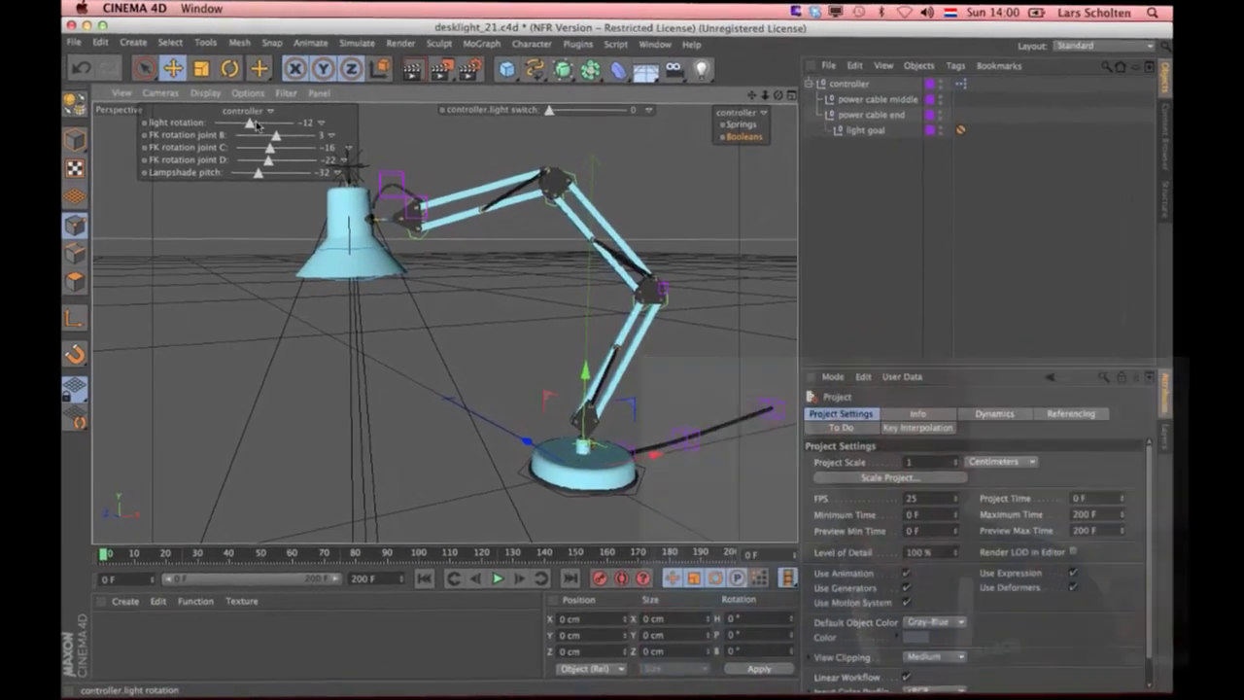
Step: Set the lamp's light rotation to 9 and lower its light goal, then start the Keynote slideshow
drag(258, 125, 282, 147)
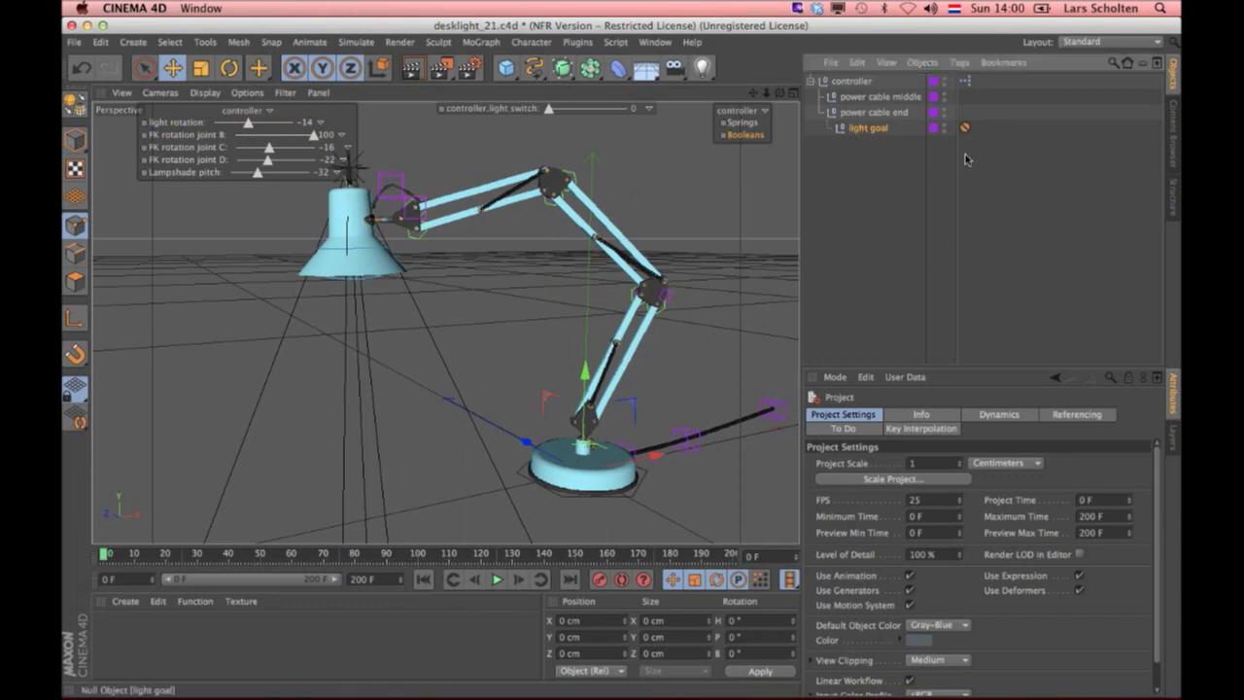
drag(965, 127, 963, 112)
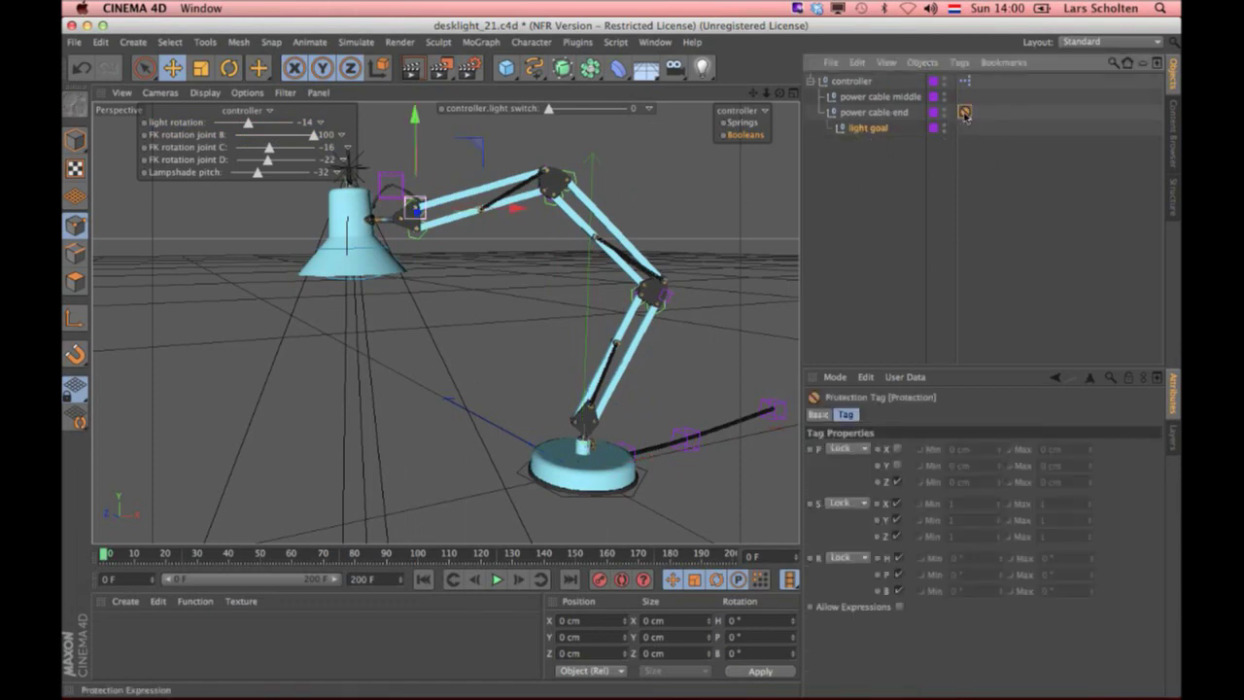
click(871, 128)
mouse_move(421, 118)
mouse_down()
mouse_move(391, 220)
mouse_move(530, 308)
mouse_move(486, 220)
mouse_move(425, 194)
mouse_move(434, 165)
mouse_up()
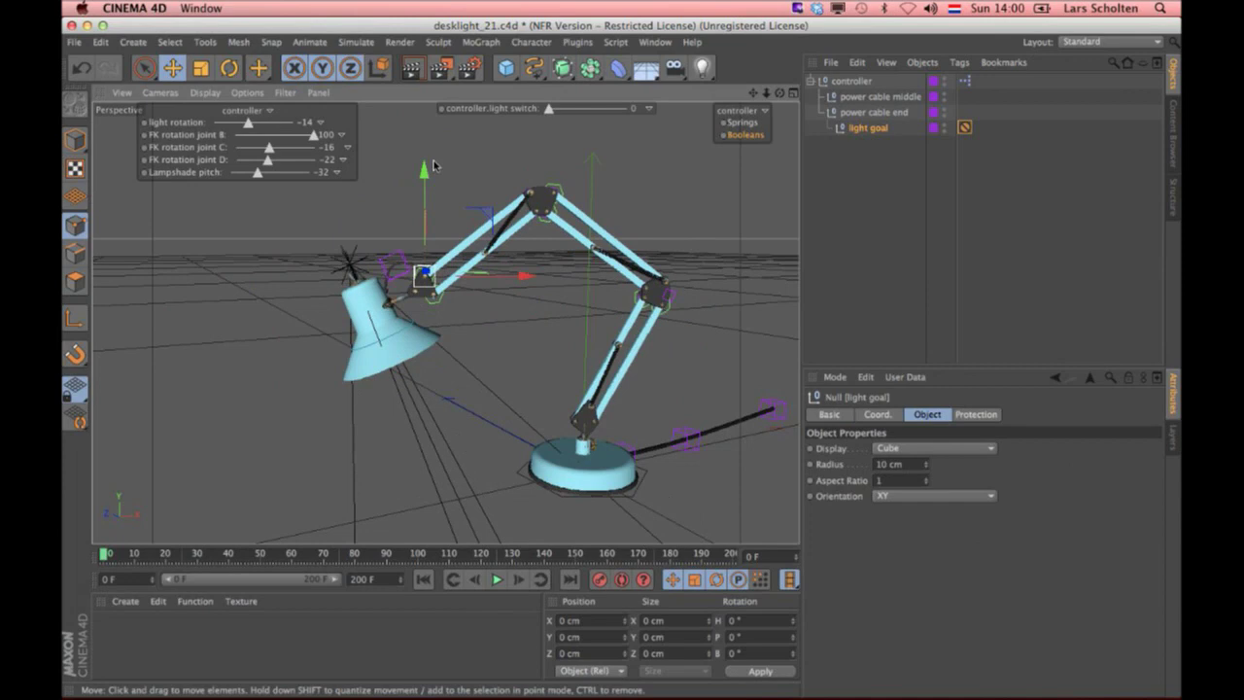
key(super+Tab)
key(alt+super+p)
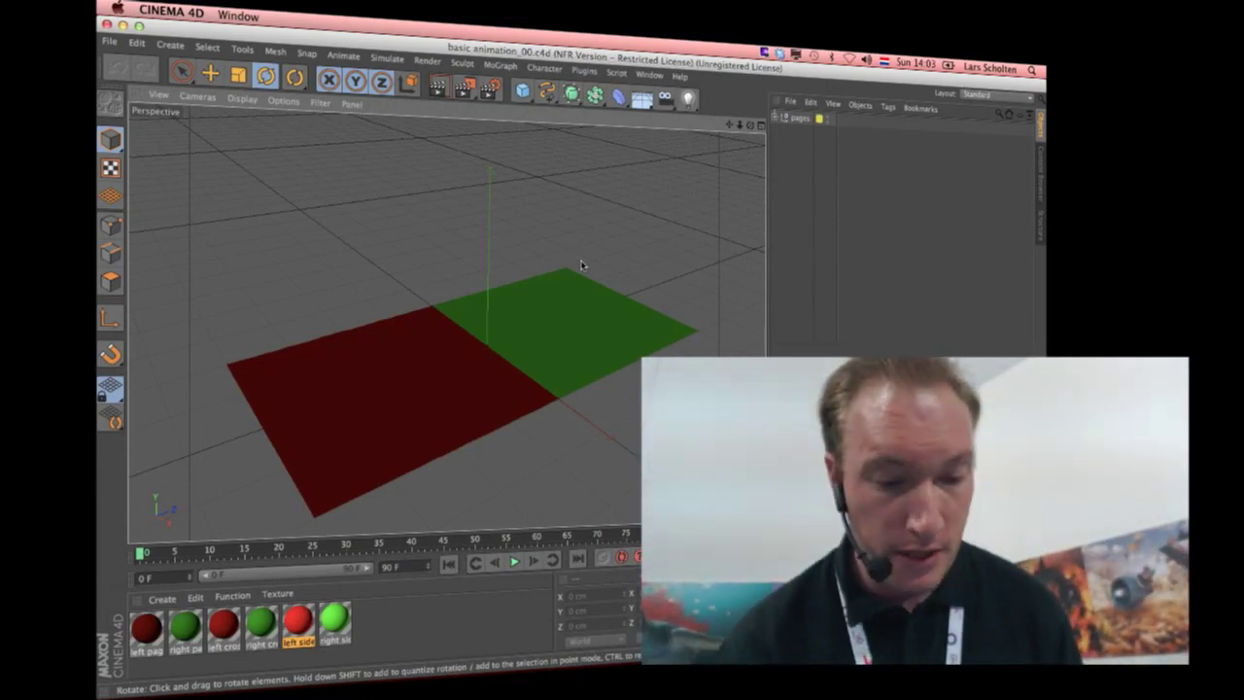
Step: Rotate the book page right null to fold the green page, then scrub back to frame 27
click(575, 343)
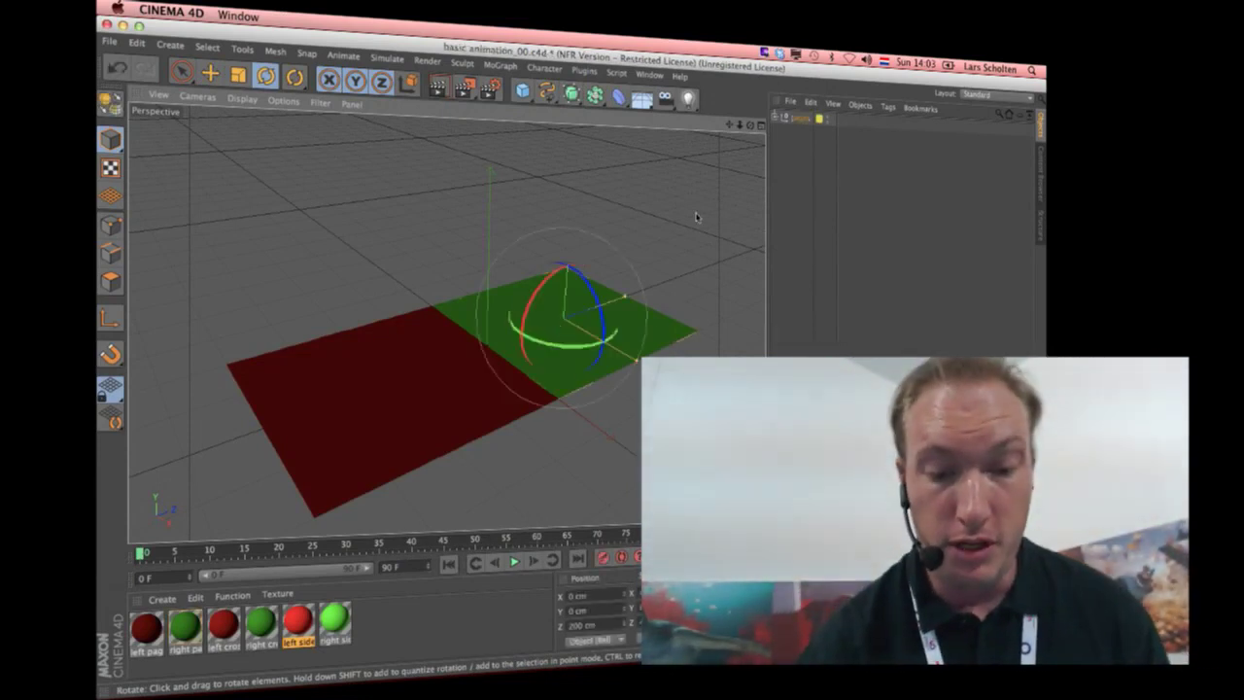
click(777, 118)
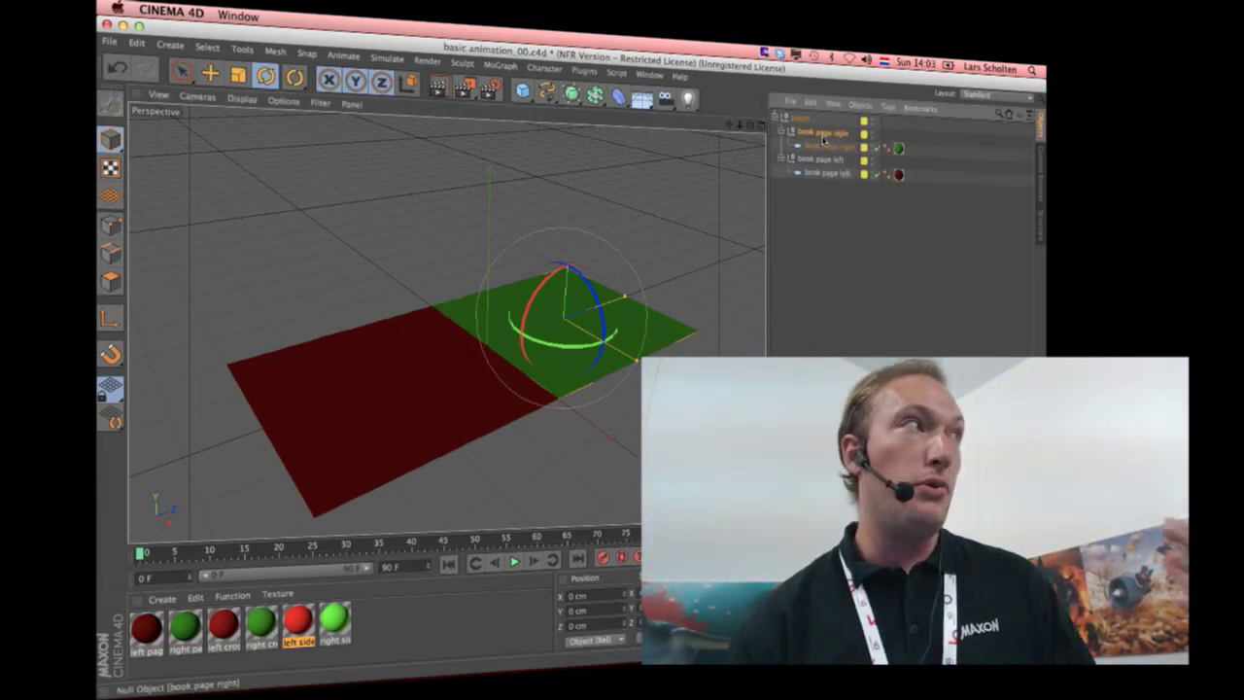
click(823, 136)
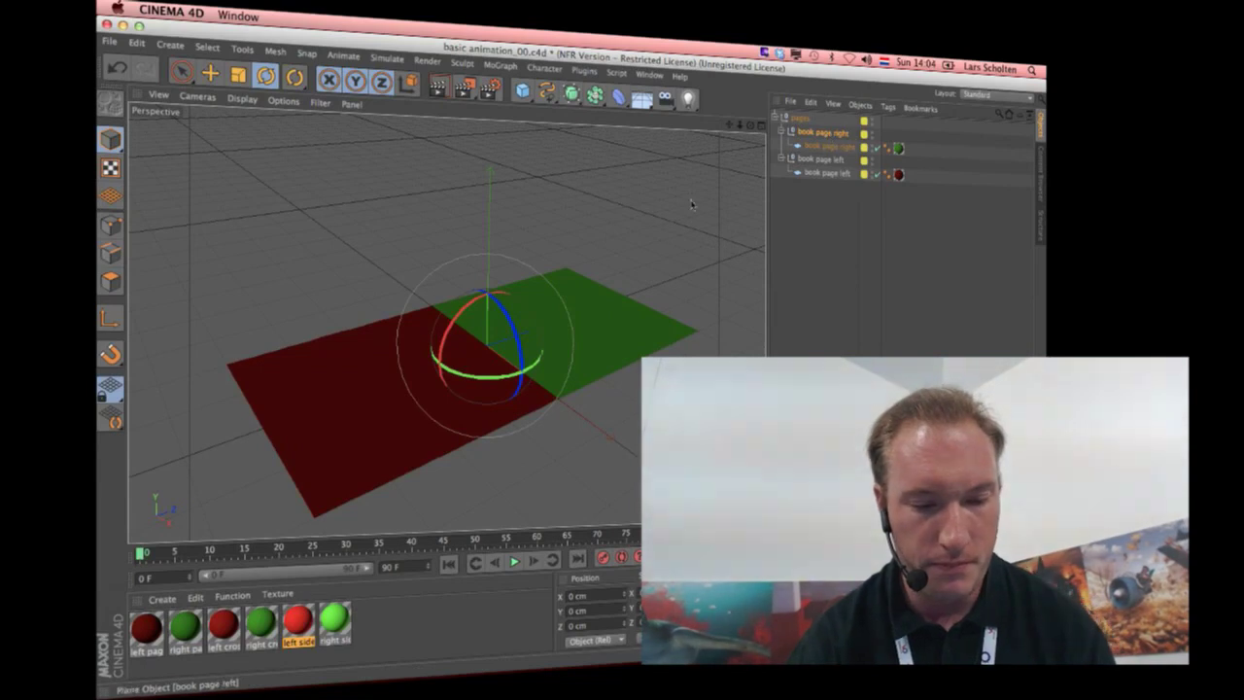
mouse_move(476, 293)
mouse_down()
mouse_move(433, 401)
mouse_move(439, 378)
mouse_up()
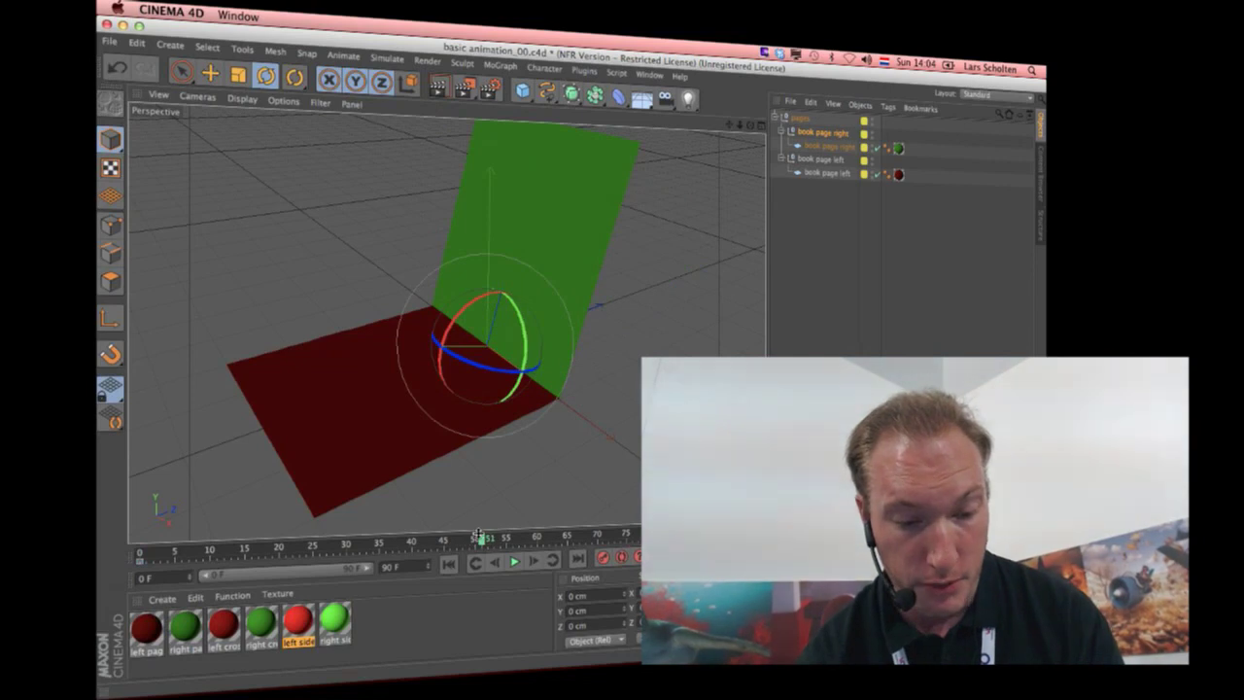
drag(452, 296, 515, 306)
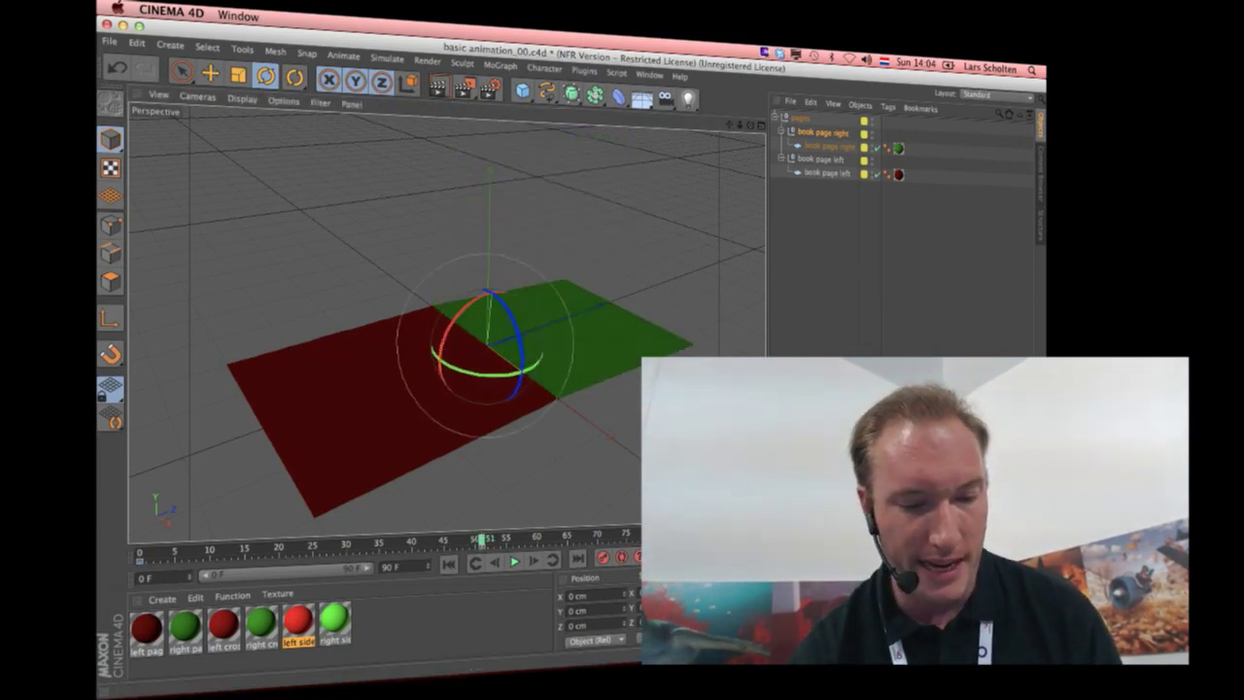
drag(499, 547, 116, 539)
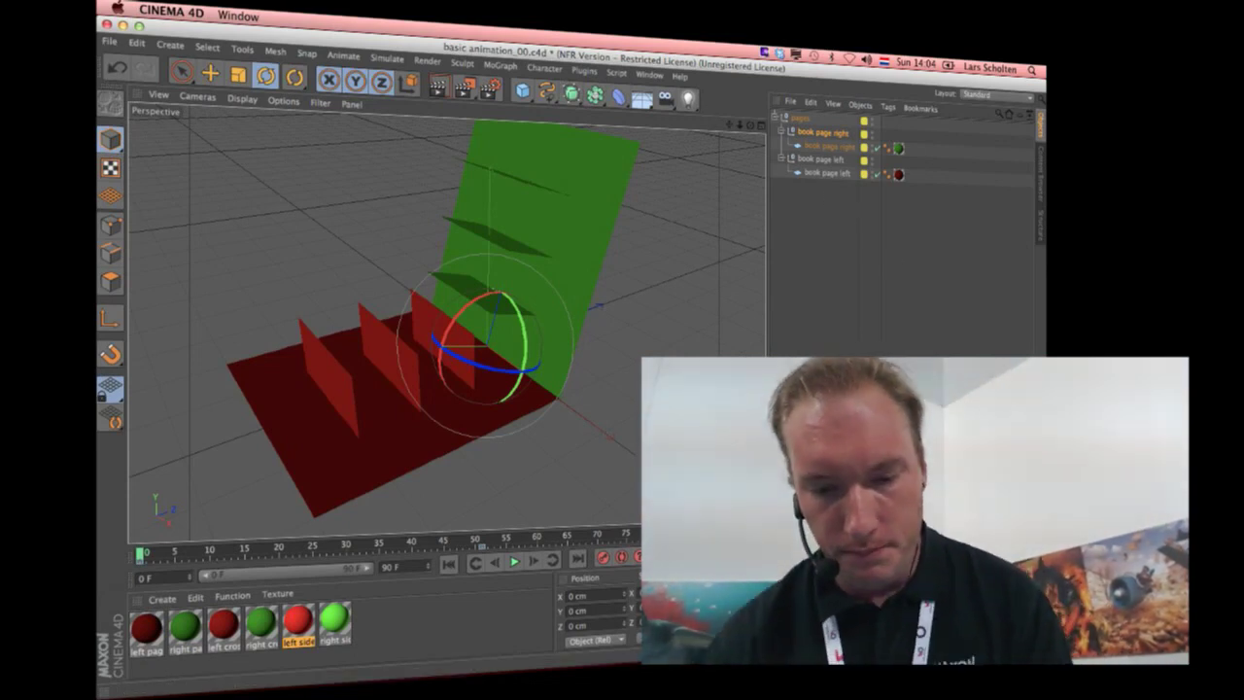
Step: Try rotating right crossbeam a, undo it, then swing the right side and top panels open
ctrl+click(774, 118)
click(833, 159)
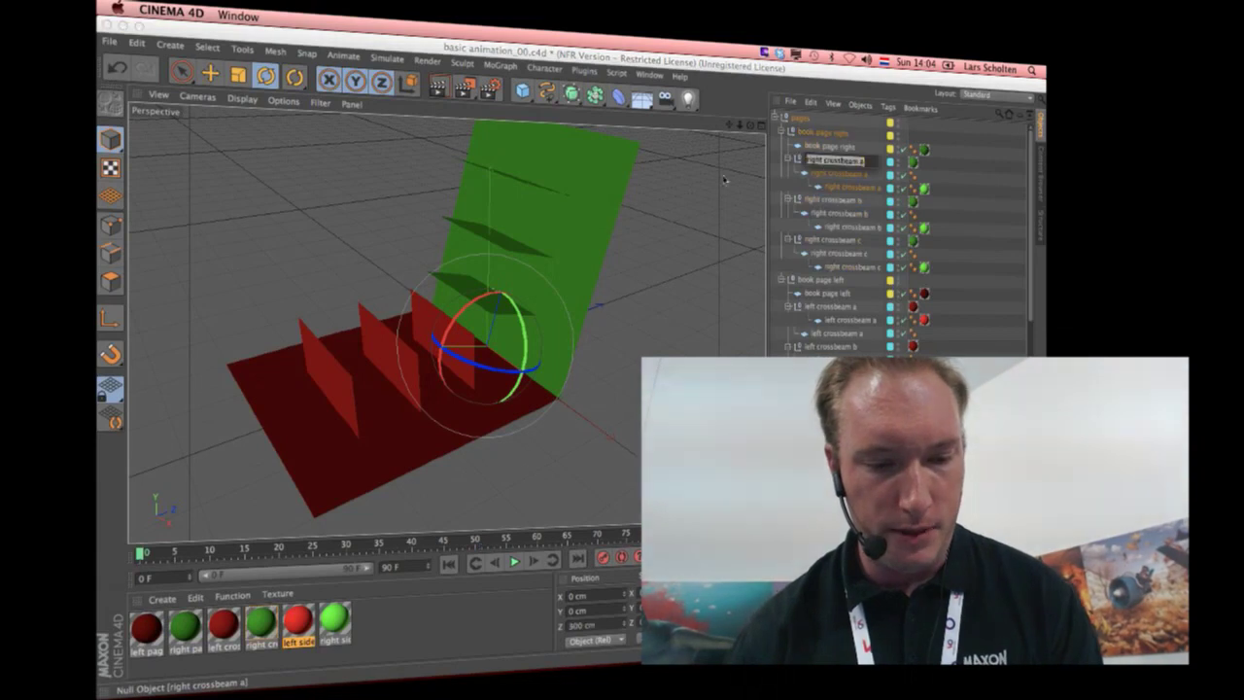
drag(494, 168, 529, 183)
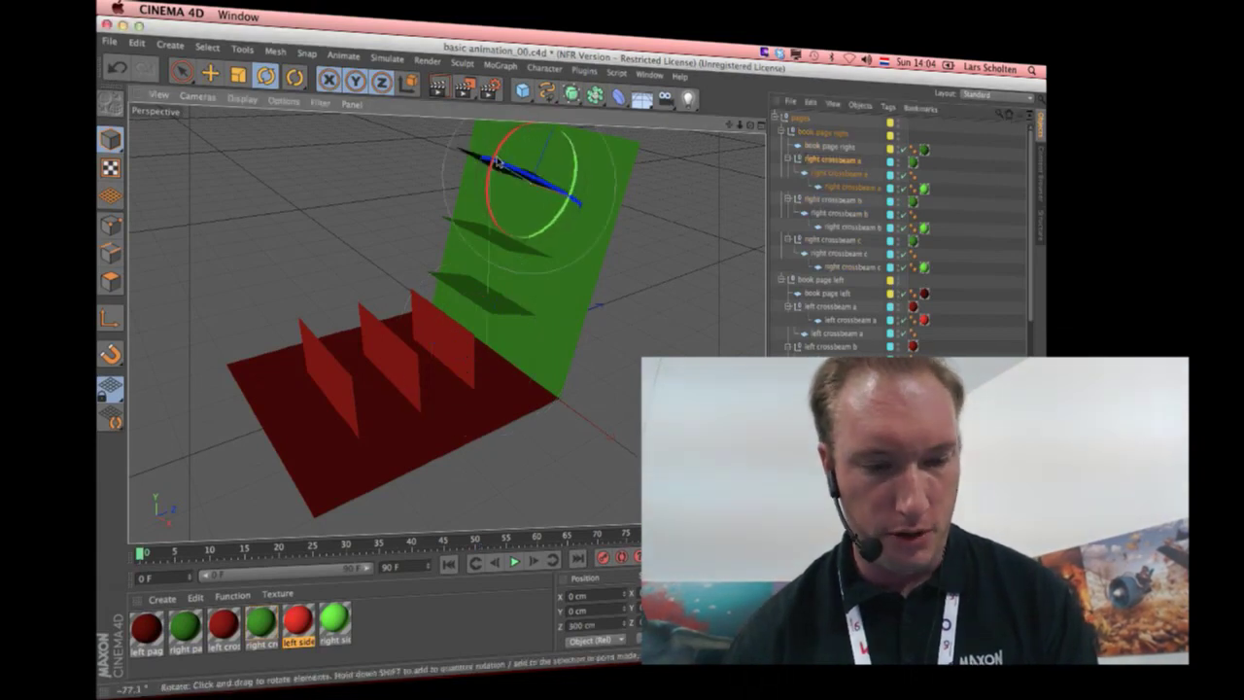
key(ctrl+z)
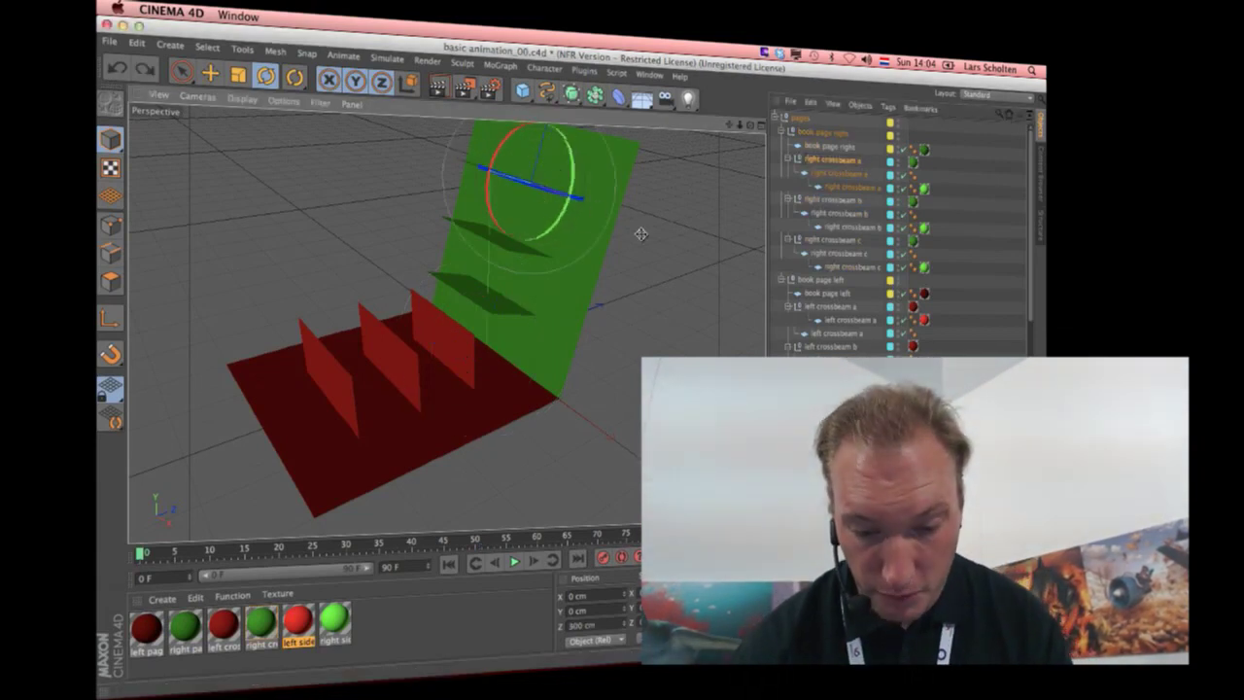
key(ctrl+z)
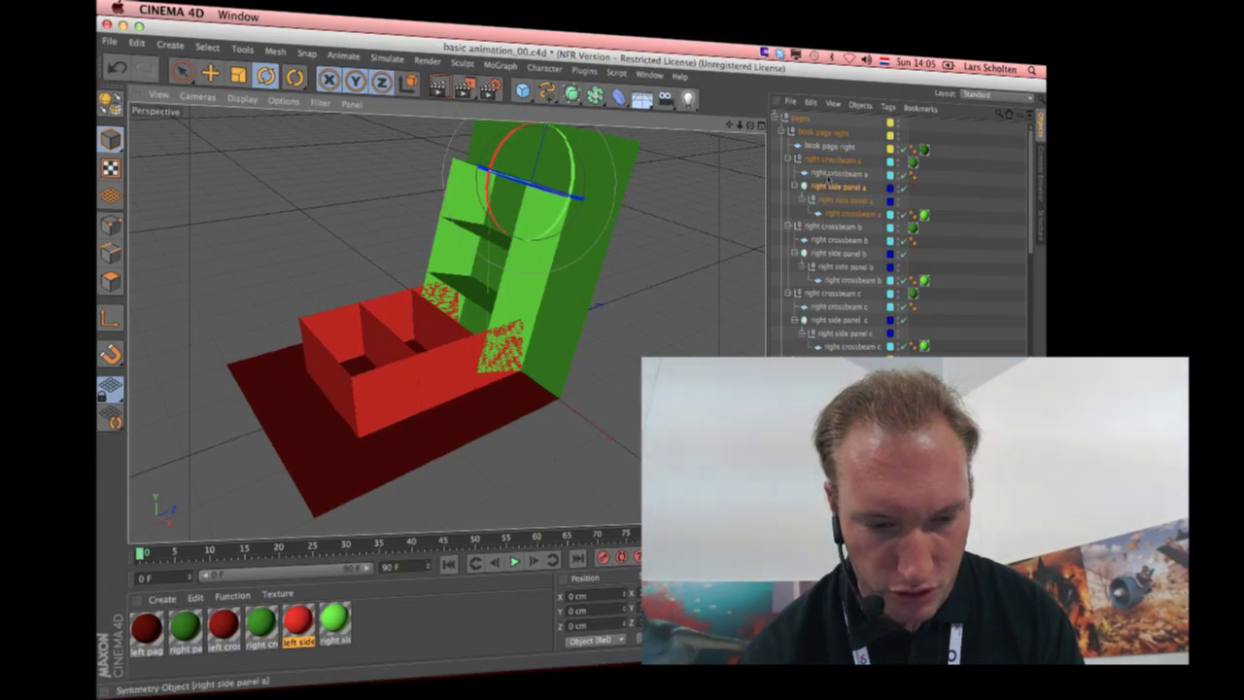
click(846, 199)
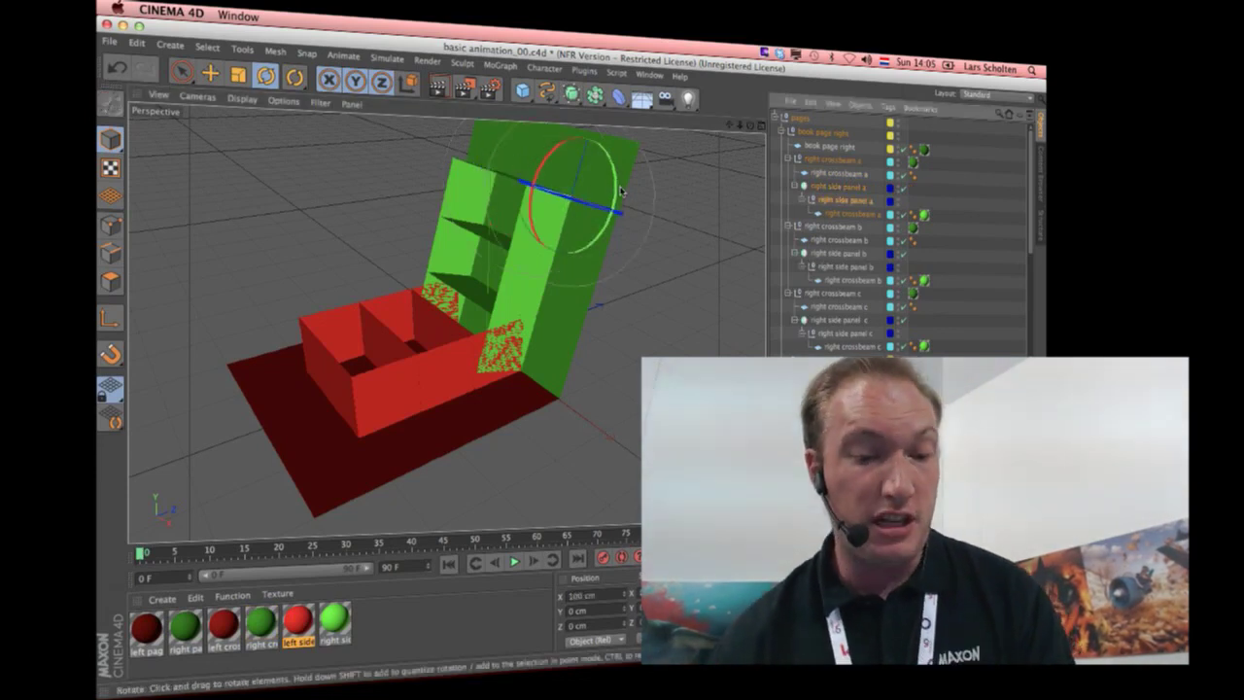
drag(622, 191, 599, 143)
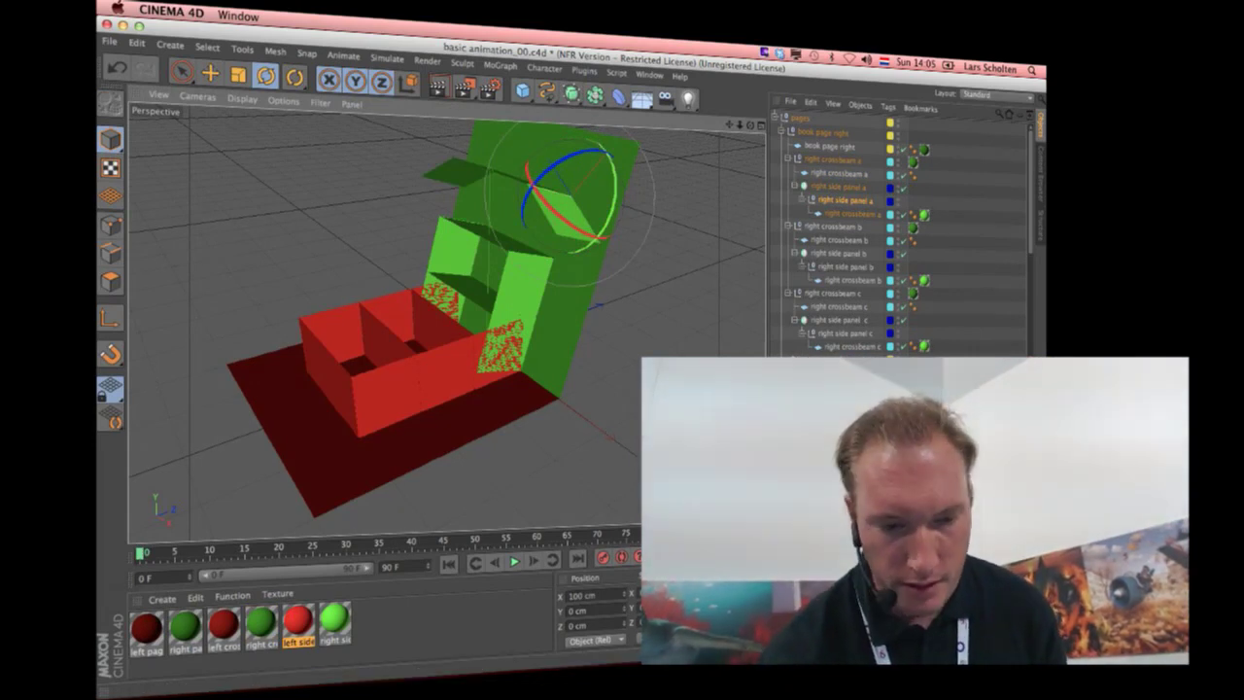
key(ctrl+shift+z)
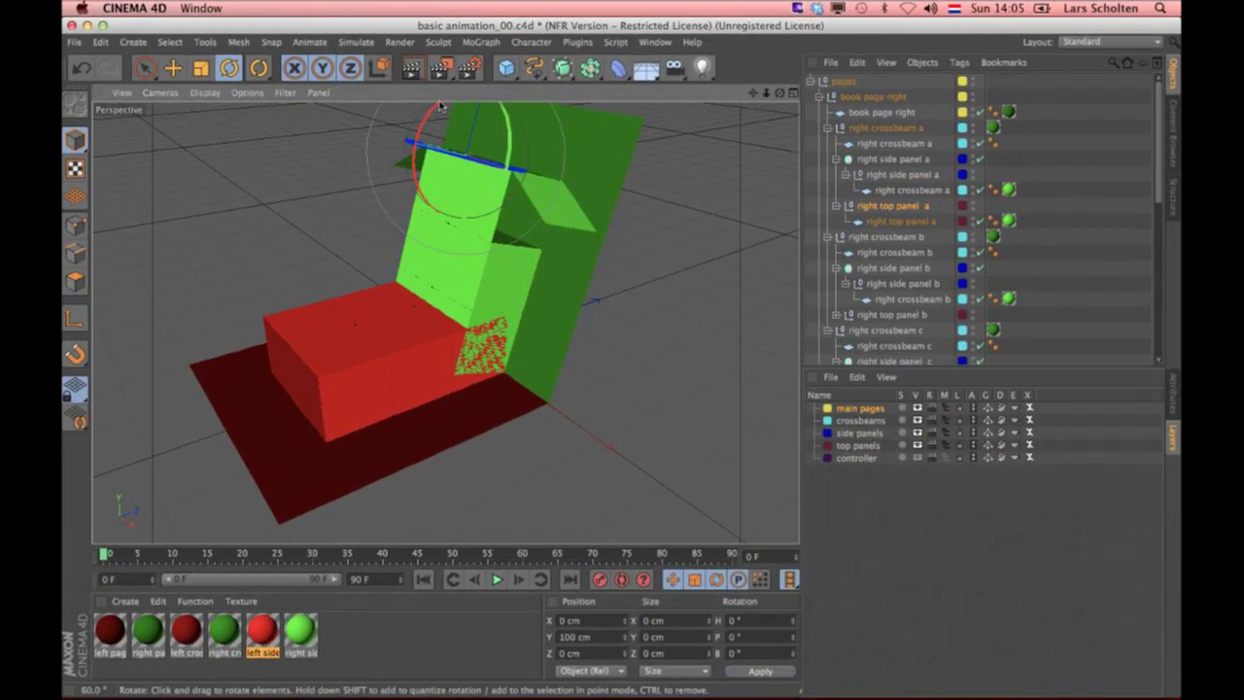
drag(437, 122, 466, 88)
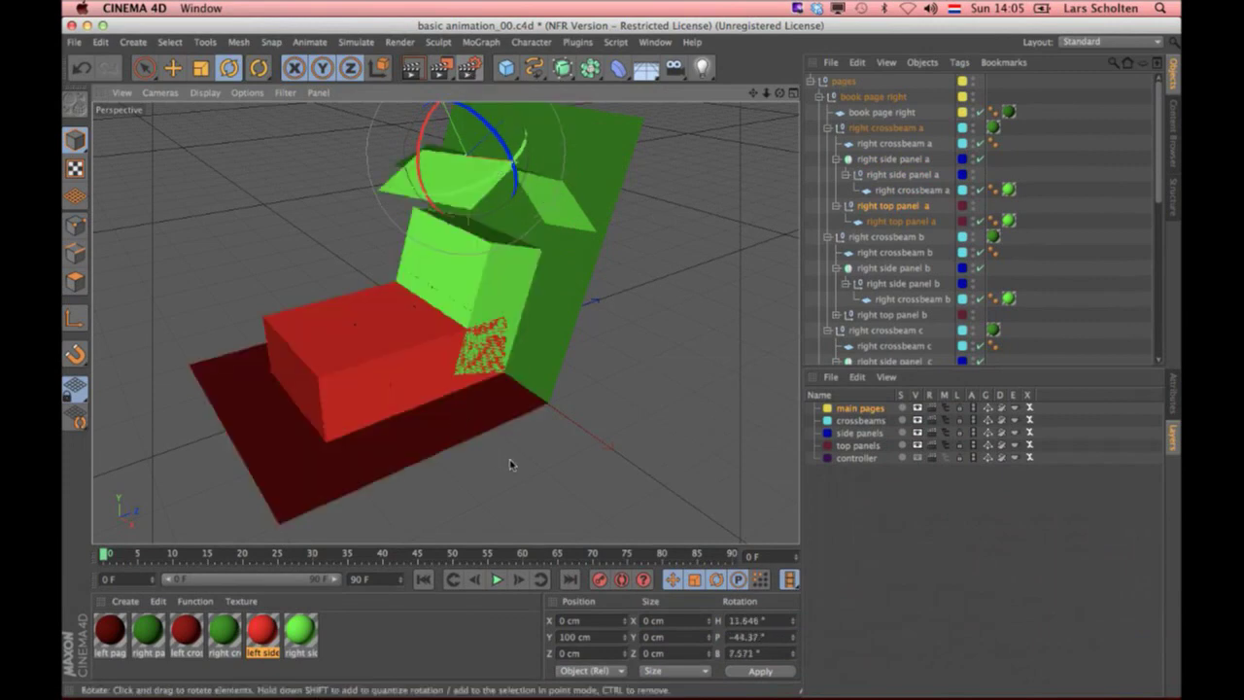
Step: Close the project without saving and select basic animation_08.c4d in the Open dialog
key(super+w)
click(566, 255)
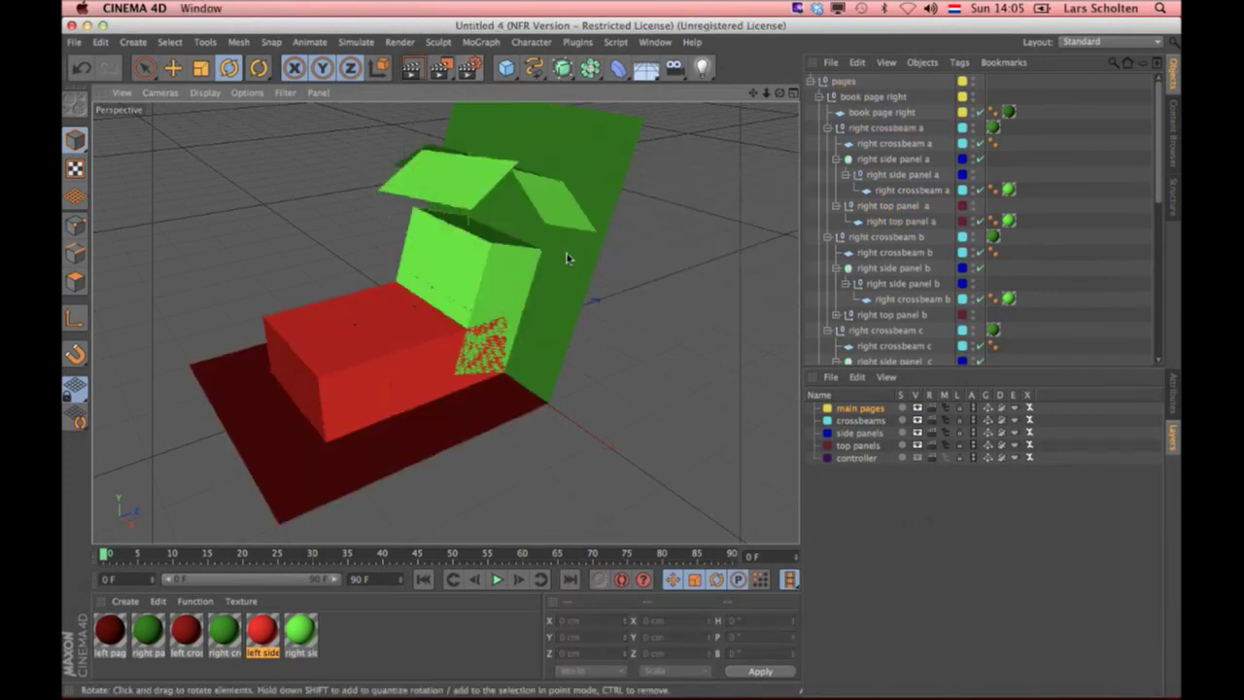
key(super+o)
key(Down)
key(Down)
key(Down)
key(Down)
key(Down)
key(Down)
key(Down)
key(Down)
Step: Open basic animation_08.c4d, play its animation, start a new scene, and return to Keynote
key(Return)
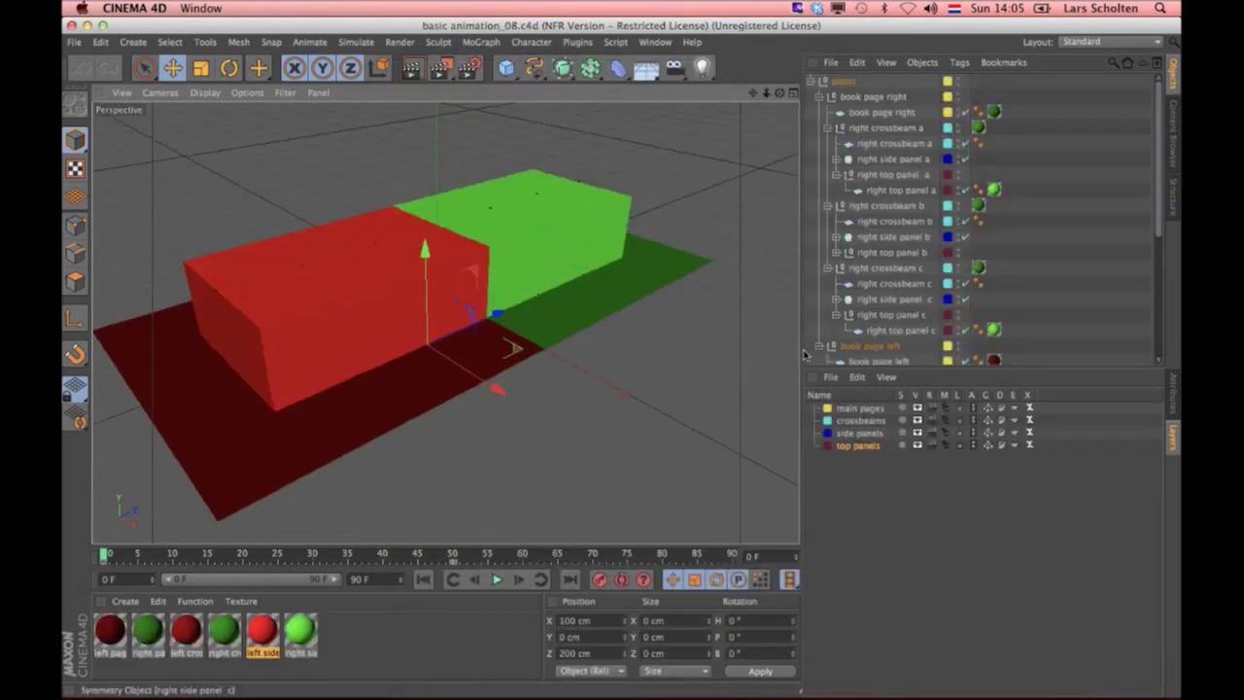
click(503, 580)
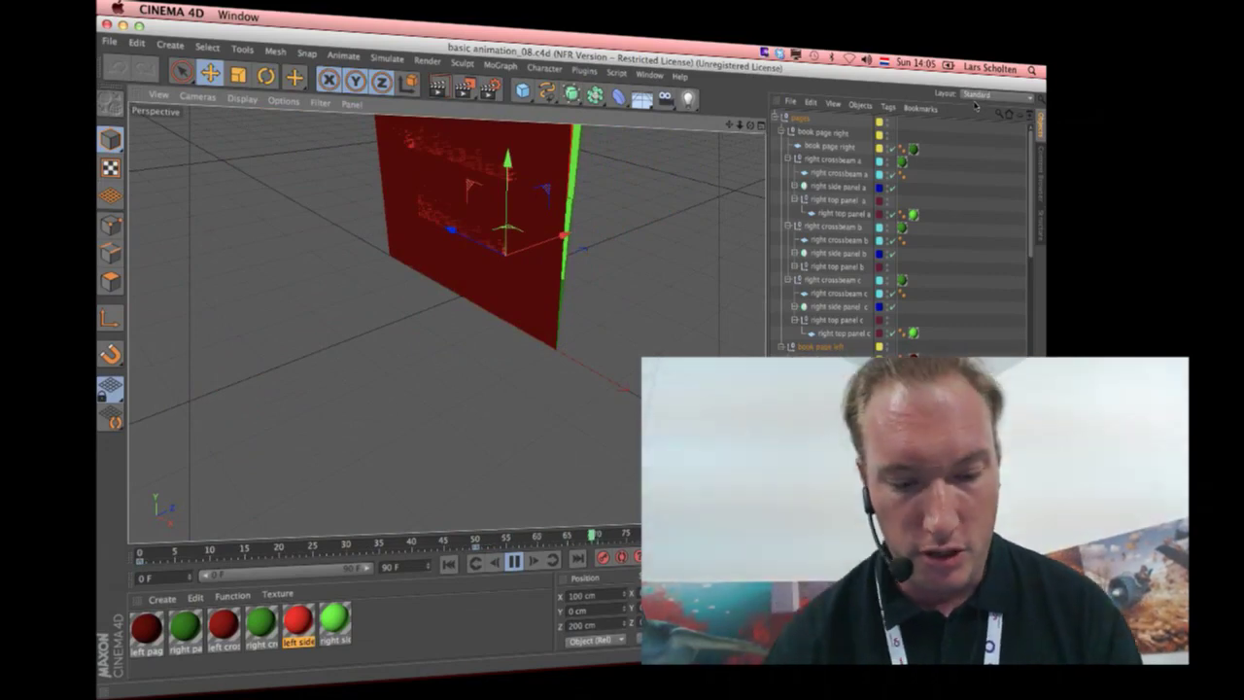
key(ctrl+n)
key(super+Tab)
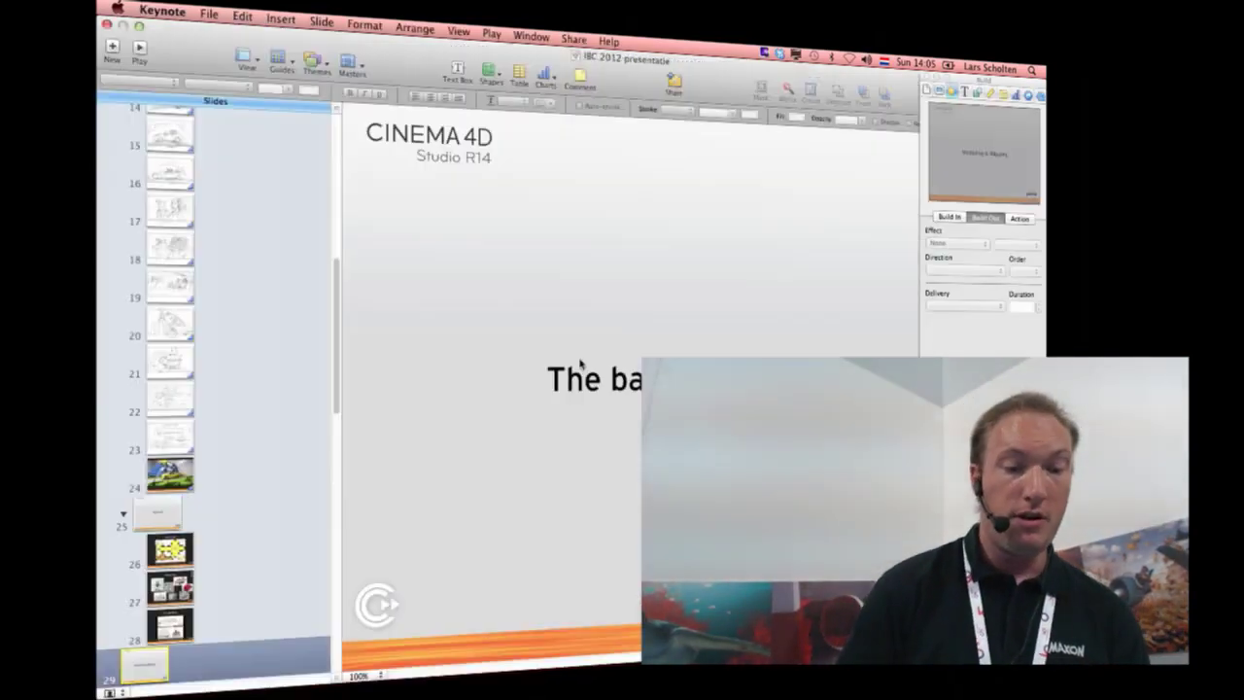
Step: Run the Keynote presentation full screen and advance to the Rigging in xPresso slide
key(alt+super+p)
key(Right)
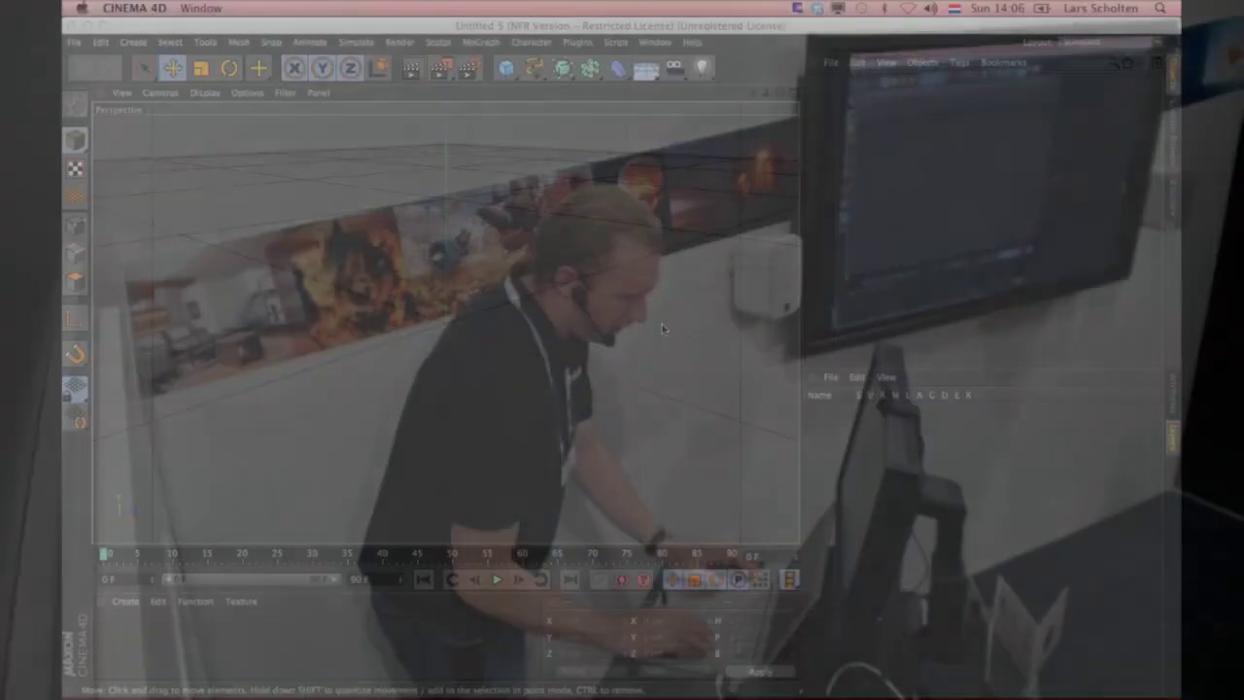
Step: Open simple_xpresso.c4d from the 03 - xpresso folder
key(super+o)
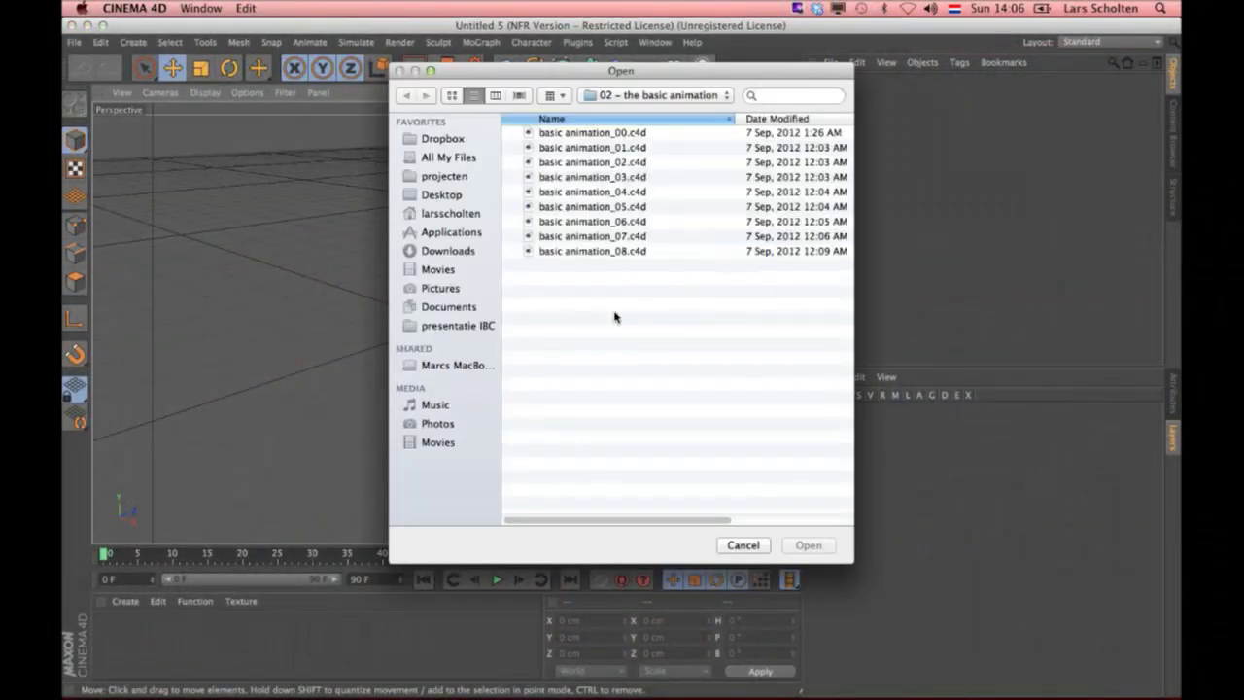
key(super+Up)
key(Down)
key(Down)
key(Up)
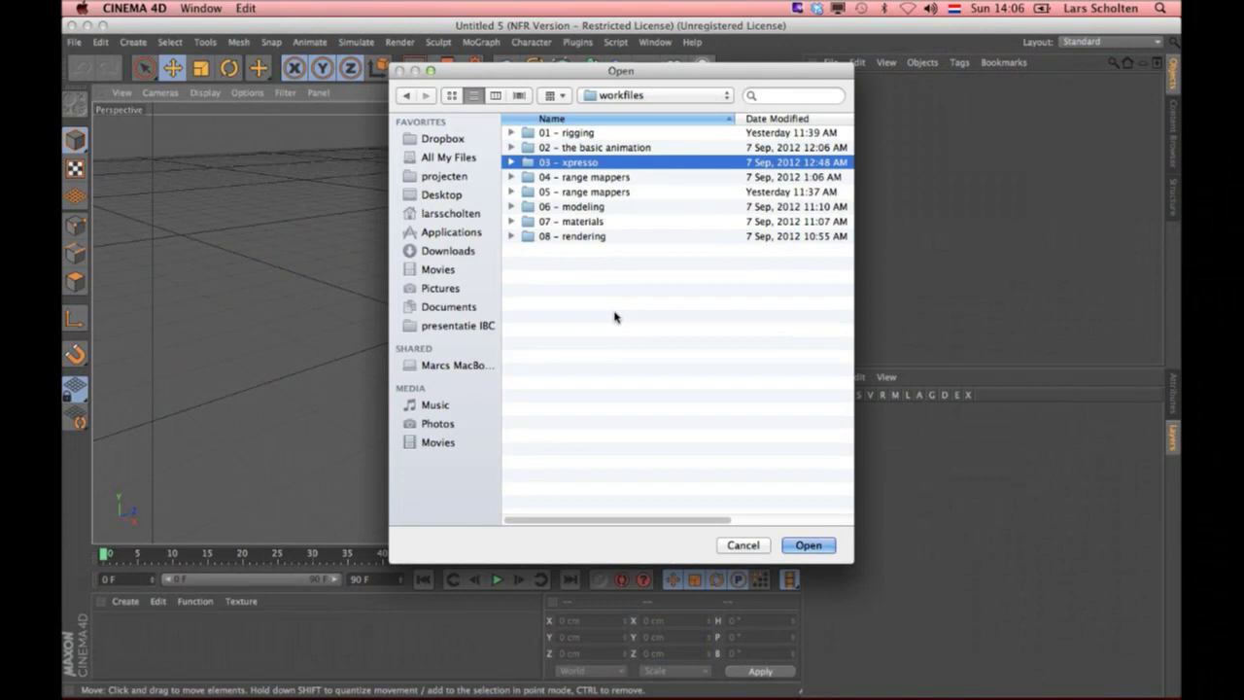
key(super+Down)
key(Up)
key(Return)
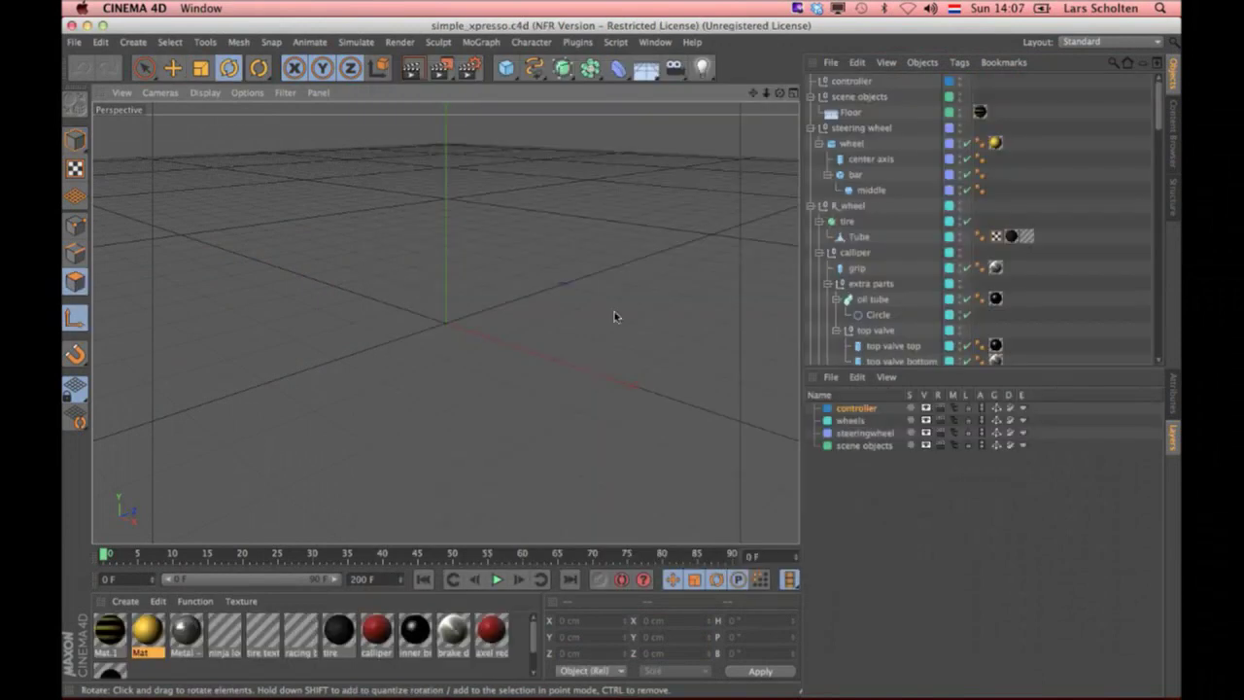
Step: Hide the floor in the viewport, orbit around the wheels, and select the controller null
click(960, 115)
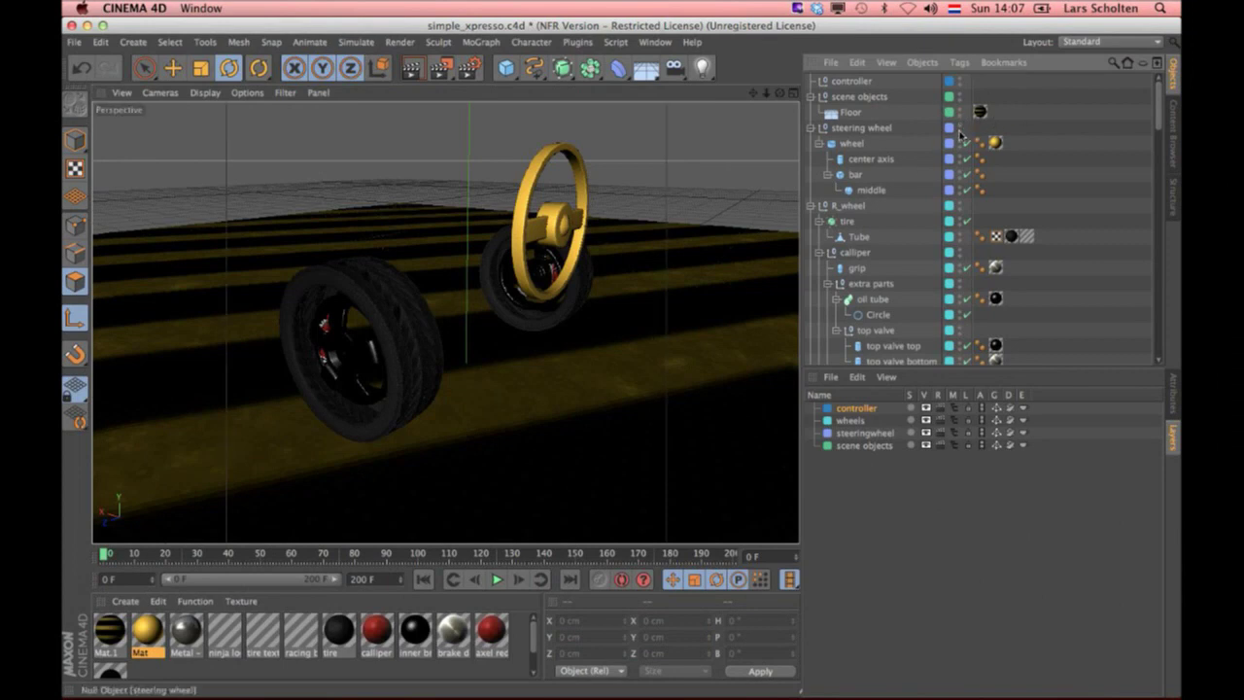
click(960, 128)
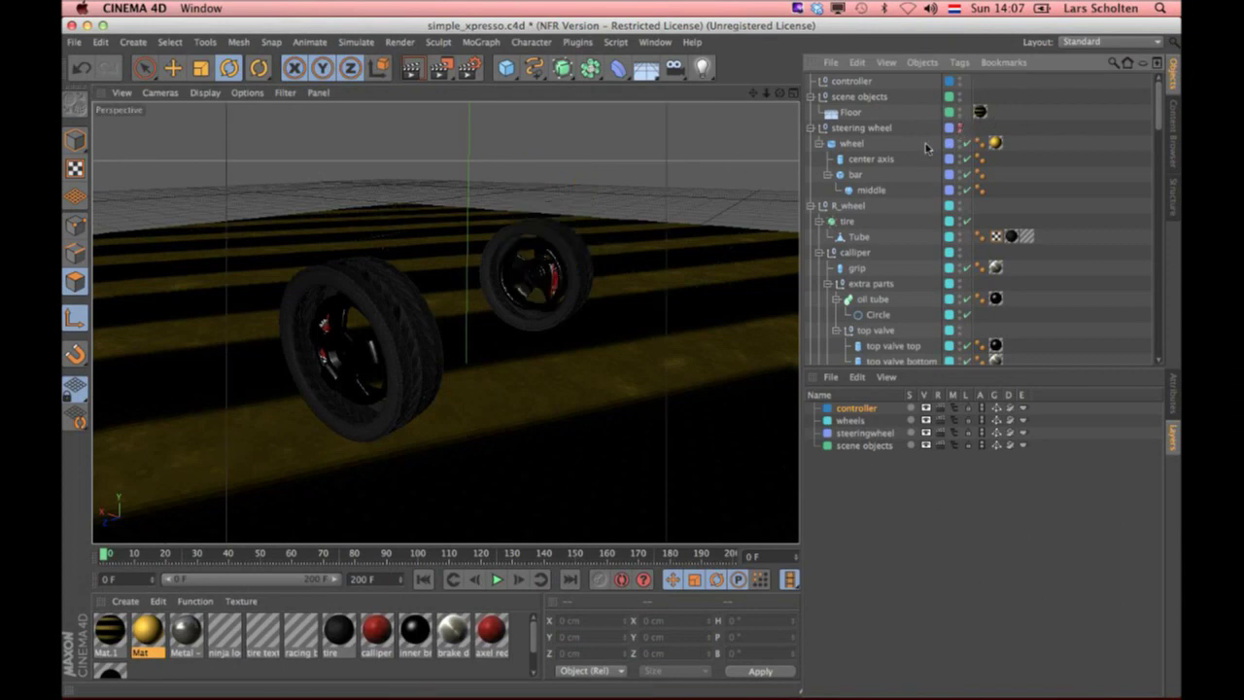
click(960, 131)
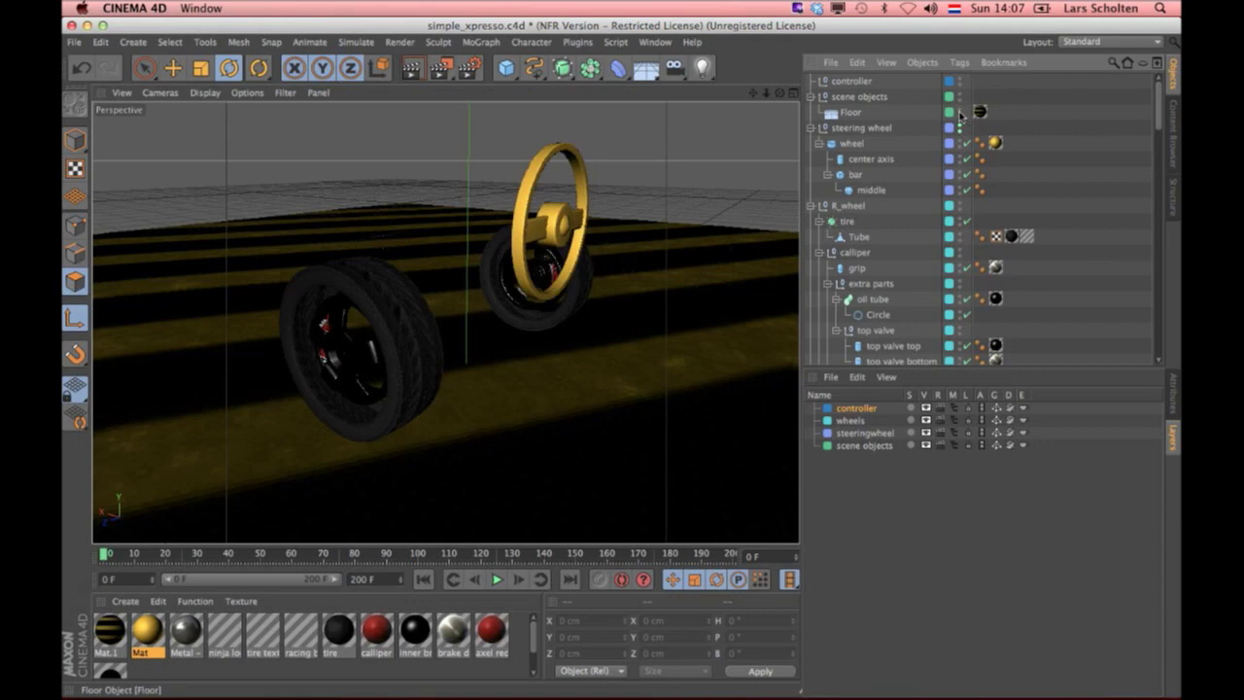
click(958, 113)
mouse_move(616, 314)
alt+mouse_down()
mouse_move(484, 364)
mouse_move(444, 352)
alt+mouse_up()
alt+drag(531, 338, 573, 334)
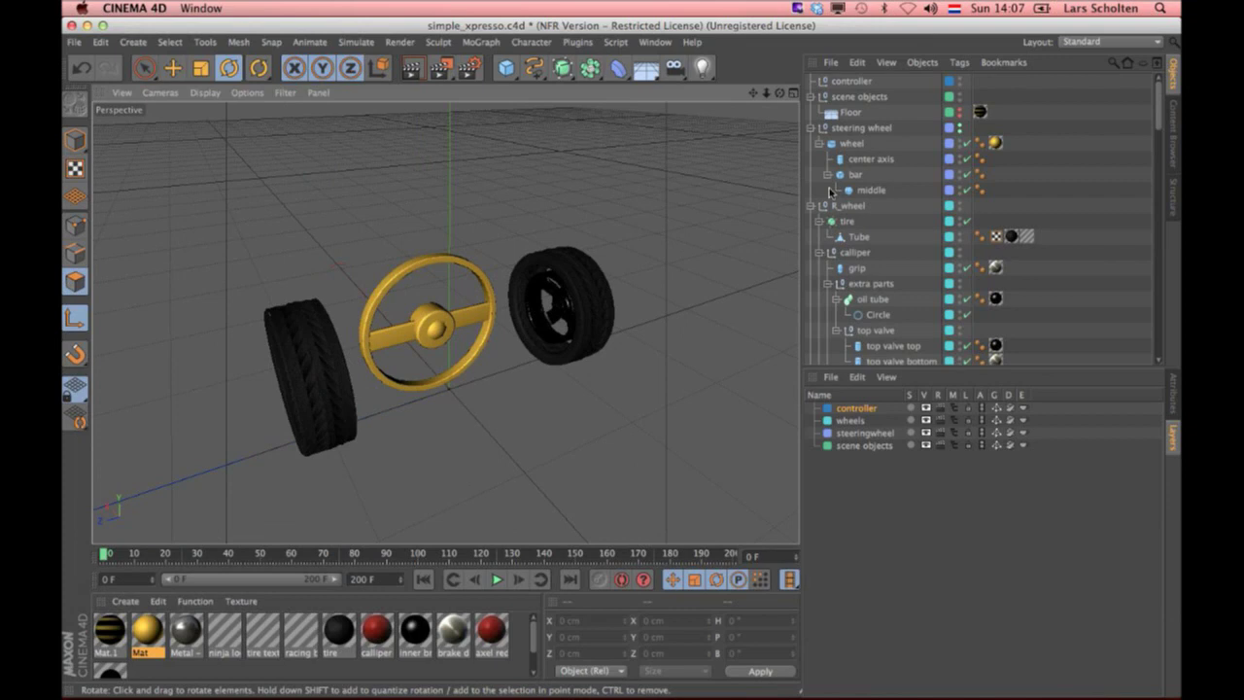
click(855, 82)
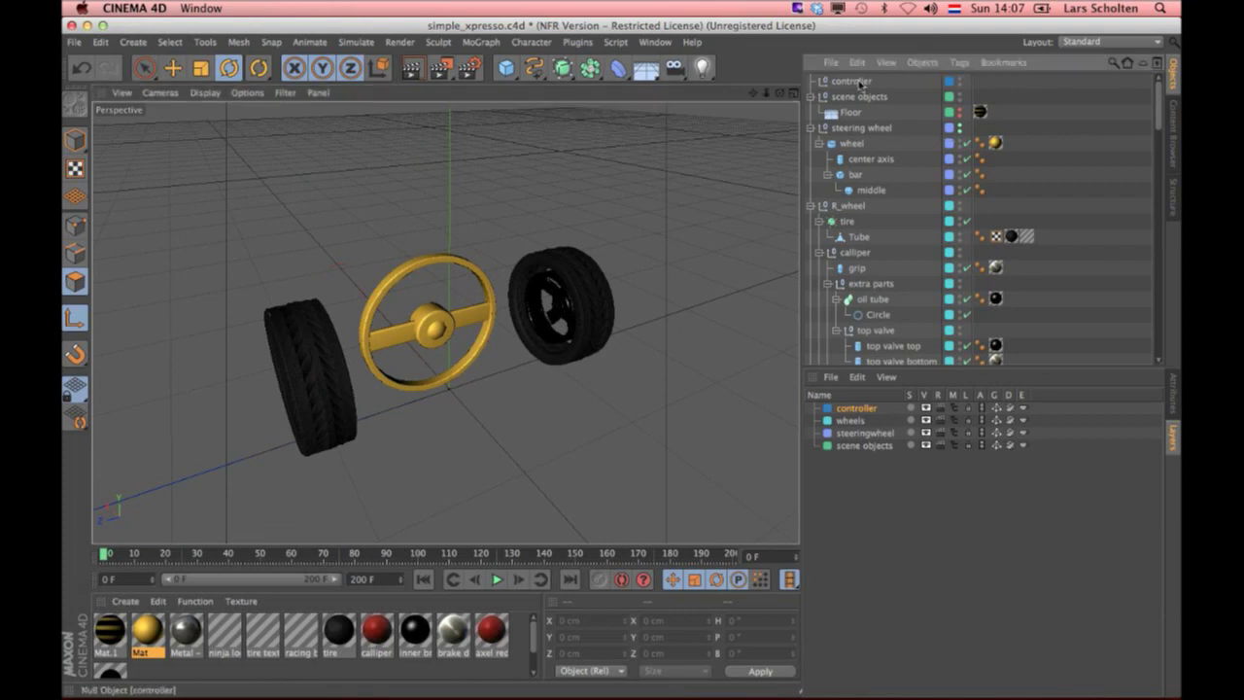
Step: Add an XPresso tag to the controller and drop the steering wheel in as a node
click(959, 63)
mouse_move(1001, 86)
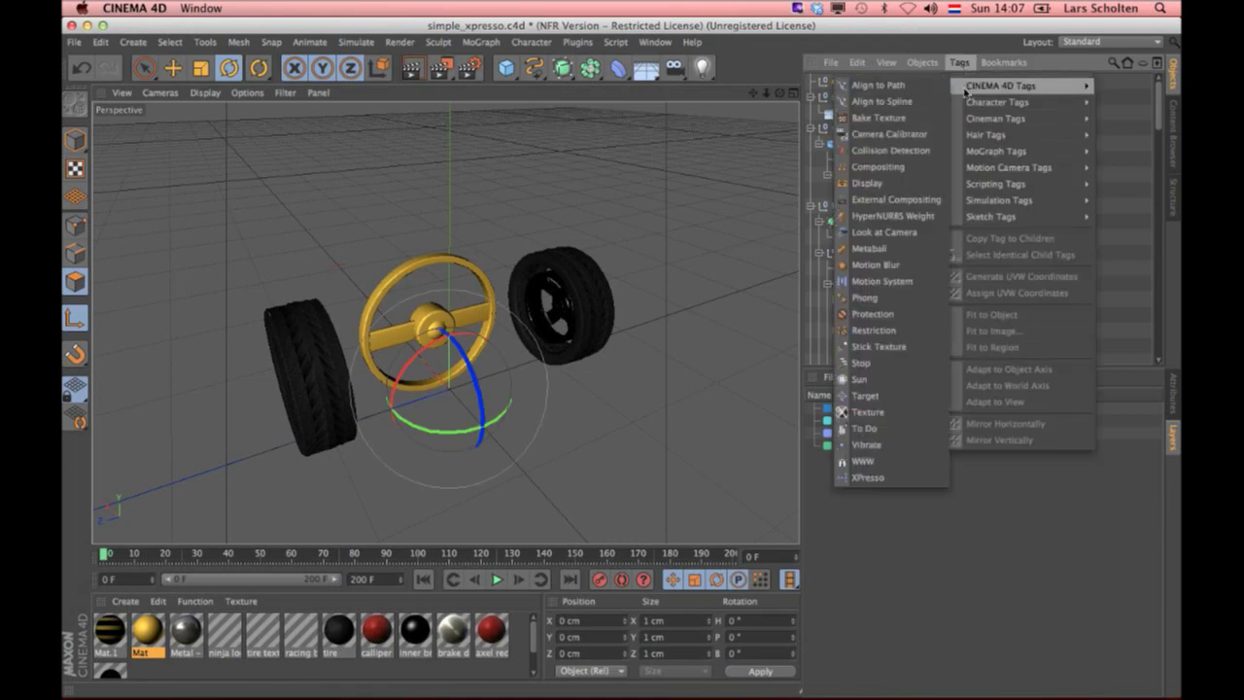
click(909, 477)
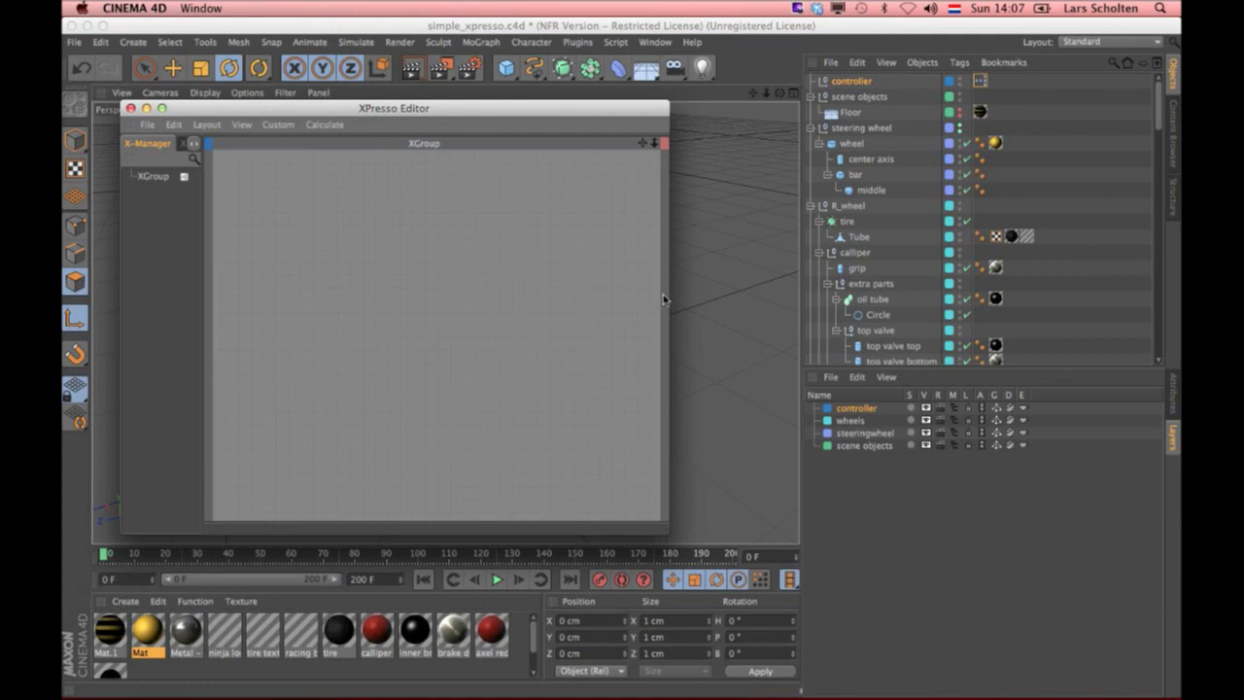
drag(861, 128, 816, 147)
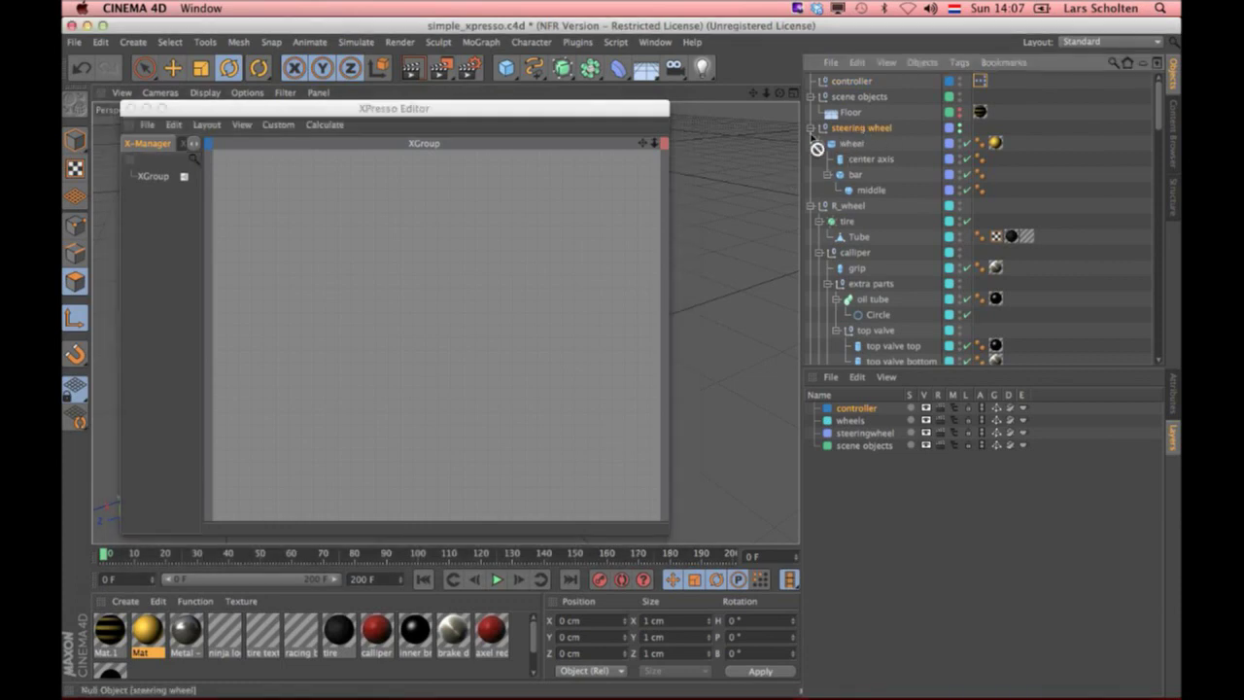
mouse_move(321, 257)
mouse_down()
mouse_move(403, 266)
mouse_move(373, 285)
mouse_up()
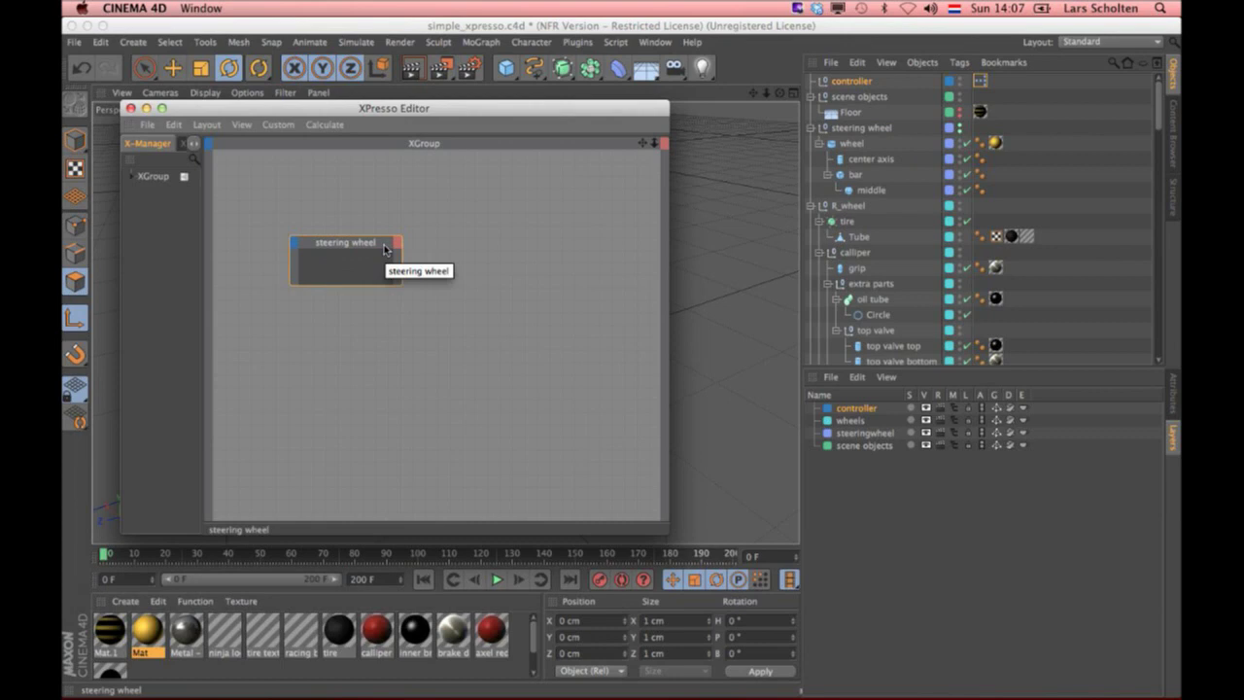
Step: Add R_wheel and L_wheel as nodes in the XPresso graph
click(811, 206)
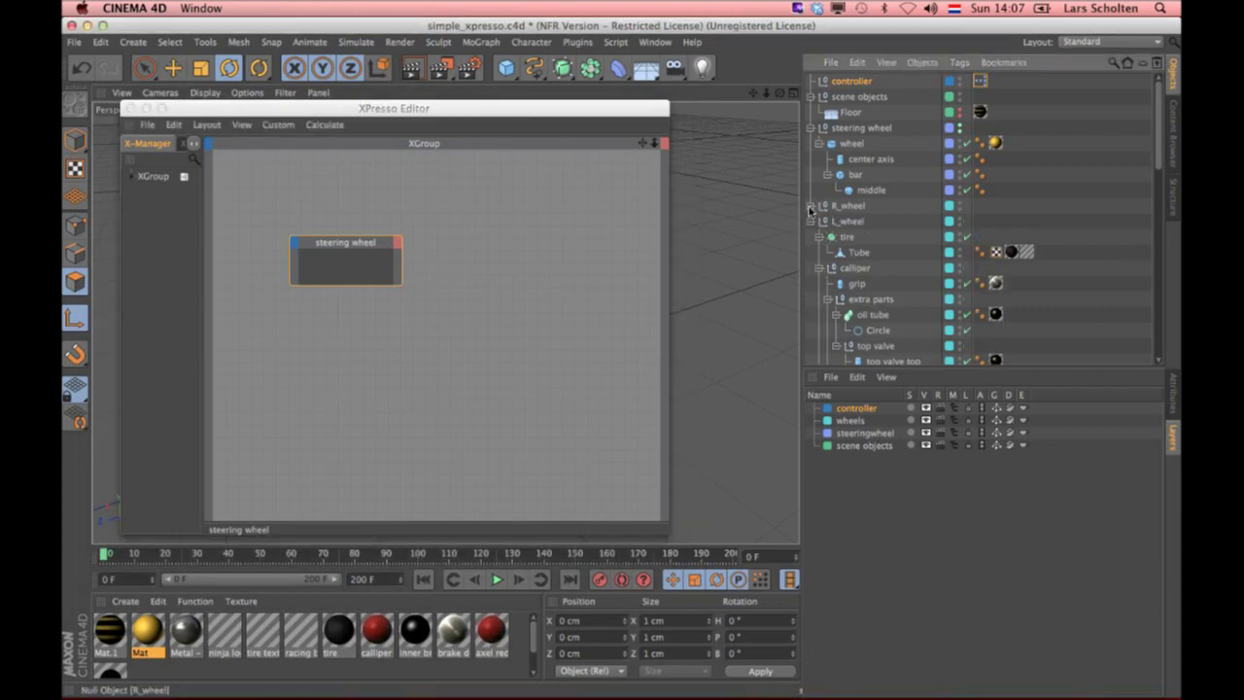
click(811, 222)
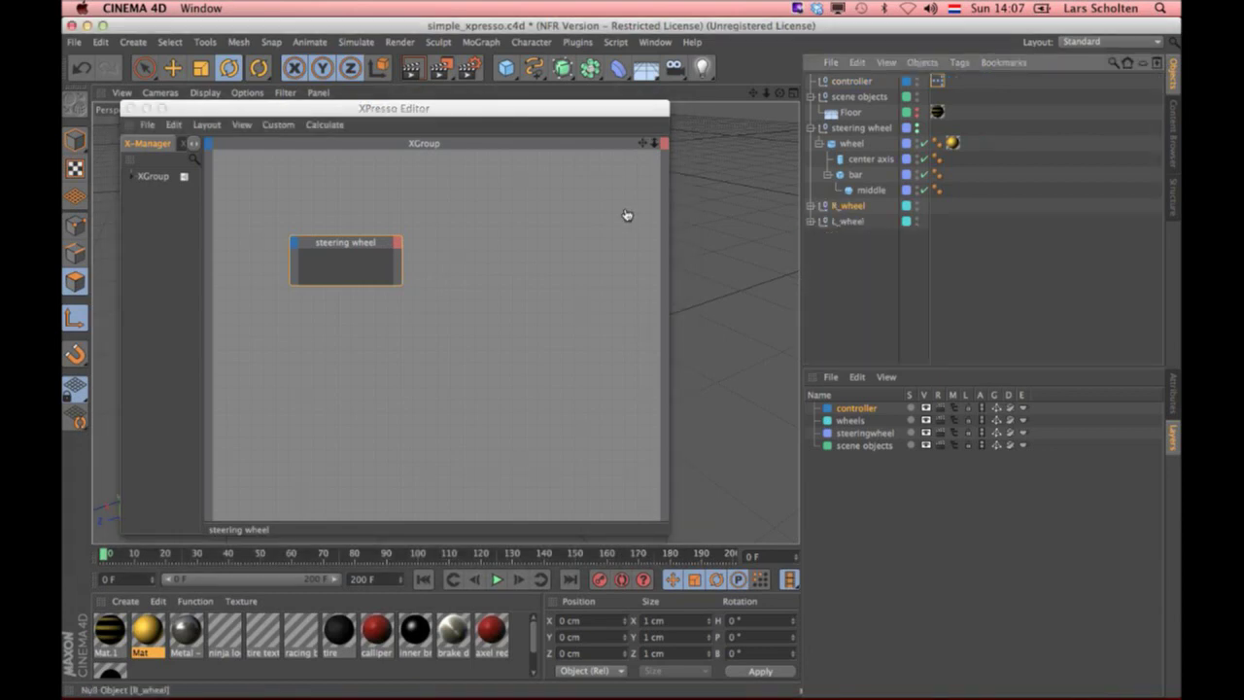
drag(627, 215, 575, 199)
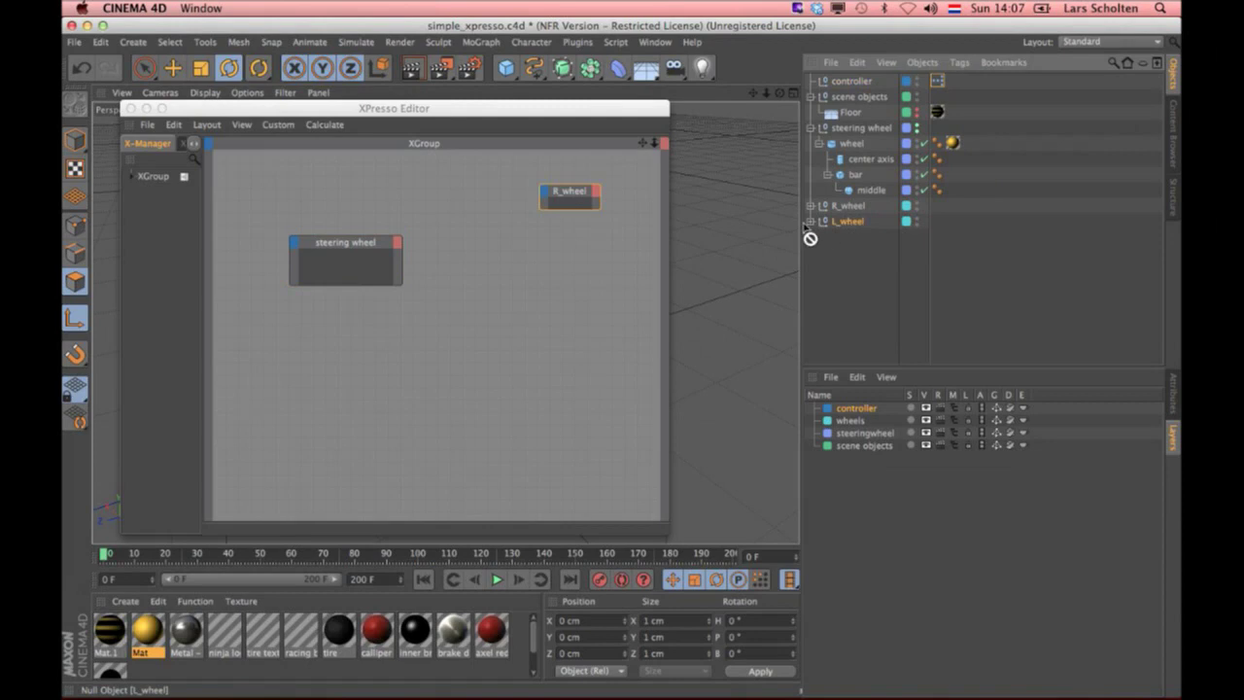
drag(809, 238, 561, 258)
click(860, 130)
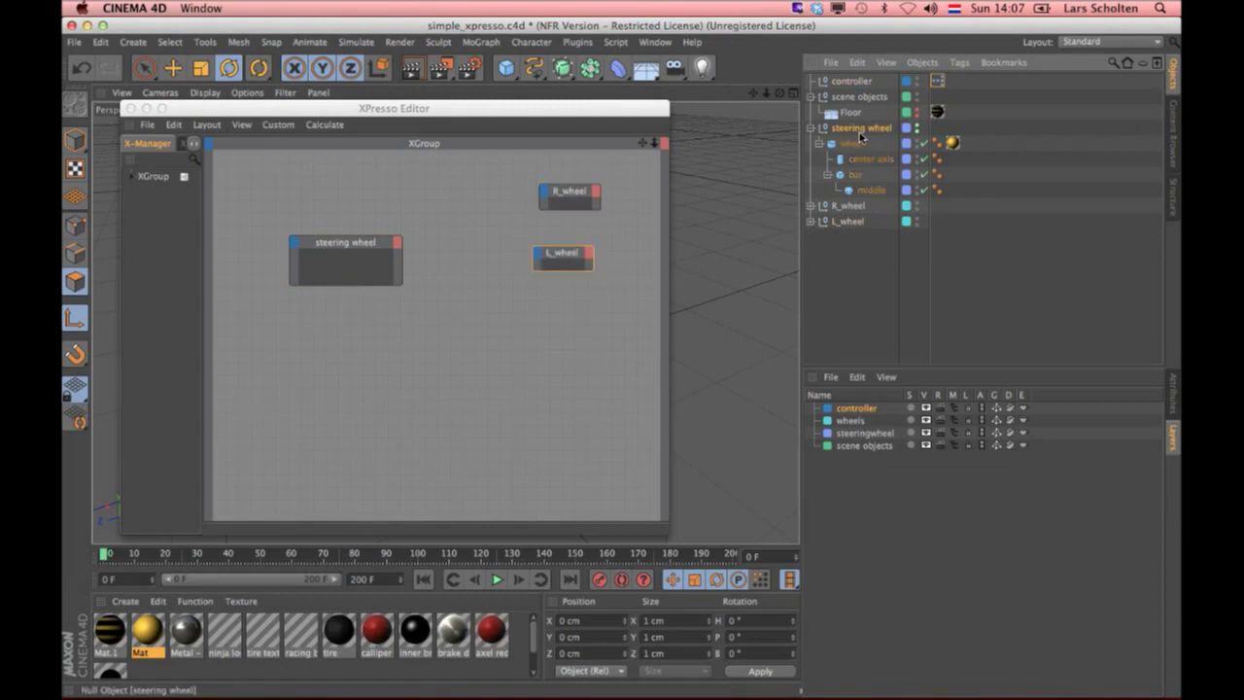
Step: With the XPresso Editor moved aside, bank the steering wheel to -16°, then bring the editor back
key(shift+F5)
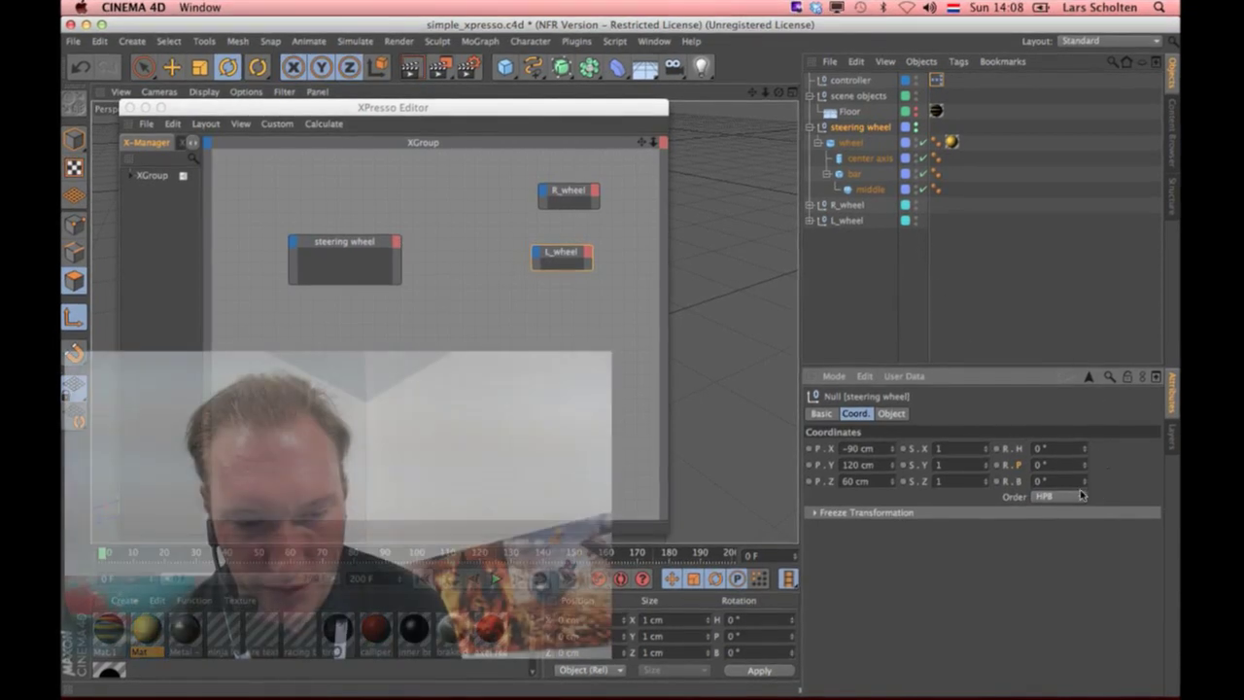
click(573, 109)
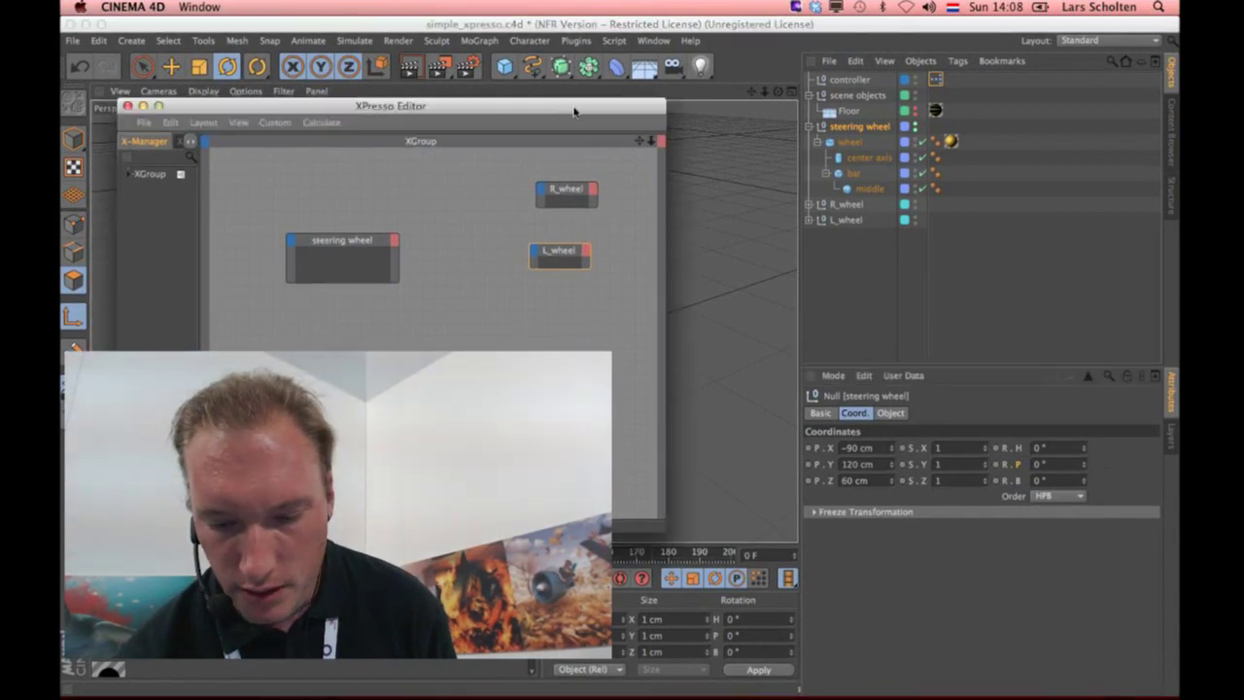
drag(573, 108, 588, 466)
mouse_move(1084, 480)
mouse_down()
mouse_move(1088, 433)
mouse_move(1088, 526)
mouse_up()
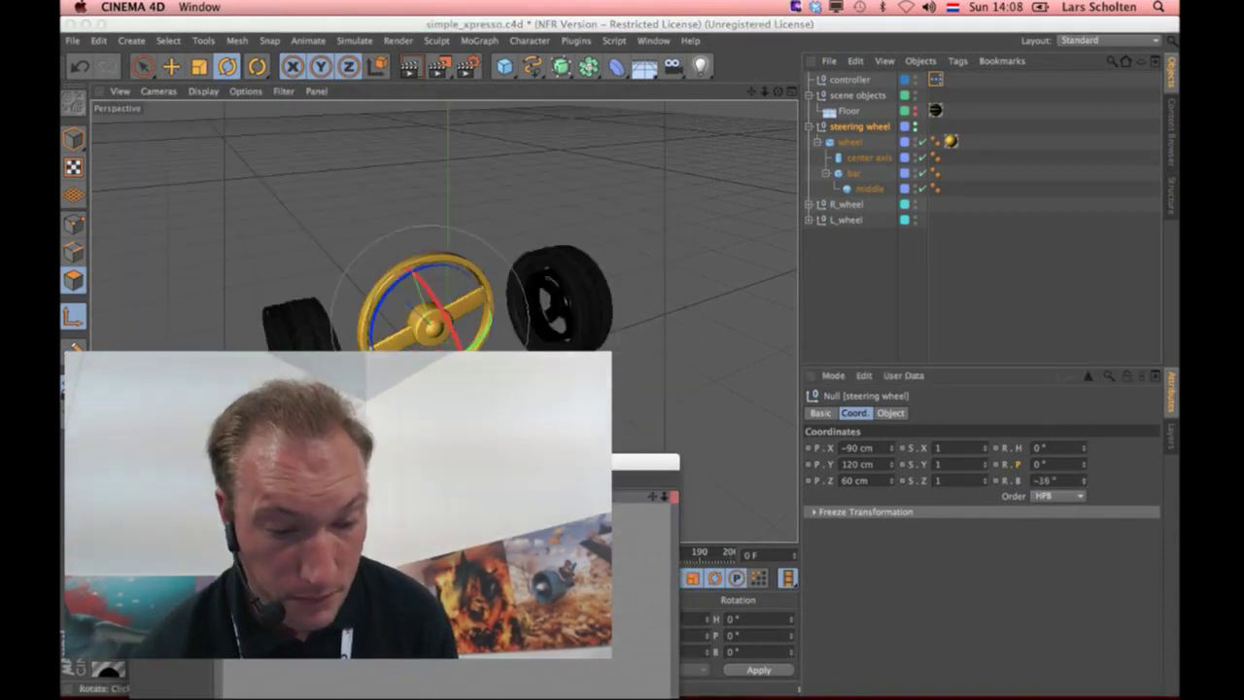
drag(588, 462, 658, 192)
click(477, 324)
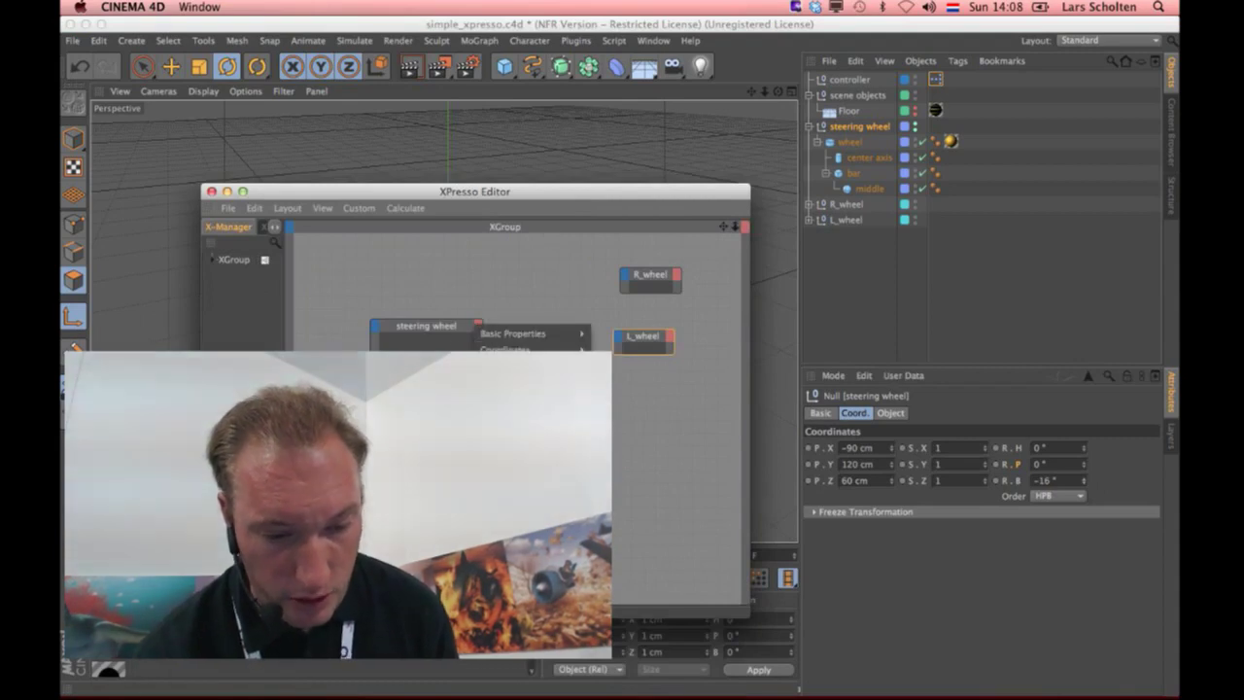
mouse_move(633, 398)
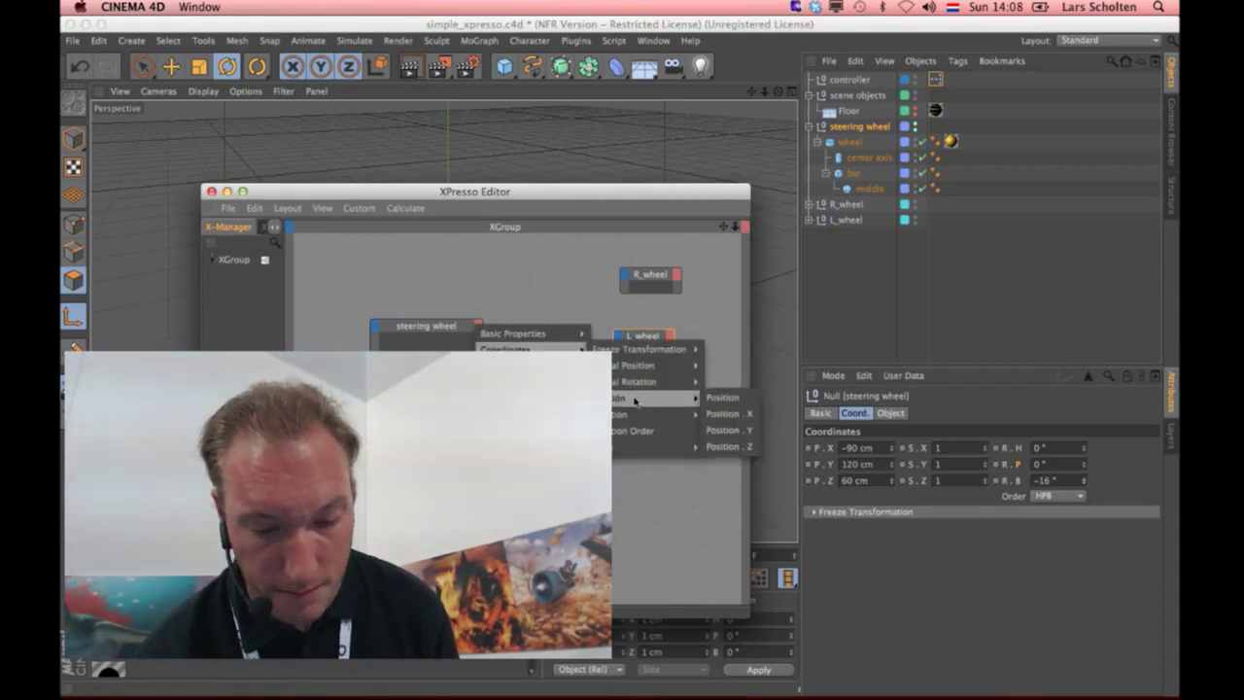
Step: Add a Rotation.B output to the steering wheel node and test R_wheel's heading rotation
click(720, 462)
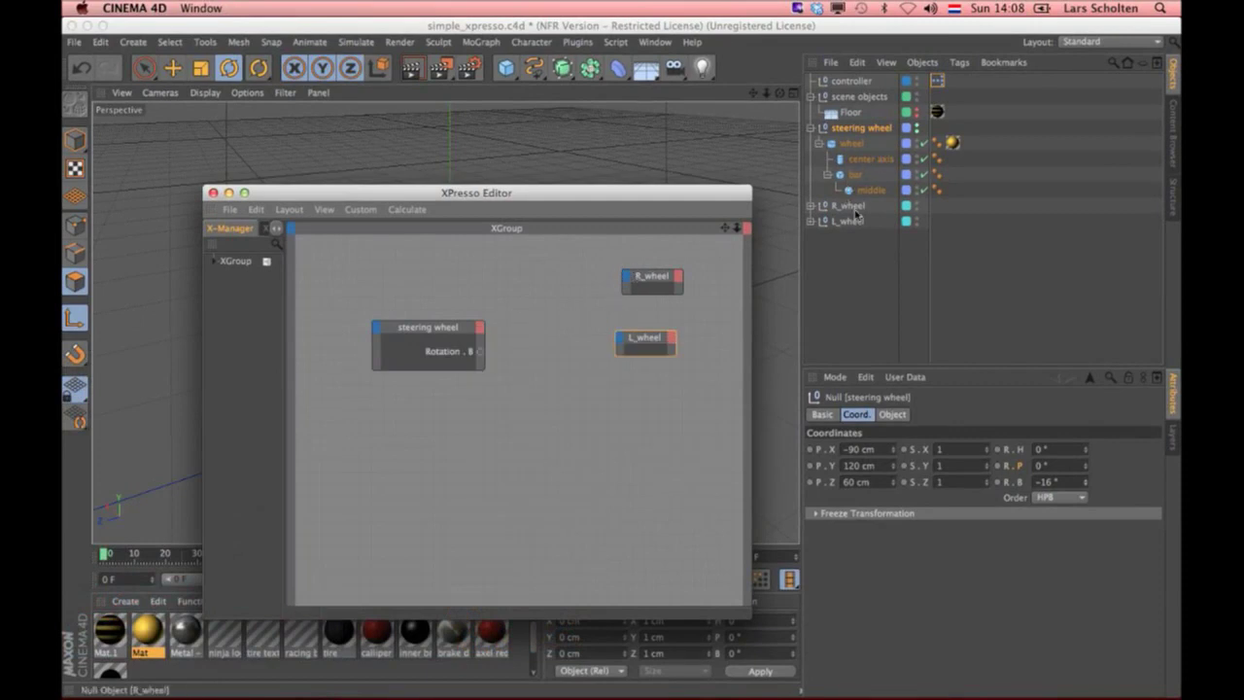
click(847, 206)
drag(585, 195, 482, 457)
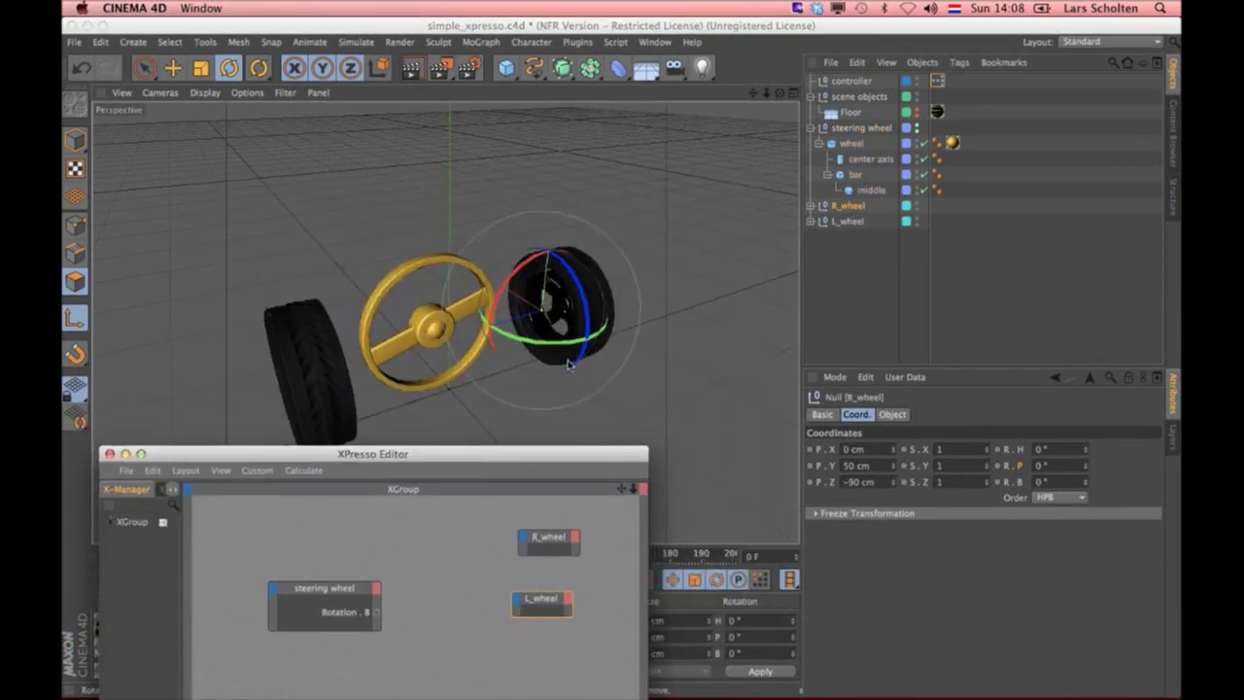
click(568, 345)
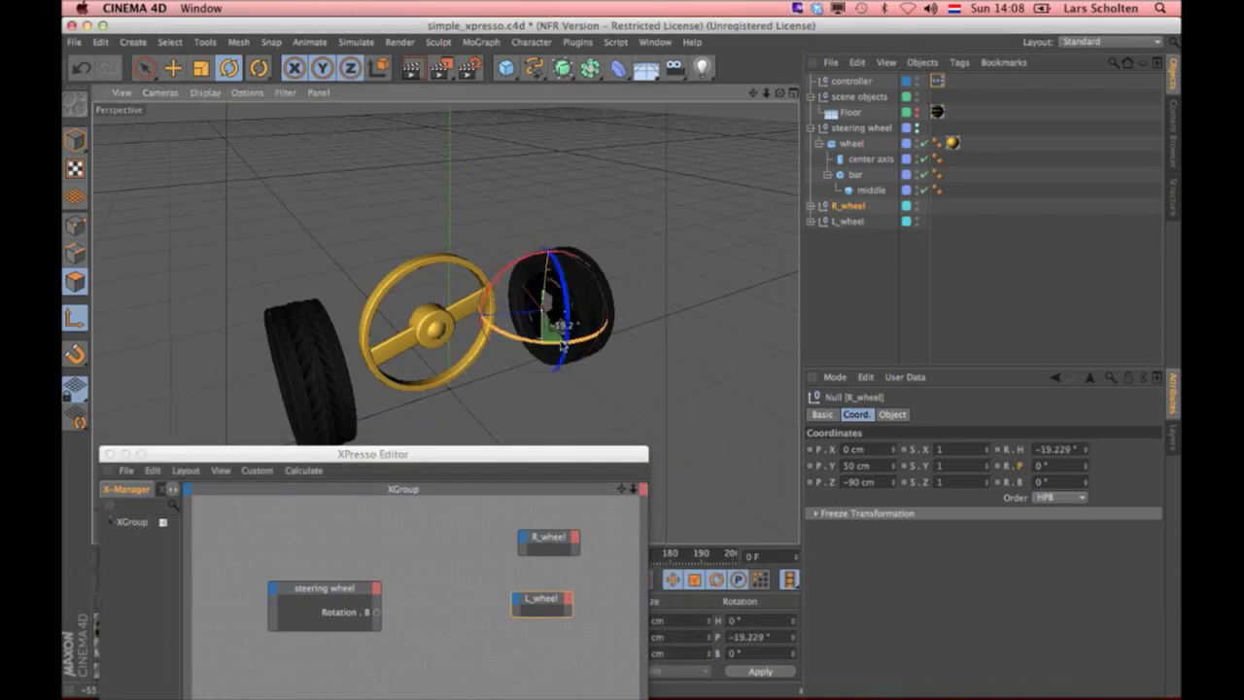
drag(496, 330, 507, 283)
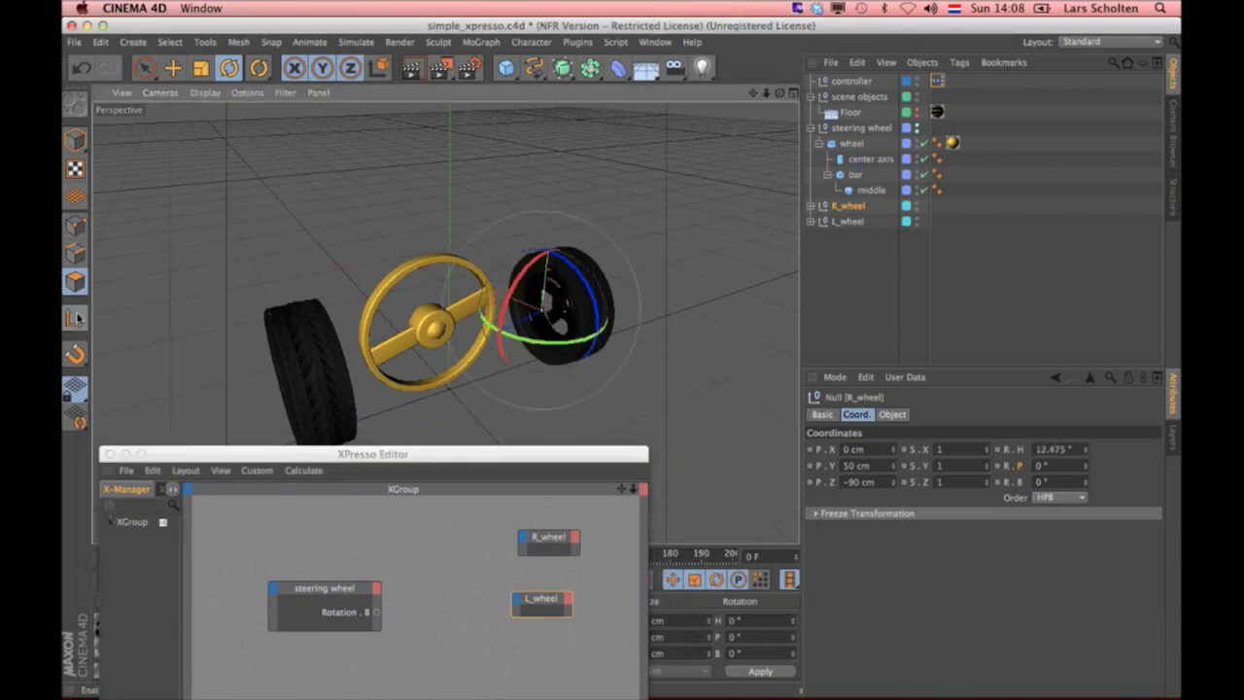
click(76, 141)
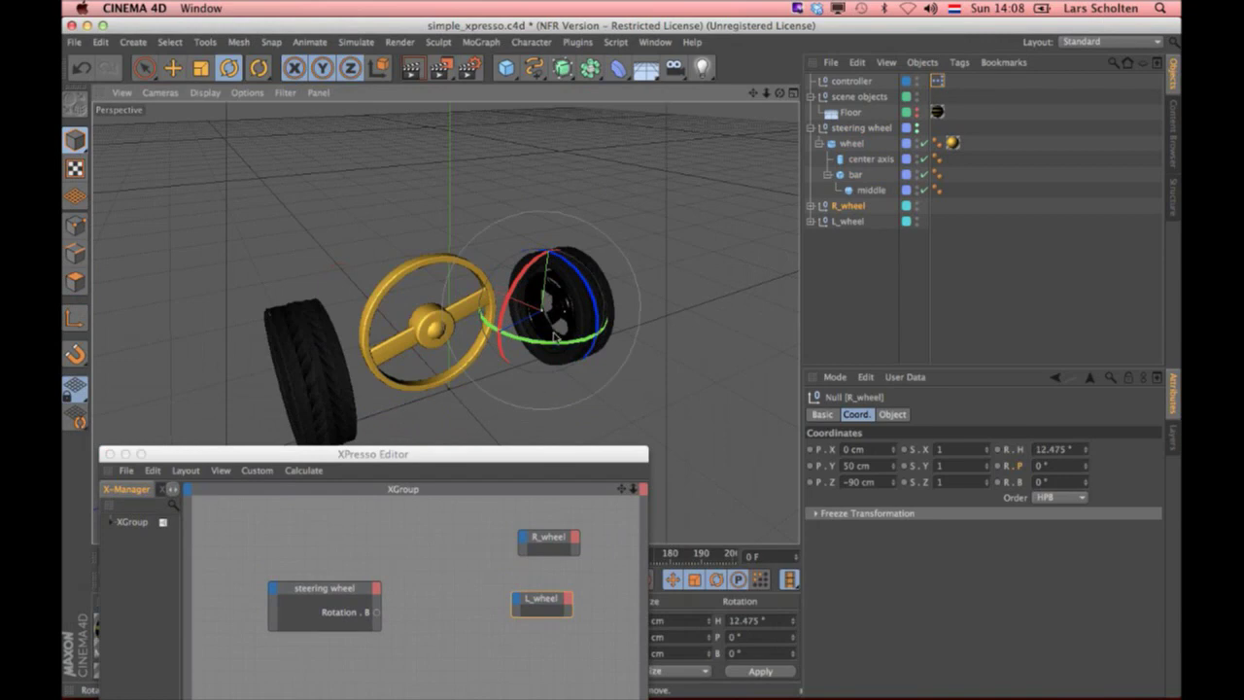
mouse_move(559, 340)
mouse_down()
mouse_move(499, 342)
mouse_move(543, 386)
mouse_up()
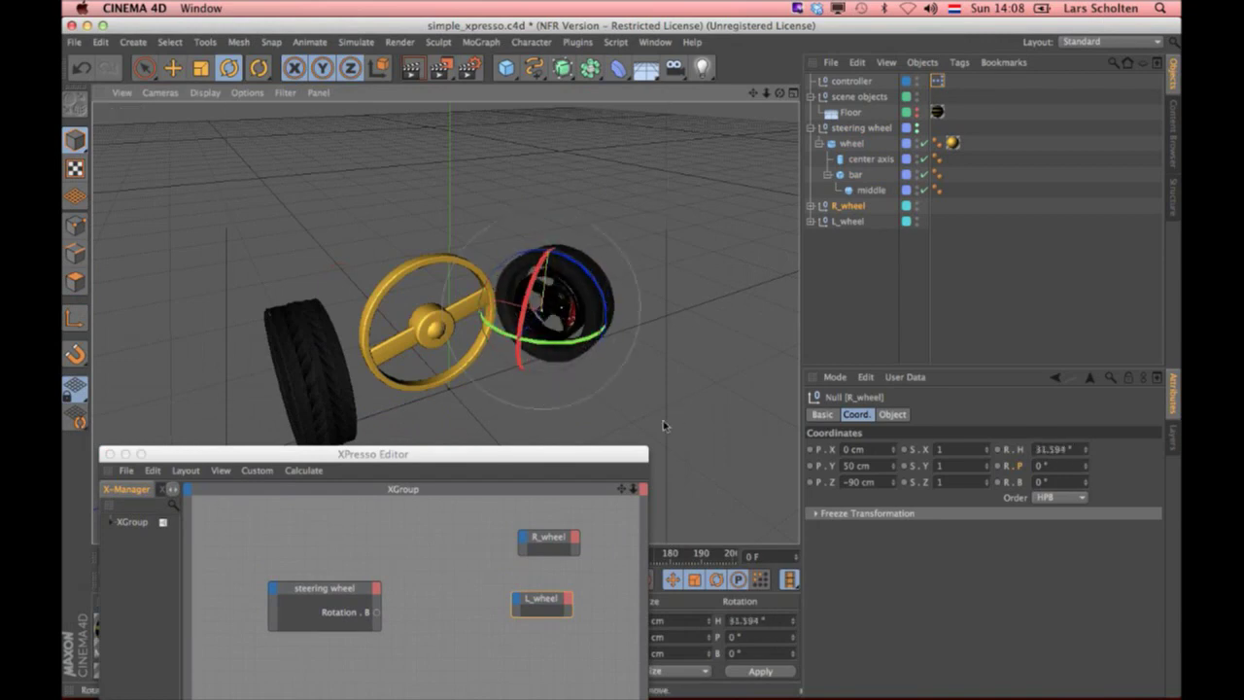
Step: Add Rotation.H ports to R_wheel and L_wheel, wire Rotation.B into both, and test
click(524, 542)
mouse_move(636, 611)
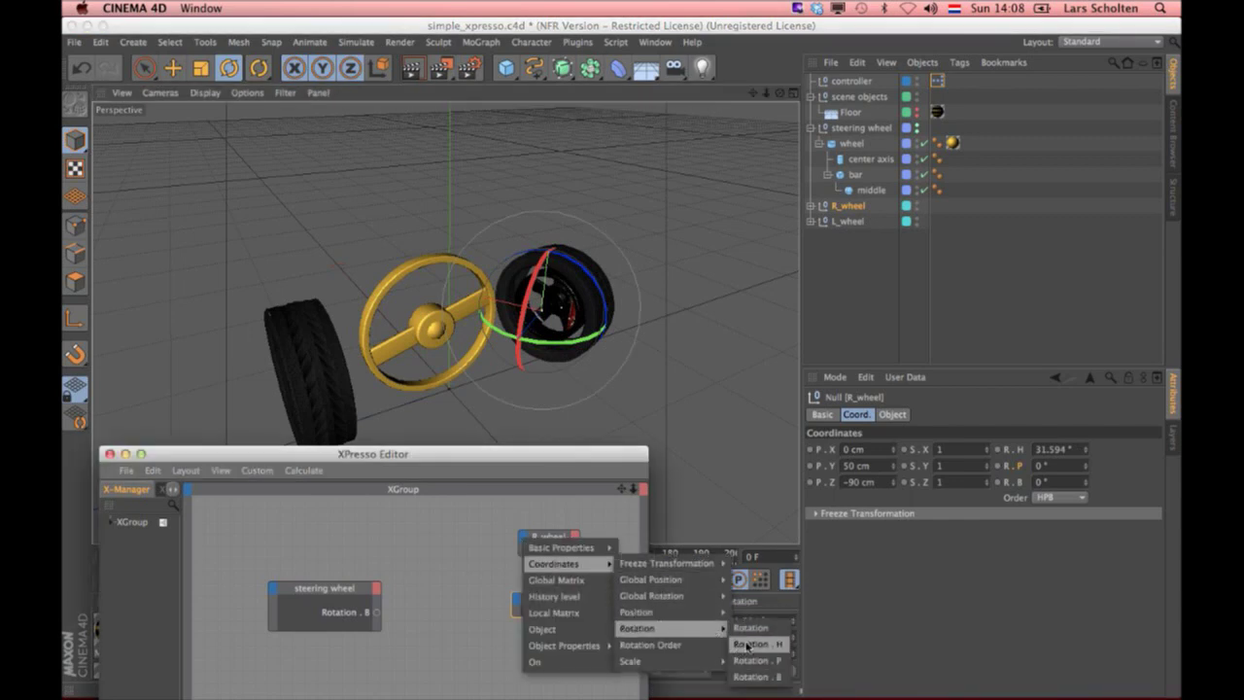
click(748, 629)
click(525, 603)
mouse_move(631, 653)
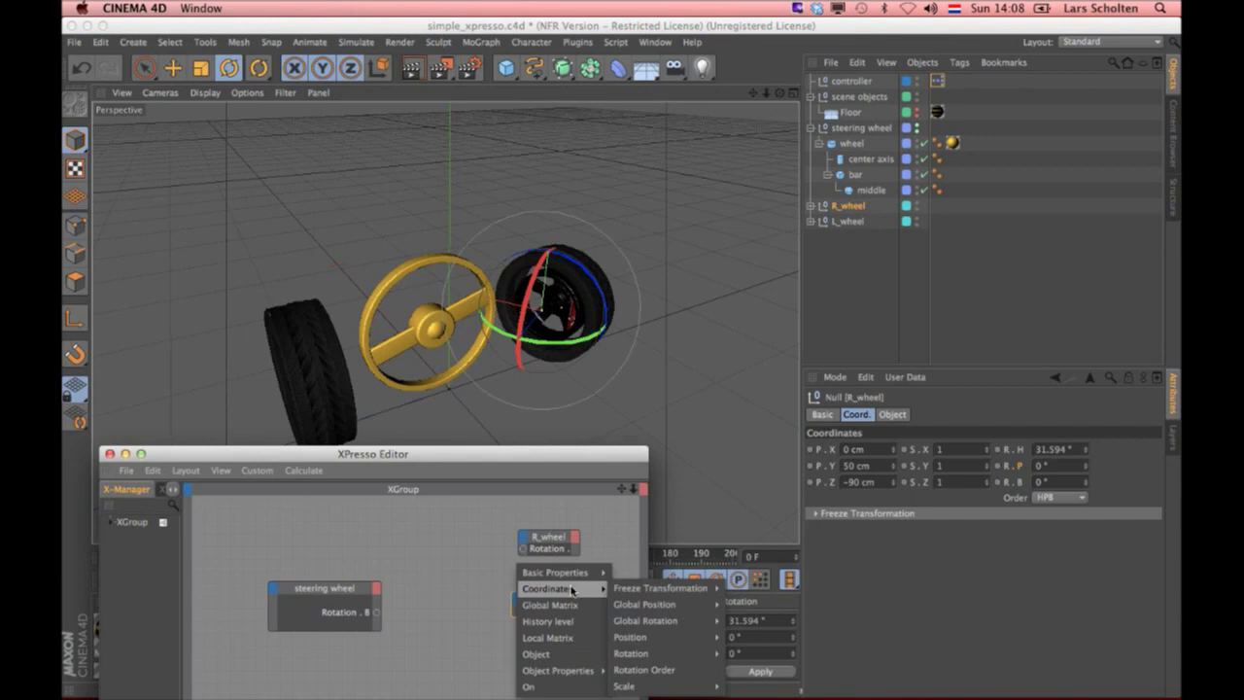
click(751, 653)
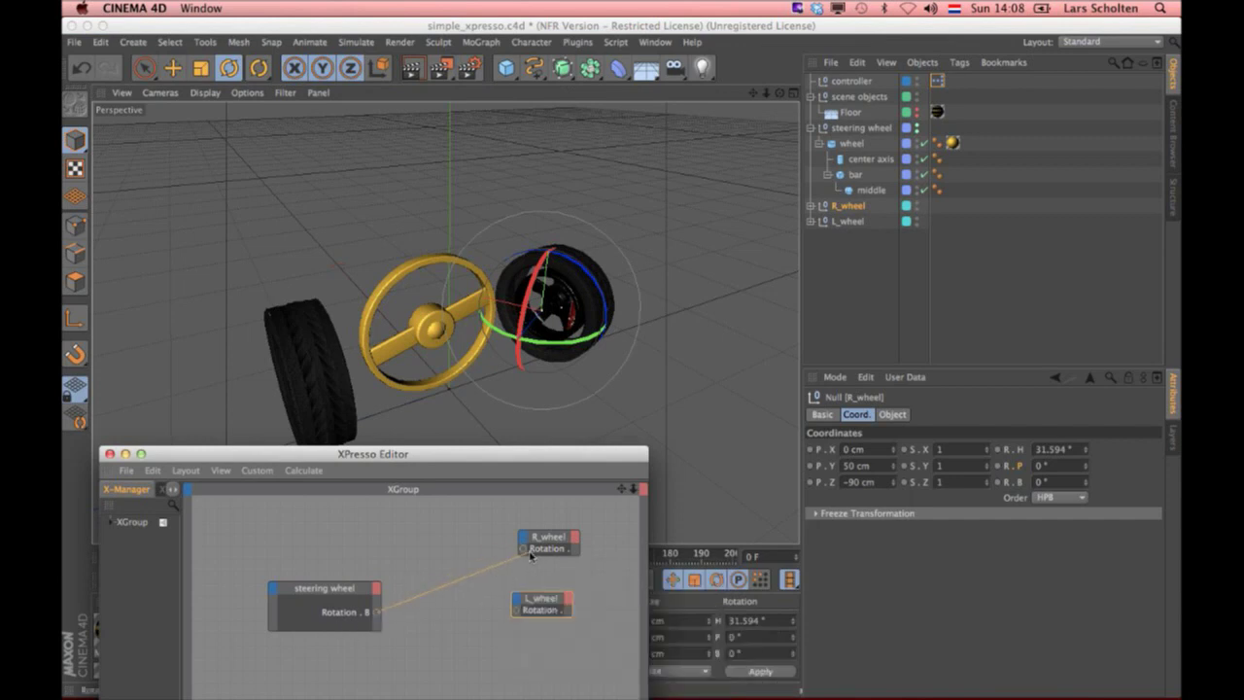
drag(522, 552, 523, 549)
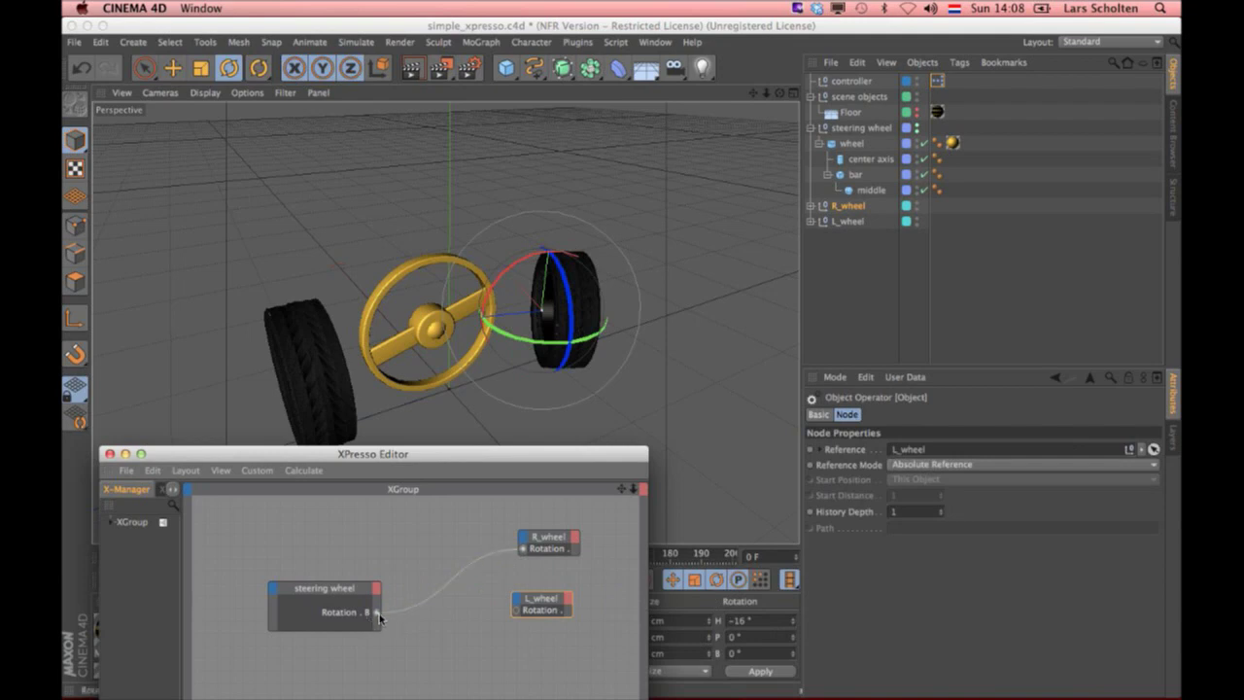
drag(523, 609, 525, 609)
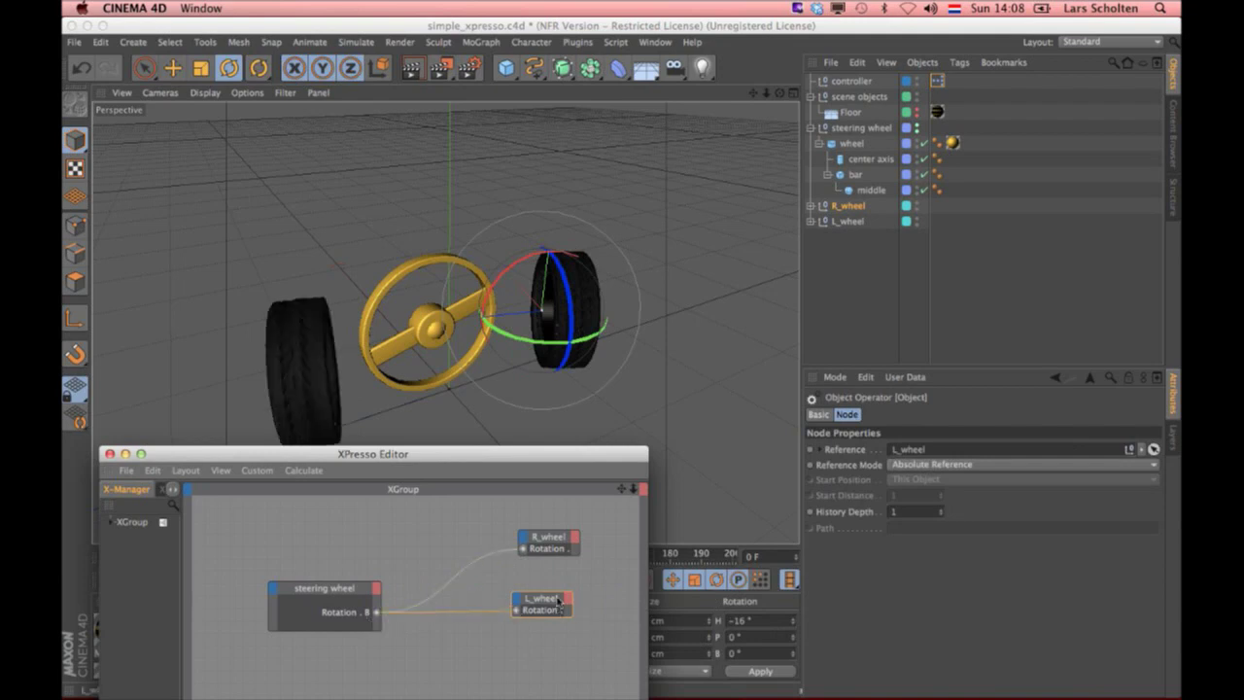
click(859, 127)
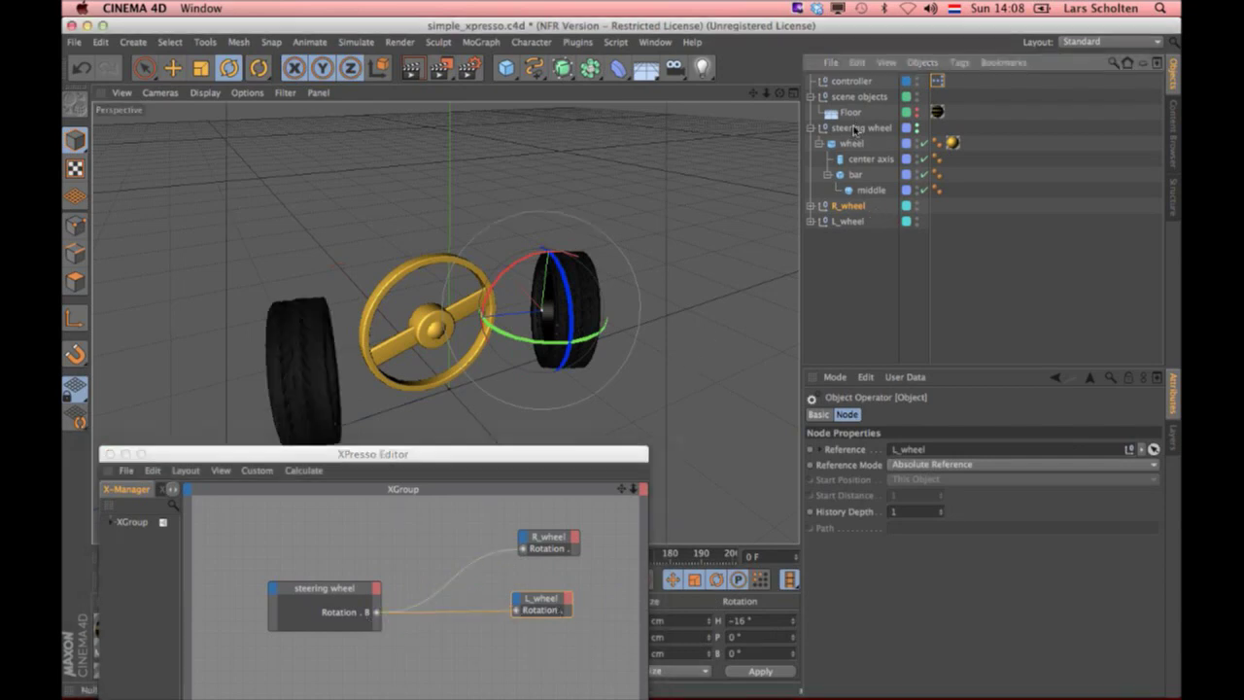
drag(398, 283, 418, 284)
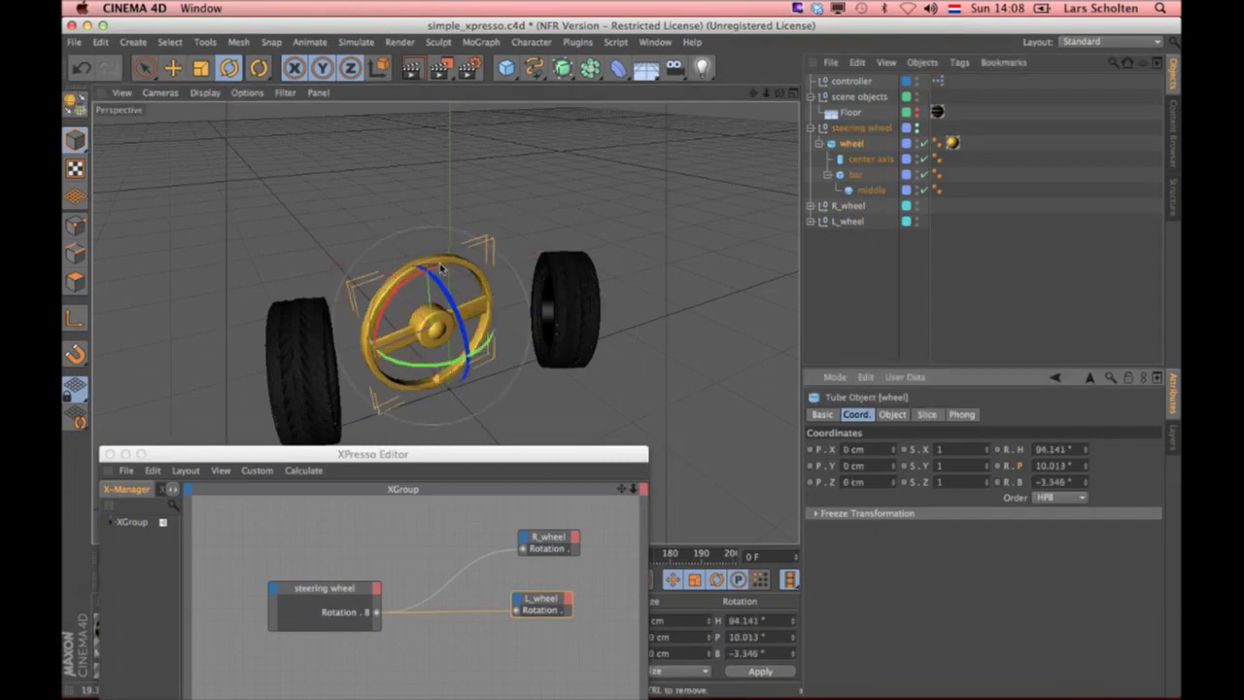
Step: Undo the stray ring spin, turn the steering wheel so both tyres steer, then close the scene
key(ctrl+z)
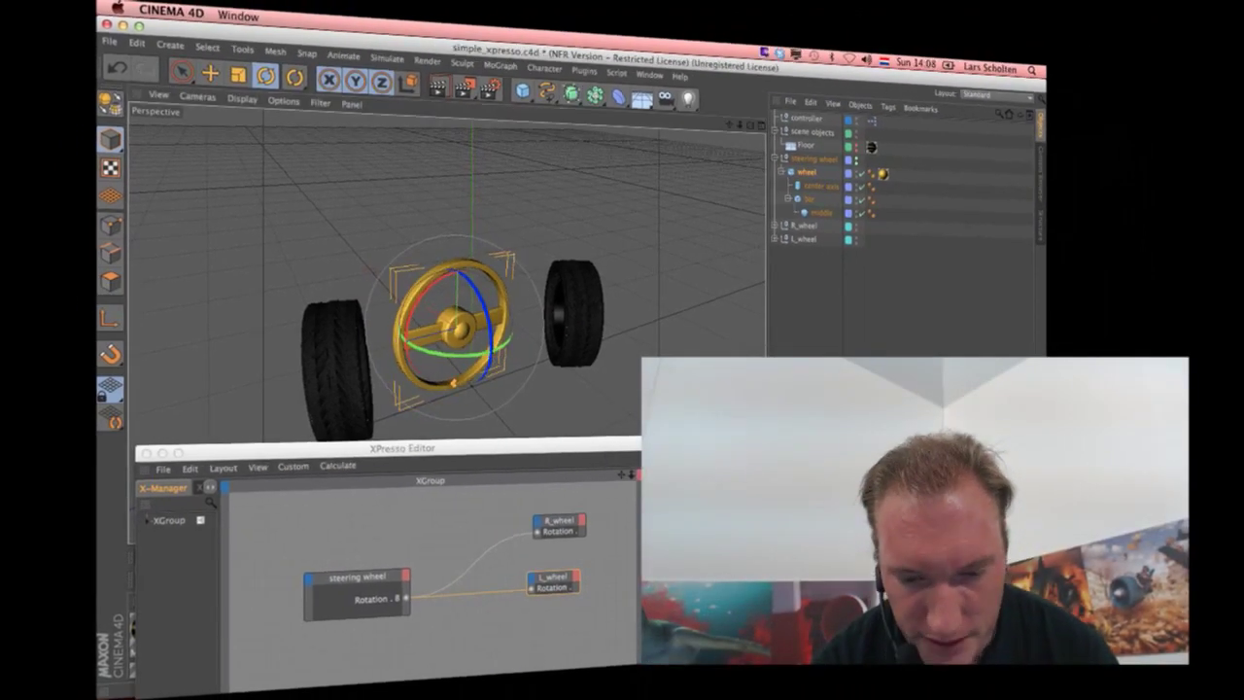
click(814, 158)
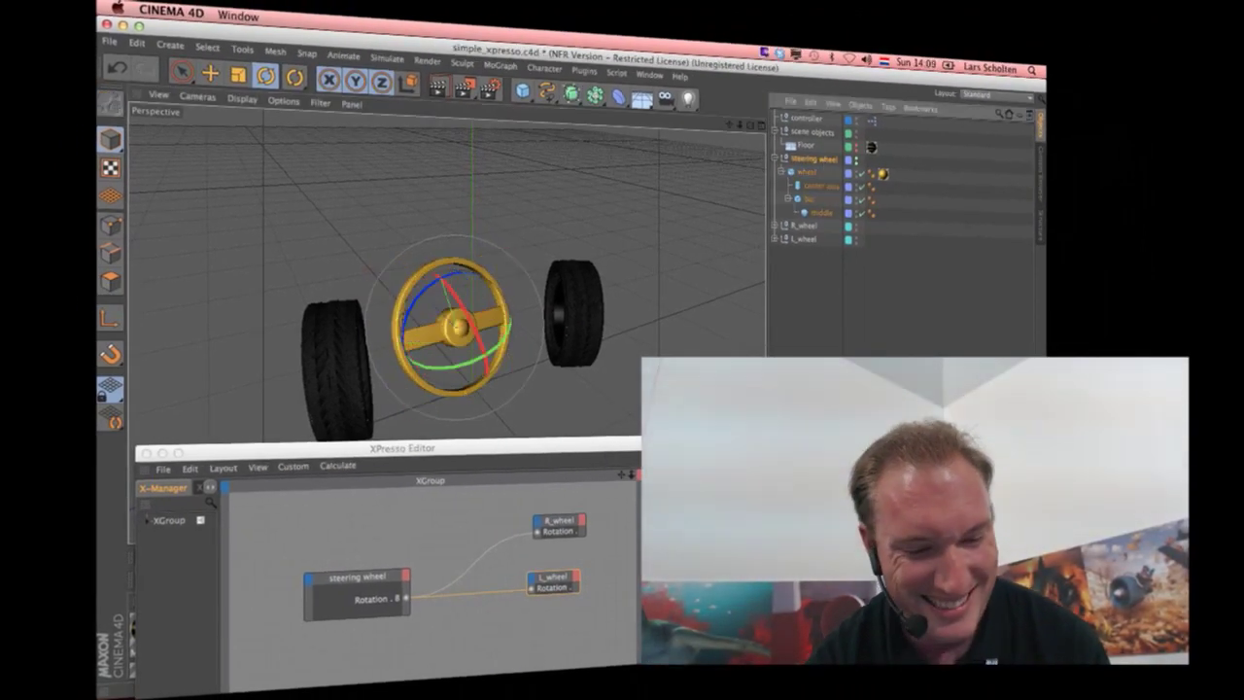
mouse_move(457, 282)
mouse_down()
mouse_move(391, 389)
mouse_move(447, 277)
mouse_move(457, 384)
mouse_up()
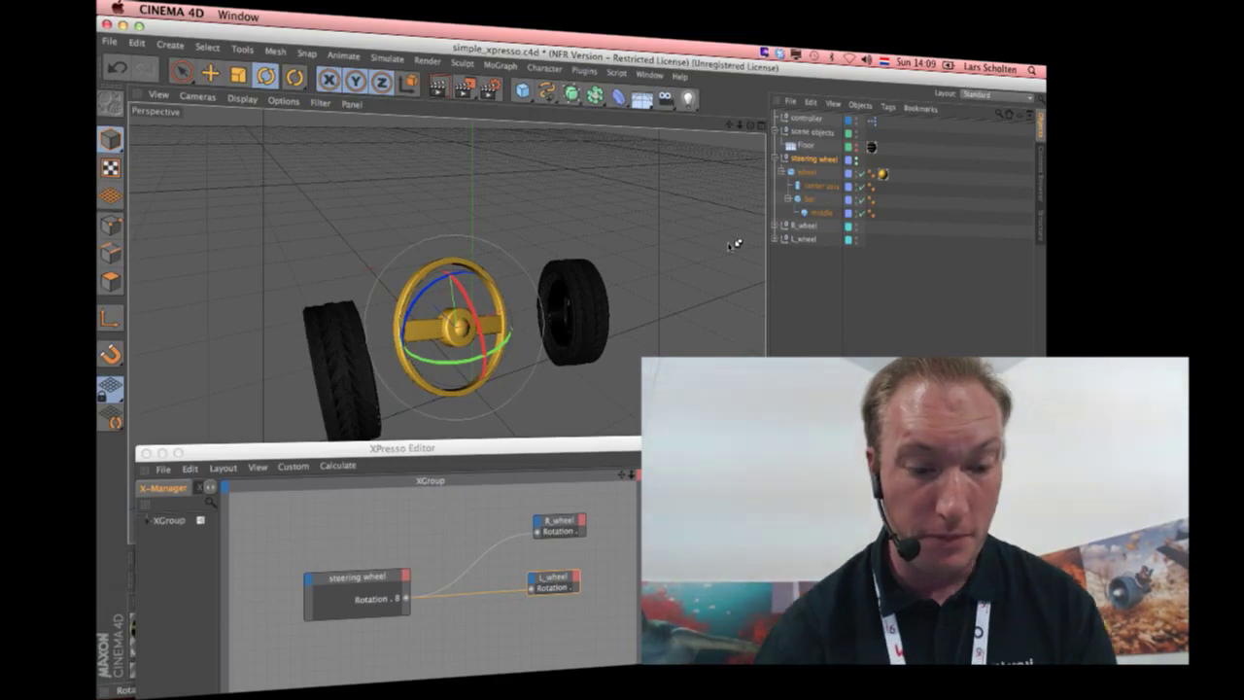
key(super+q)
Step: Close the scene without saving and present the Working with Range Mappers title slide in Keynote
click(577, 265)
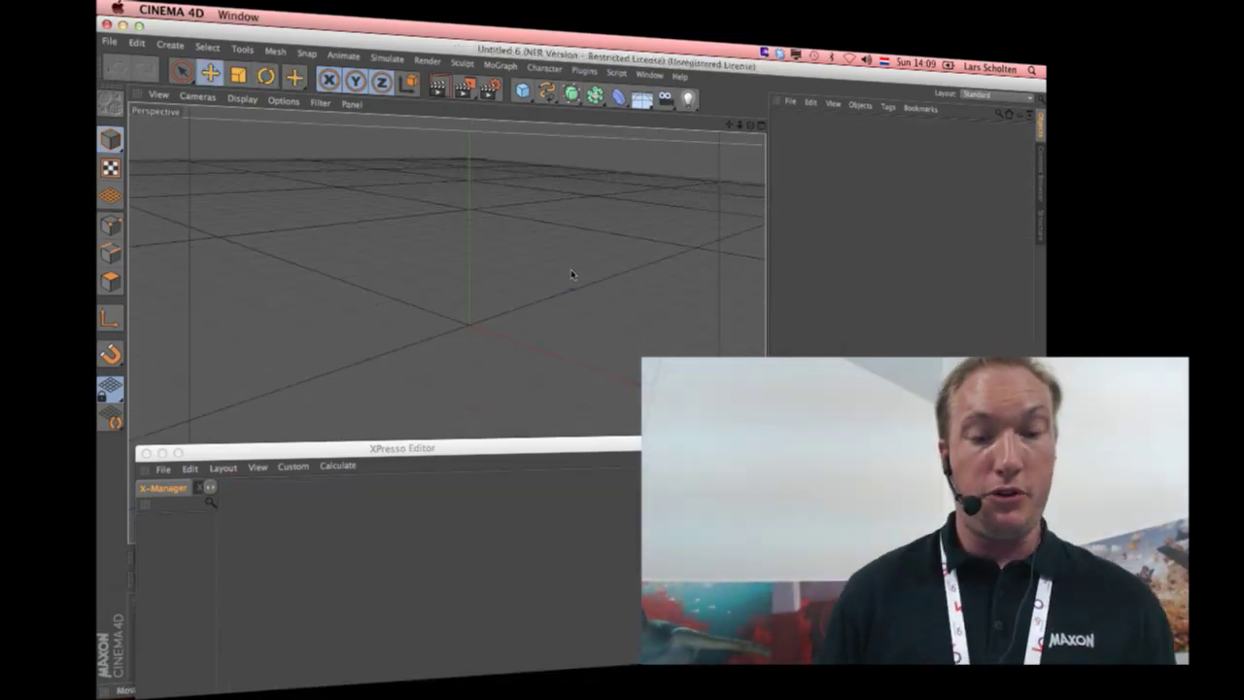
key(super+Tab)
key(alt+super+p)
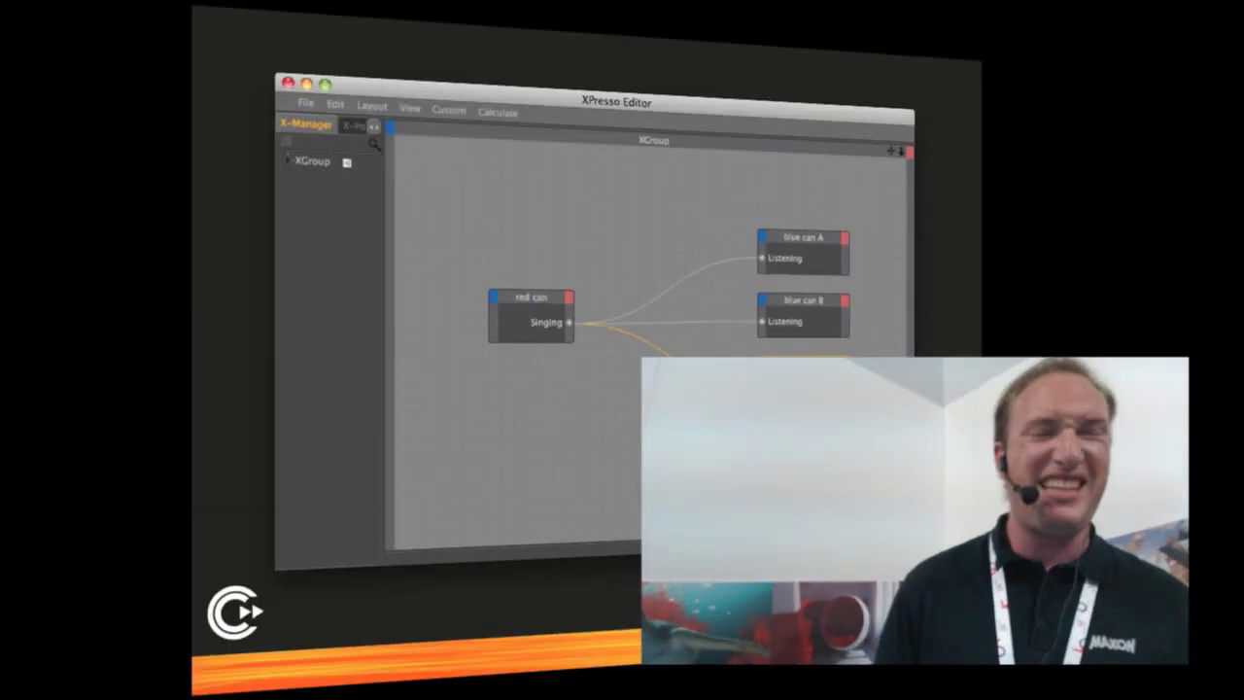
key(Right)
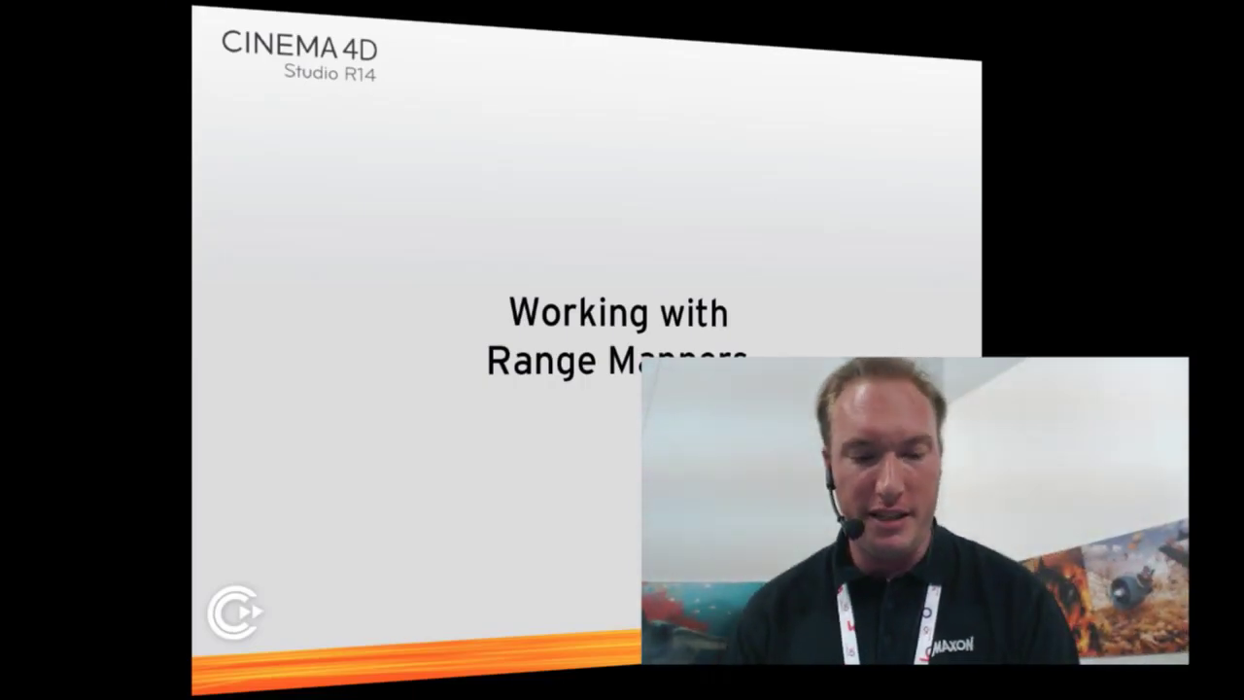
key(Escape)
Step: Back in Cinema 4D, close the XPresso Editor and bring up the Open dialog
key(super+Tab)
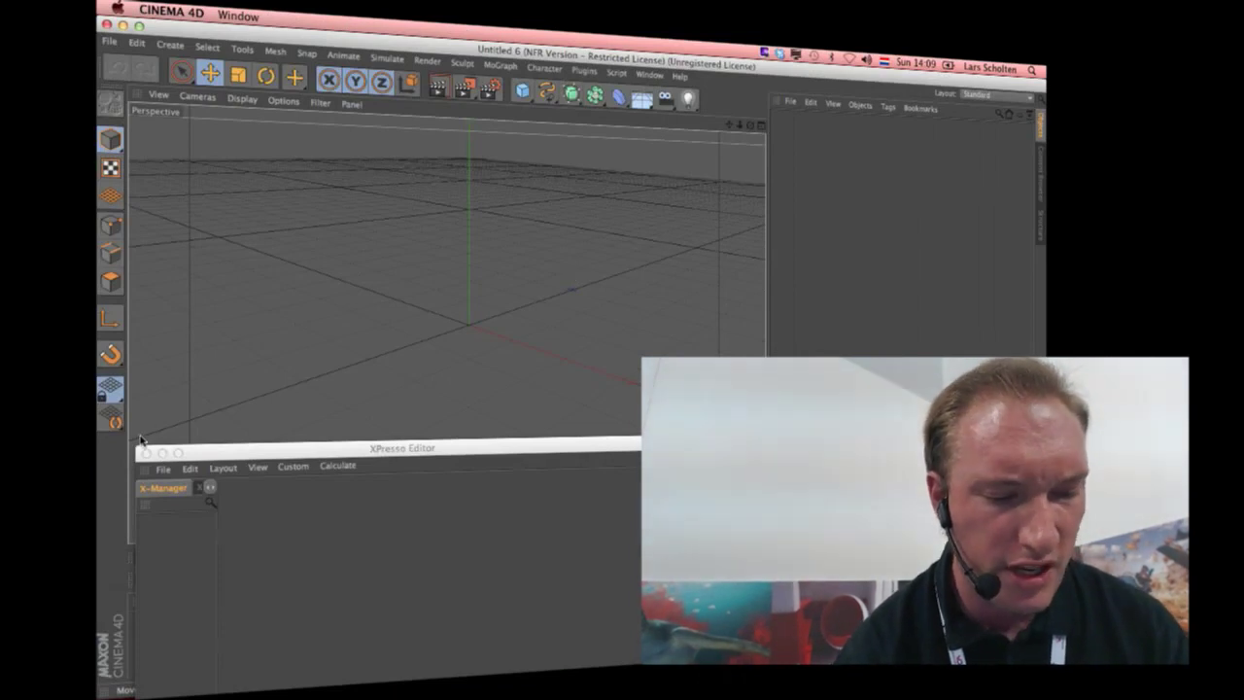
click(146, 452)
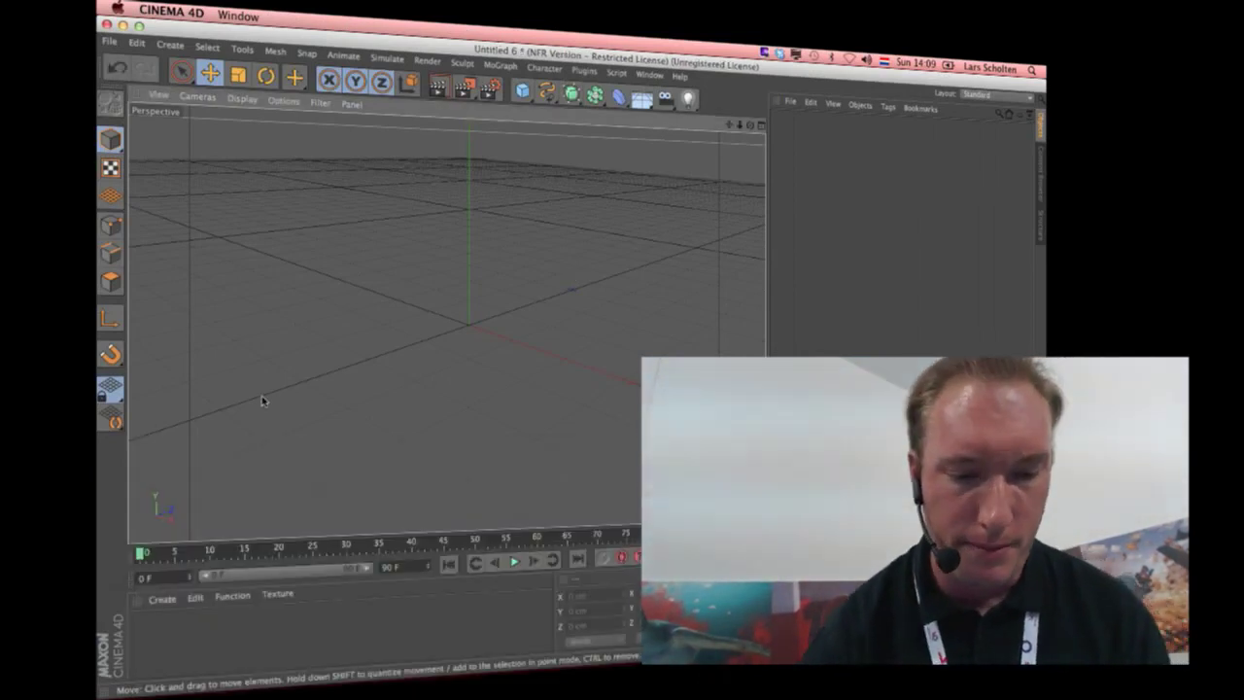
key(super+o)
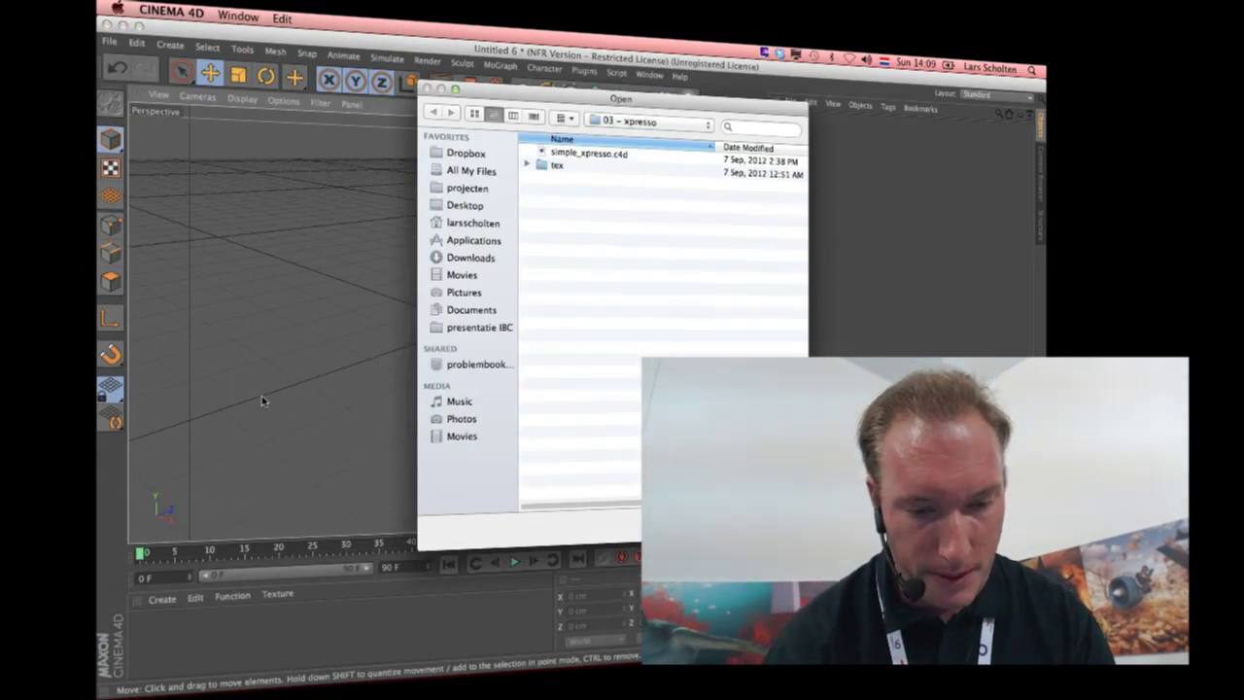
Step: Browse the workfiles folders and open the 03_basic_setup.c4d scene
key(super+Up)
key(Down)
key(Down)
key(Down)
key(Down)
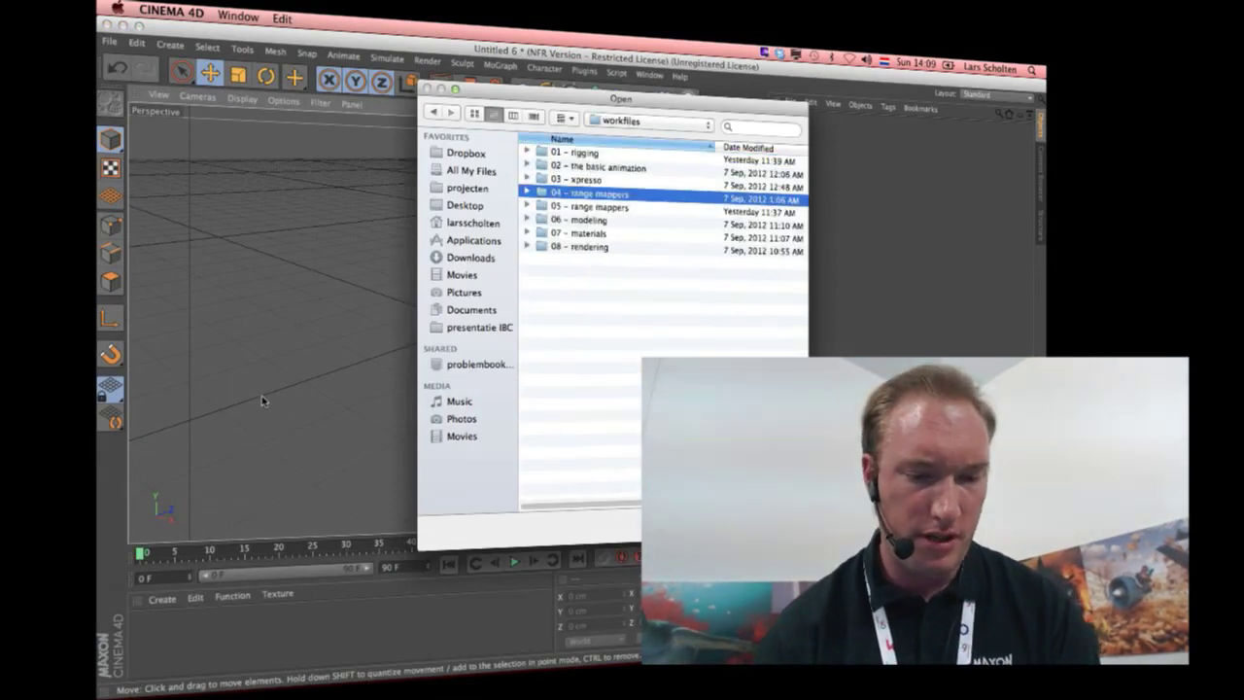
key(Down)
key(super+Down)
key(Up)
key(Up)
key(Up)
key(Up)
key(Up)
key(Down)
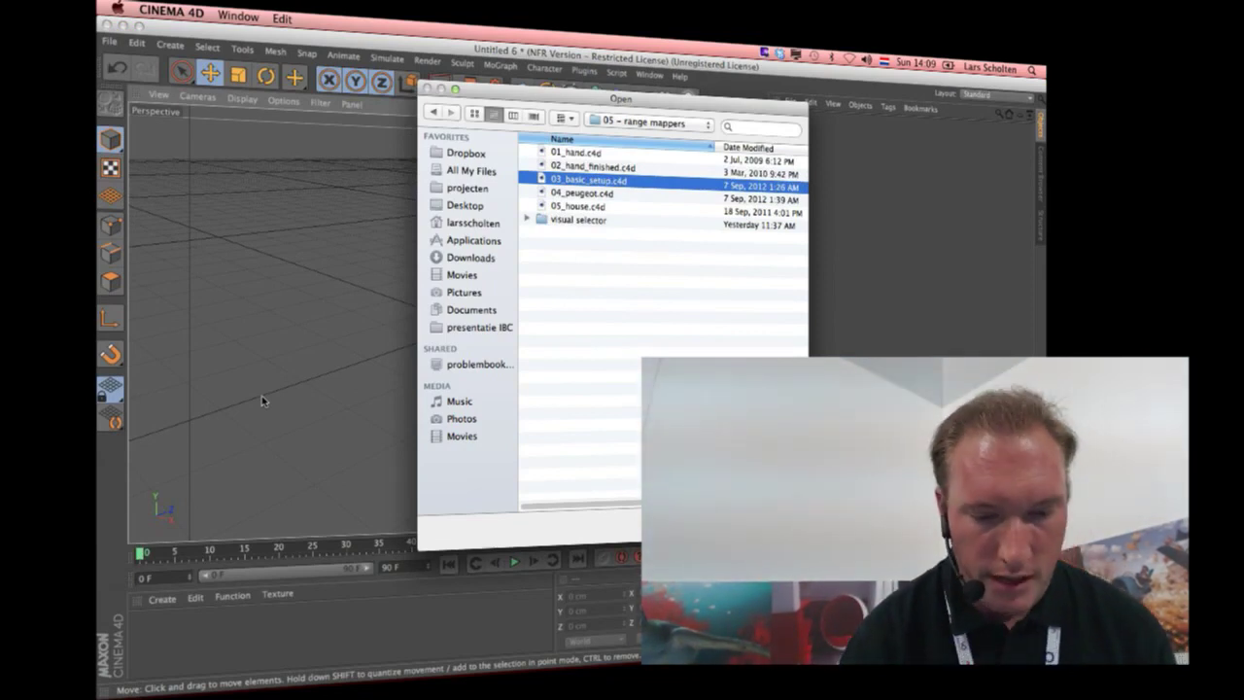
key(Return)
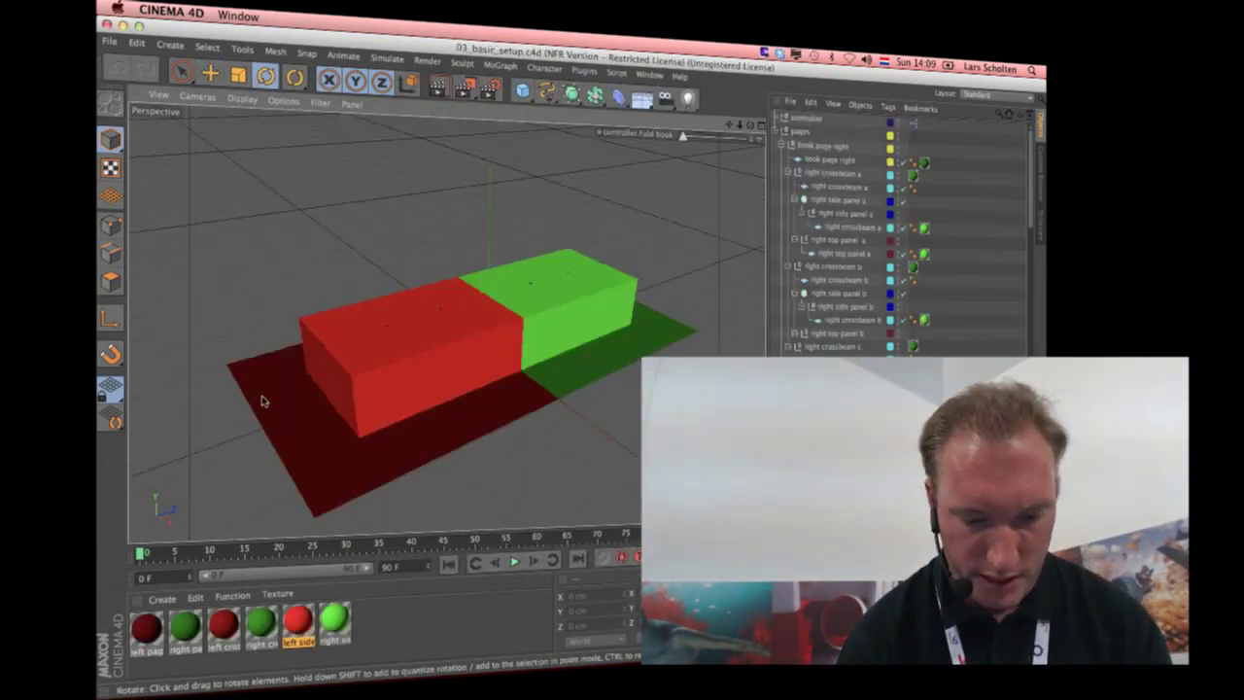
Step: Start a new scene and open range_mapper_problems.c4d from the 04 - range mappers folder
key(super+n)
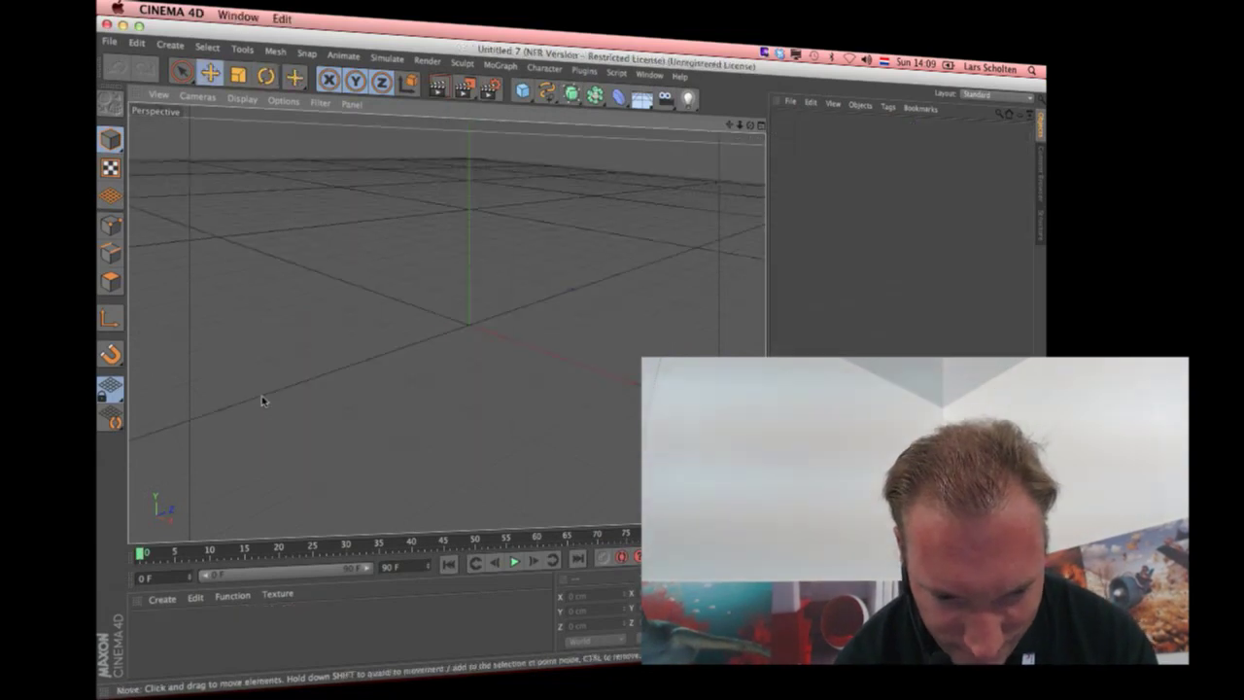
key(super+o)
key(Up)
key(Up)
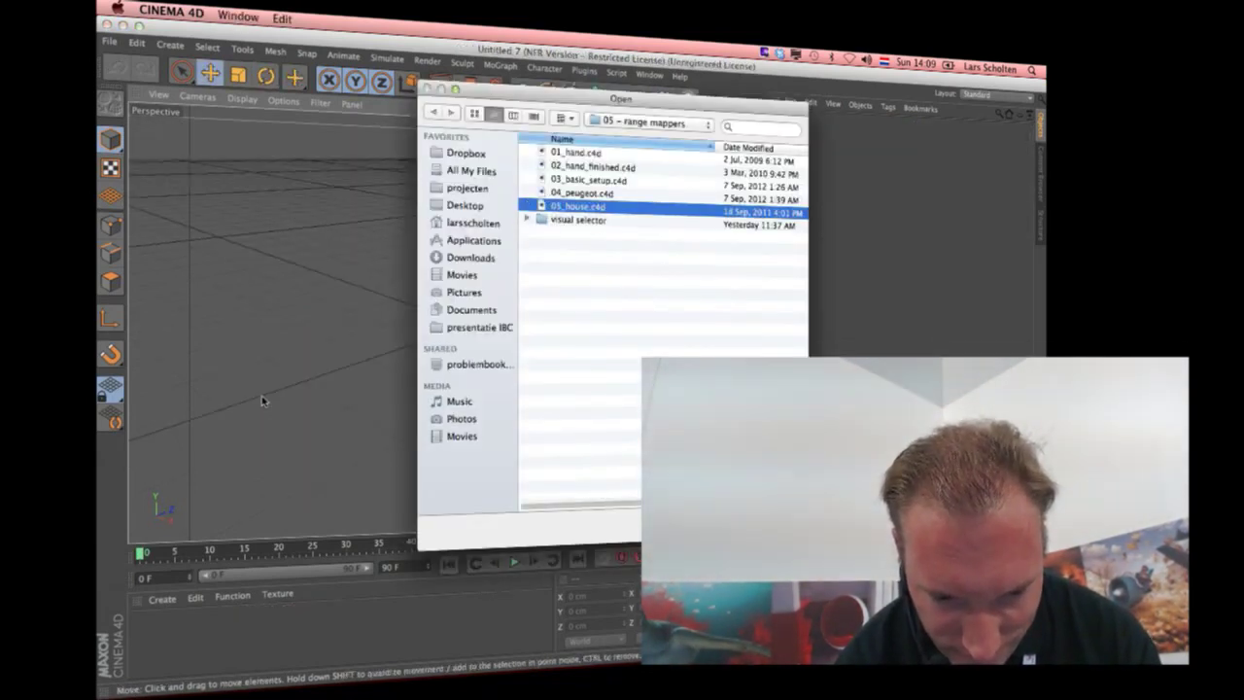
key(super+Up)
key(Up)
key(Up)
key(Up)
key(Up)
key(Up)
key(Down)
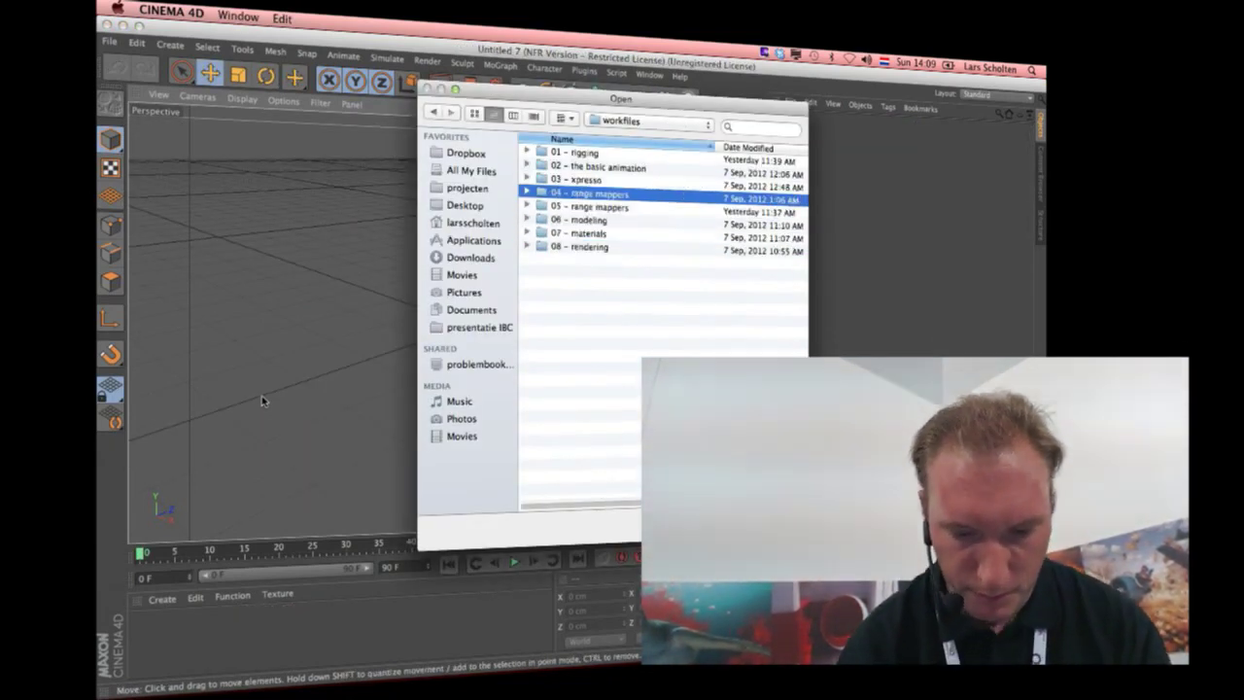
key(super+Down)
key(Return)
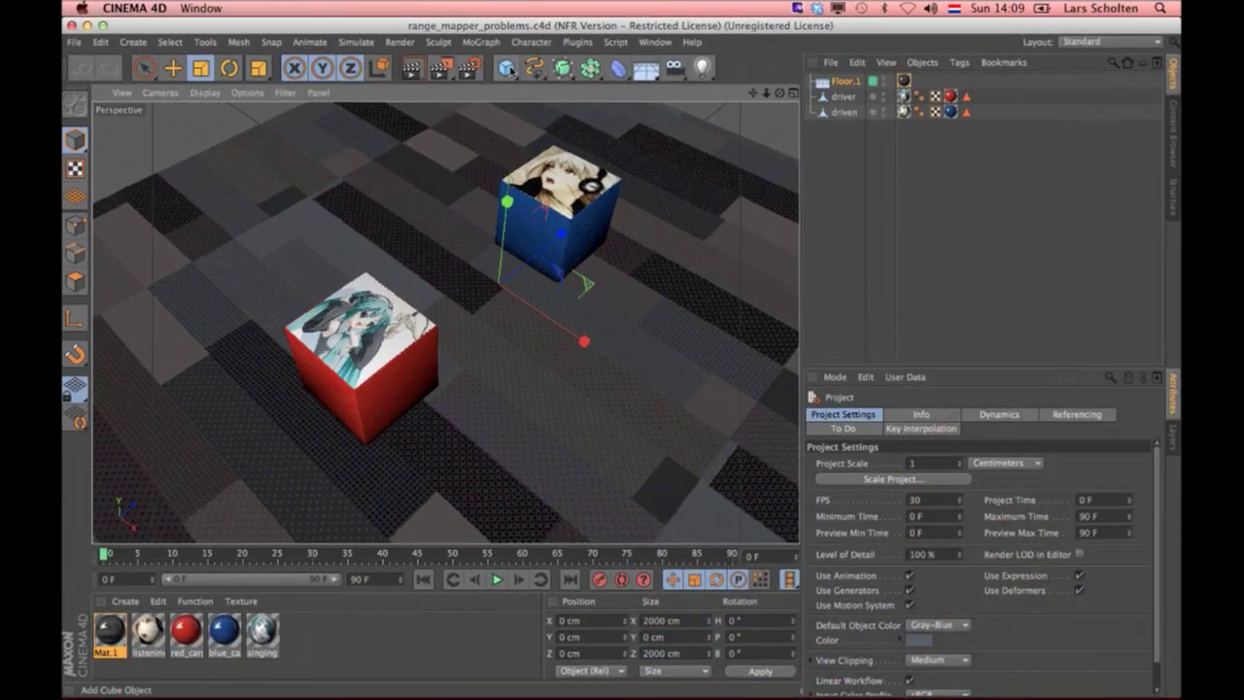
Step: Add a Null named controller and give it an XPresso tag
drag(506, 67, 549, 92)
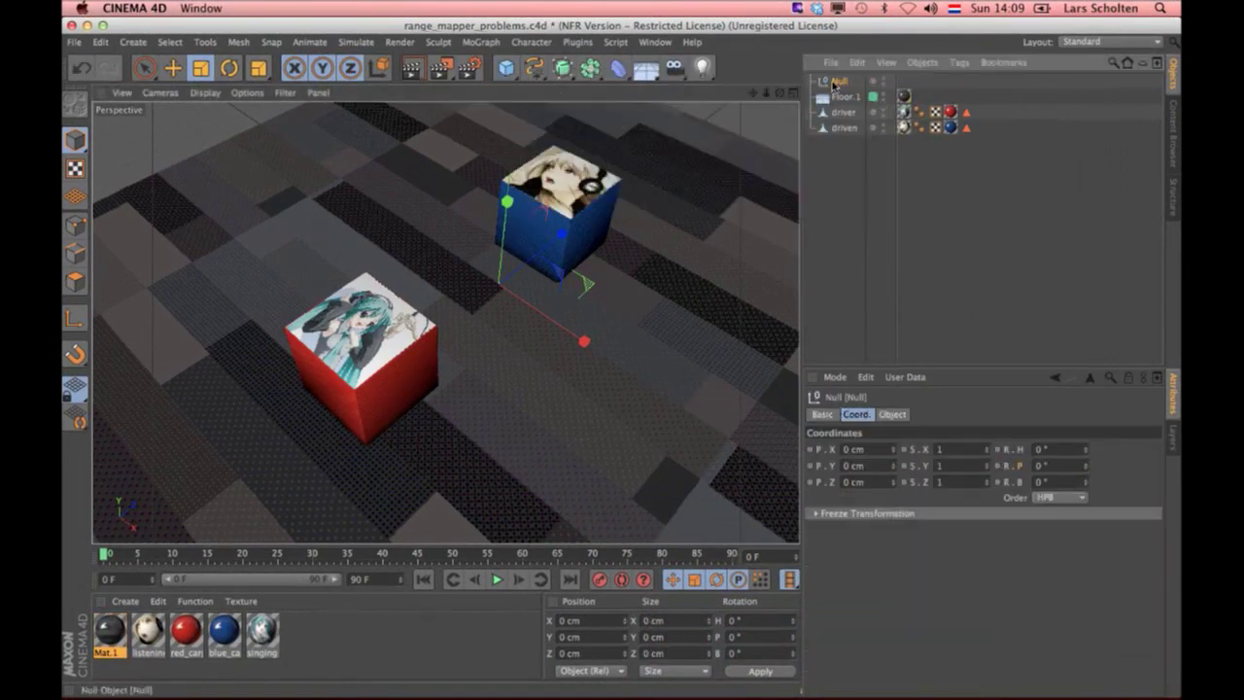
double_click(837, 81)
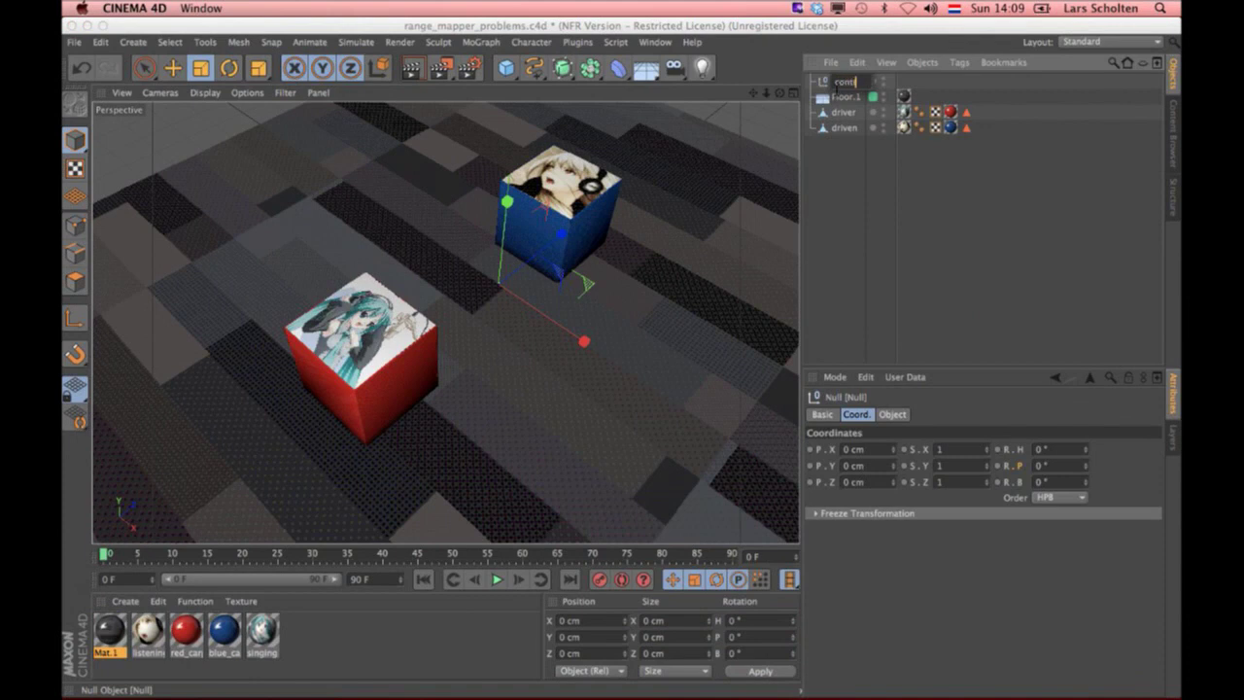
text(roller)
key(Return)
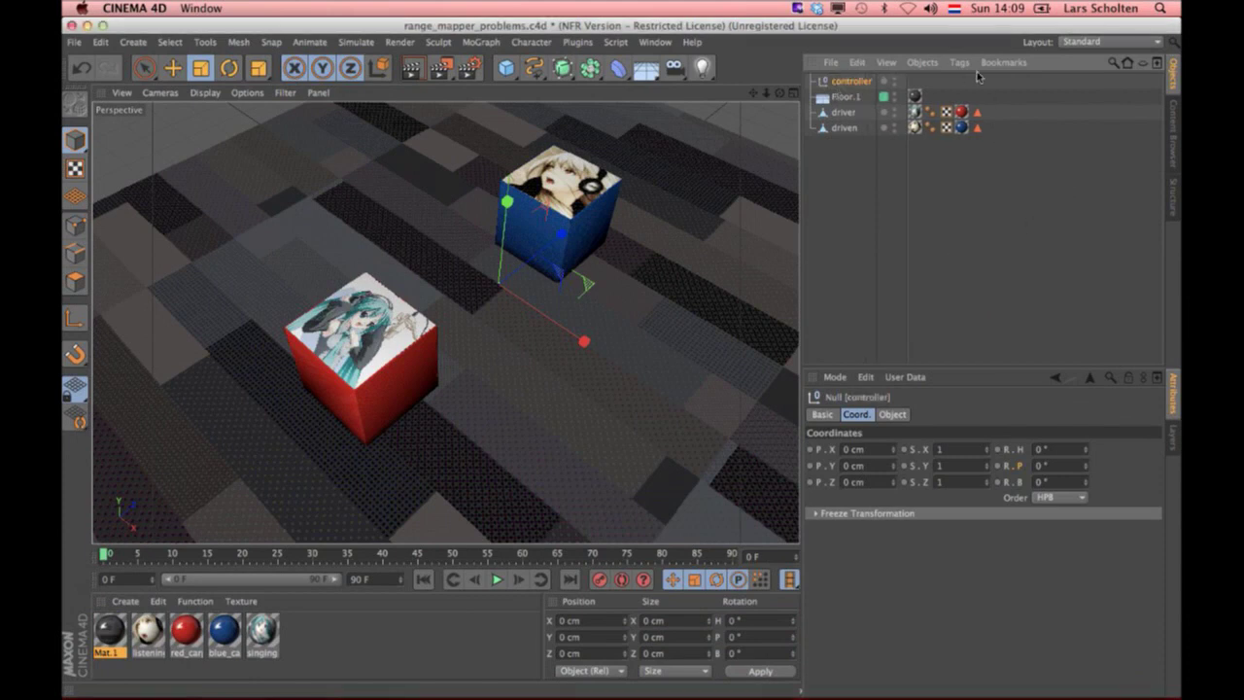
click(965, 62)
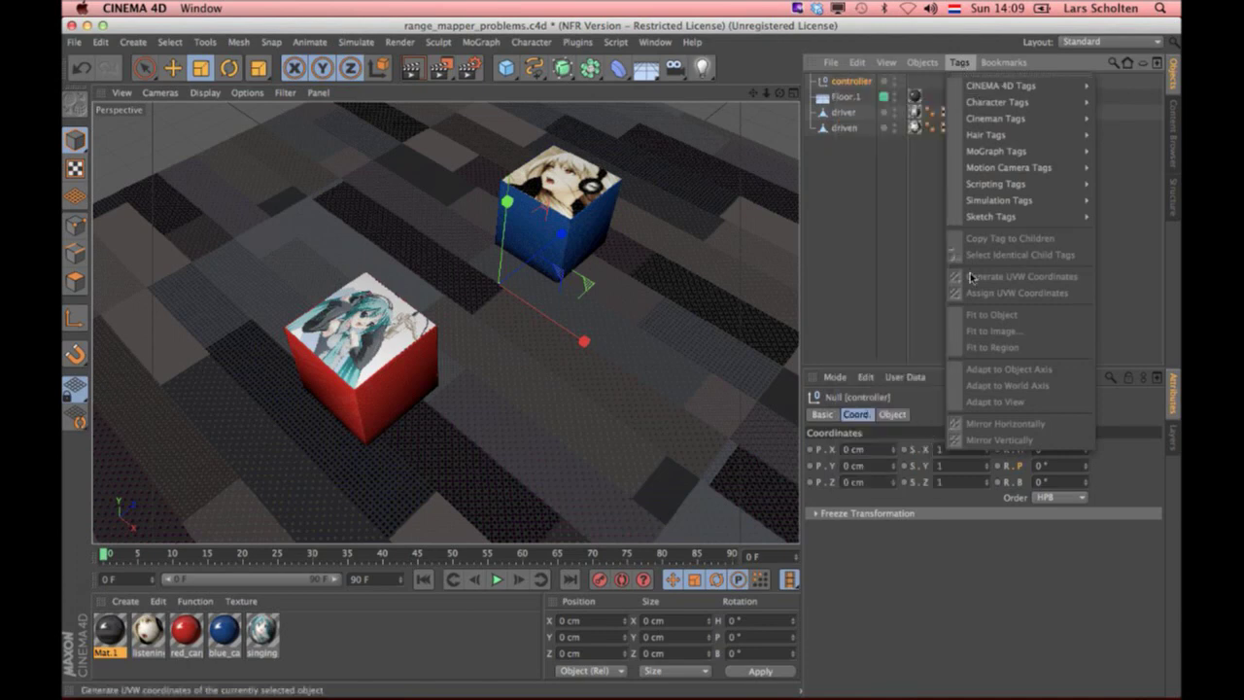
mouse_move(1001, 86)
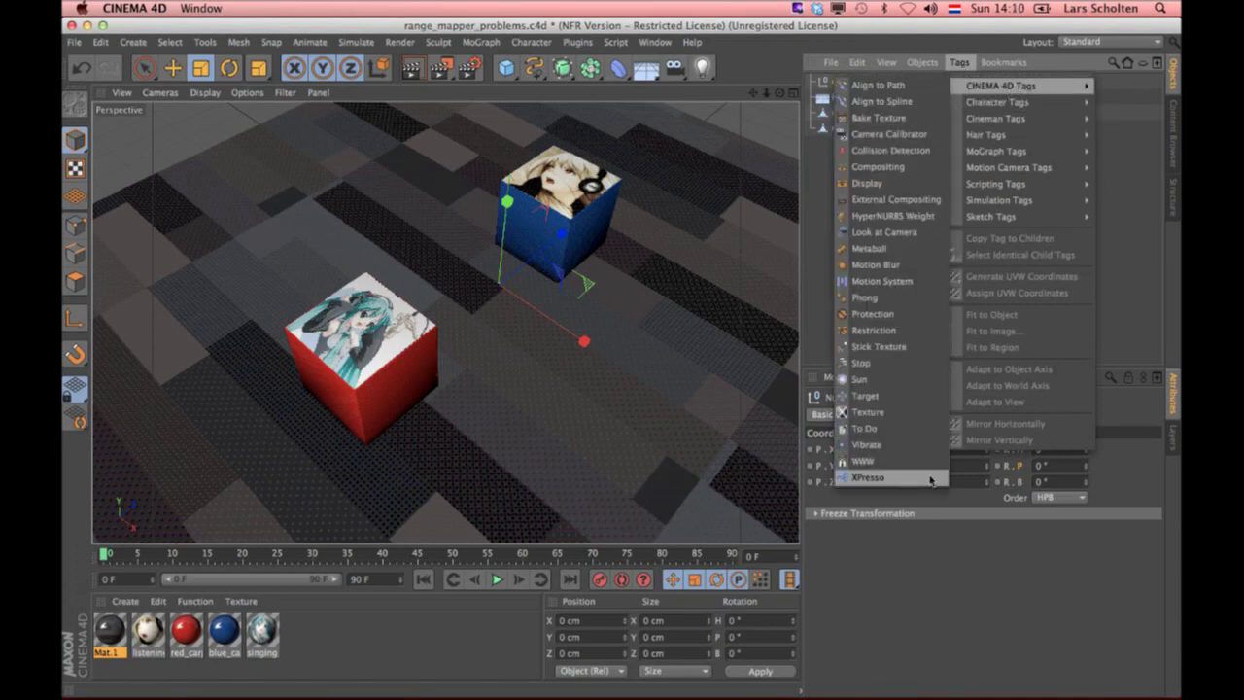
click(930, 480)
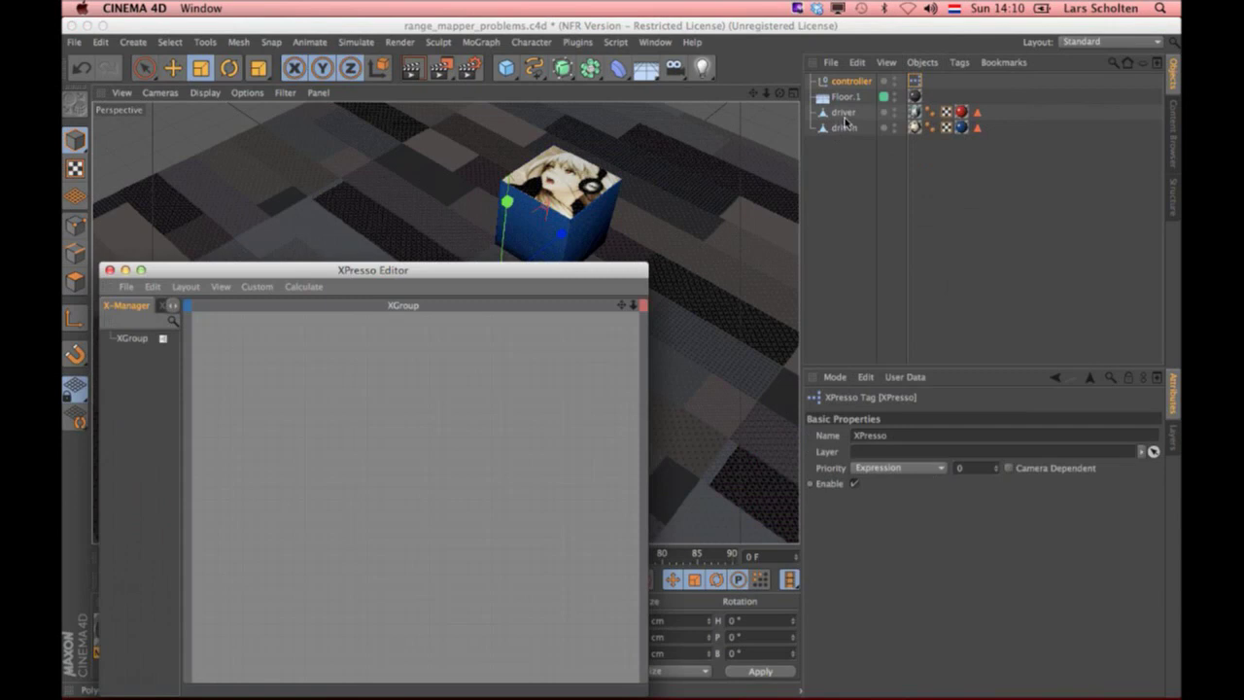
Step: Bring driver and driven into the XPresso graph and expose the driver's Position . Y output
drag(844, 113, 334, 420)
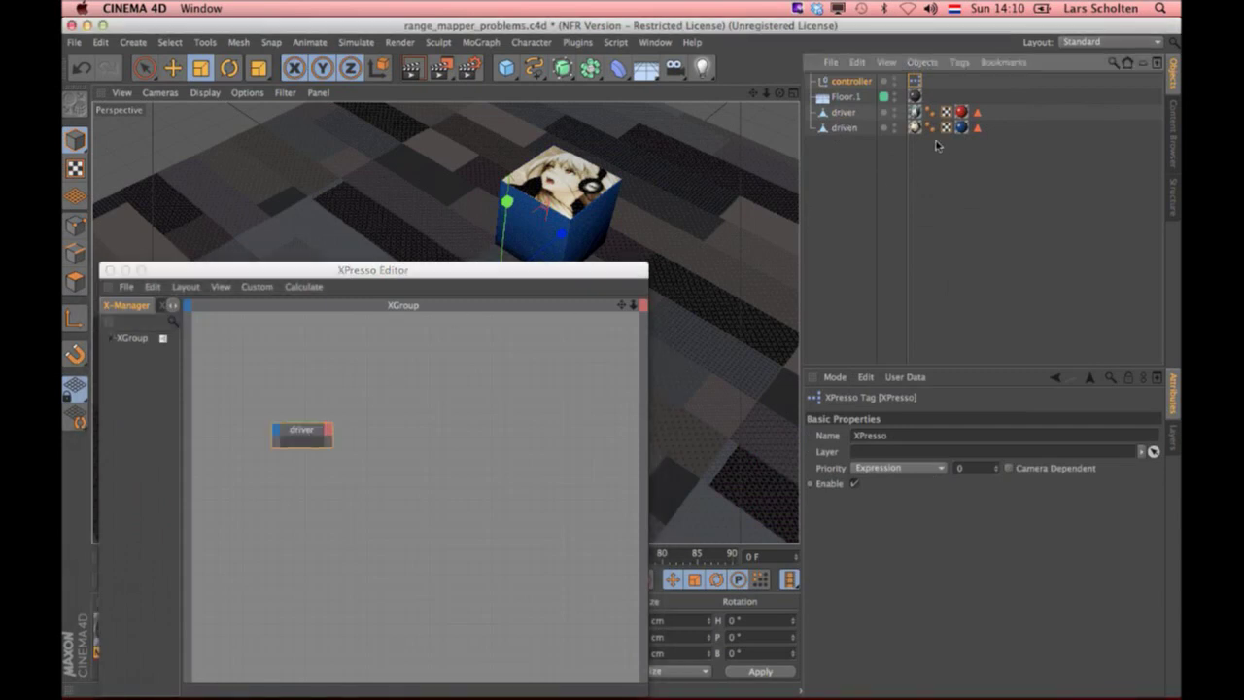
drag(538, 438, 537, 437)
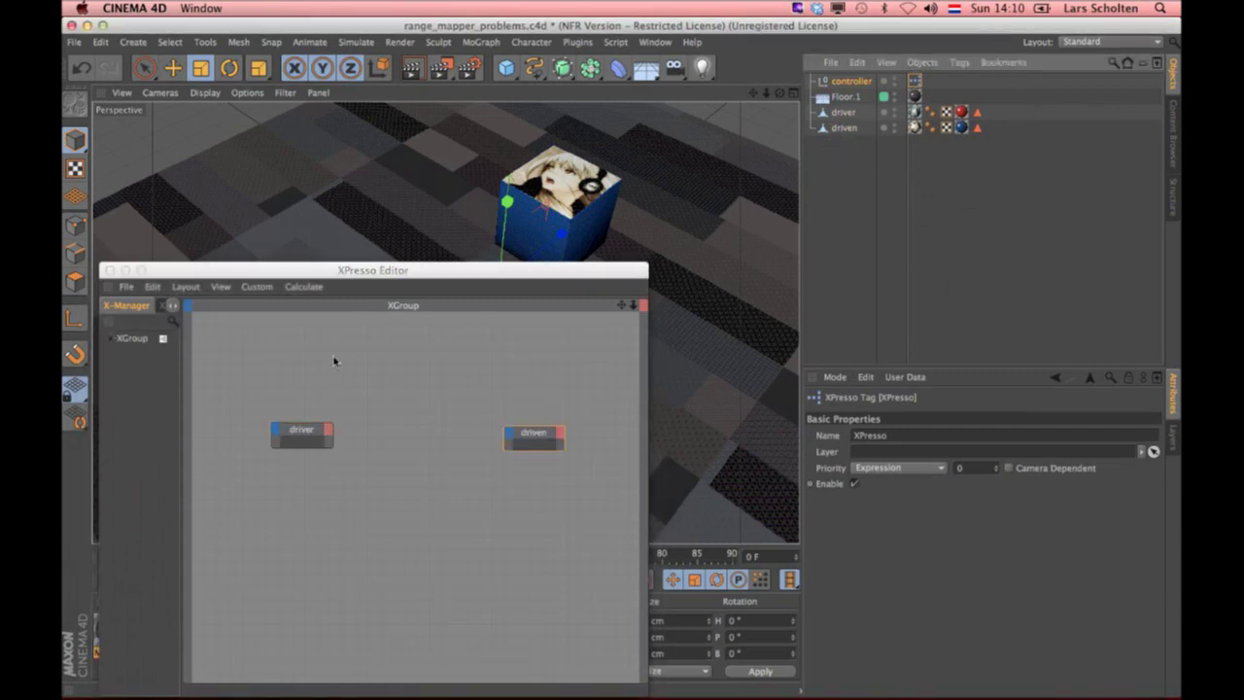
click(327, 430)
mouse_move(358, 452)
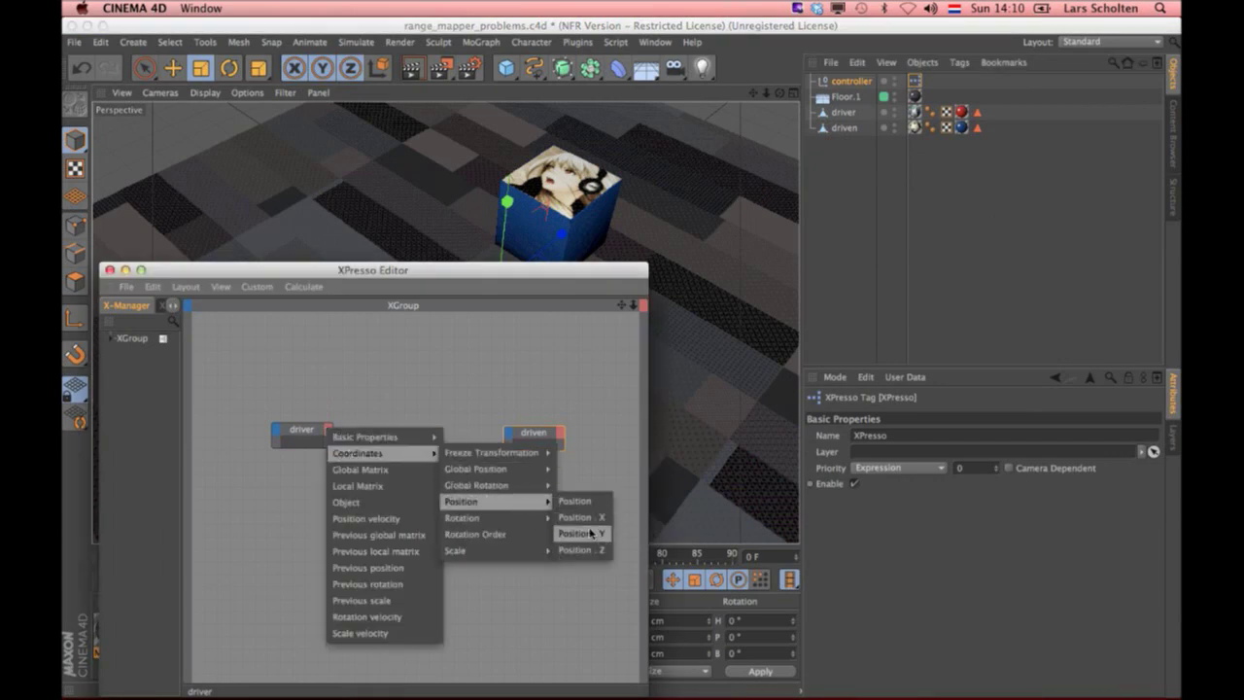
click(593, 536)
drag(456, 259, 451, 459)
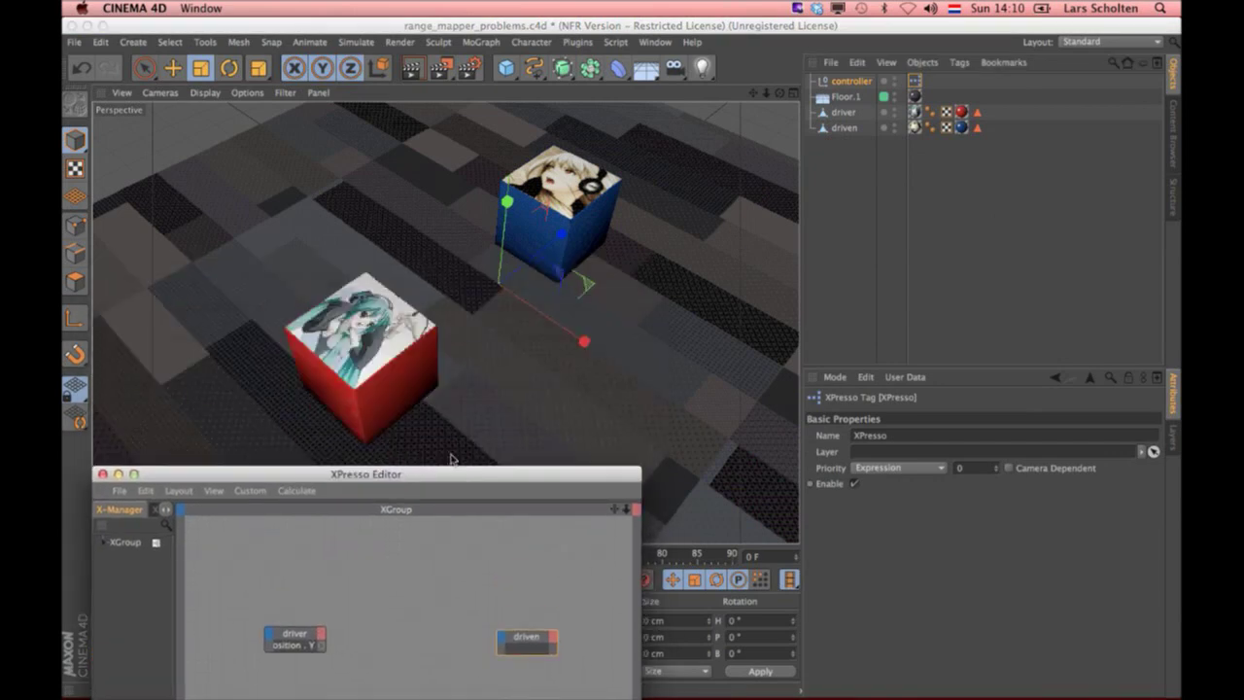
Step: Add a rotation input port to the driven node
click(842, 117)
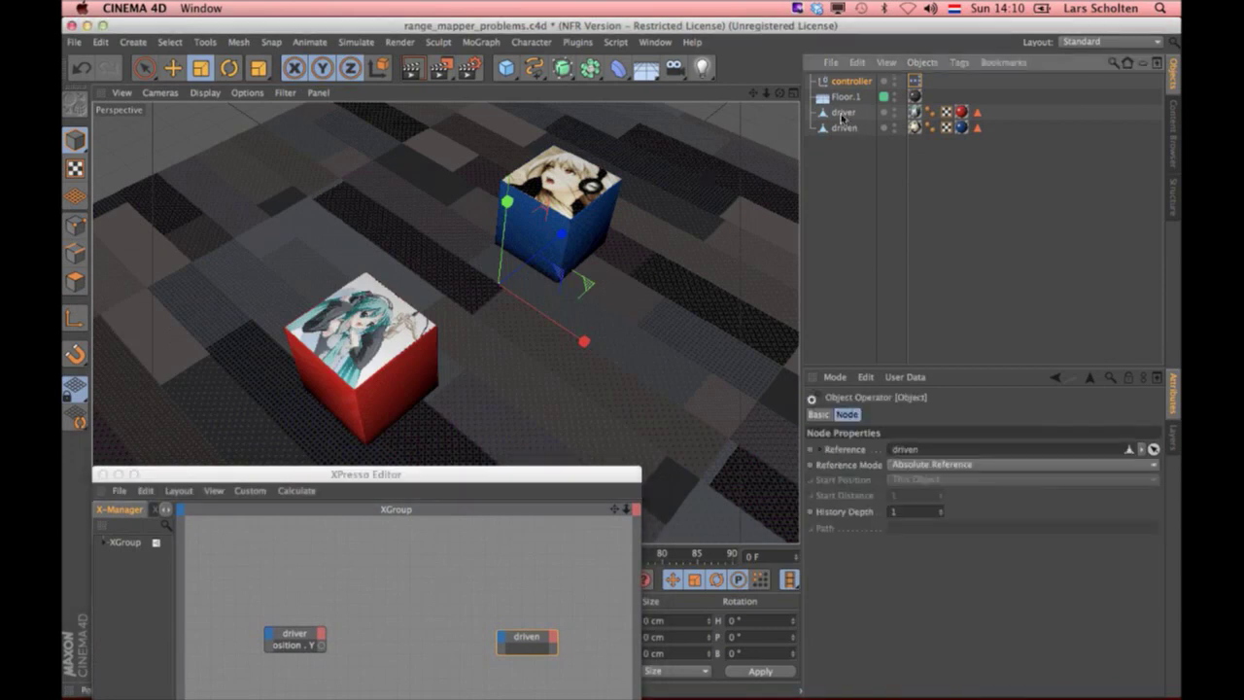
click(845, 119)
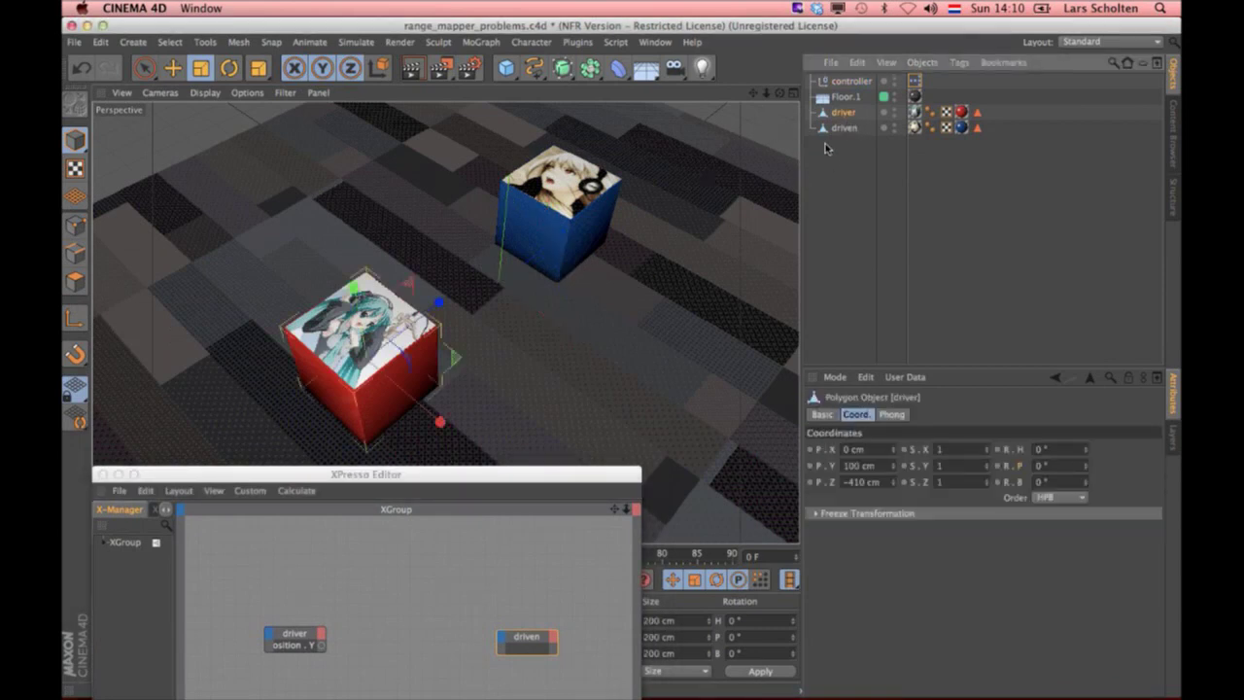
click(533, 642)
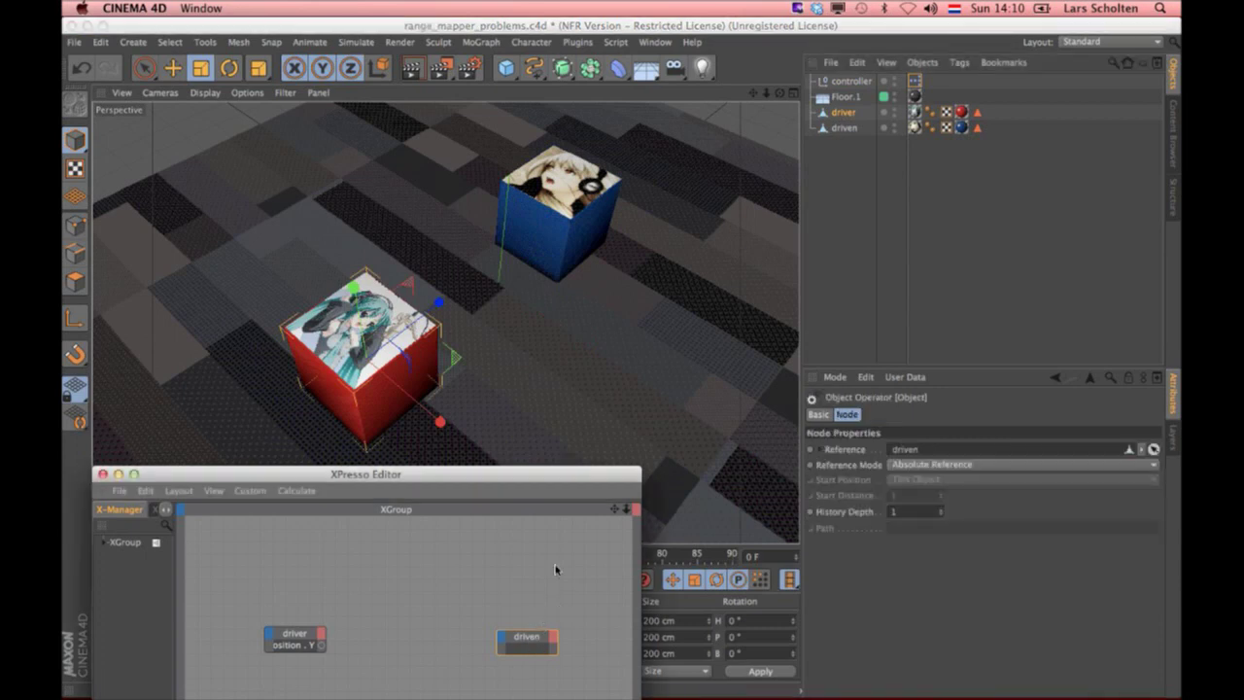
click(502, 641)
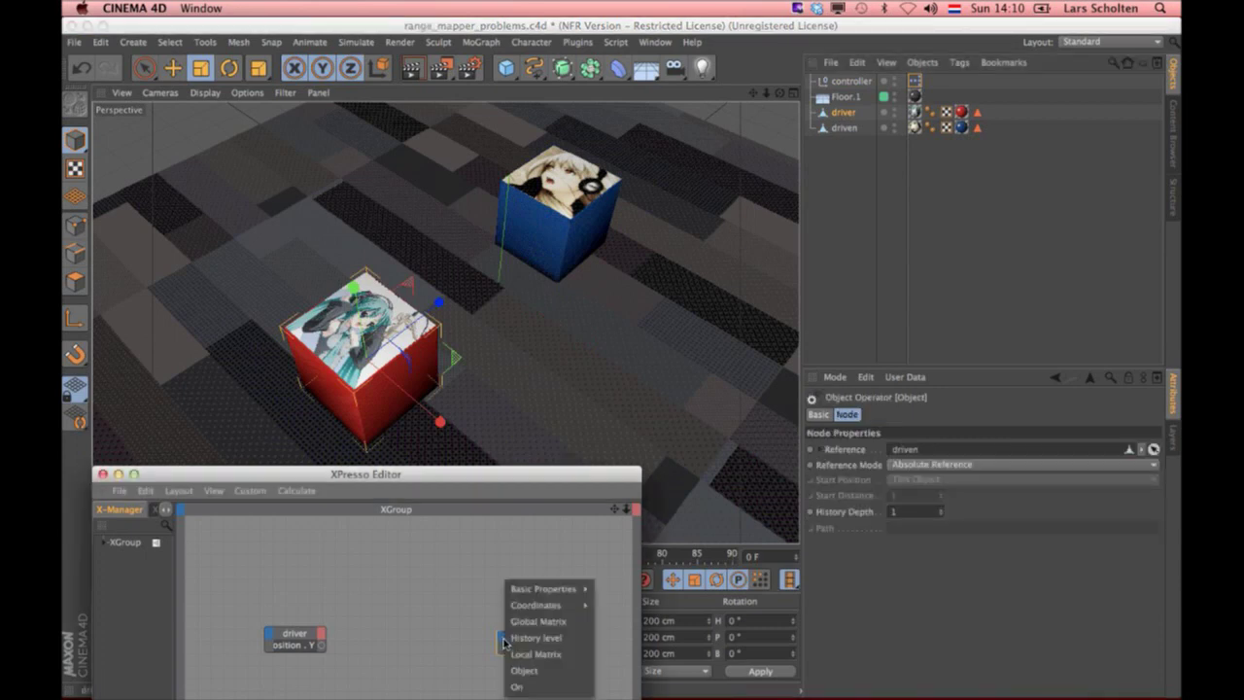
mouse_move(614, 654)
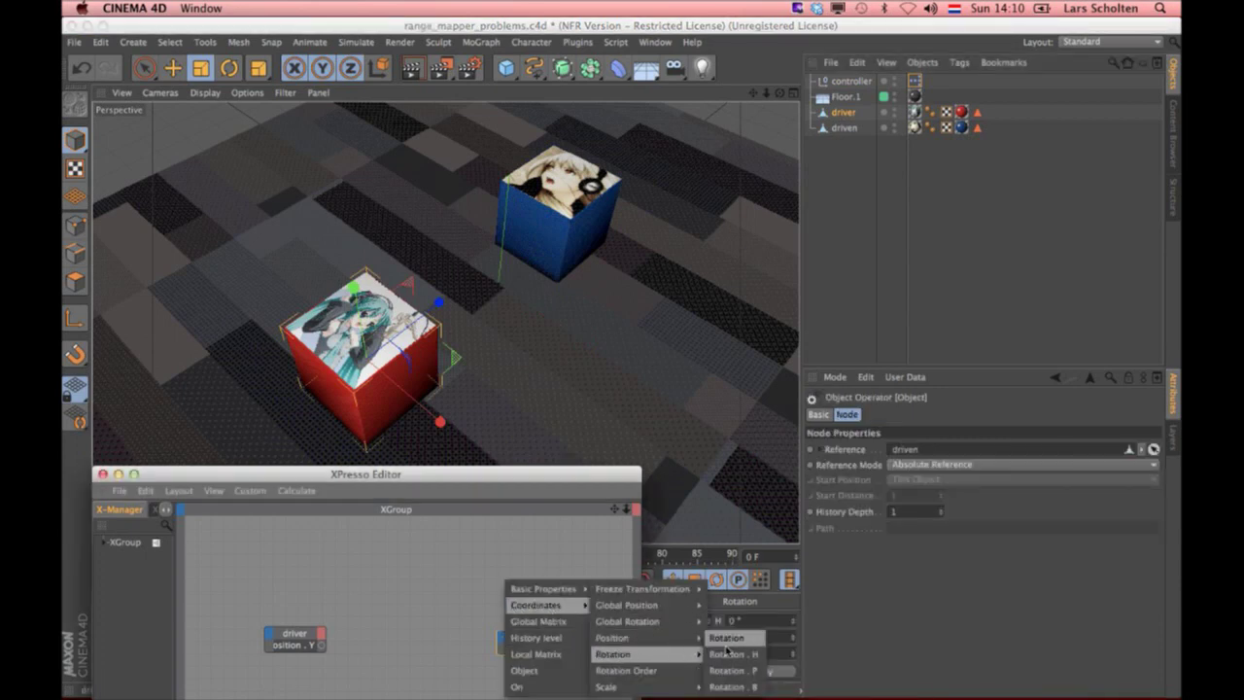
click(727, 651)
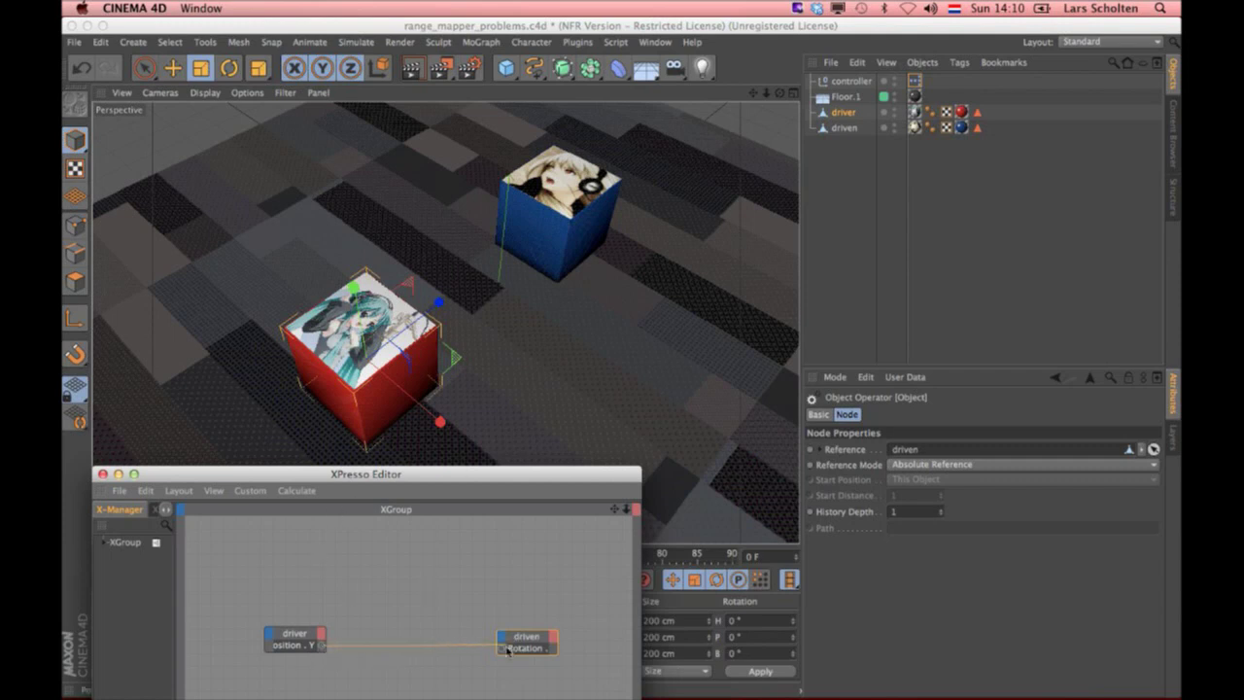
Step: Raise the red driver cube to 626 cm at frame 65 and keyframe its height
click(103, 474)
click(467, 534)
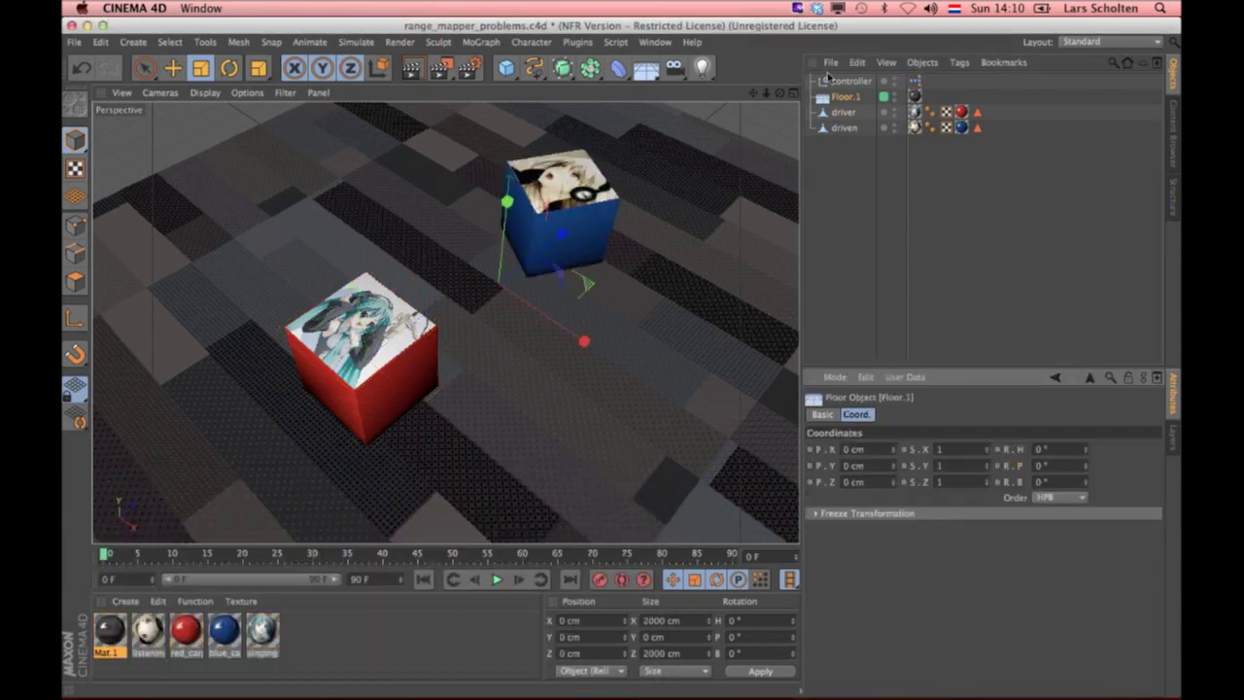
click(845, 114)
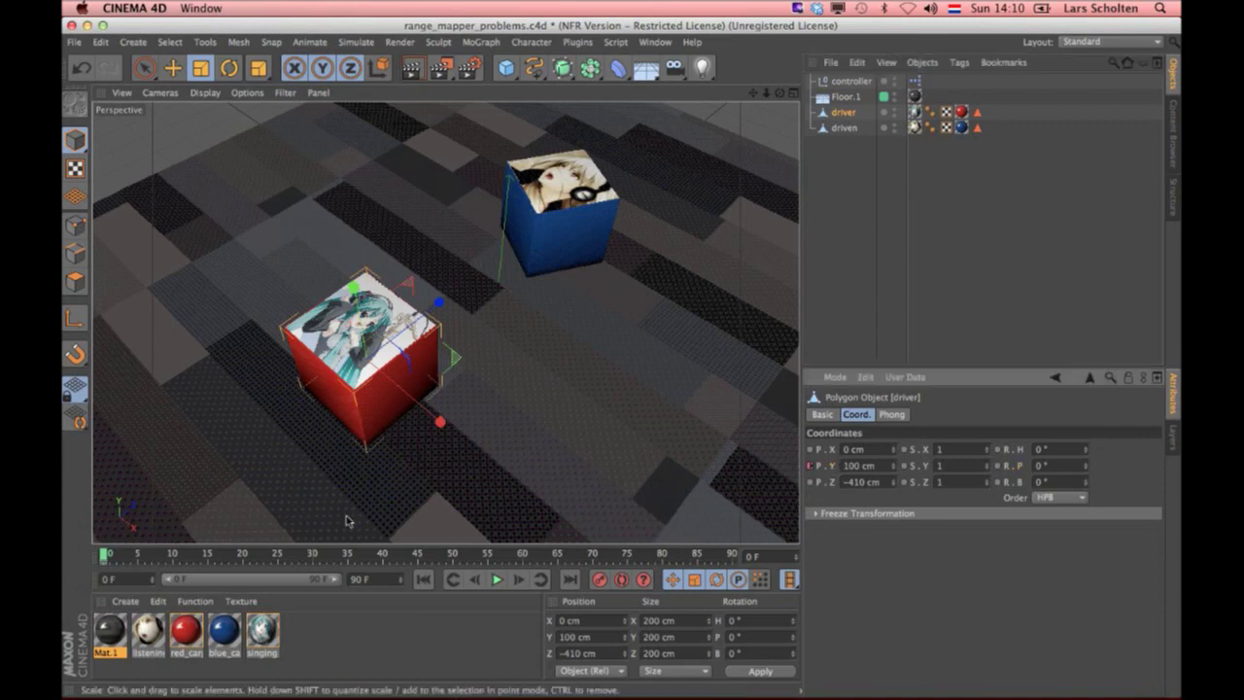
click(560, 556)
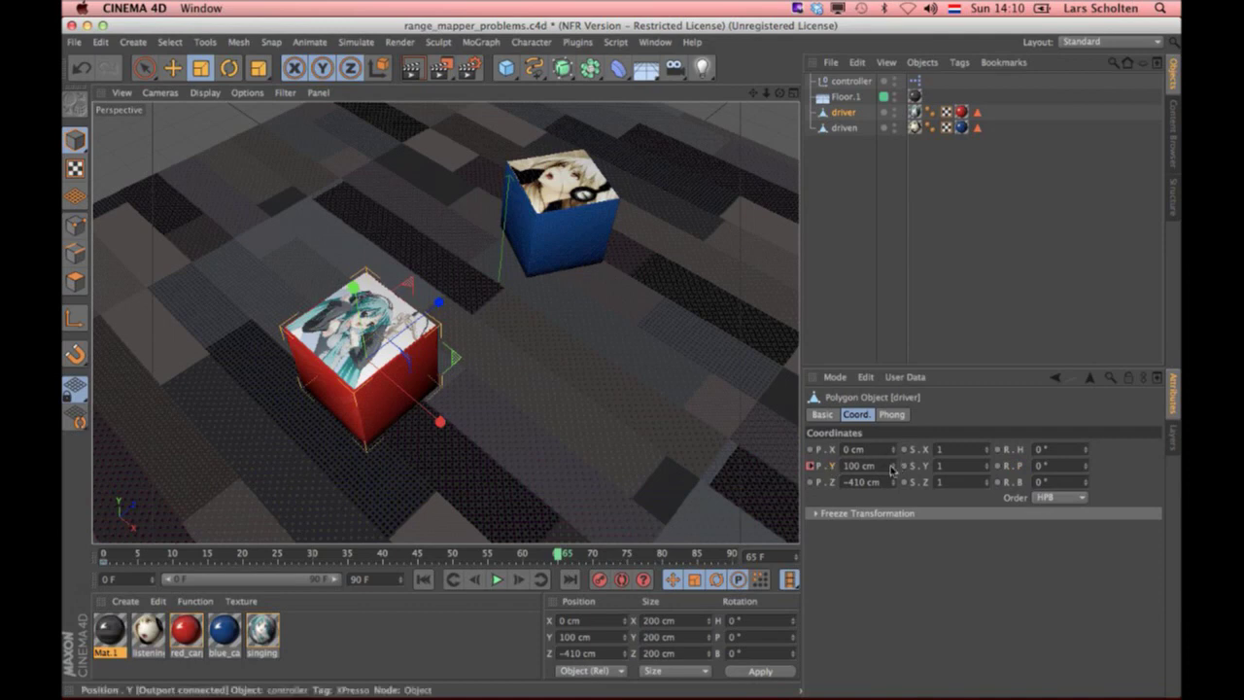
drag(892, 466, 787, 442)
ctrl+click(809, 466)
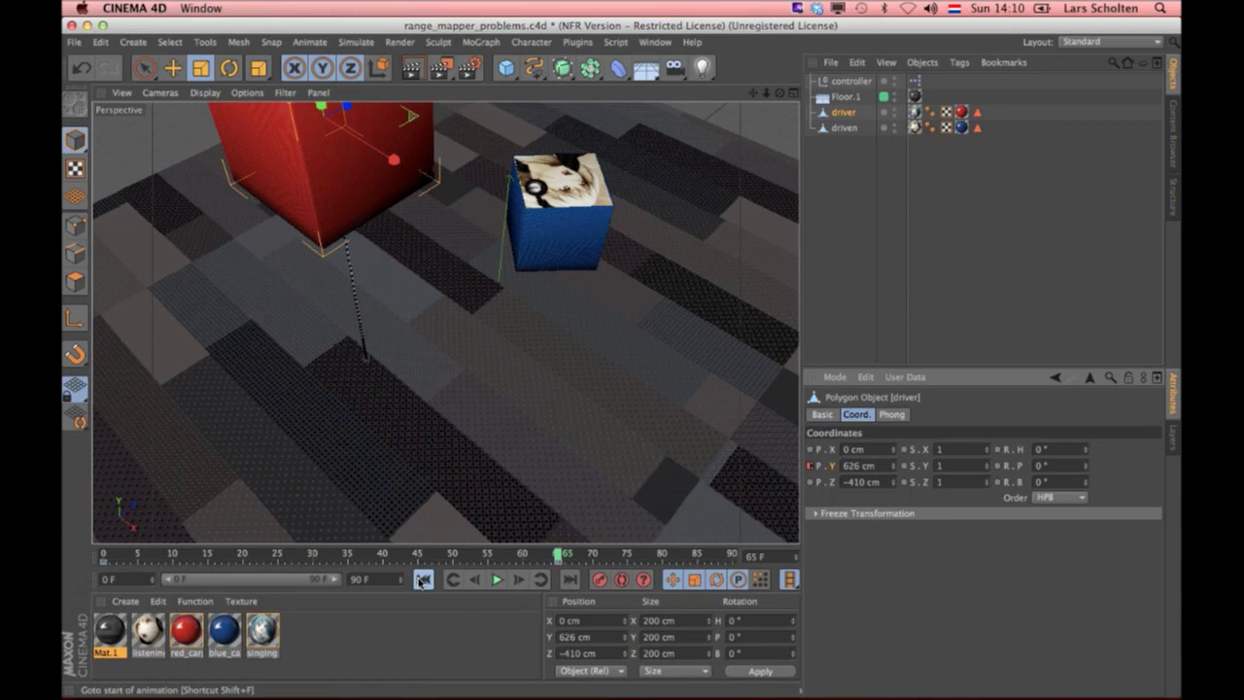
Step: Play the animation watching the driven cube, stop at frame 88, then close the project
click(423, 579)
click(496, 580)
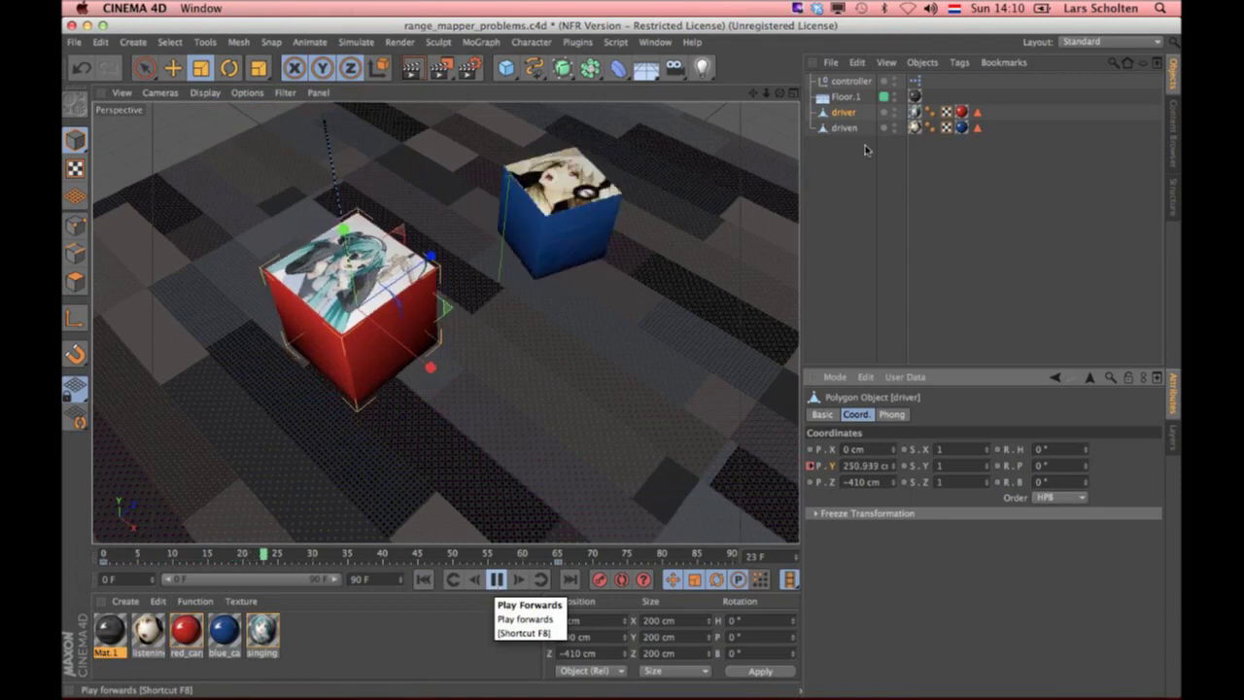
click(843, 127)
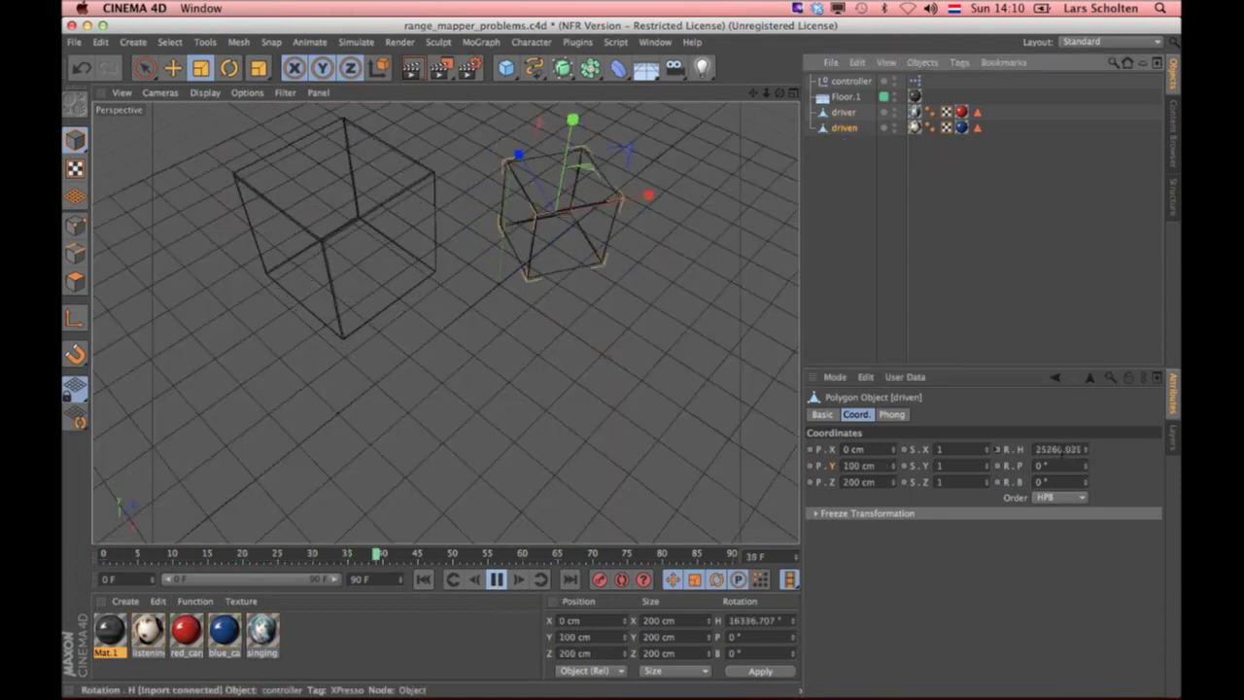
click(496, 580)
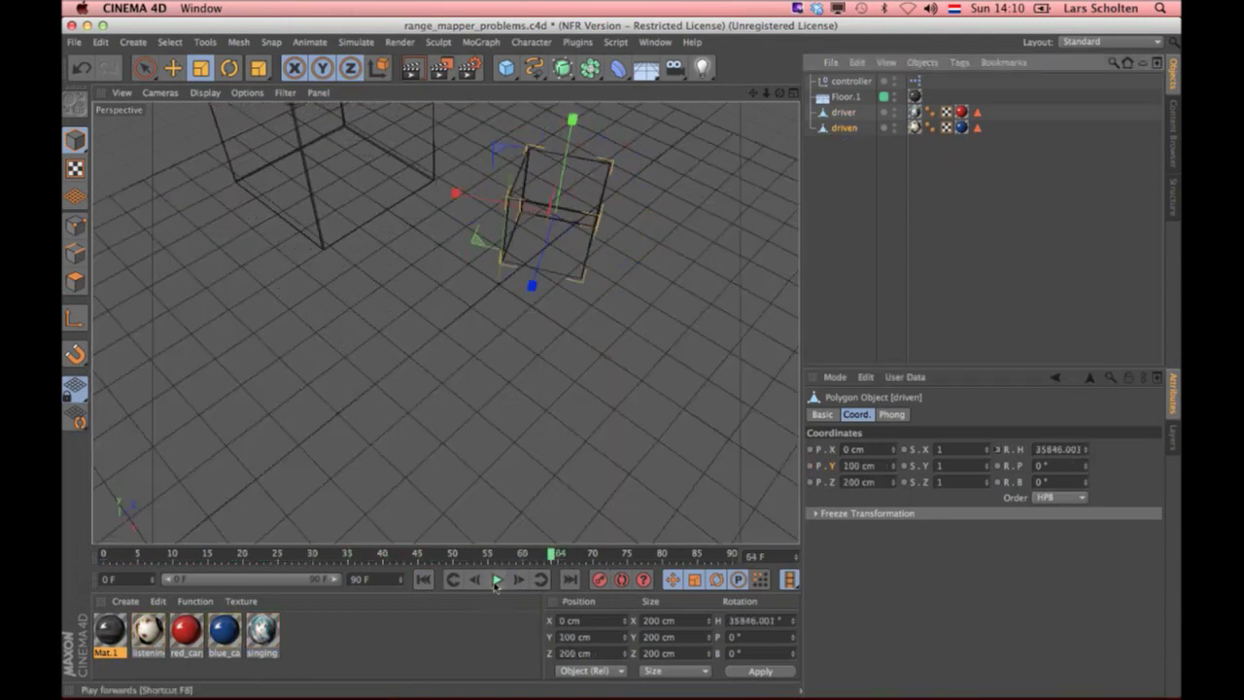
click(498, 580)
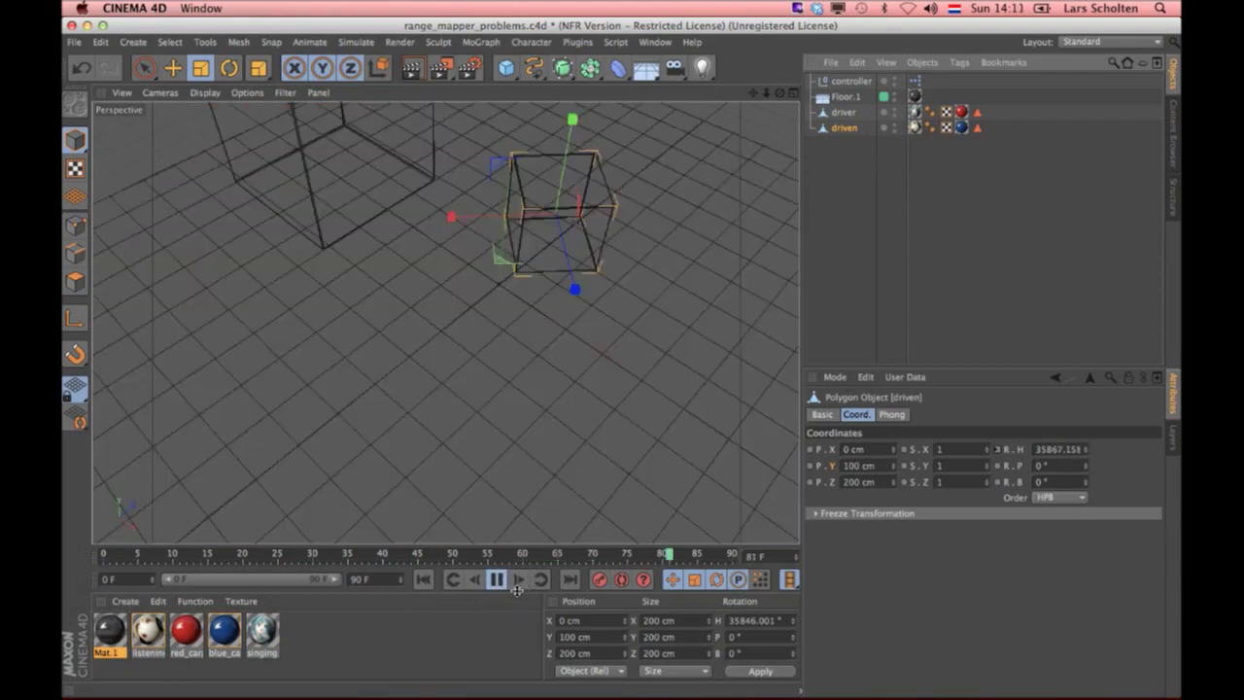
click(498, 580)
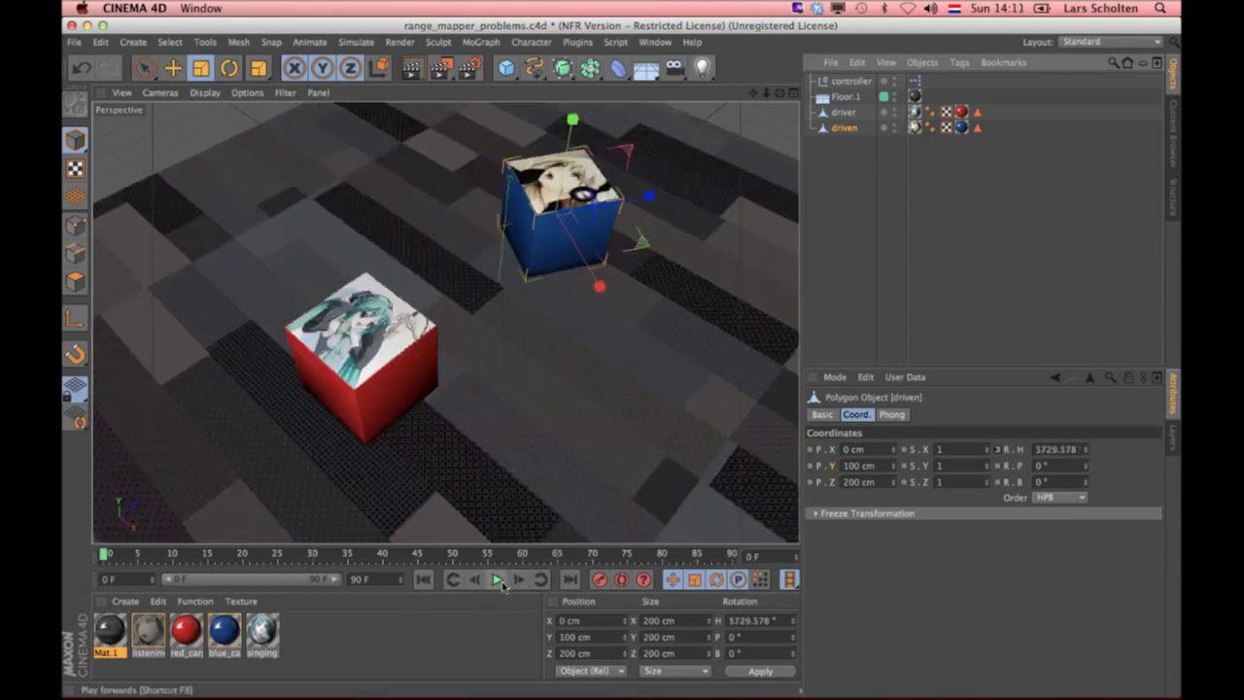
click(717, 556)
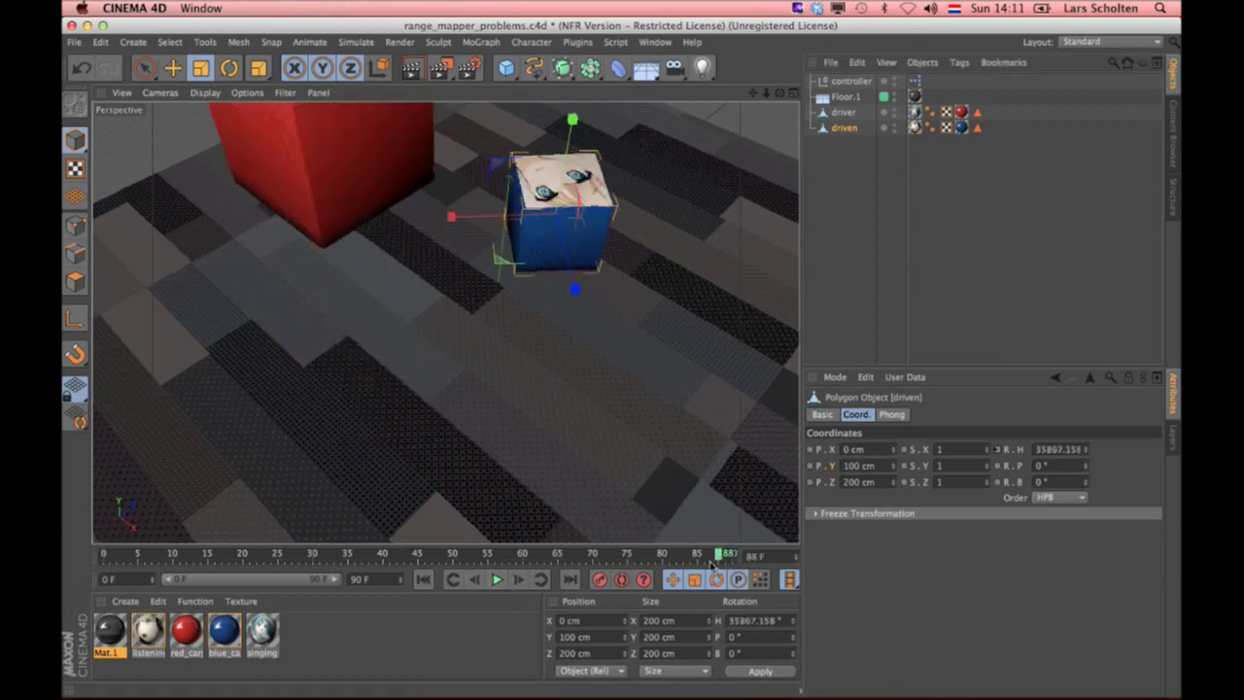
key(super+w)
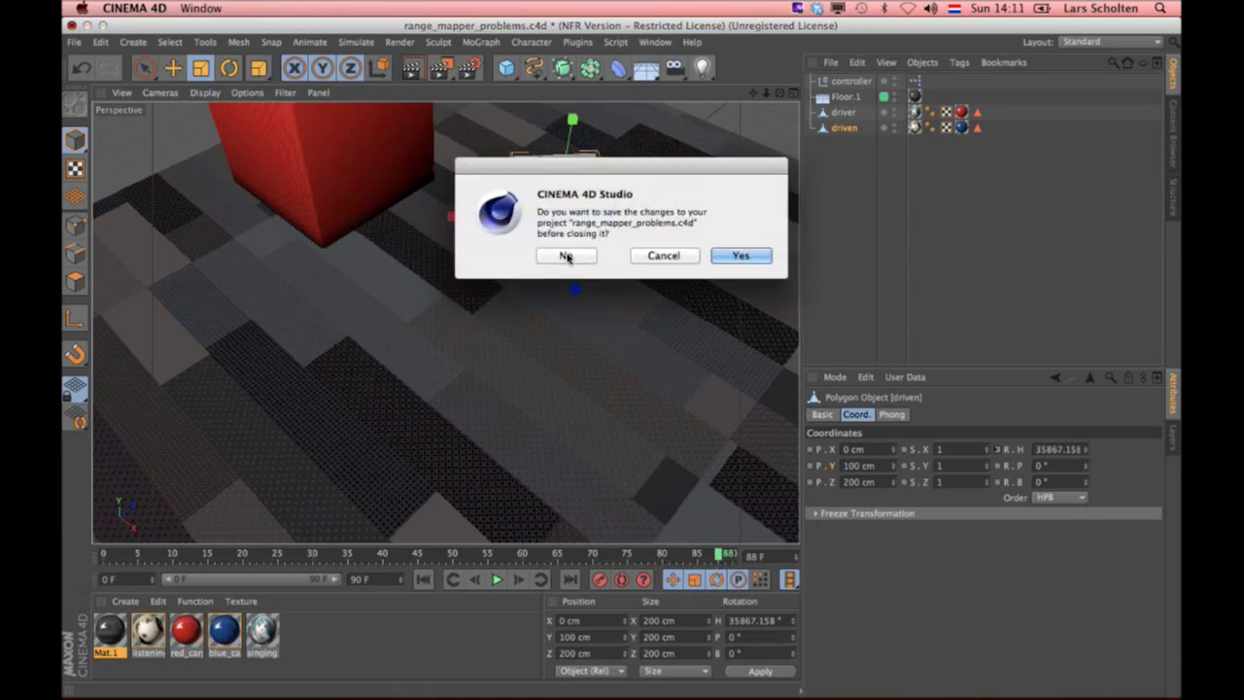
Step: Discard changes to range_mapper_problems.c4d and switch over to the presentation
click(566, 257)
key(super+Tab)
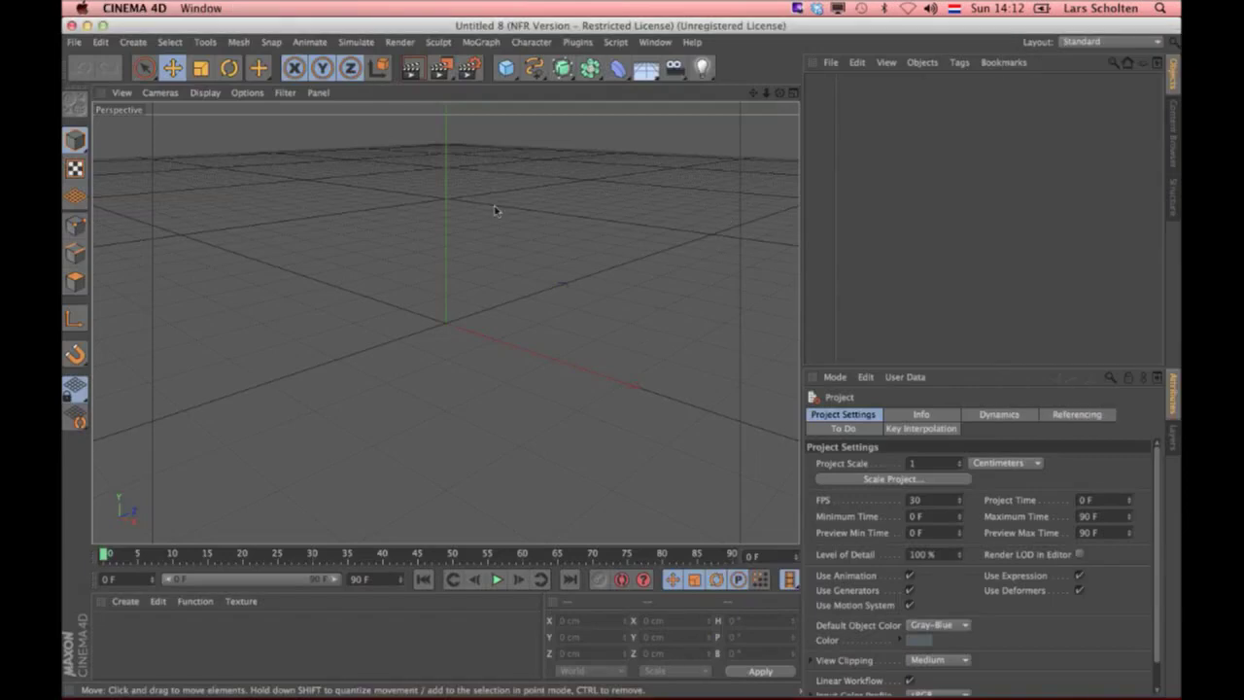
Step: Open 01_hand.c4d from the 05 - range mappers folder, then switch to the Keynote slideshow
key(super+o)
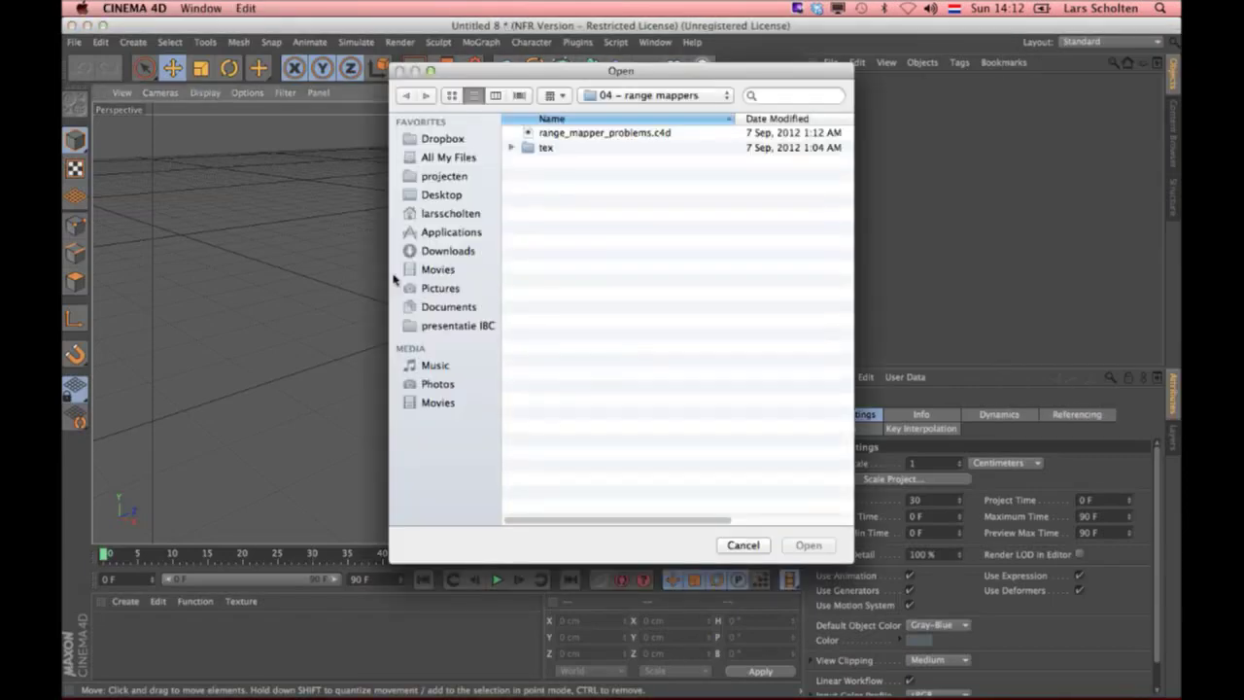
key(super+Up)
key(Up)
key(Up)
key(Up)
key(Return)
key(Up)
key(Up)
key(Up)
key(Up)
key(Up)
key(Return)
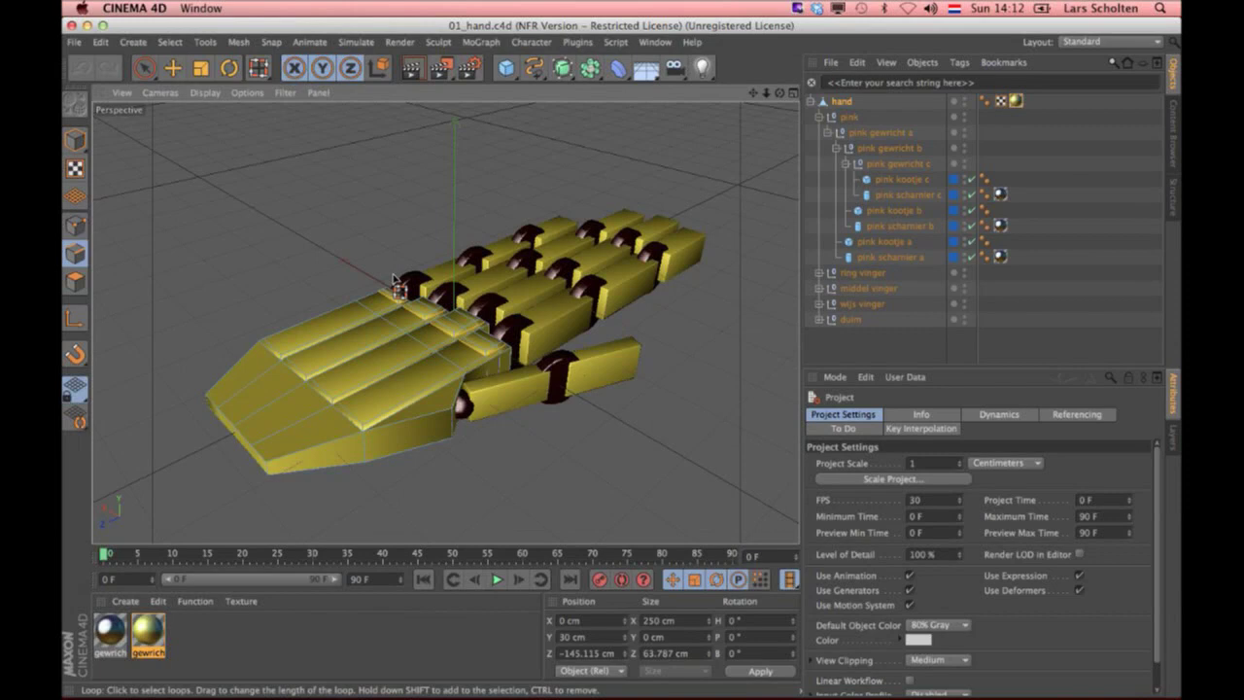
key(super+Tab)
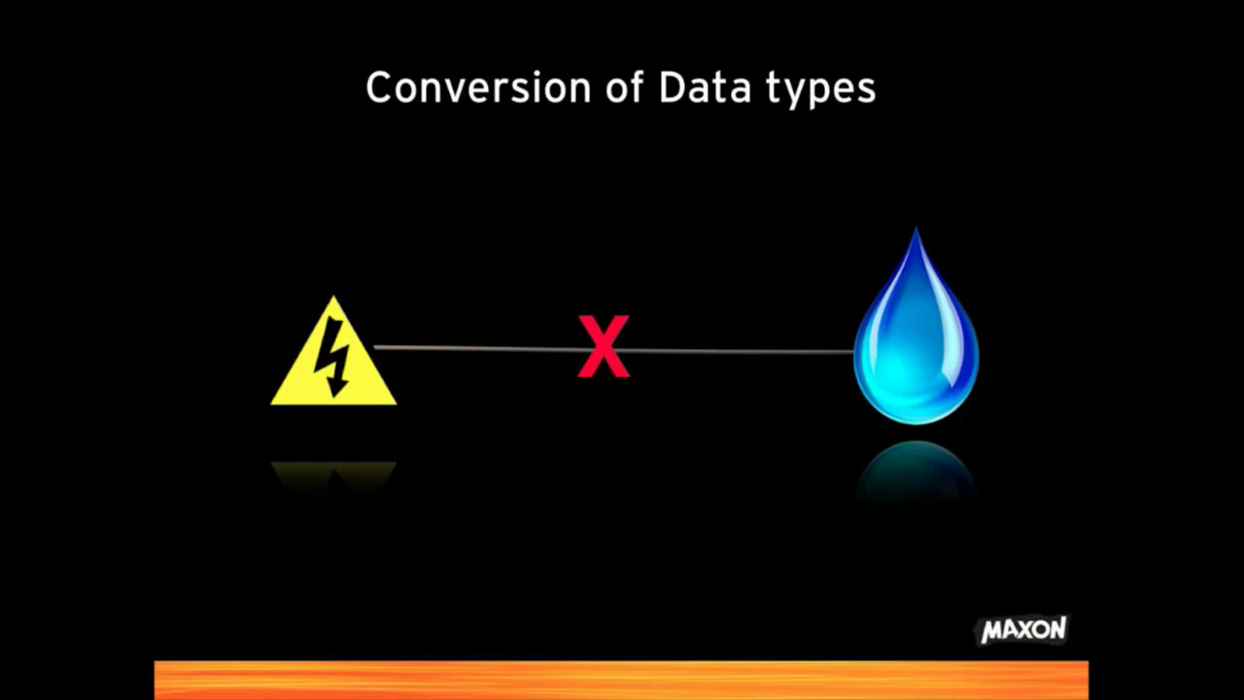
Step: Advance through the Range Mapper caption, device image, XPresso graph and HUD / Visual Selector slides
key(Right)
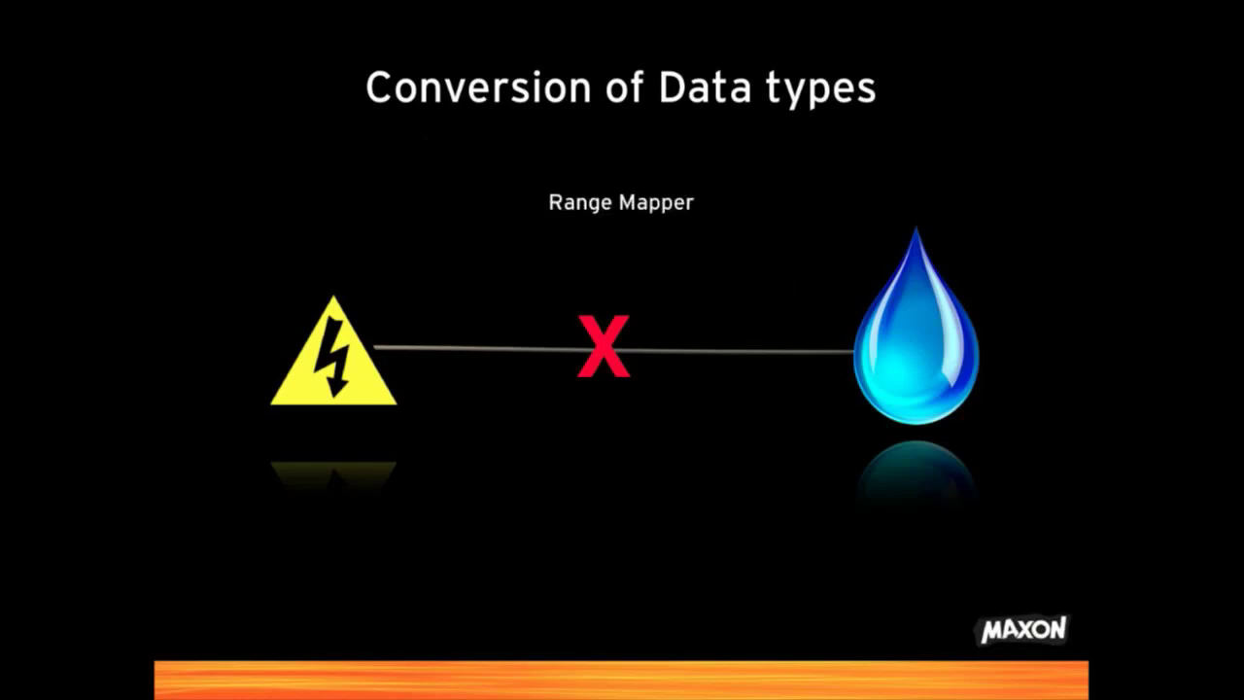
key(Right)
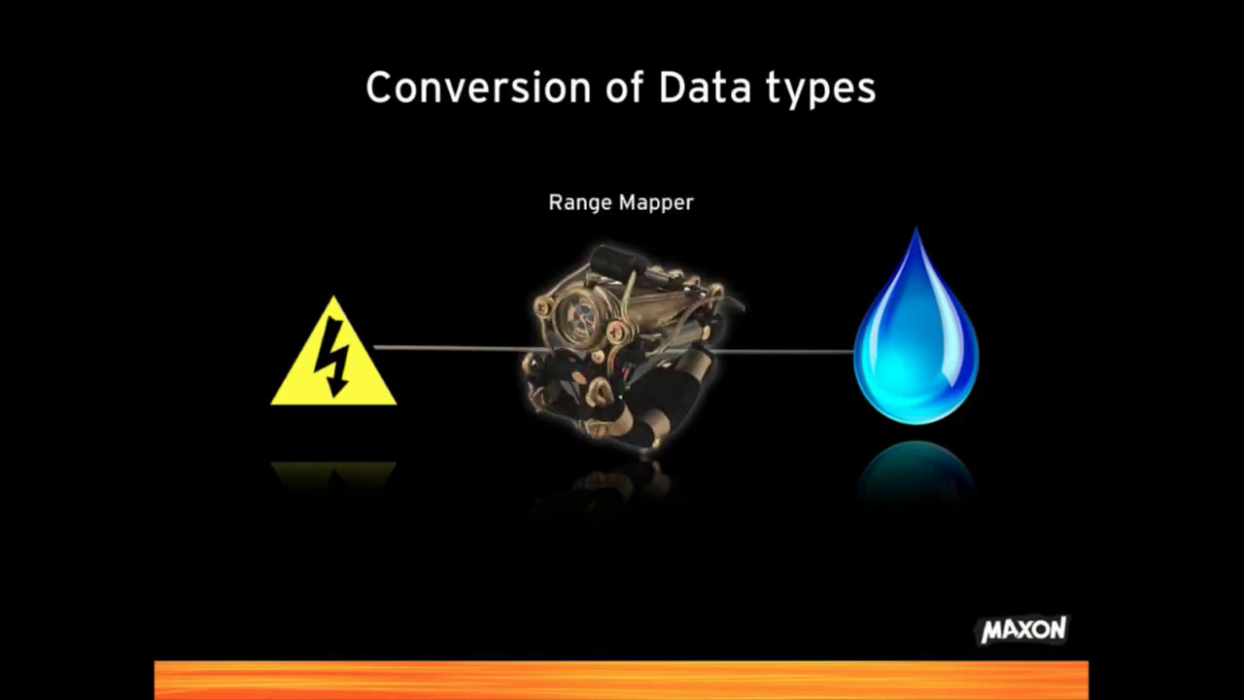
key(Right)
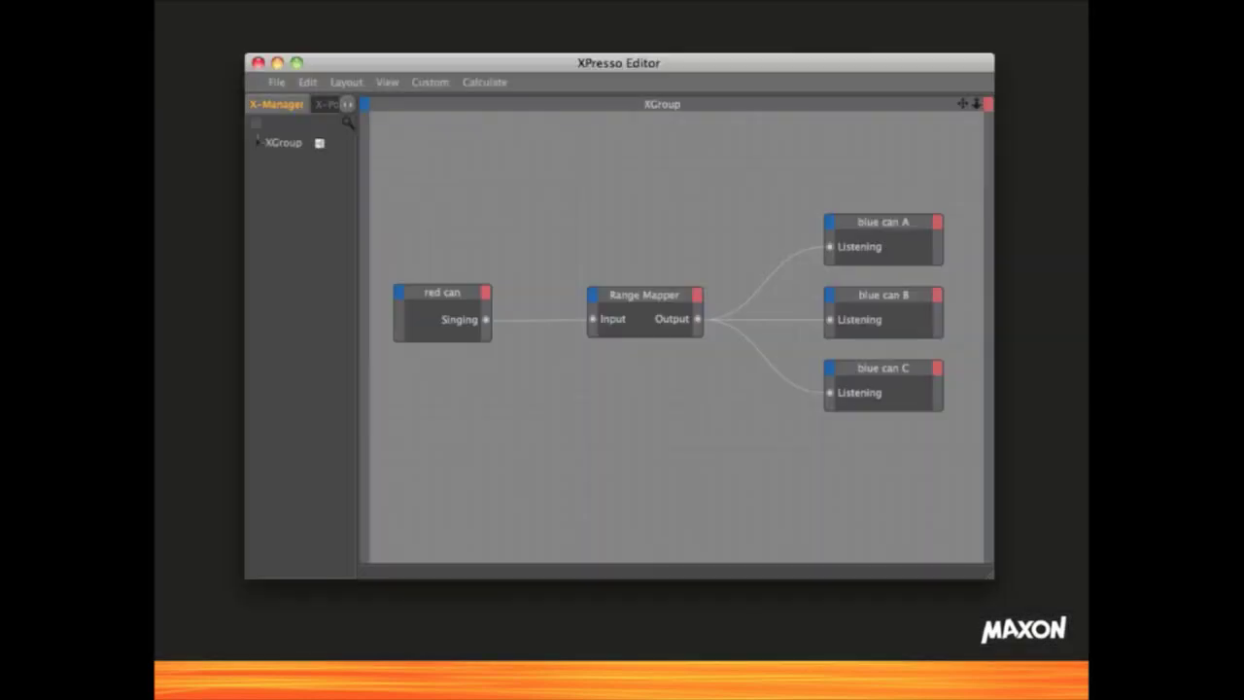
key(Right)
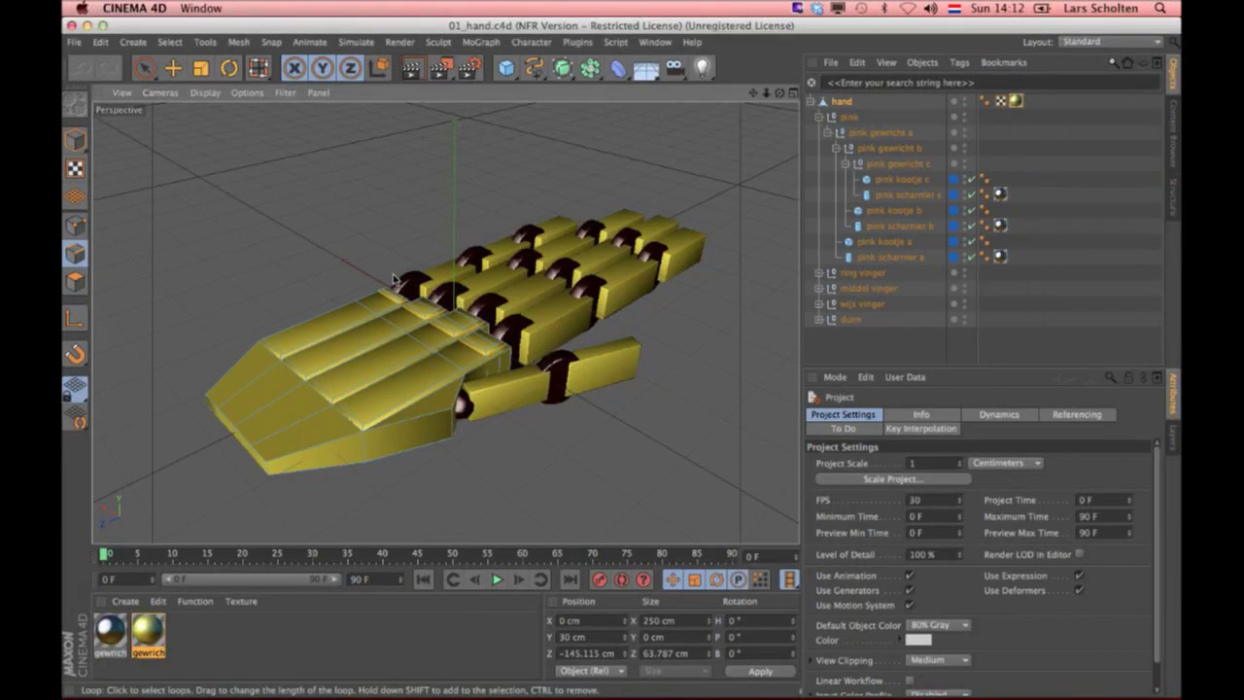
Step: Add a Null object and rename it controller
drag(505, 67, 547, 94)
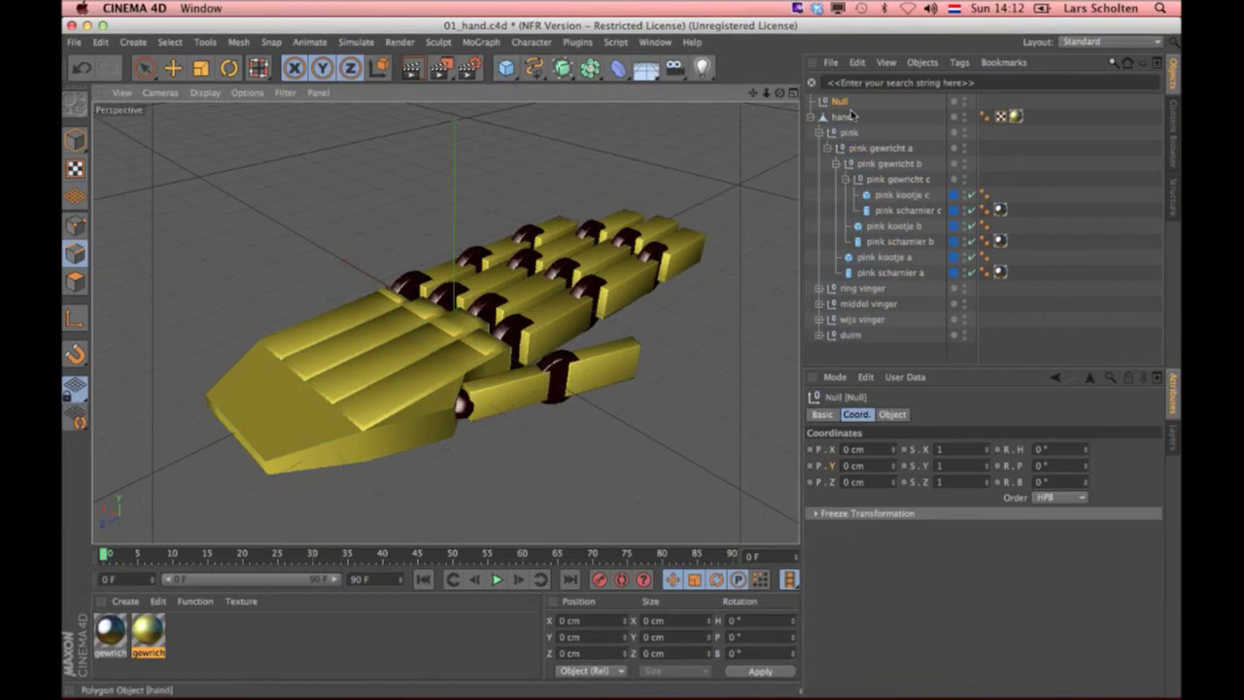
double_click(840, 102)
text(controller)
key(Return)
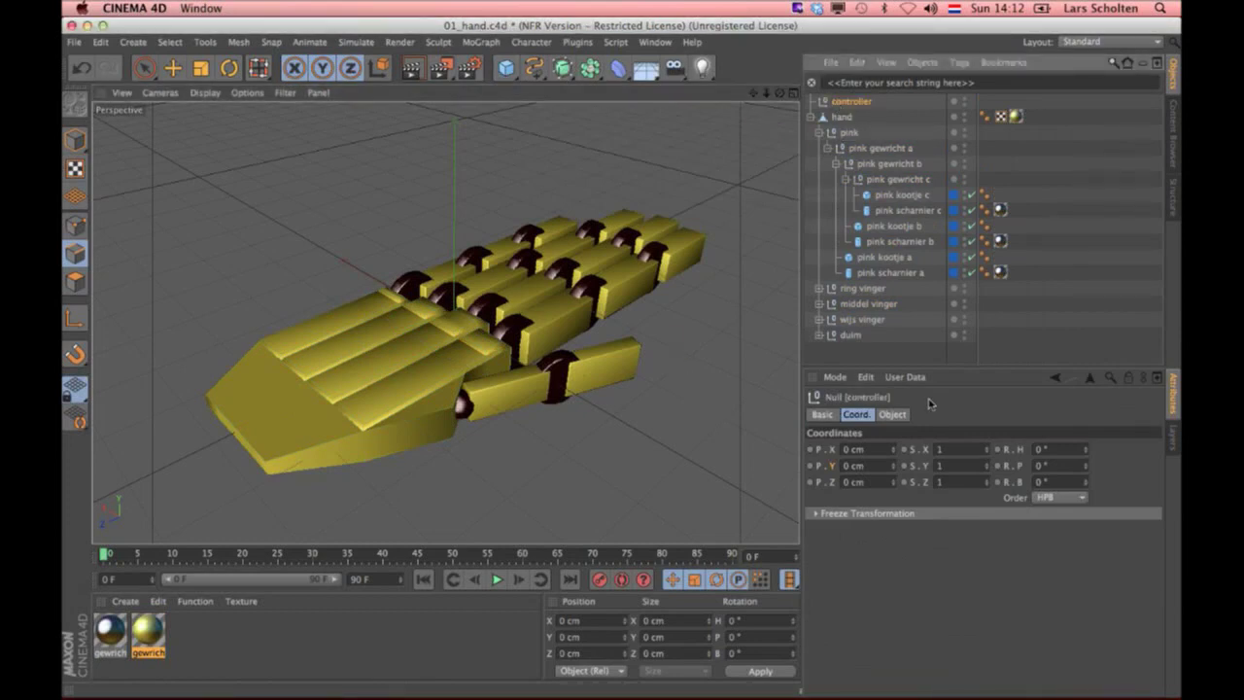
Step: In the user data manager, add a top-level group named Hand
click(904, 377)
click(913, 415)
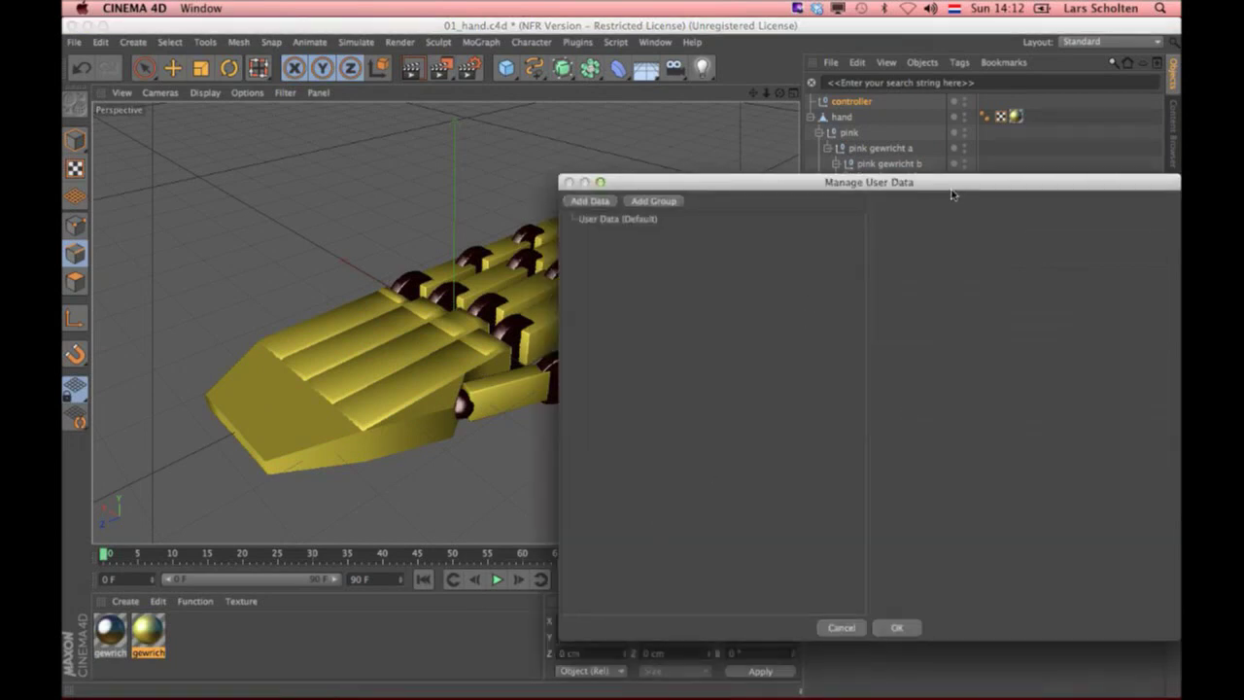
drag(952, 189, 643, 162)
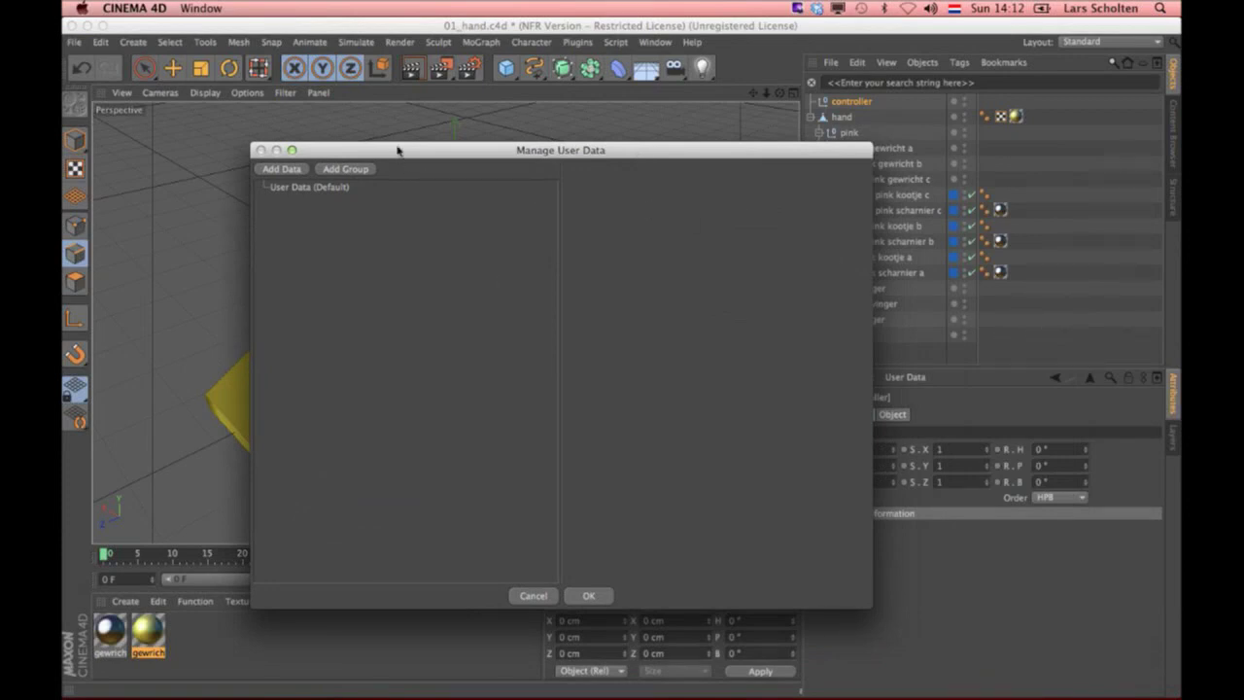
click(361, 170)
drag(265, 214, 267, 215)
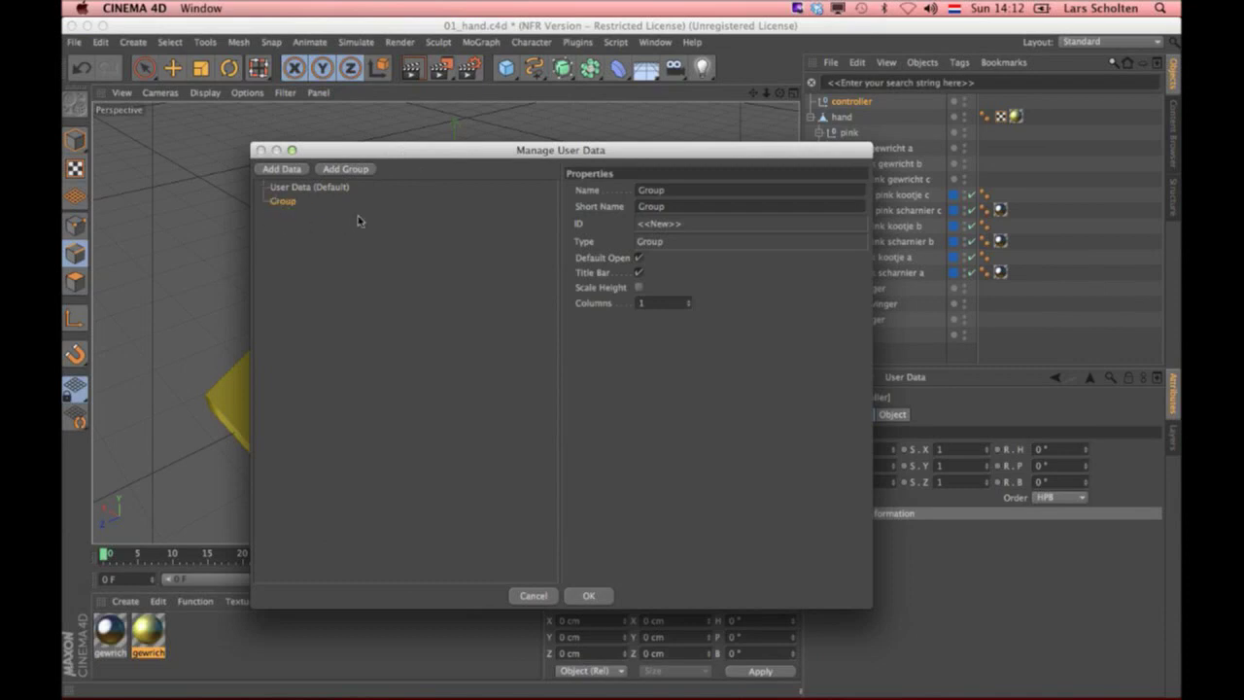
key(super+a)
text(HYAND)
key(BackSpace)
key(BackSpace)
key(BackSpace)
key(BackSpace)
text(and)
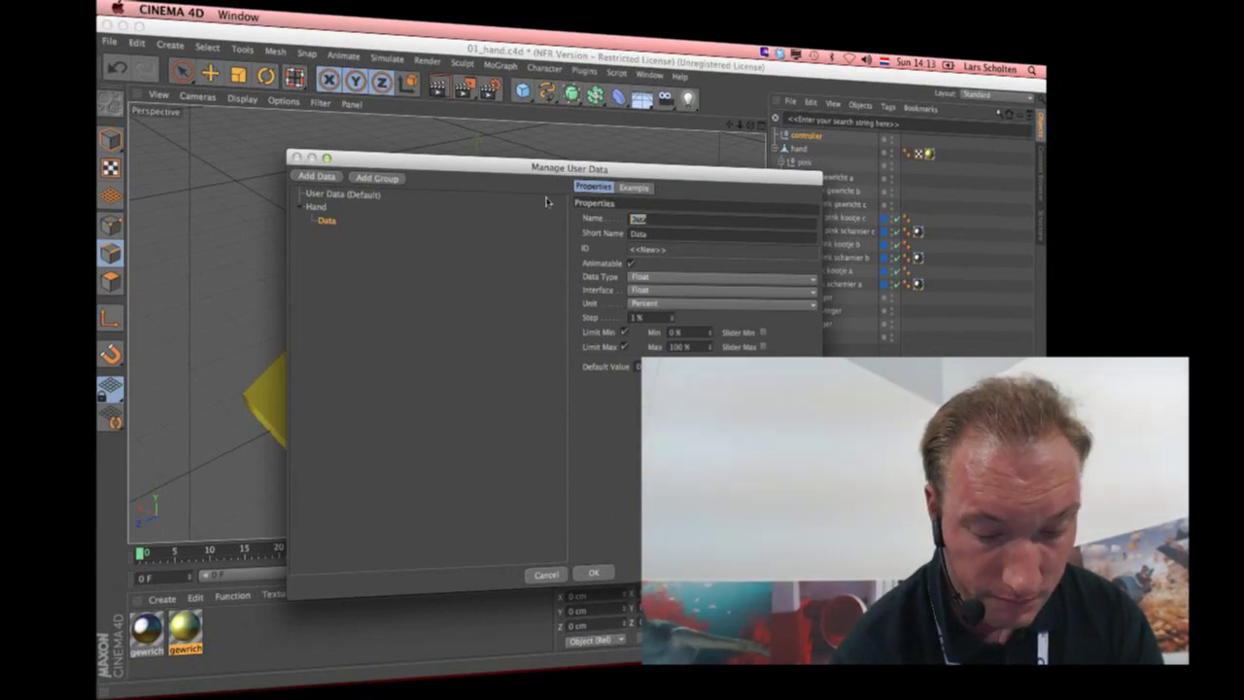
Step: Add a finger entry as a Float Slider with Real units and maximum 100
text(finger)
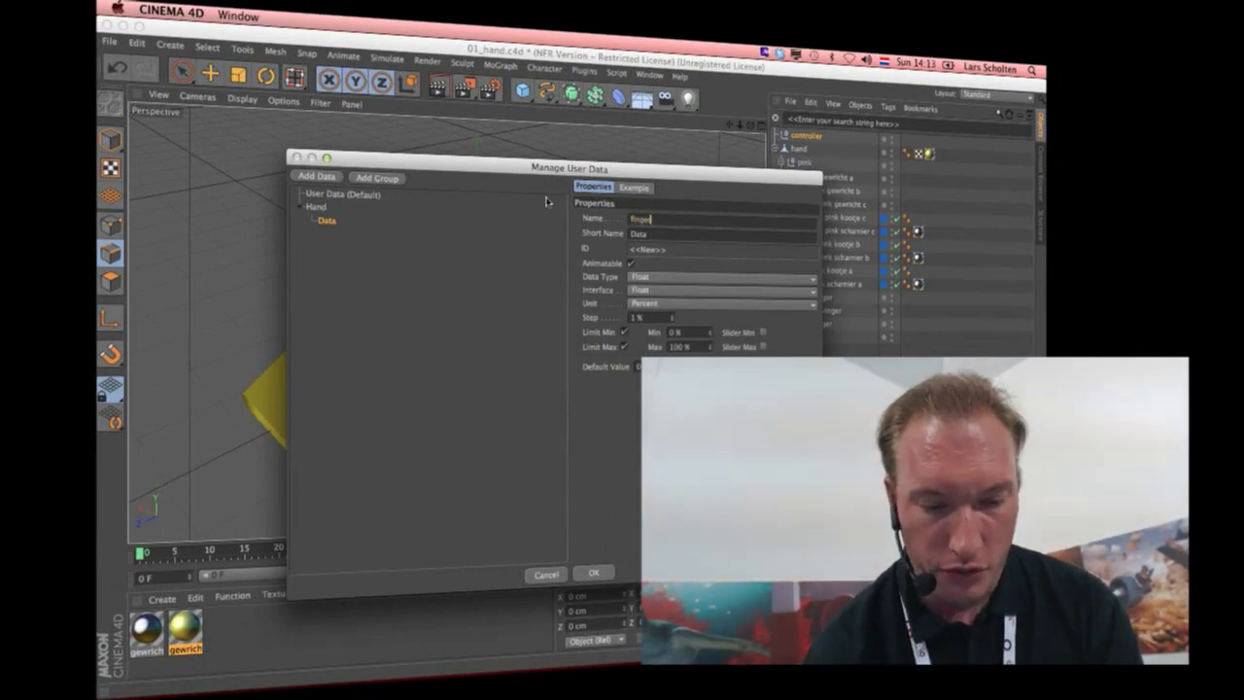
click(670, 290)
click(664, 319)
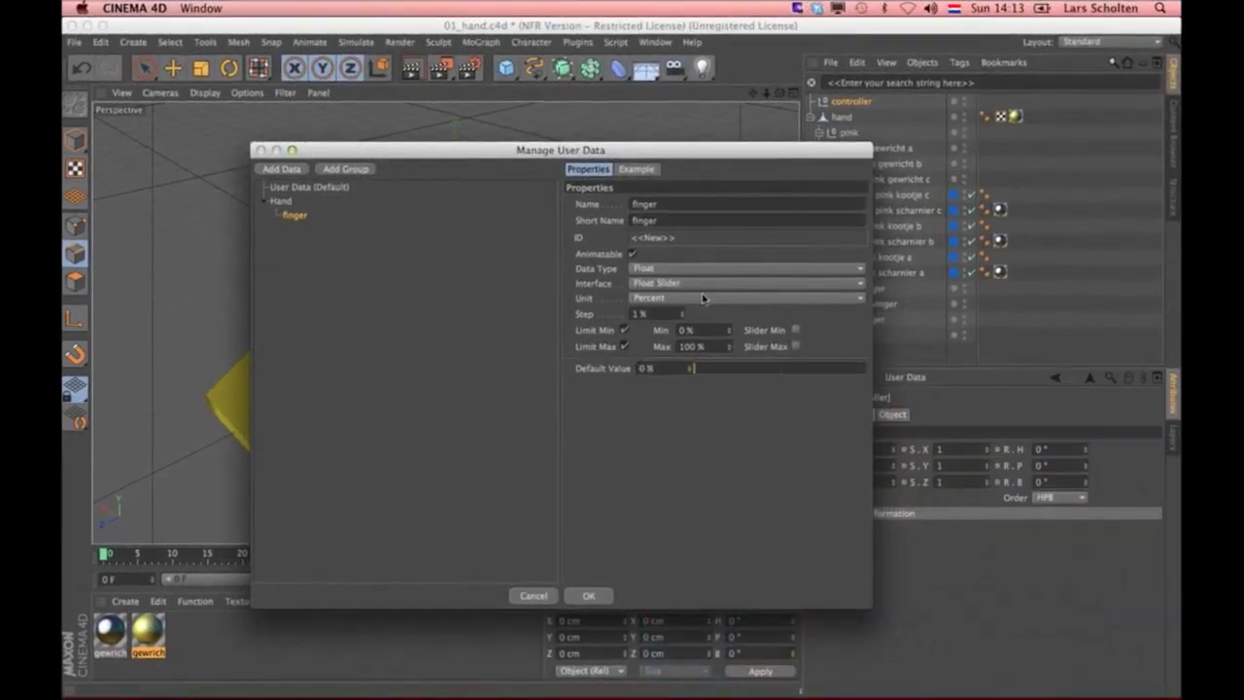
click(700, 297)
click(690, 315)
key(BackSpace)
Step: Apply the user data and place the finger slider in the viewport as an always-visible HUD
click(592, 596)
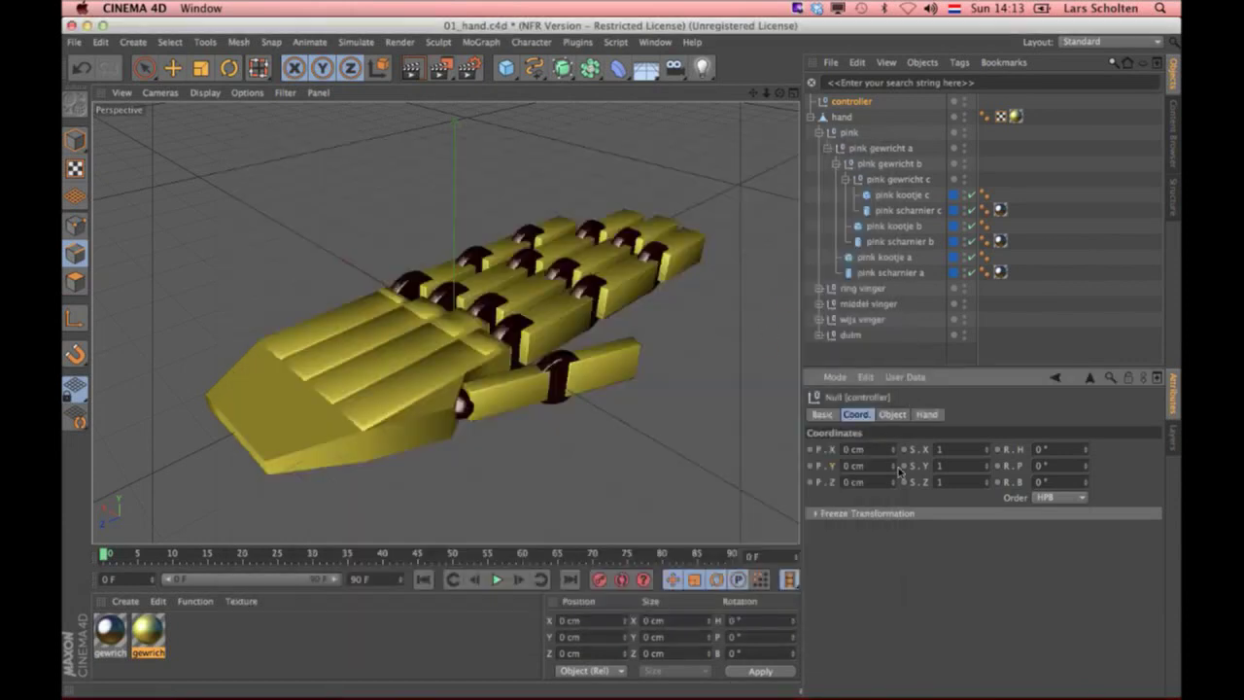
click(925, 414)
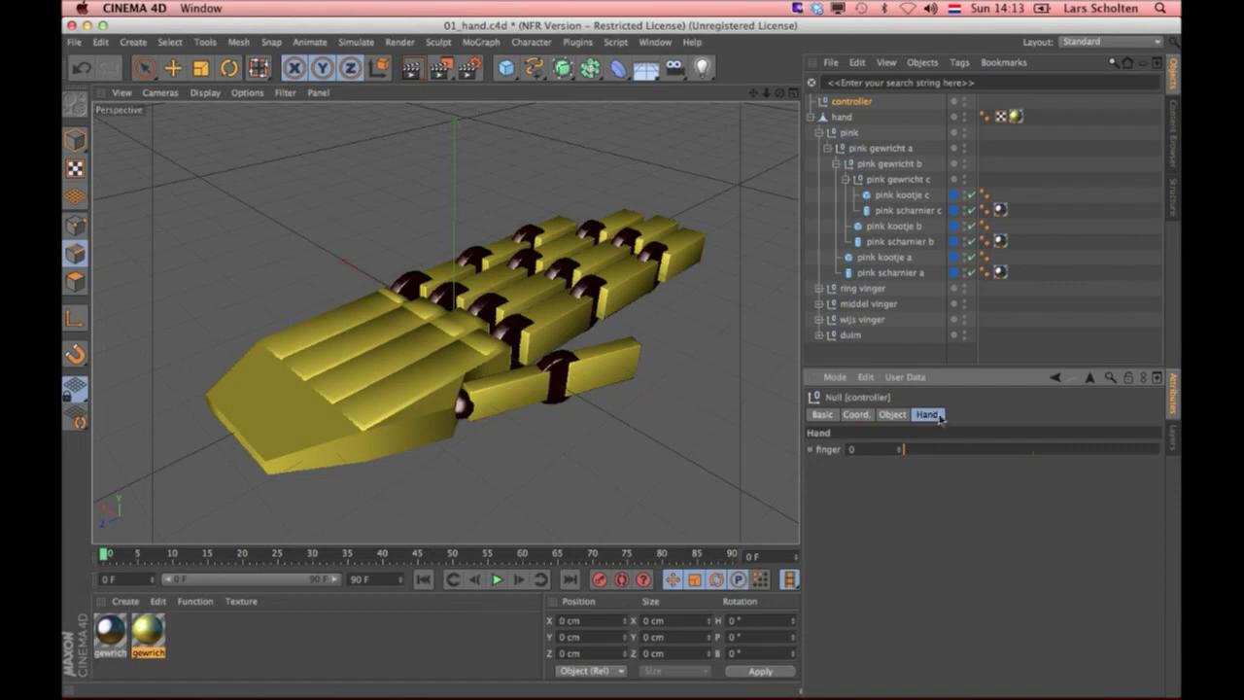
right_click(827, 453)
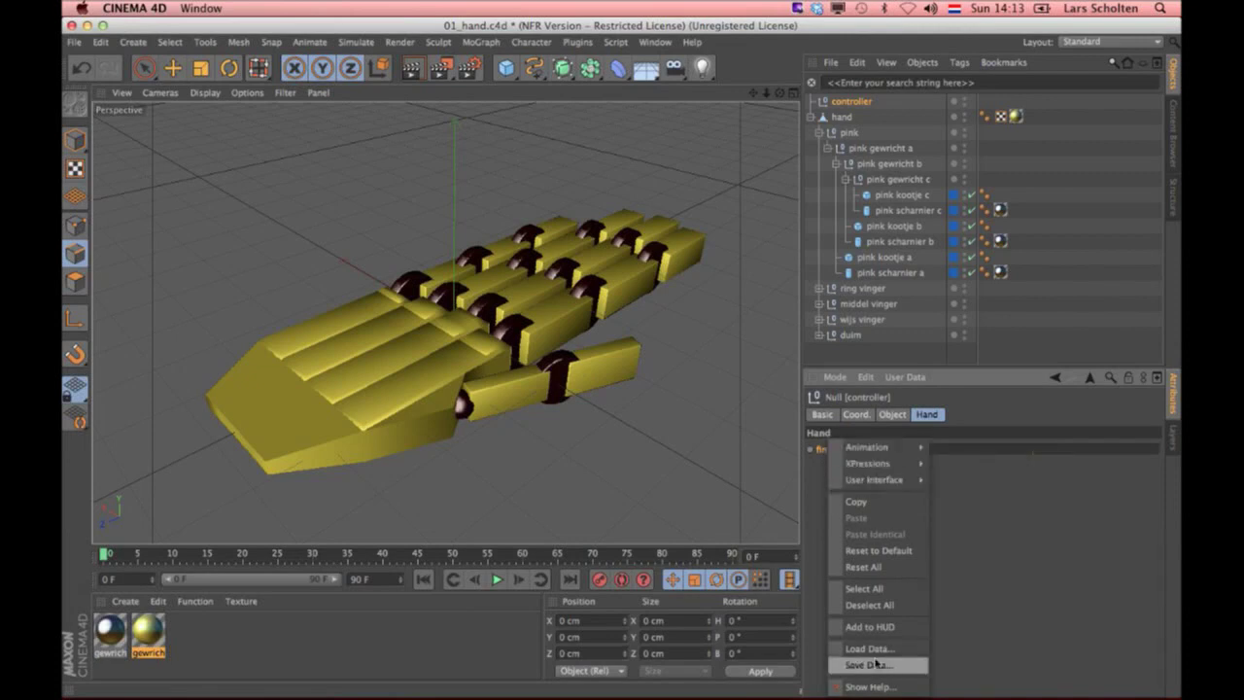
mouse_move(827, 449)
mouse_down()
mouse_move(397, 324)
mouse_move(670, 170)
mouse_move(665, 110)
mouse_up()
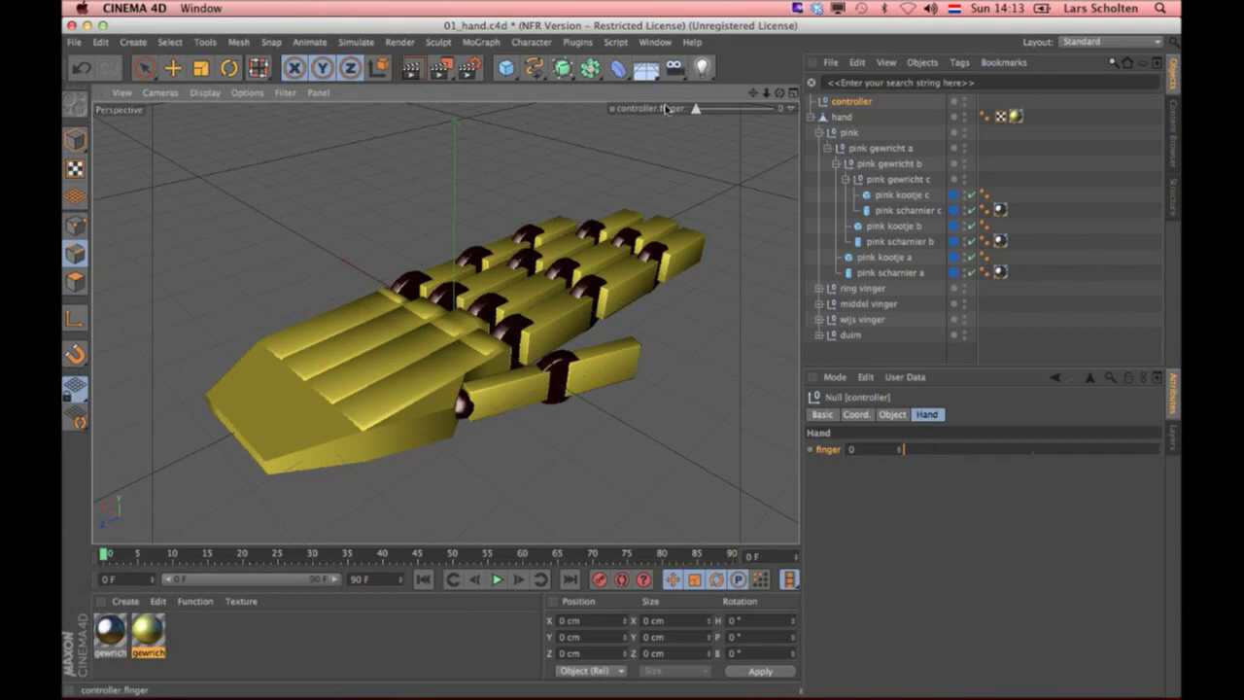
right_click(665, 110)
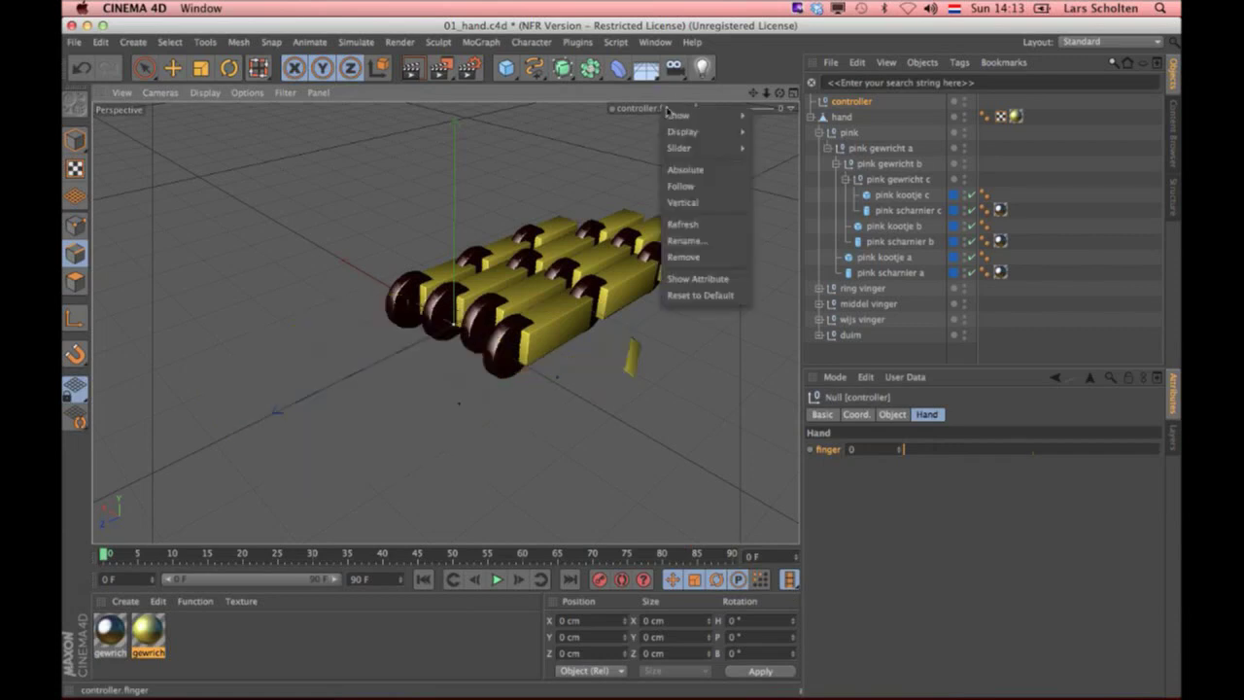
click(795, 187)
mouse_move(696, 115)
mouse_down()
mouse_move(750, 120)
mouse_move(642, 107)
mouse_up()
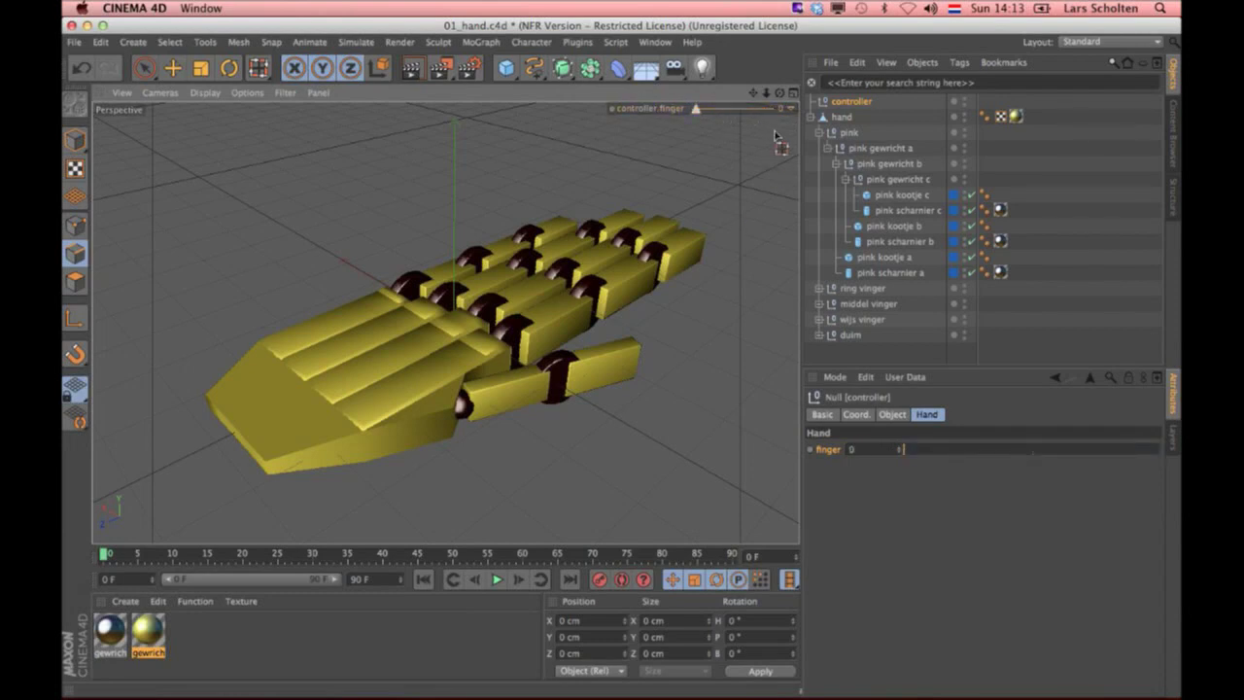
Step: Add an XPresso tag to controller and expose its finger output in the graph
click(959, 62)
mouse_move(1001, 86)
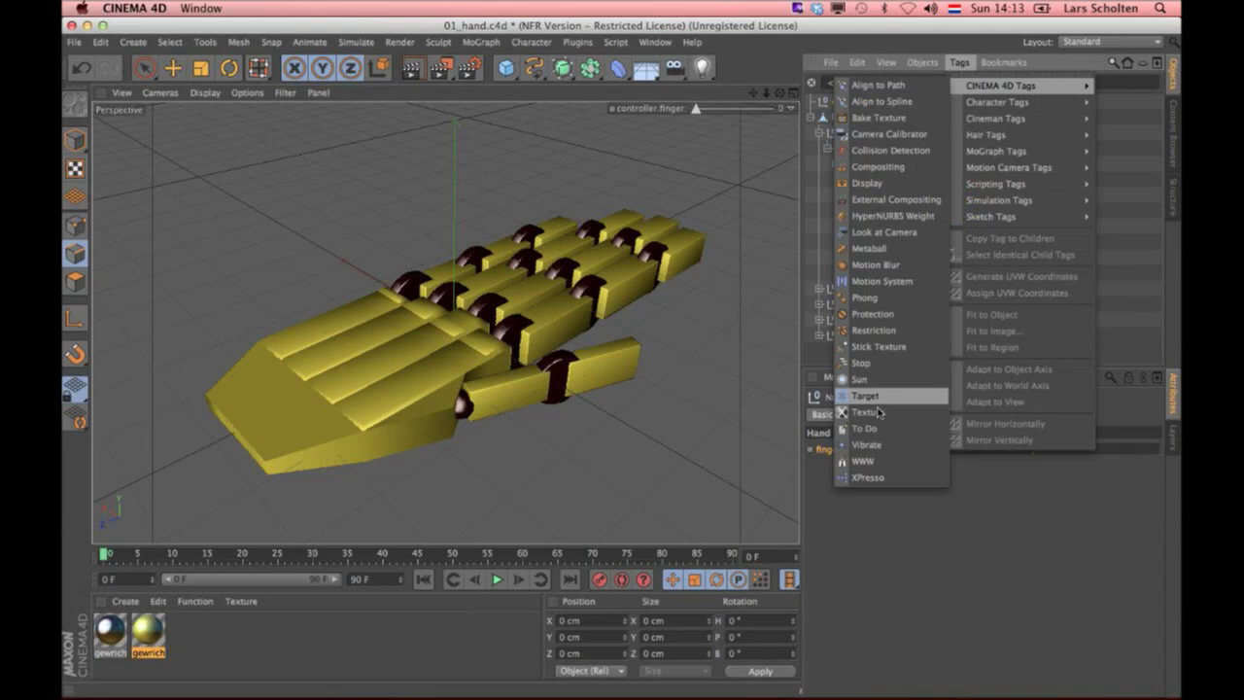
click(865, 477)
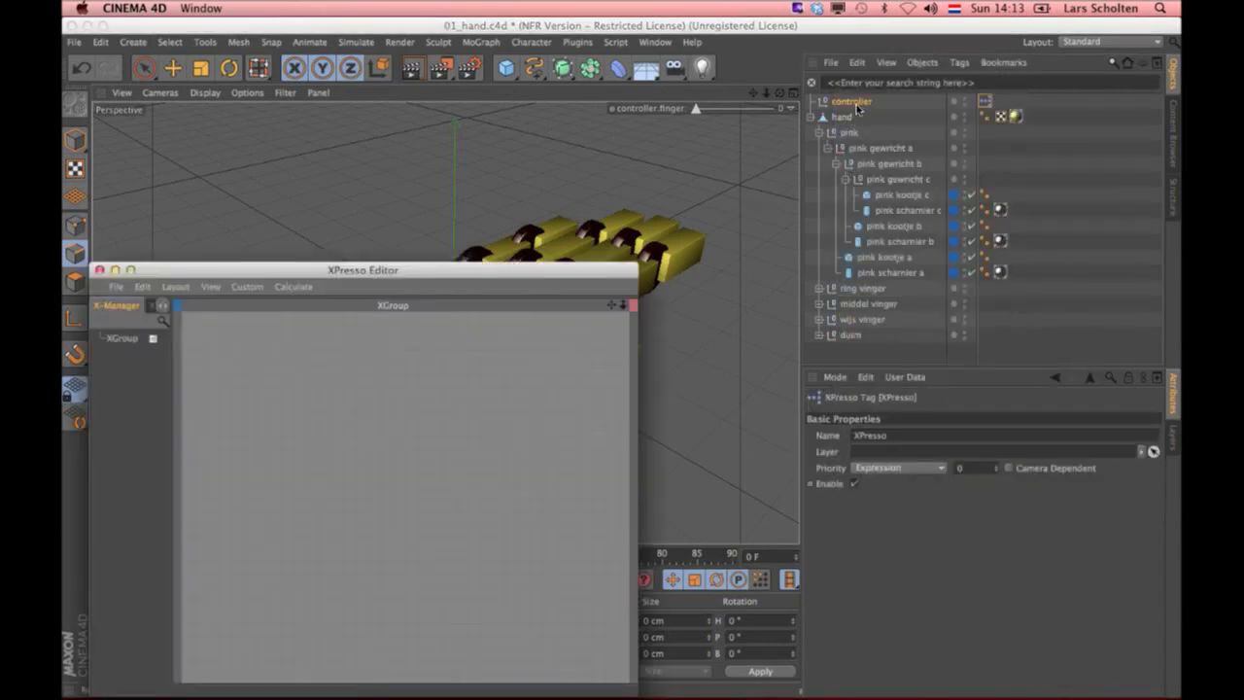
drag(857, 108, 288, 347)
click(318, 342)
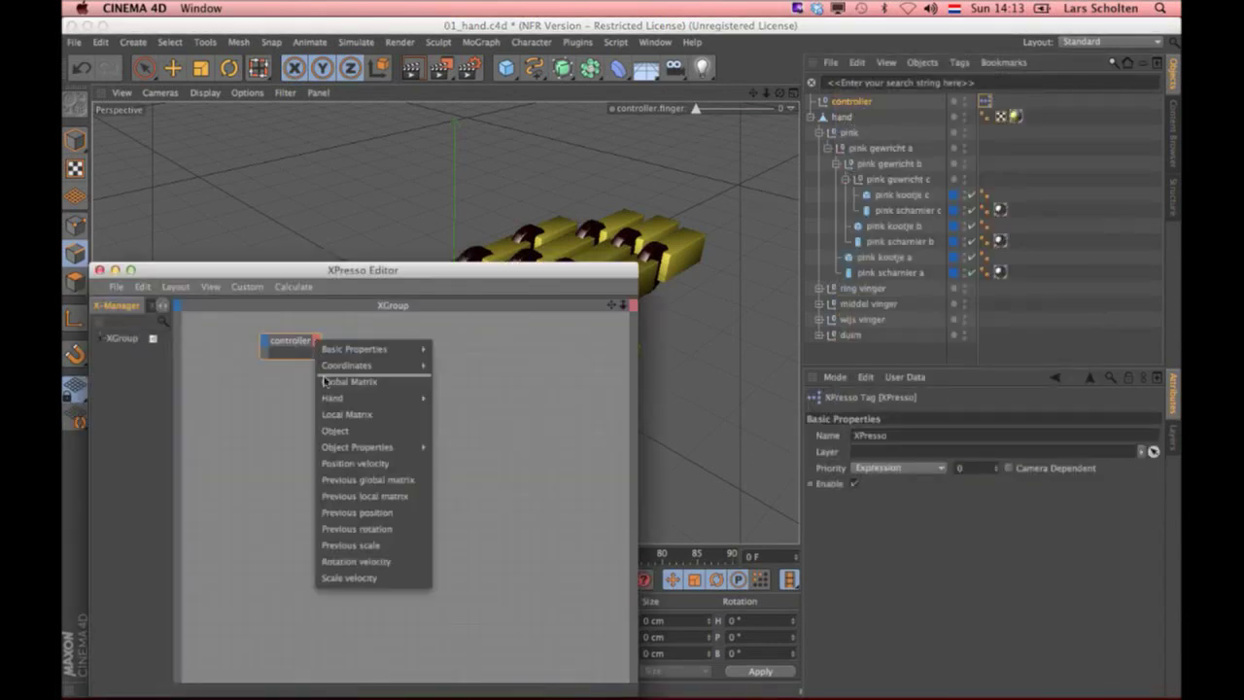
click(437, 400)
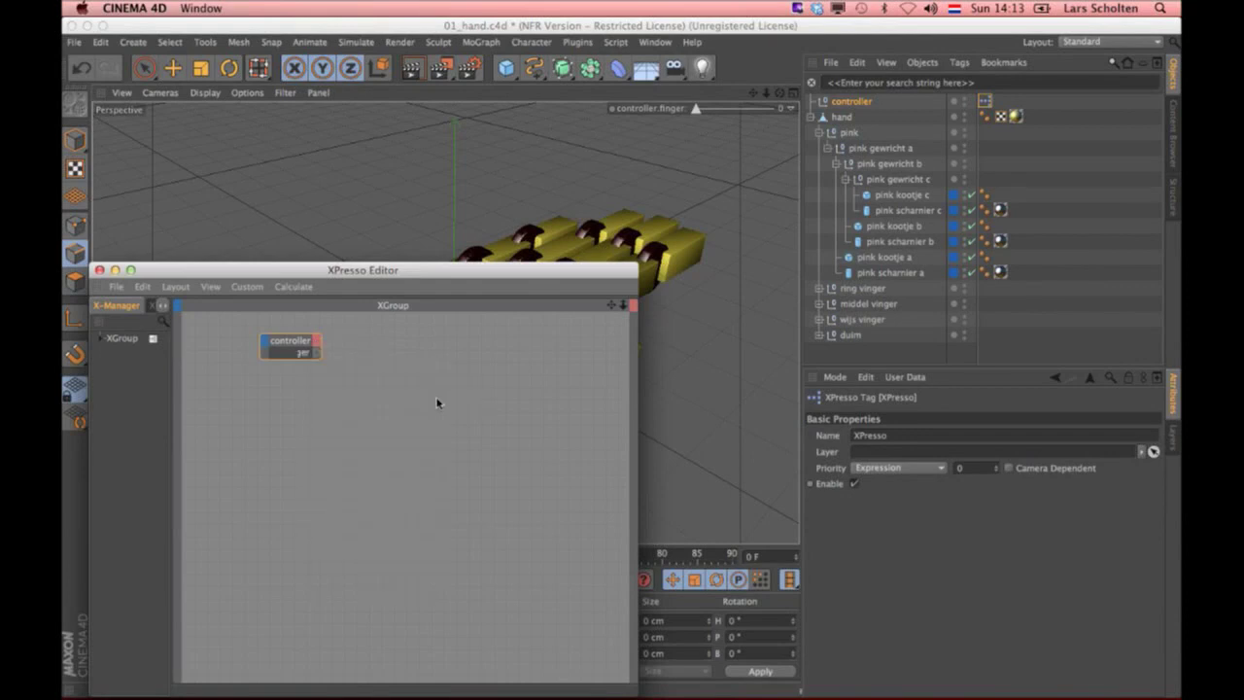
Step: Bring the pink gewricht joints into the XPresso graph and arrange their nodes
mouse_move(880, 148)
mouse_down()
mouse_move(515, 272)
mouse_move(512, 333)
mouse_up()
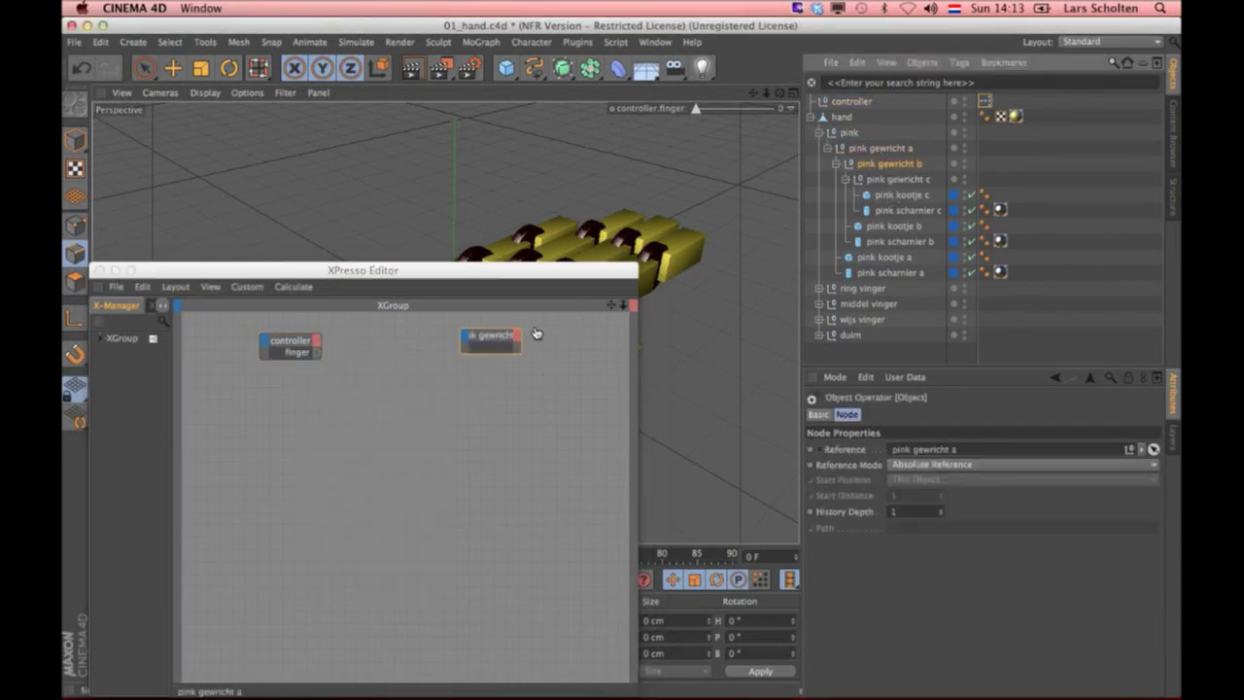
mouse_move(899, 179)
mouse_down()
mouse_move(684, 282)
mouse_move(902, 182)
mouse_up()
click(844, 179)
drag(495, 365, 493, 394)
Step: Give each of the three gewricht joint nodes a Rotation input port
click(465, 334)
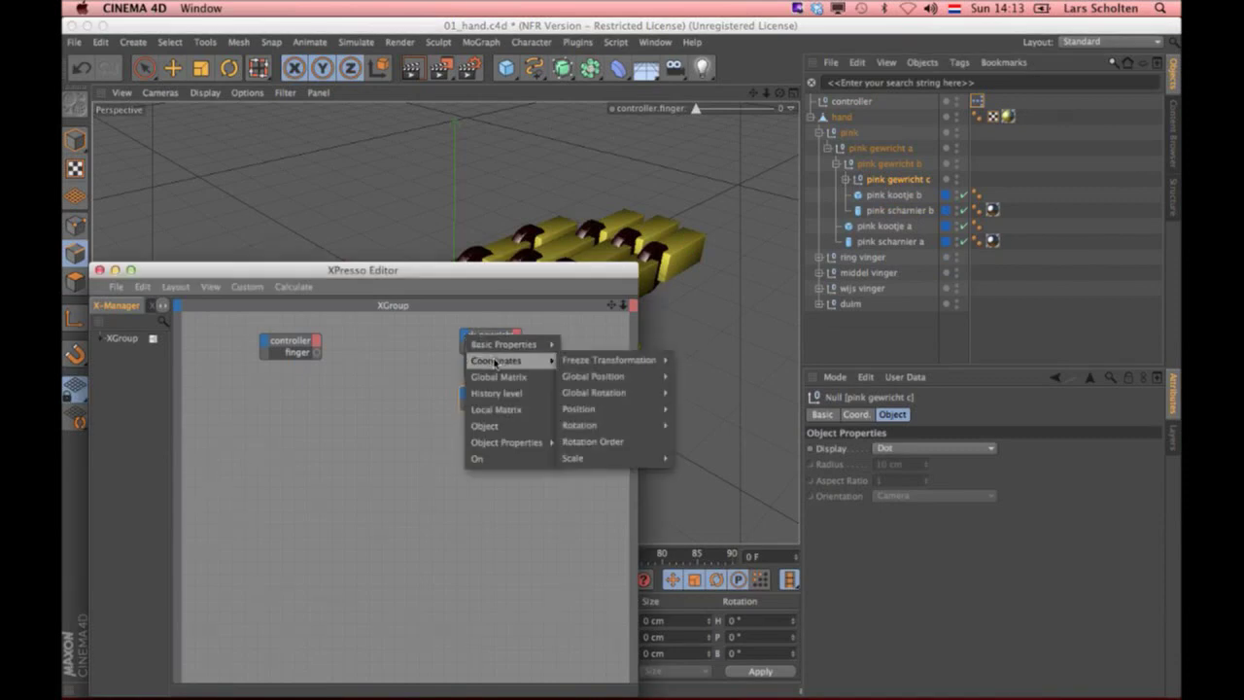
click(696, 459)
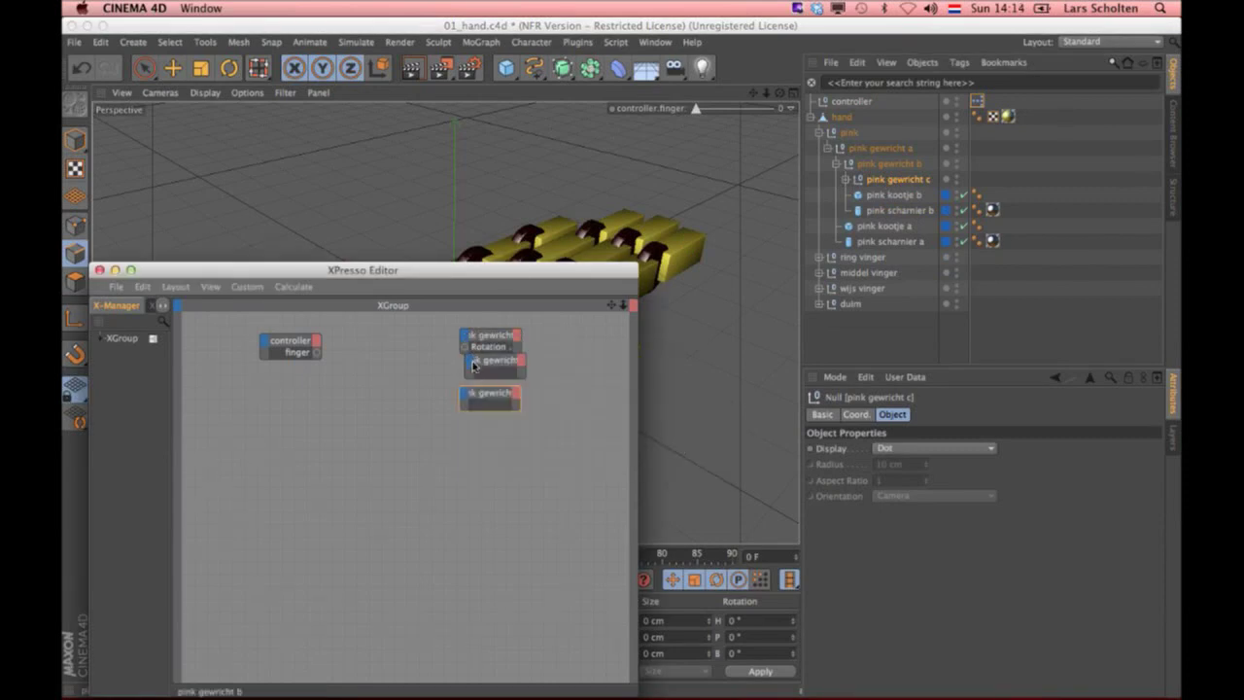
click(473, 365)
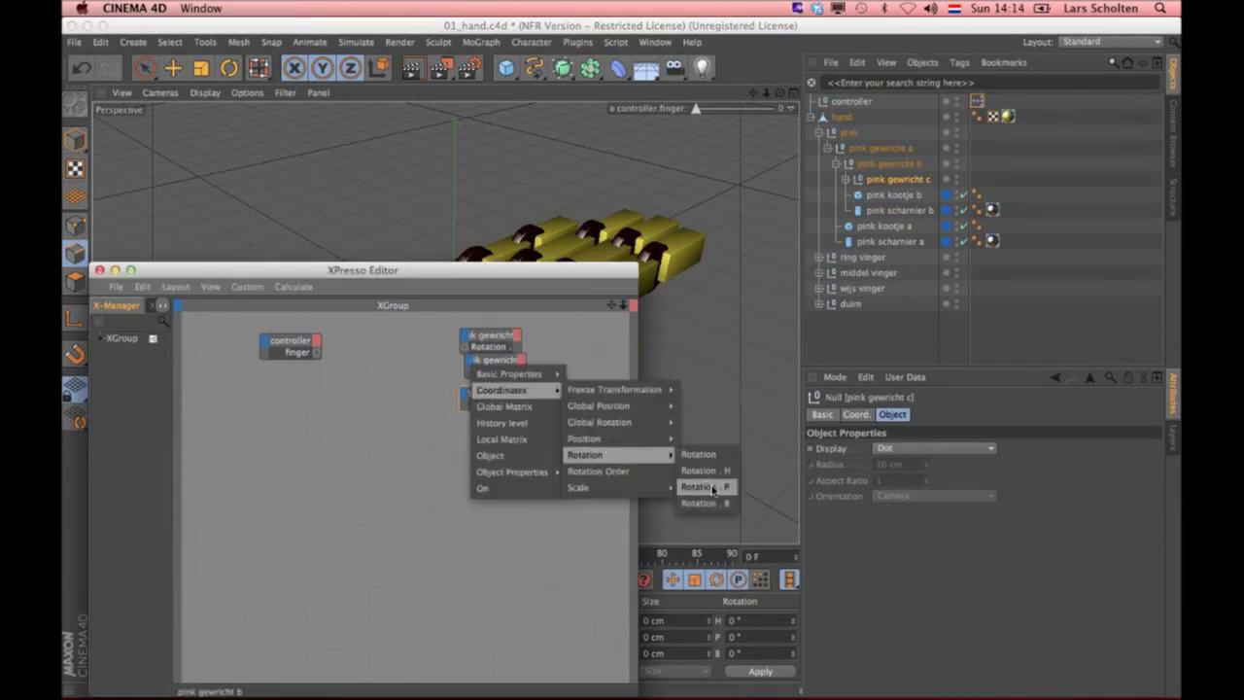
click(712, 488)
click(464, 395)
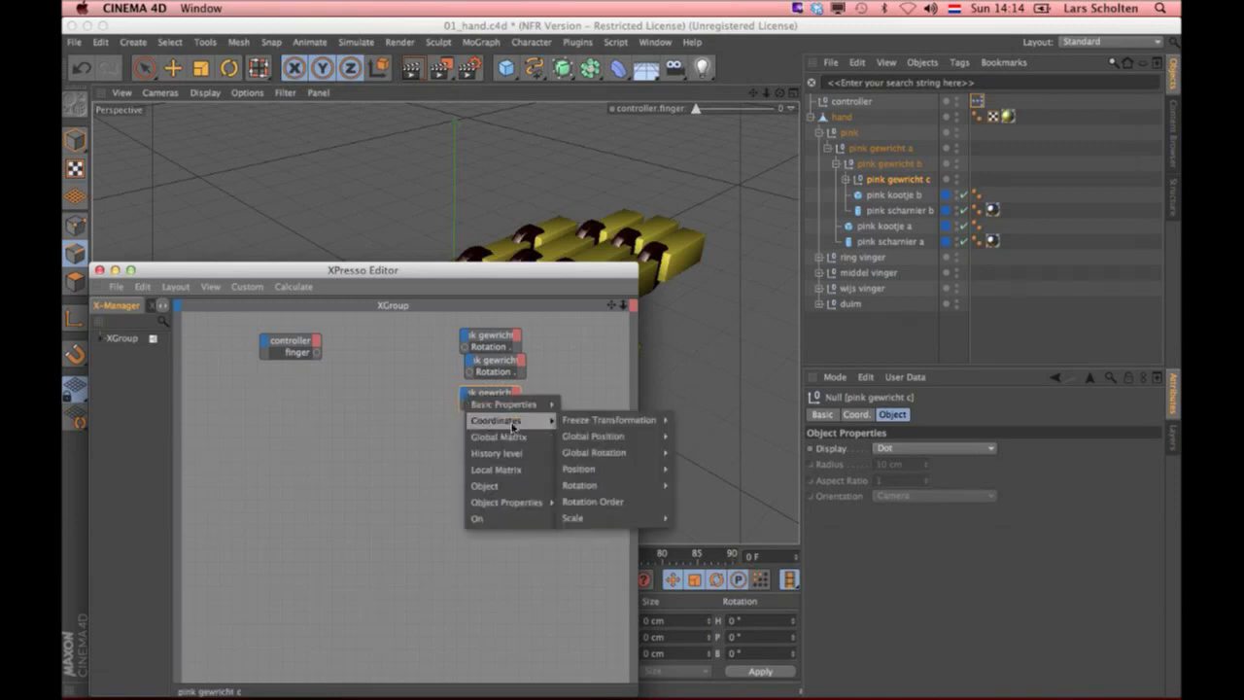
click(714, 516)
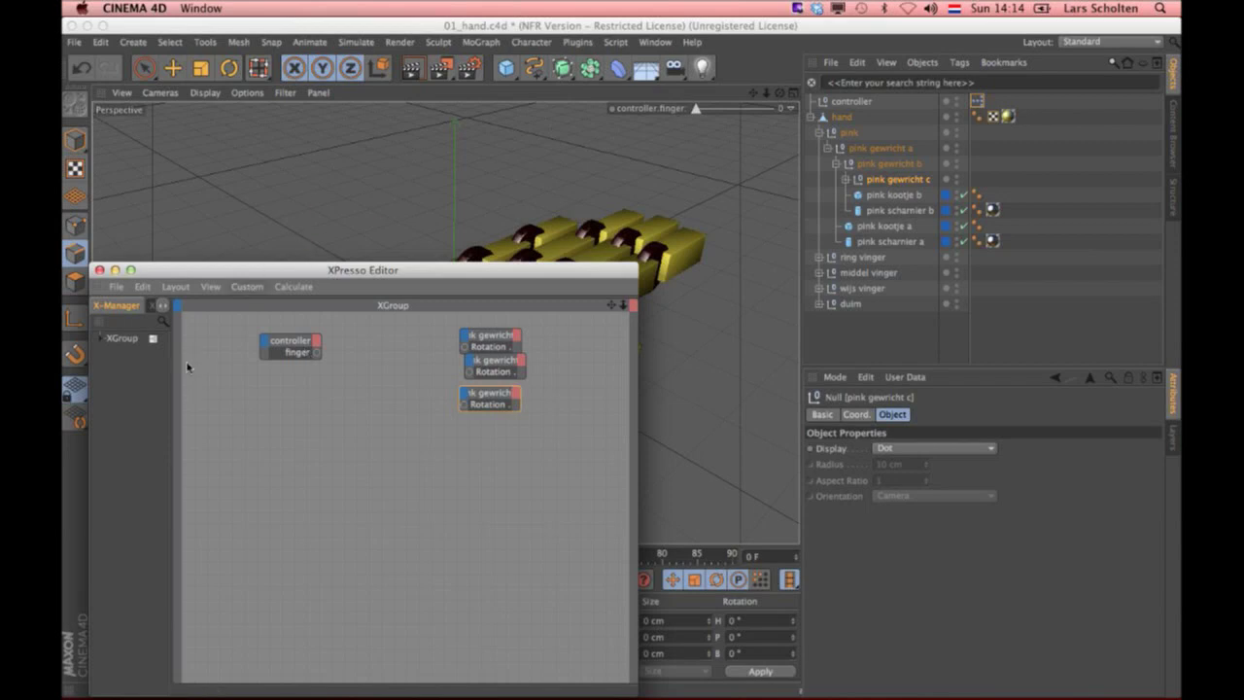
drag(170, 366, 258, 366)
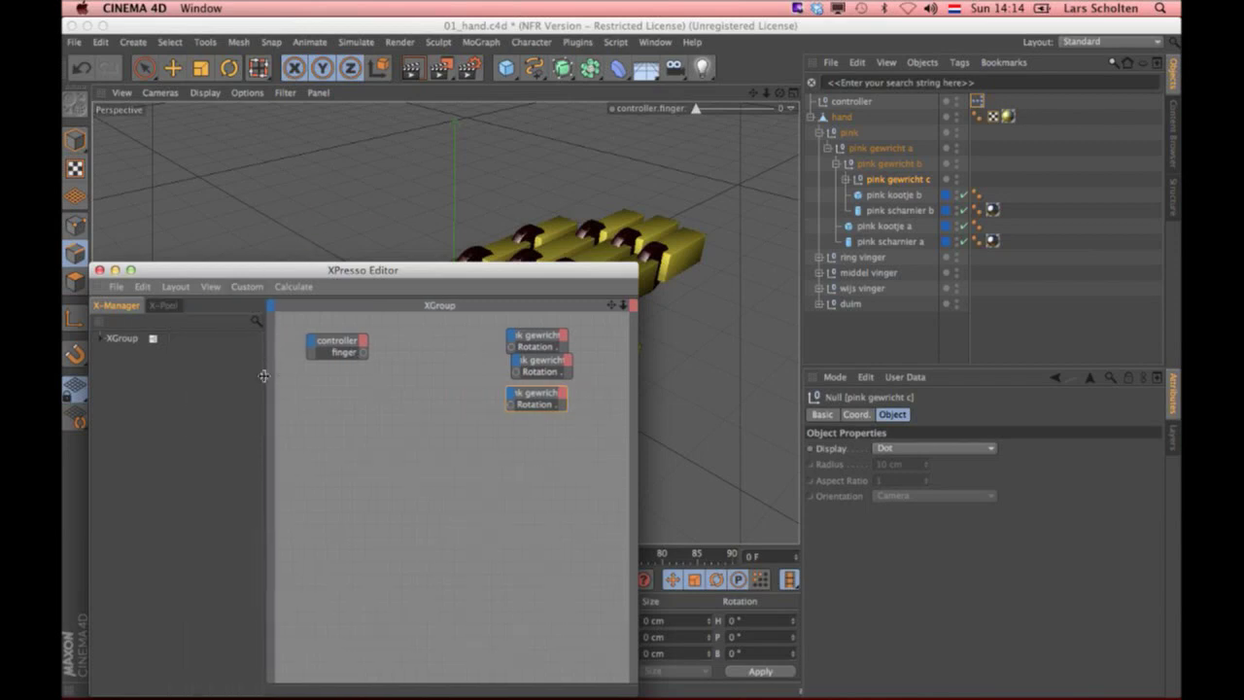
Step: Add a Range Mapper node and wire its output to all three pink joint Rotation inputs
click(169, 307)
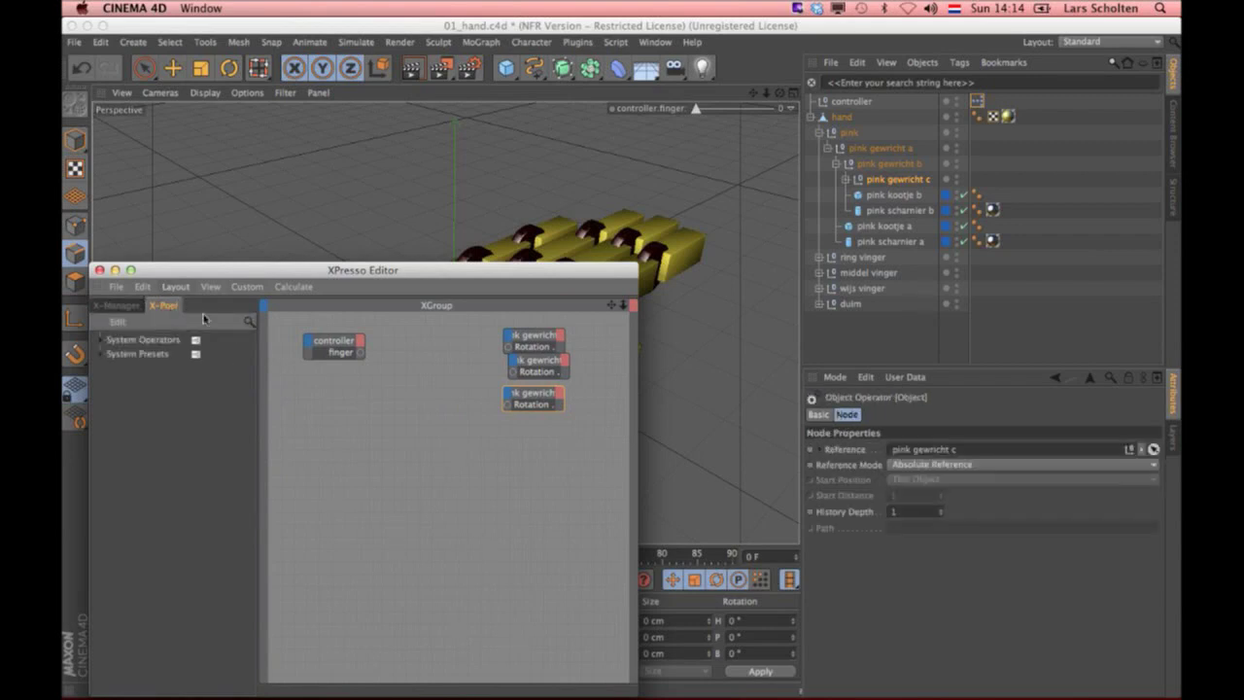
click(248, 322)
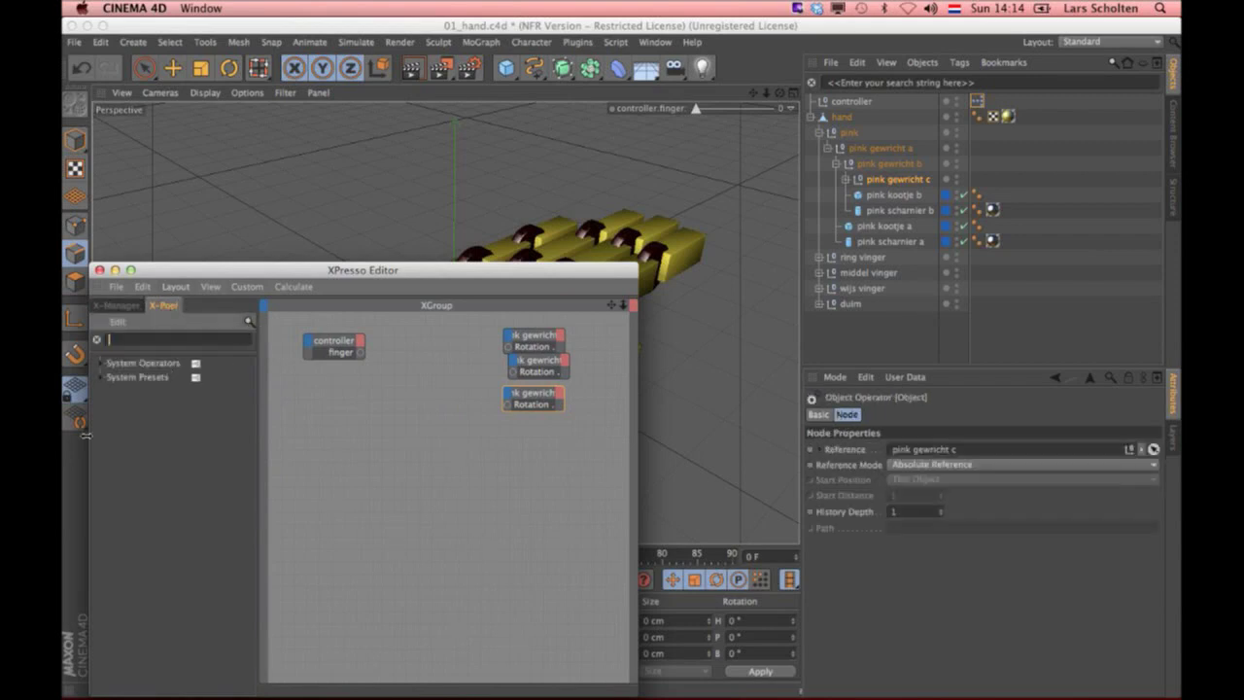
text(range)
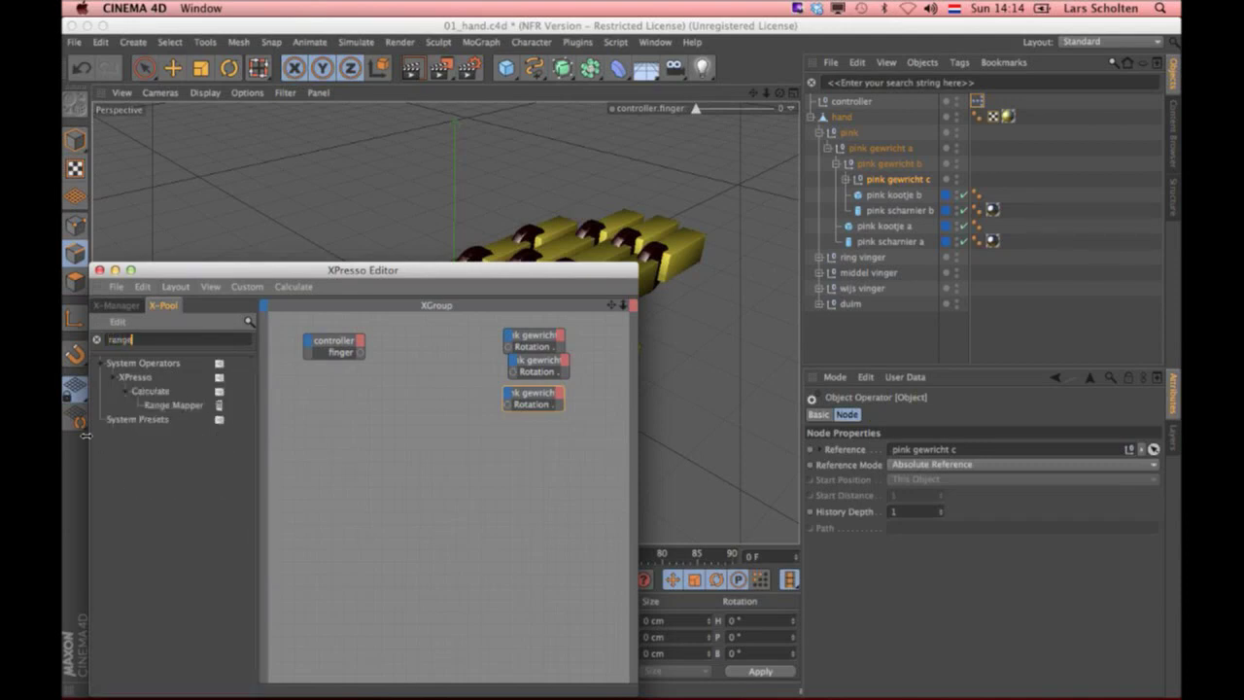
mouse_move(175, 405)
mouse_down()
mouse_move(418, 352)
mouse_move(376, 355)
mouse_up()
drag(452, 357, 514, 349)
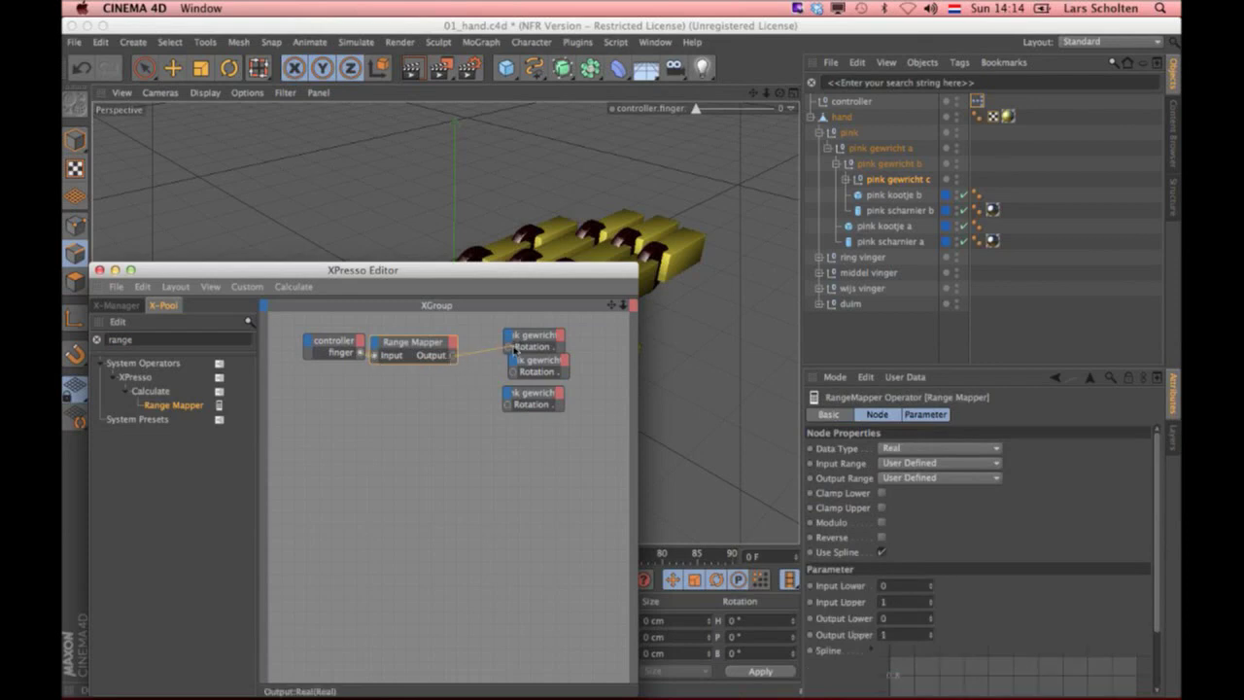
drag(484, 371, 514, 372)
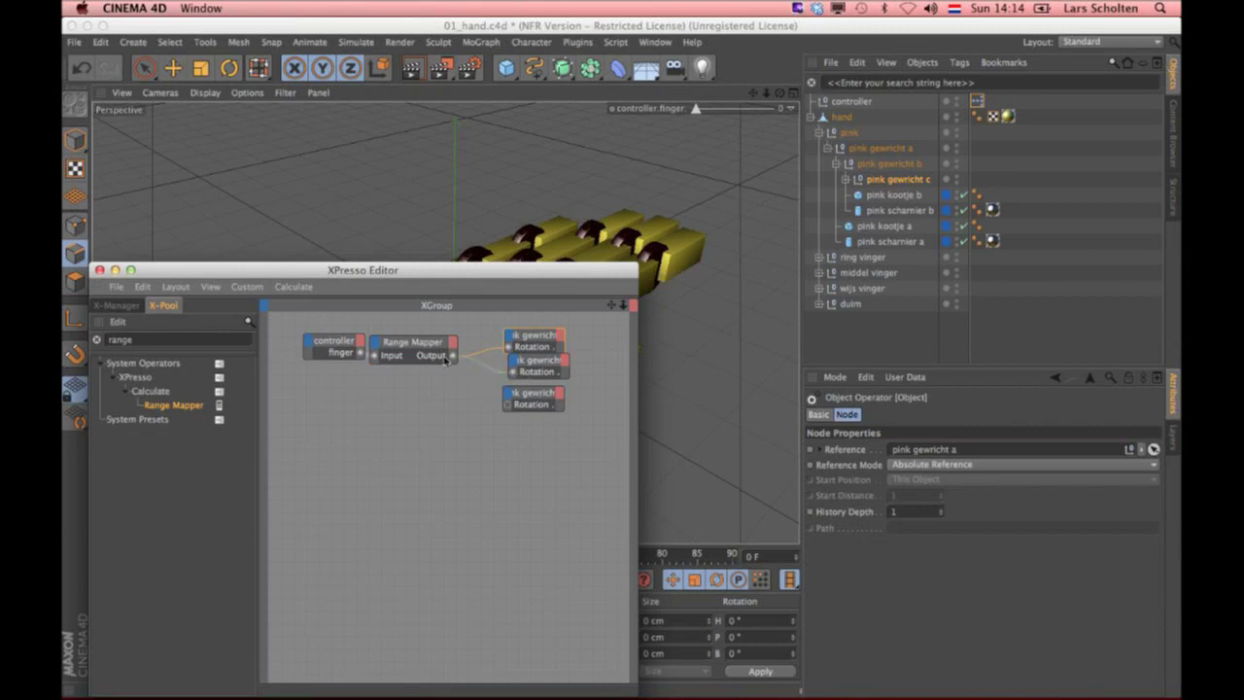
drag(488, 390, 506, 403)
Step: Set the Range Mapper's Input Upper to 100, Output Range to Degree, Output Upper to 90
click(420, 347)
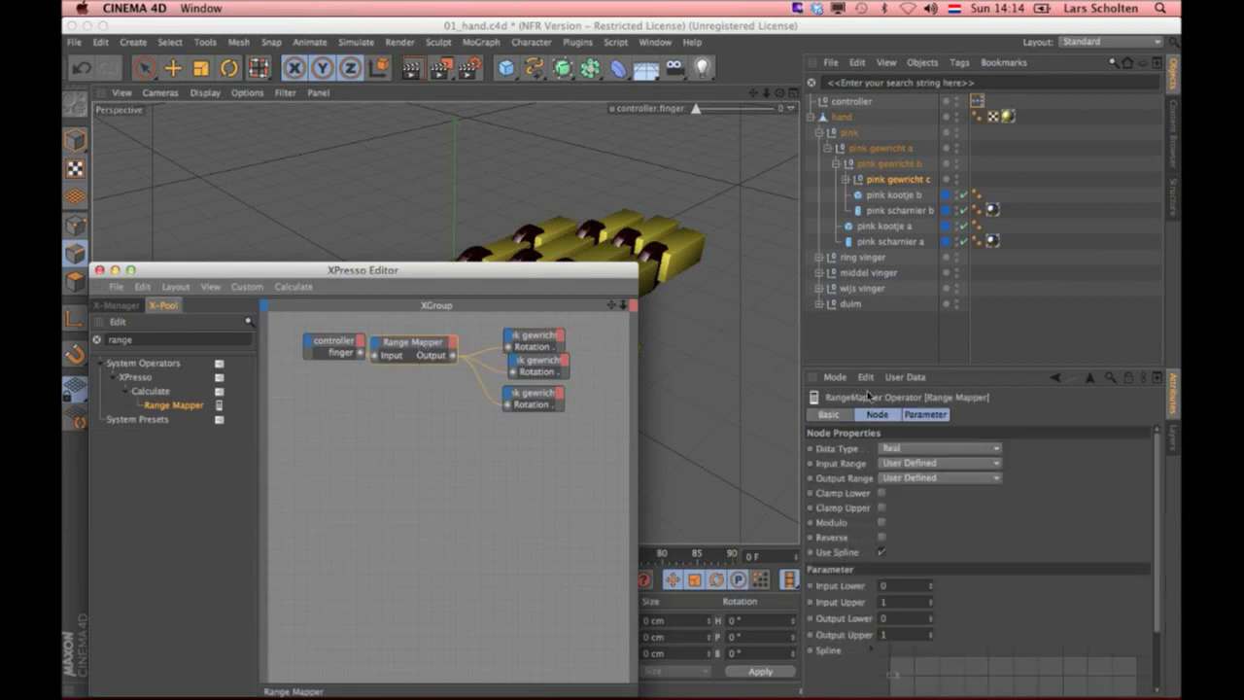
click(904, 601)
text(00)
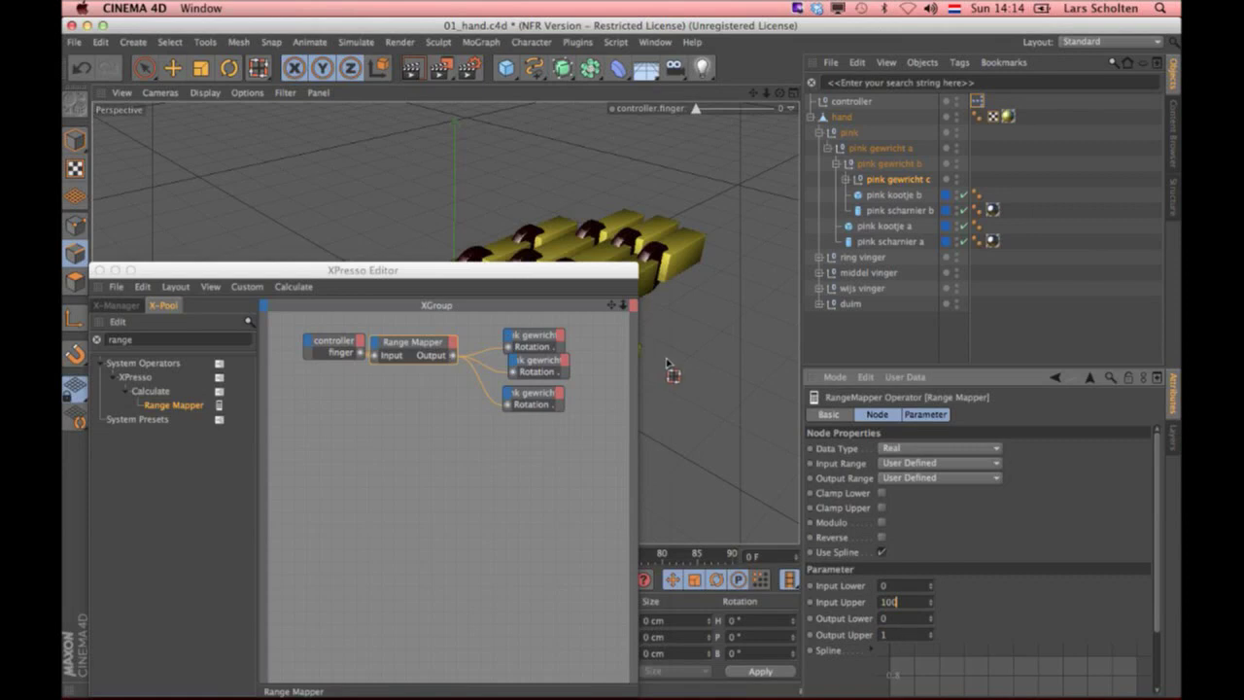
click(928, 479)
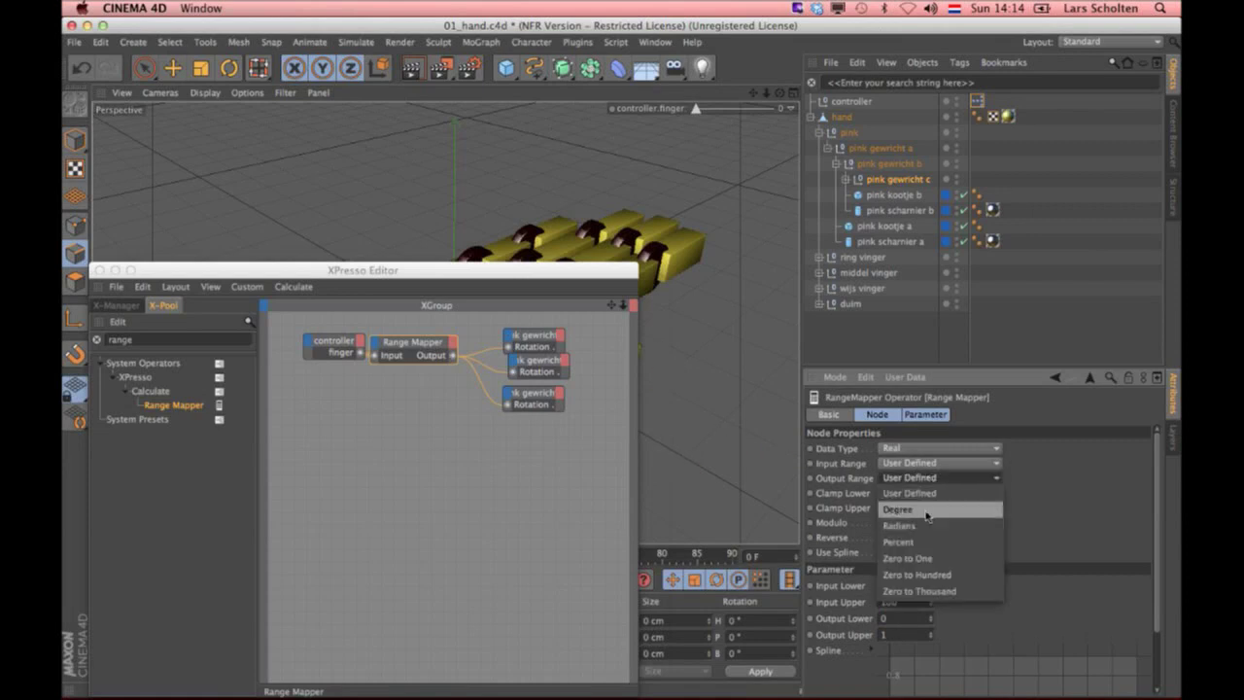
click(928, 510)
click(914, 635)
text(90)
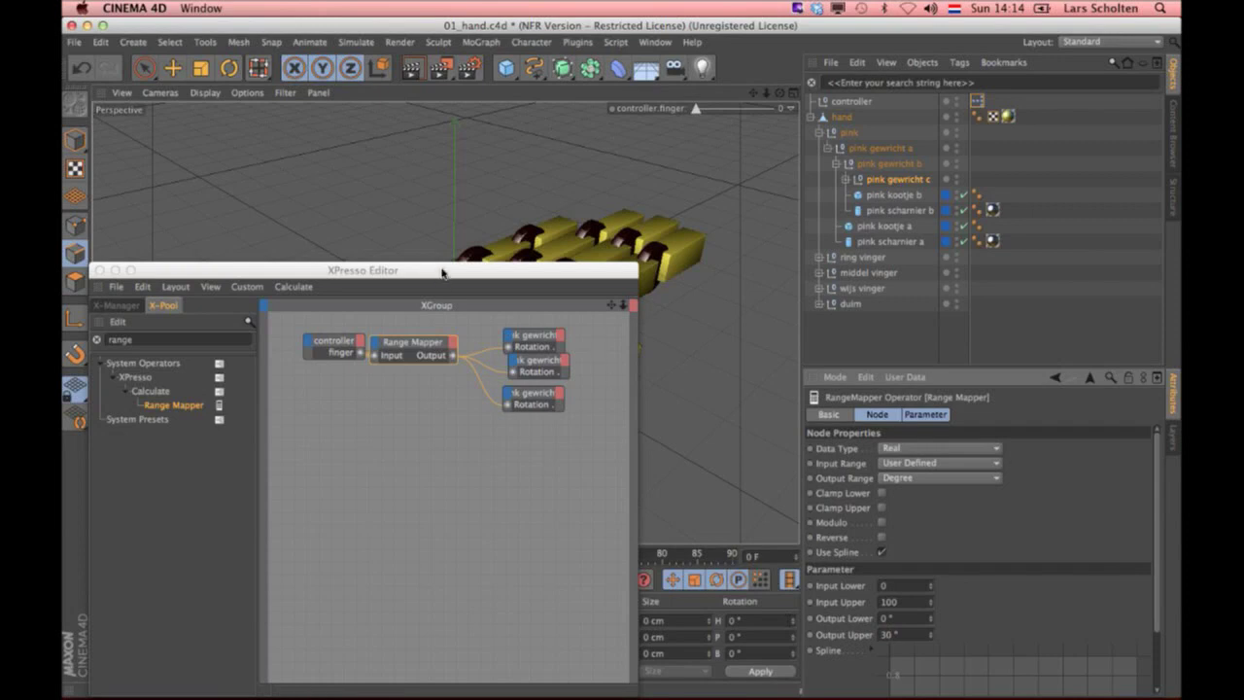
drag(439, 275, 385, 574)
Step: Slide controller.finger to 100 to curl the pink finger, then close 01_hand.c4d without saving
drag(696, 114, 669, 115)
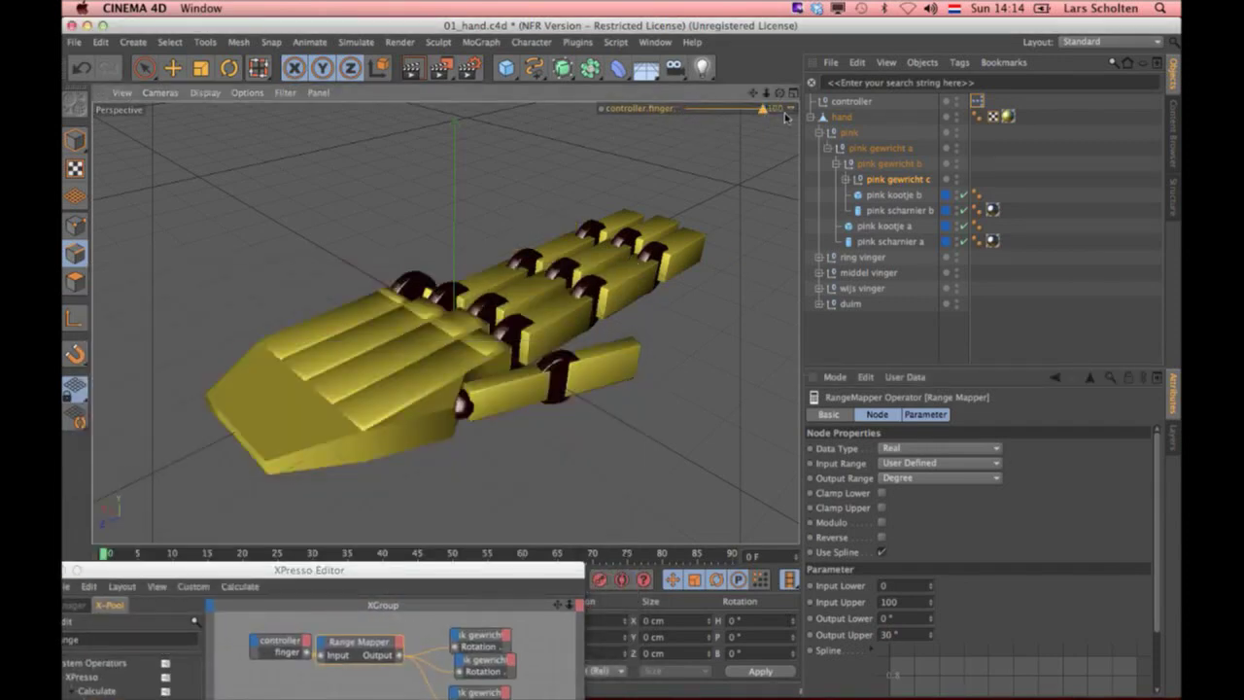
mouse_move(583, 243)
alt+mouse_down()
mouse_move(420, 268)
mouse_move(705, 288)
alt+mouse_up()
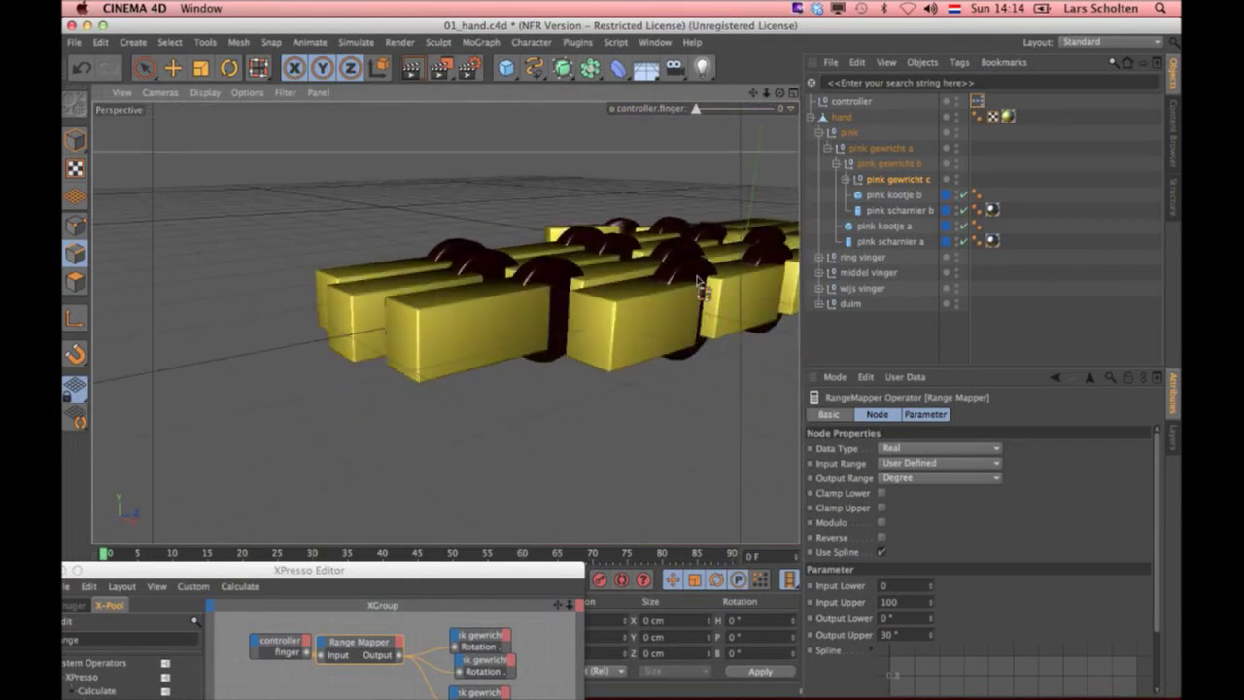
drag(696, 111, 763, 108)
key(super+w)
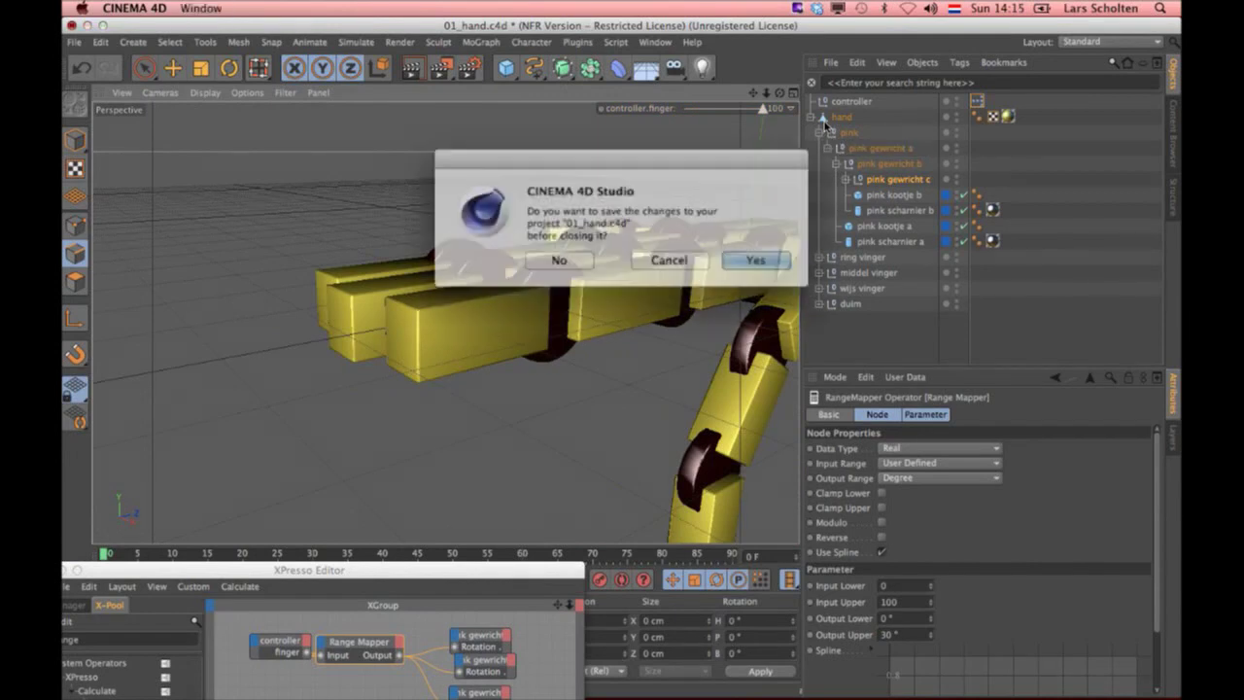
click(565, 256)
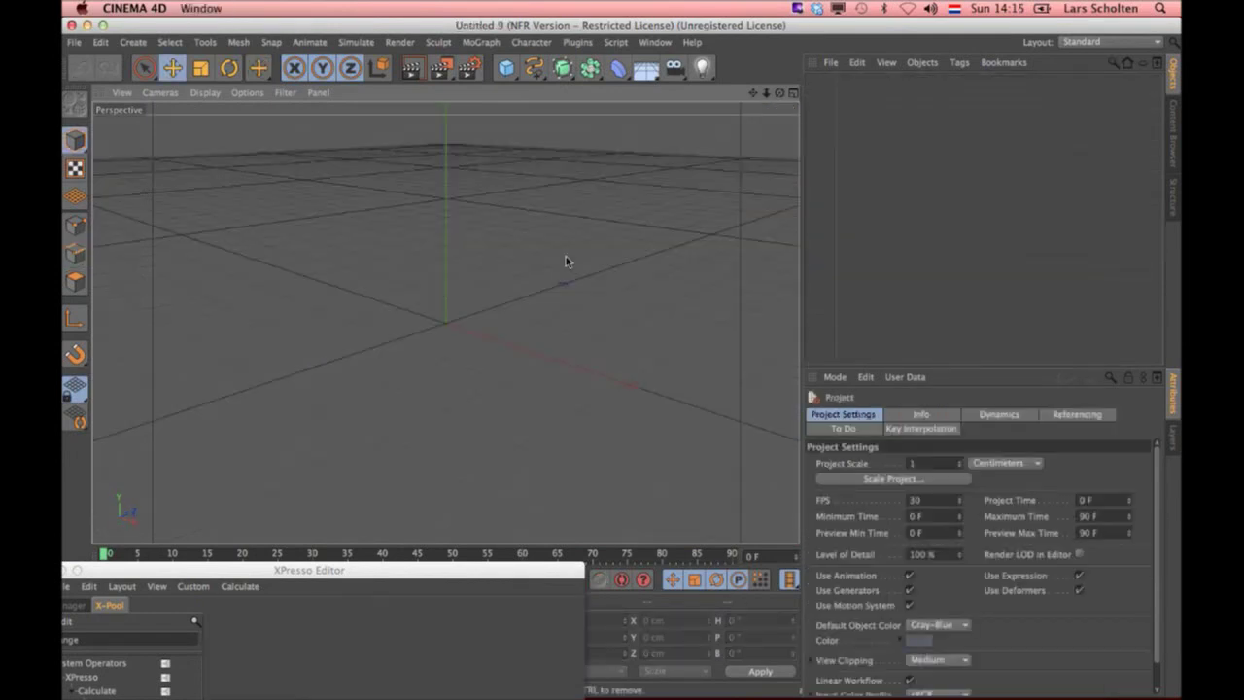
Step: Open 02_hand_finished.c4d, play its fist-closing animation, and close it without saving
key(super+o)
click(604, 151)
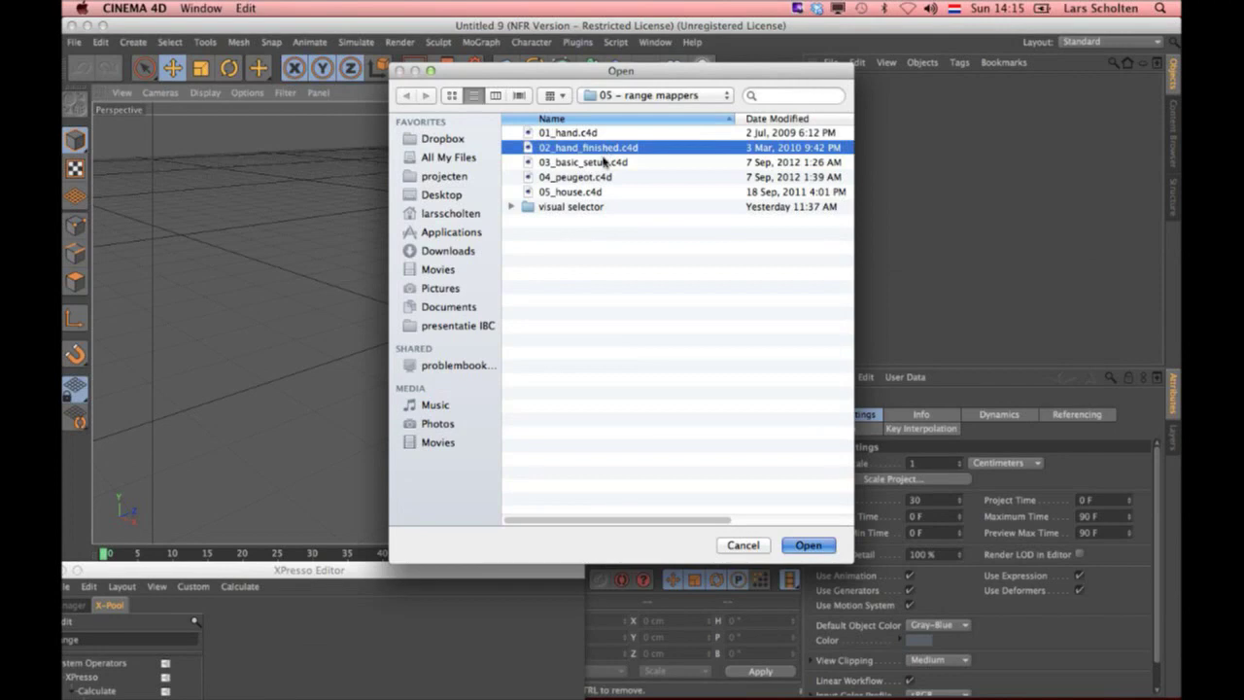
double_click(604, 150)
click(497, 583)
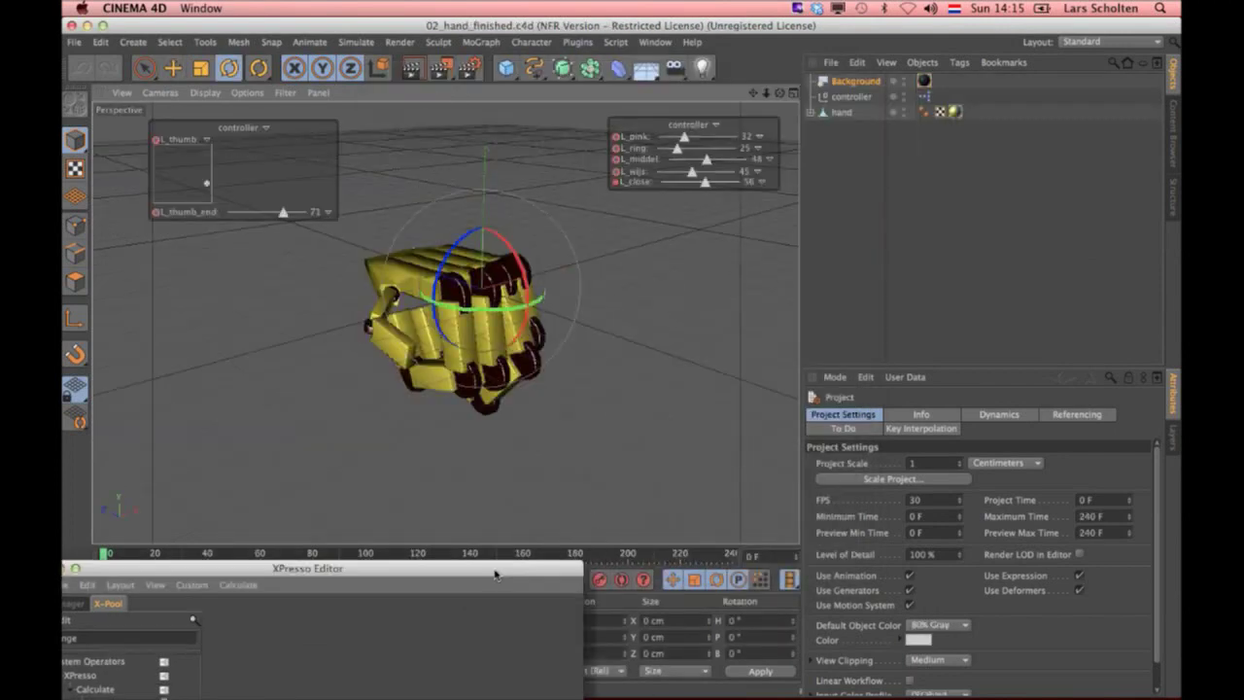
click(499, 580)
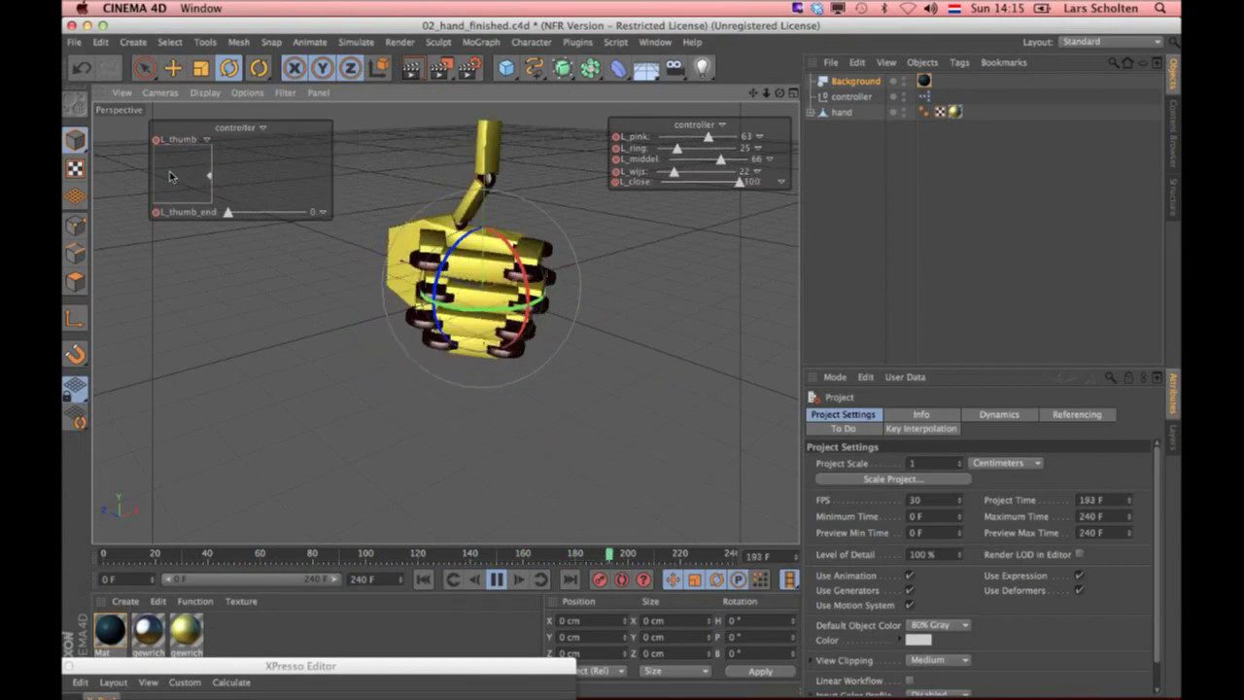
key(super+w)
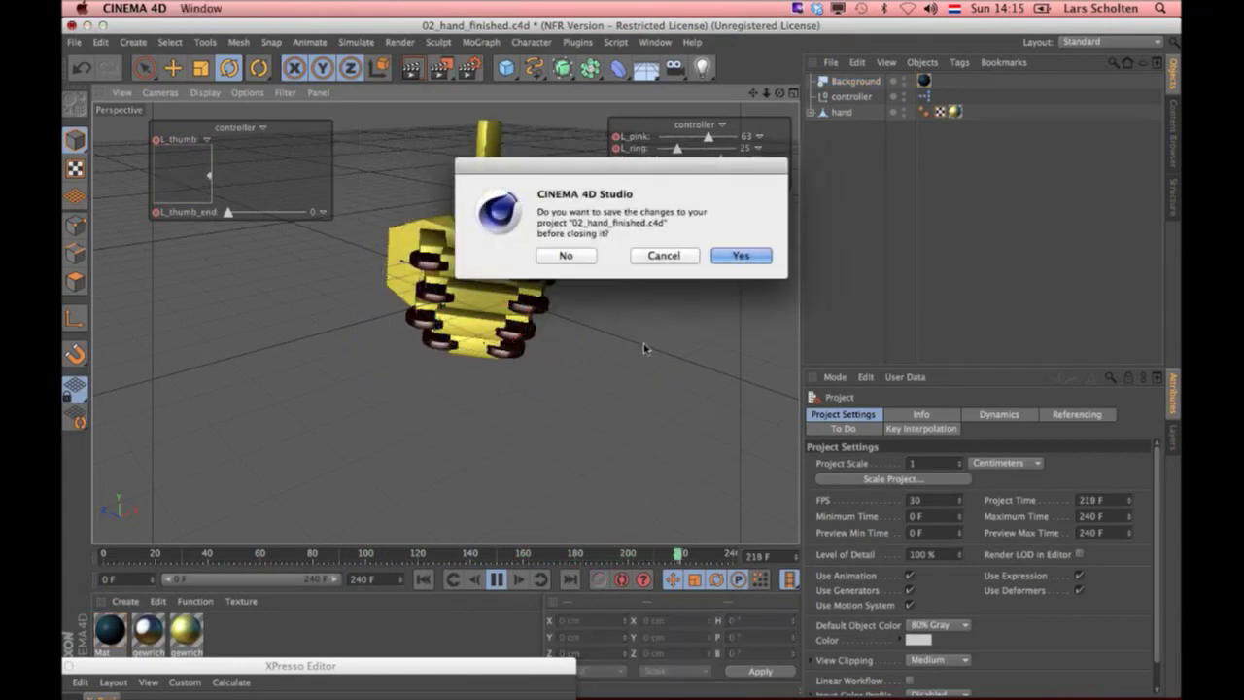
click(566, 254)
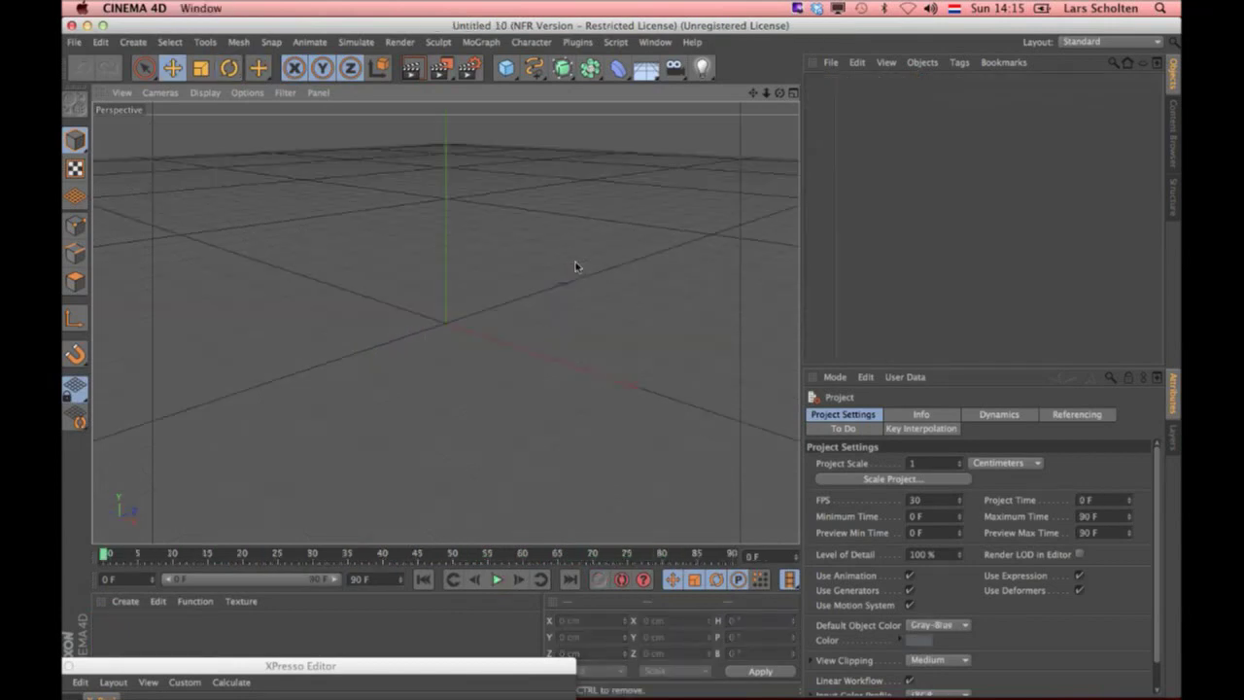
Step: Open the 05_house.c4d scene from the range mappers folder
key(super+o)
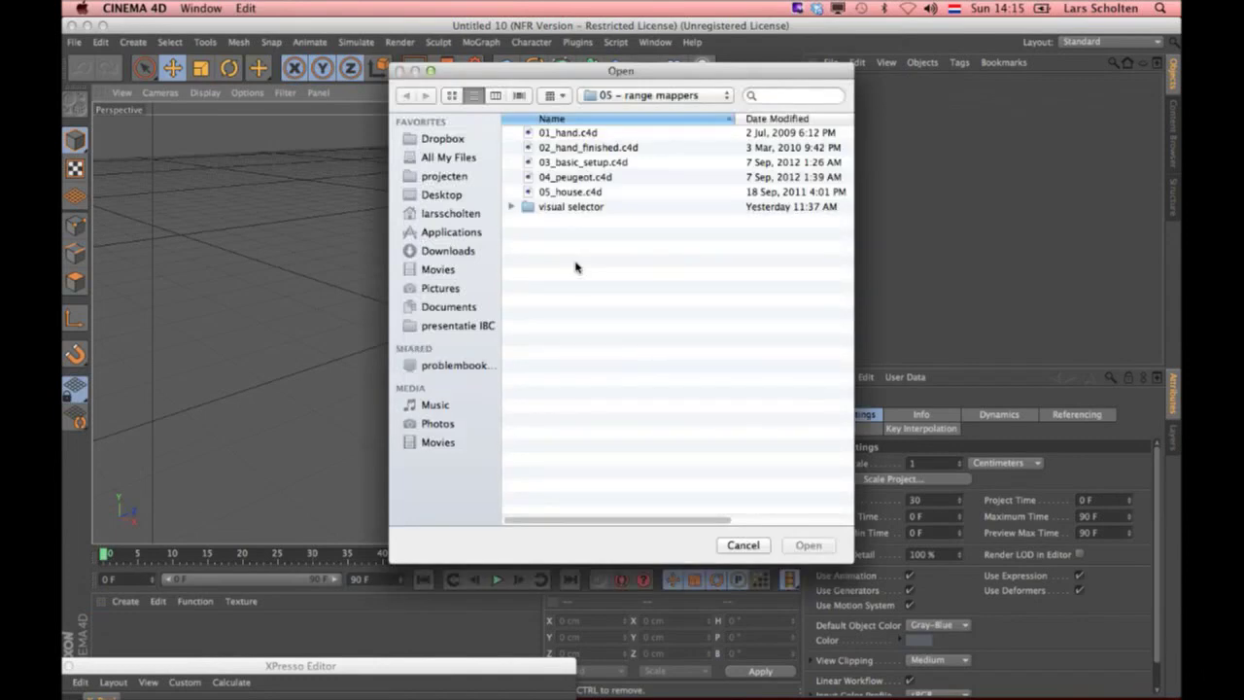
text(05)
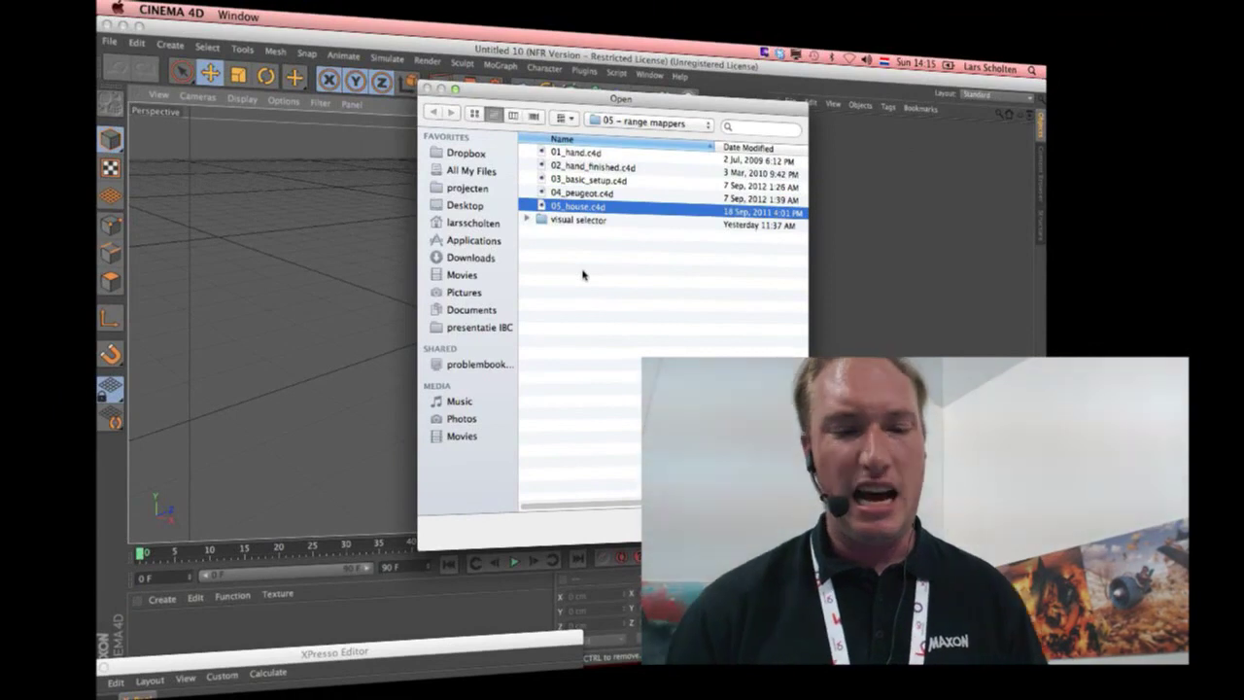
key(Return)
key(Return)
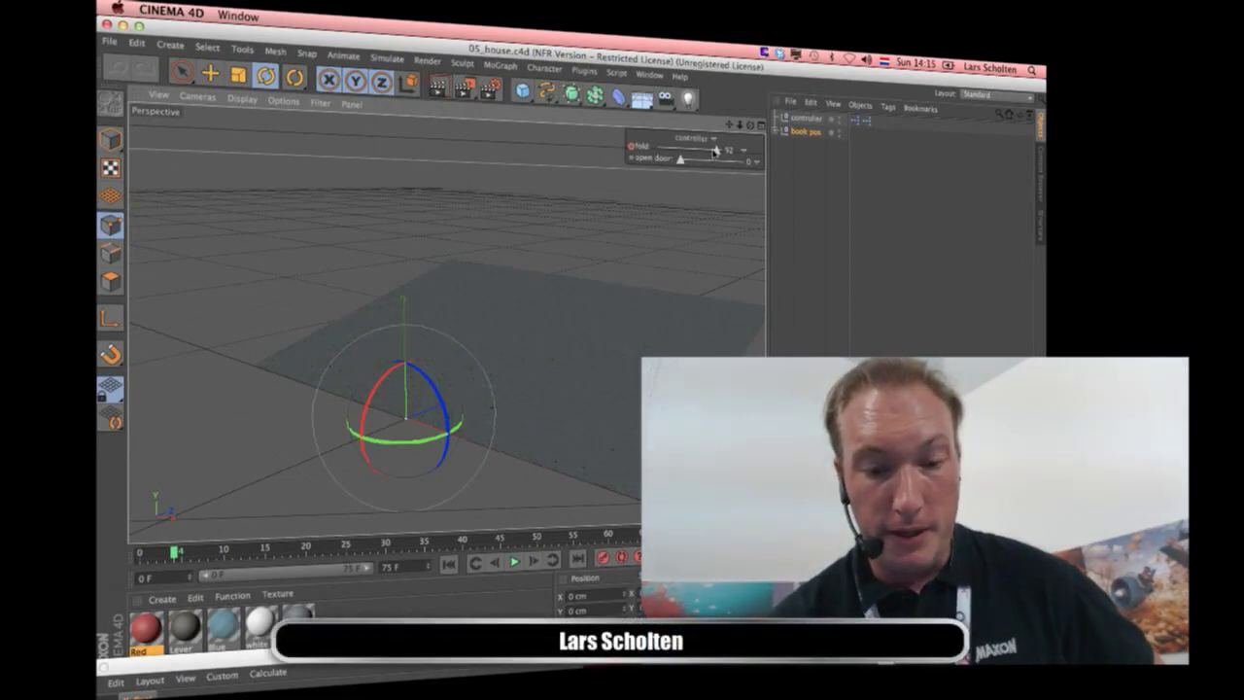
Step: Unfold the paper house with the hold slider, open the front door to 100, and toggle facade transparency
drag(717, 151, 638, 155)
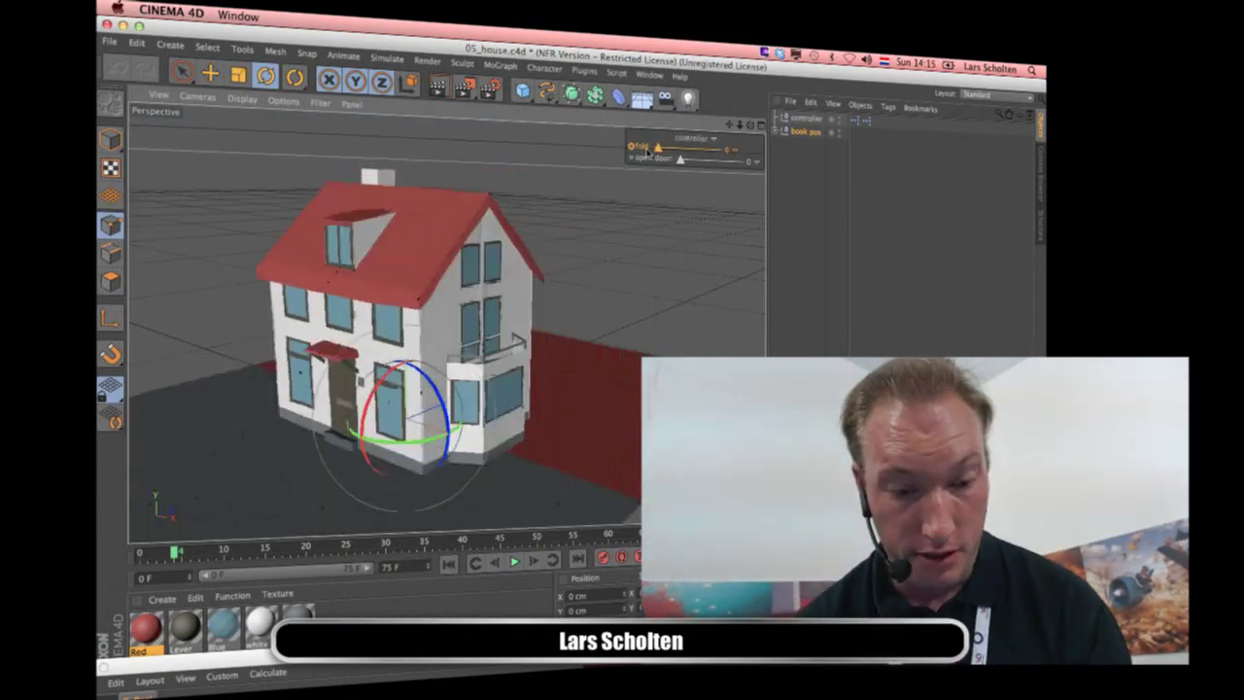
alt+drag(473, 317, 291, 314)
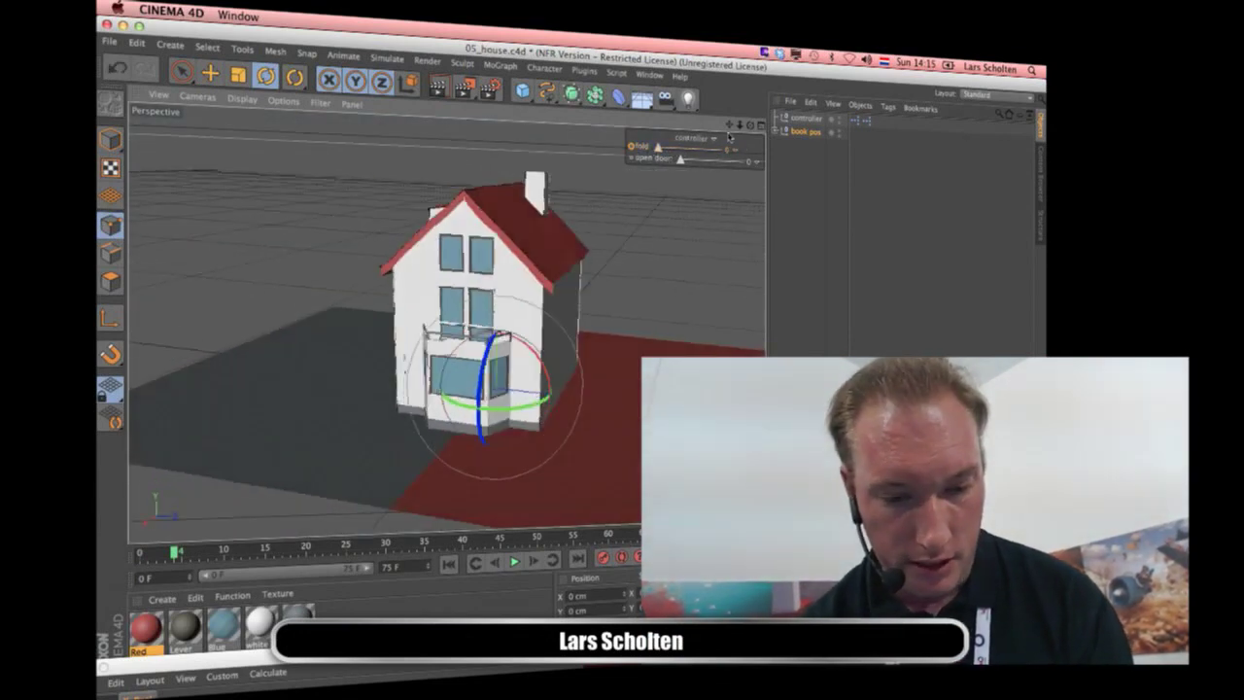
mouse_move(654, 143)
mouse_down()
mouse_move(727, 146)
mouse_move(657, 145)
mouse_up()
mouse_move(602, 234)
alt+mouse_down()
mouse_move(699, 235)
mouse_move(670, 234)
alt+mouse_up()
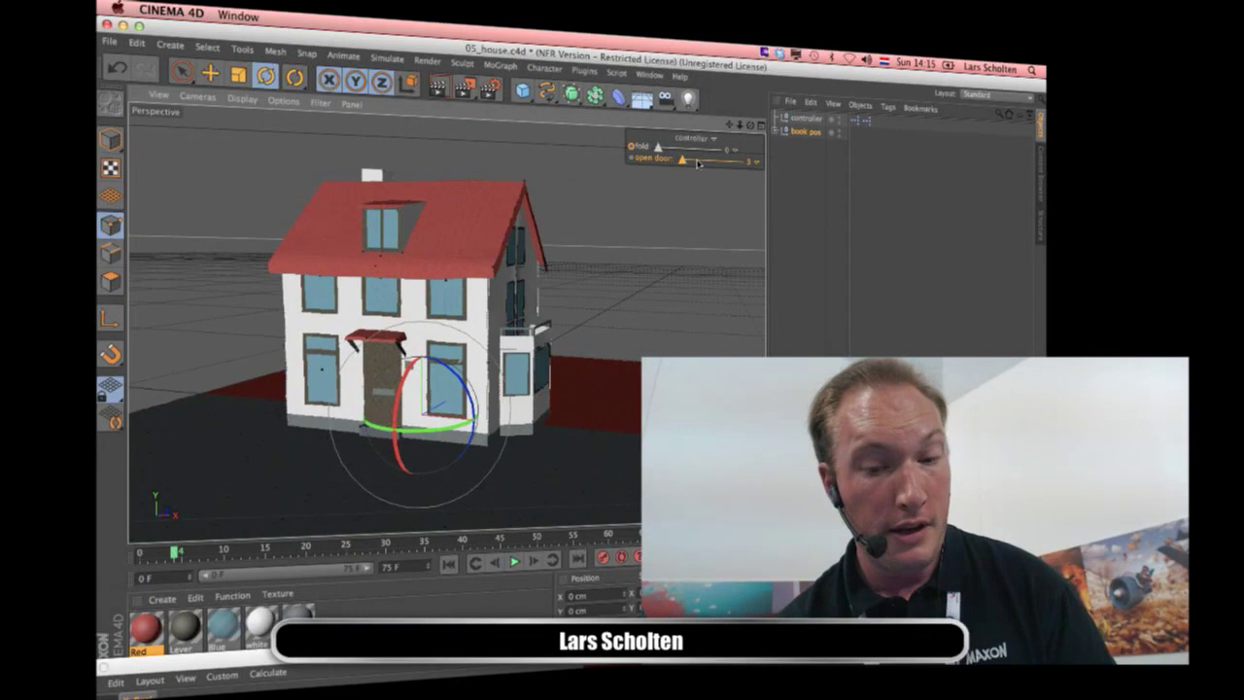
drag(680, 158, 763, 171)
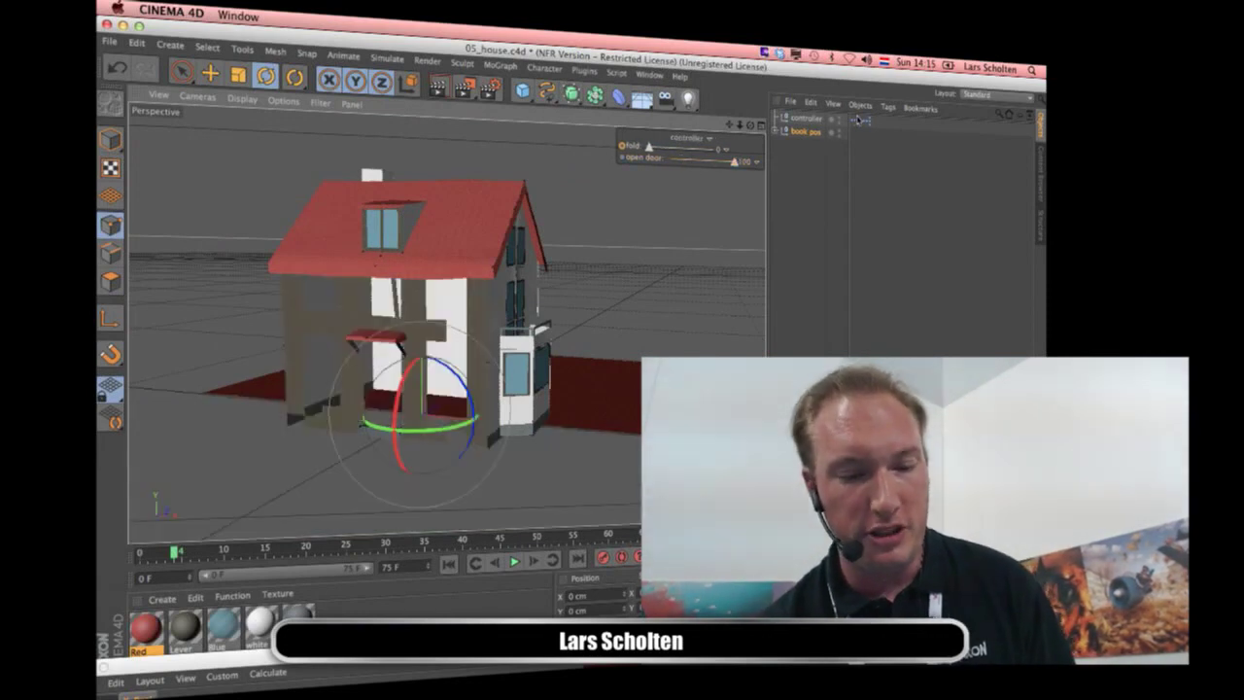
click(855, 122)
click(855, 123)
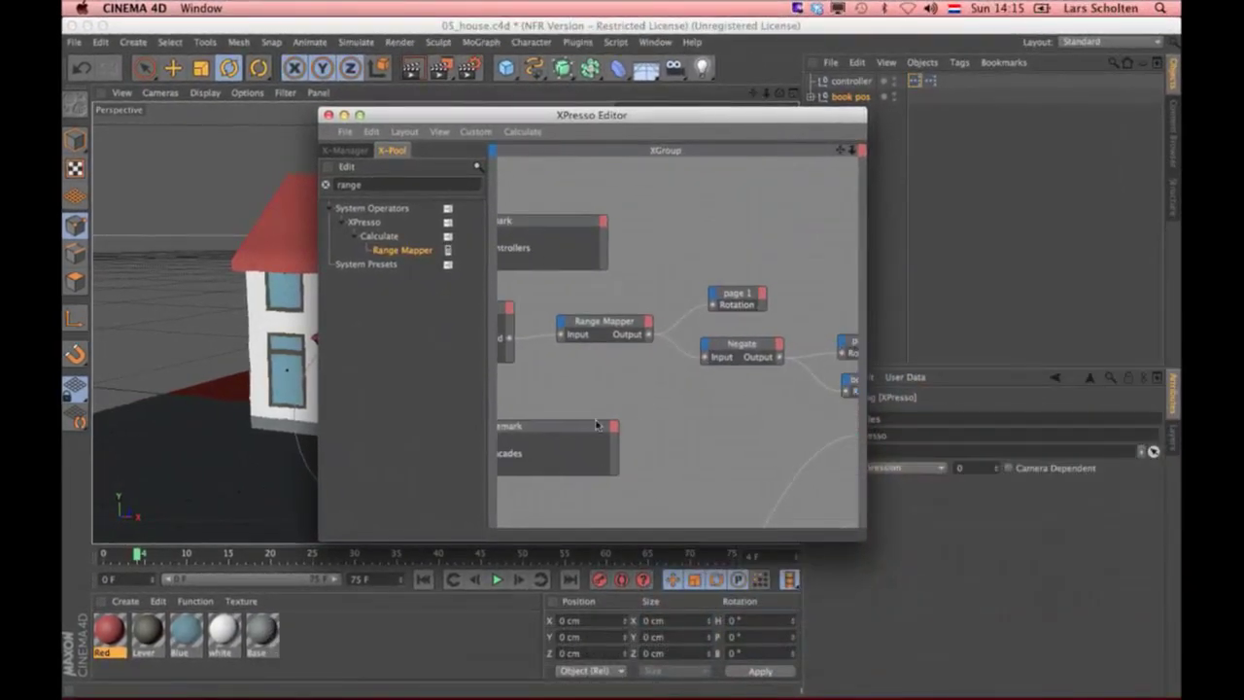
Step: Pan through the house's XPresso graph and inspect the Negate node's settings
middle_drag(697, 479, 812, 453)
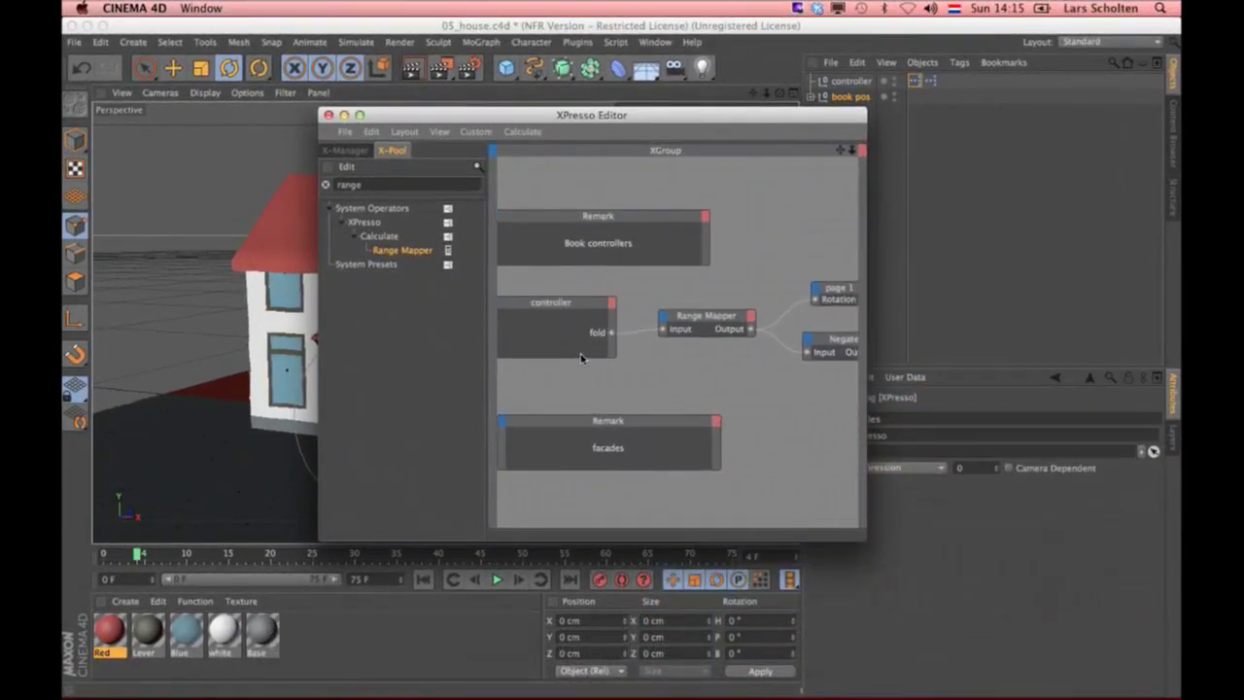
middle_drag(681, 352, 586, 361)
middle_drag(697, 393, 564, 381)
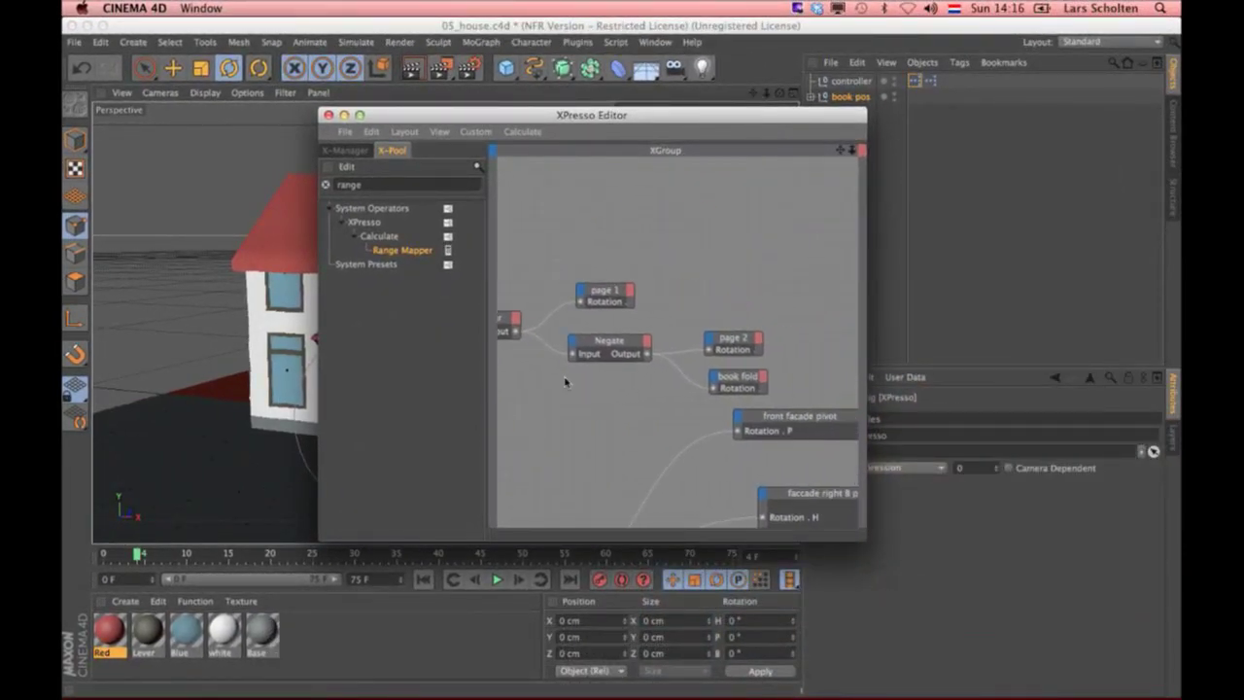
middle_drag(686, 340, 645, 364)
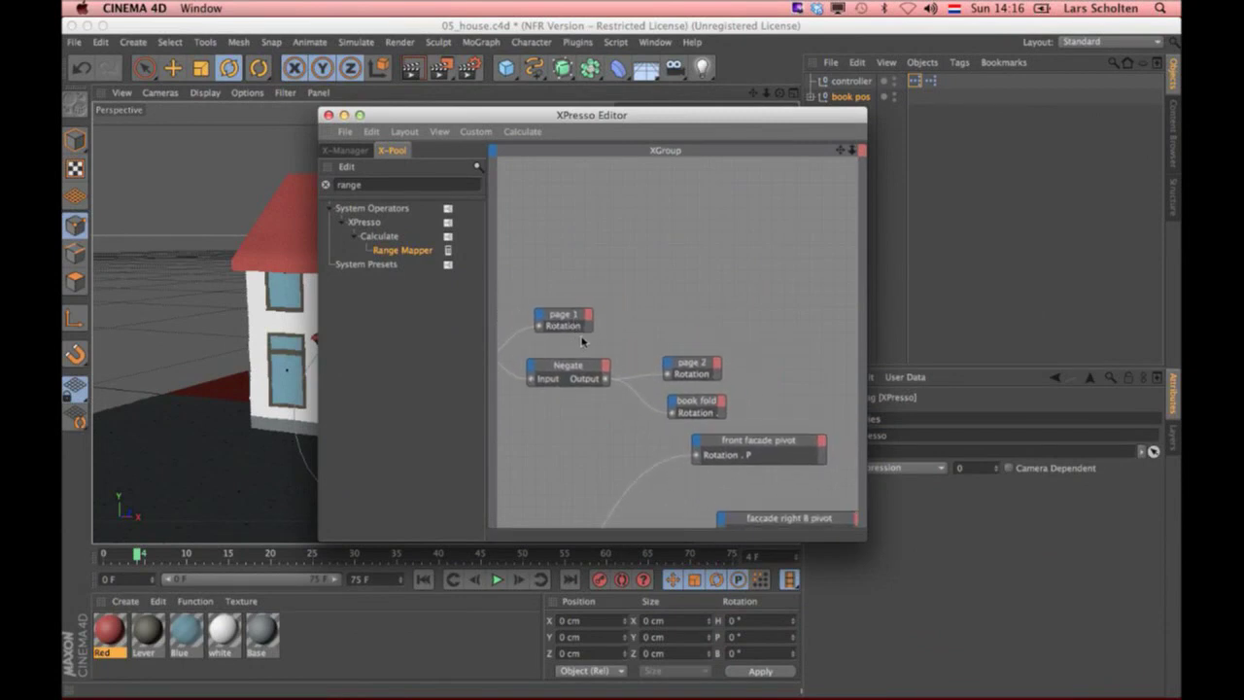
click(572, 366)
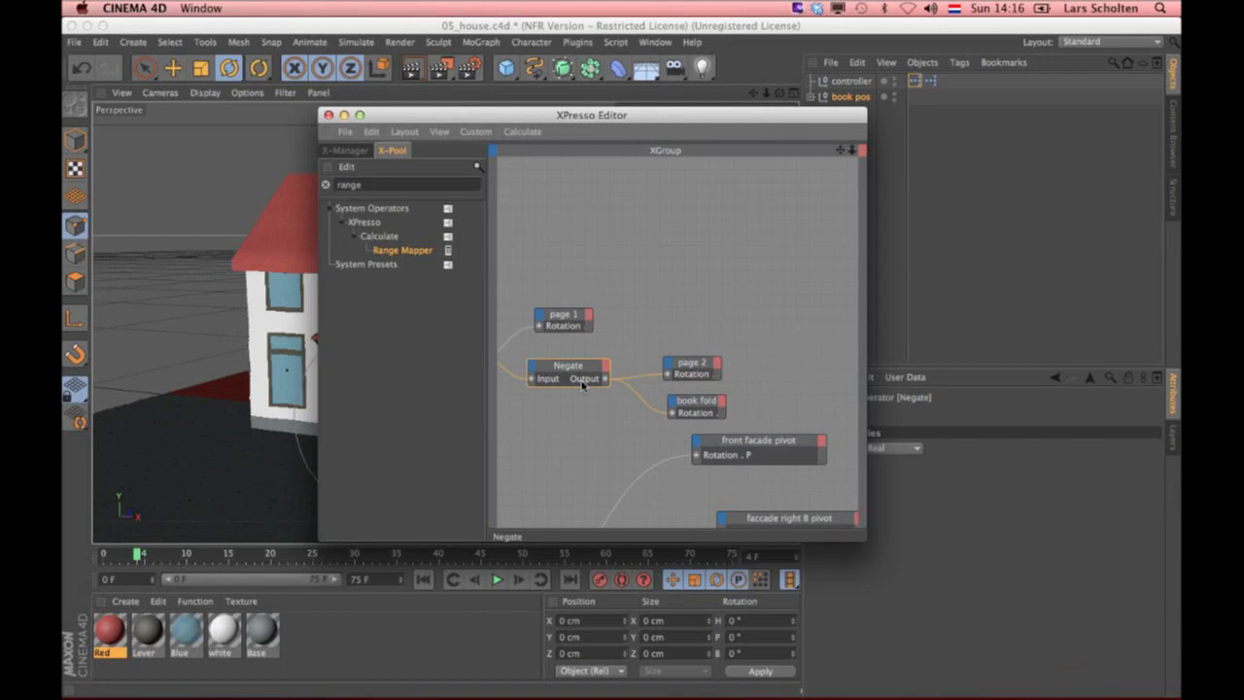
Step: Close the node editor and the 05_house project unsaved, then bring up the Open dialog
click(329, 115)
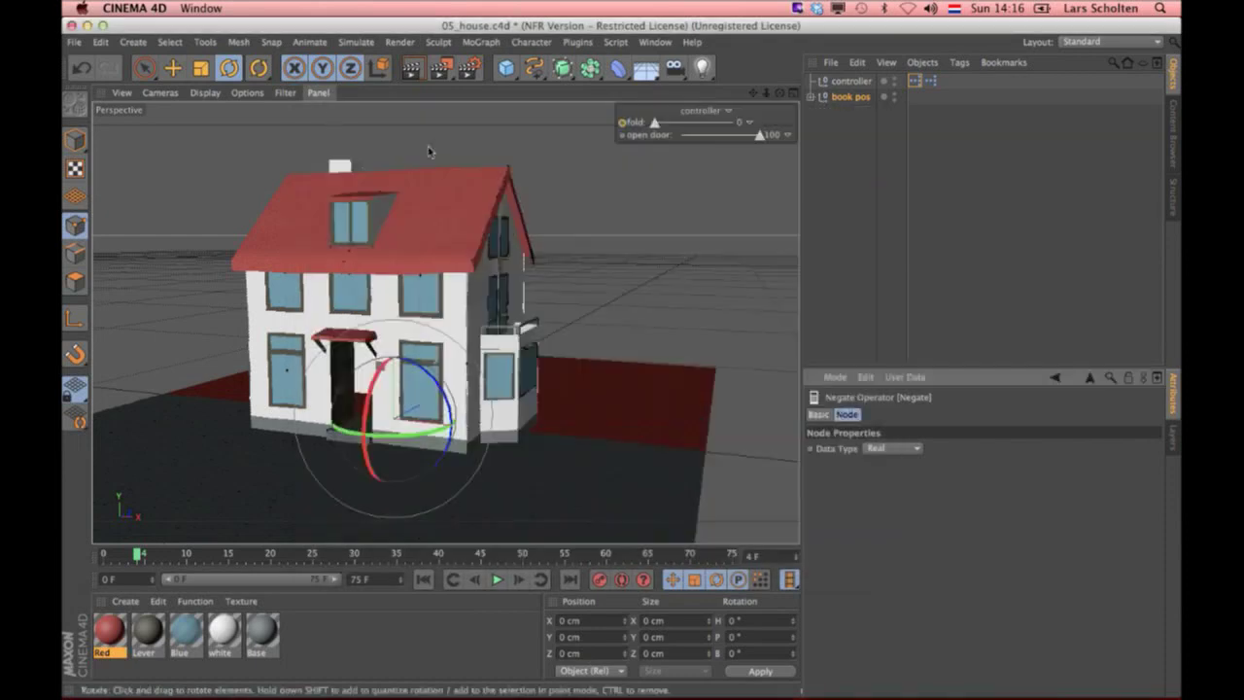
key(ctrl+F4)
click(583, 261)
key(ctrl+o)
Step: Open 04_peugeot.c4d, dismiss the missing-plugin alert, and drag controller.fold to fold the roof
key(Up)
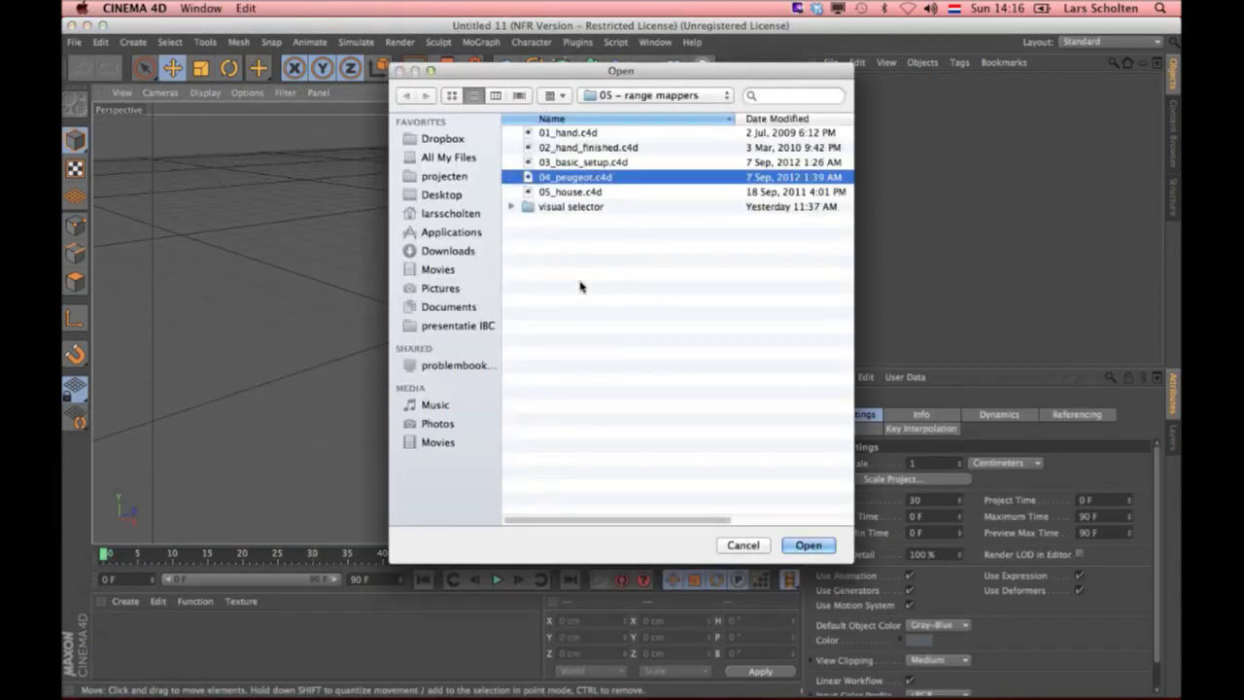
key(Return)
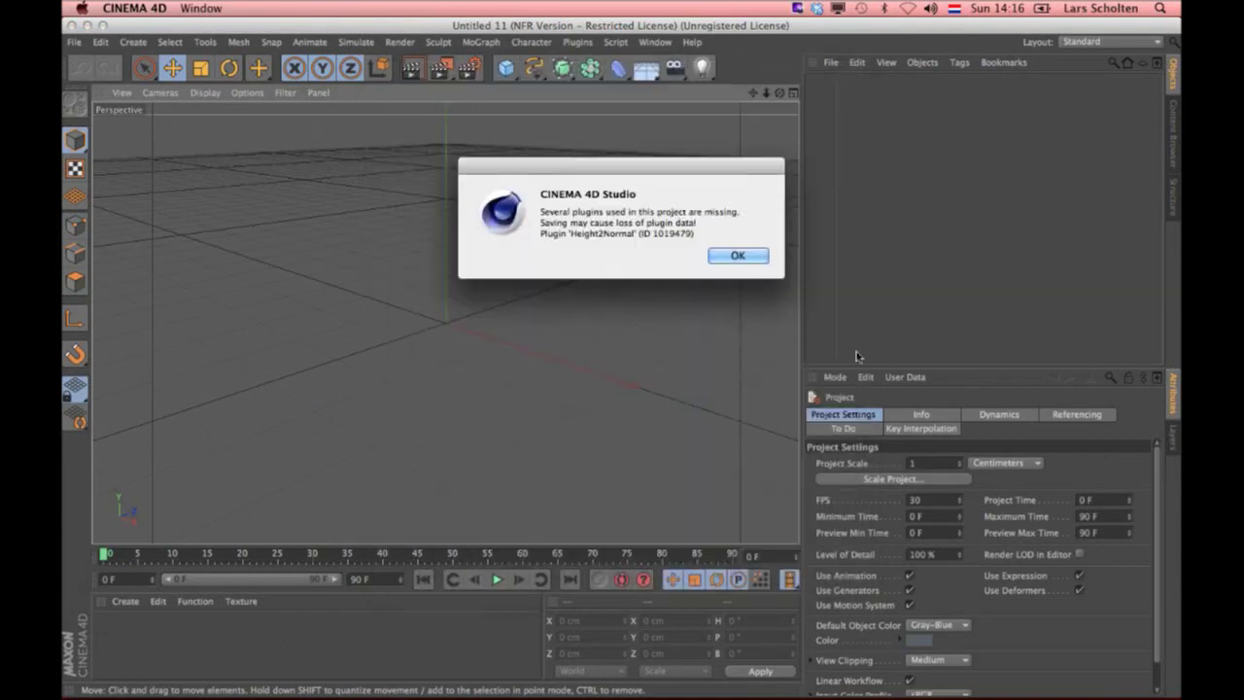
click(751, 259)
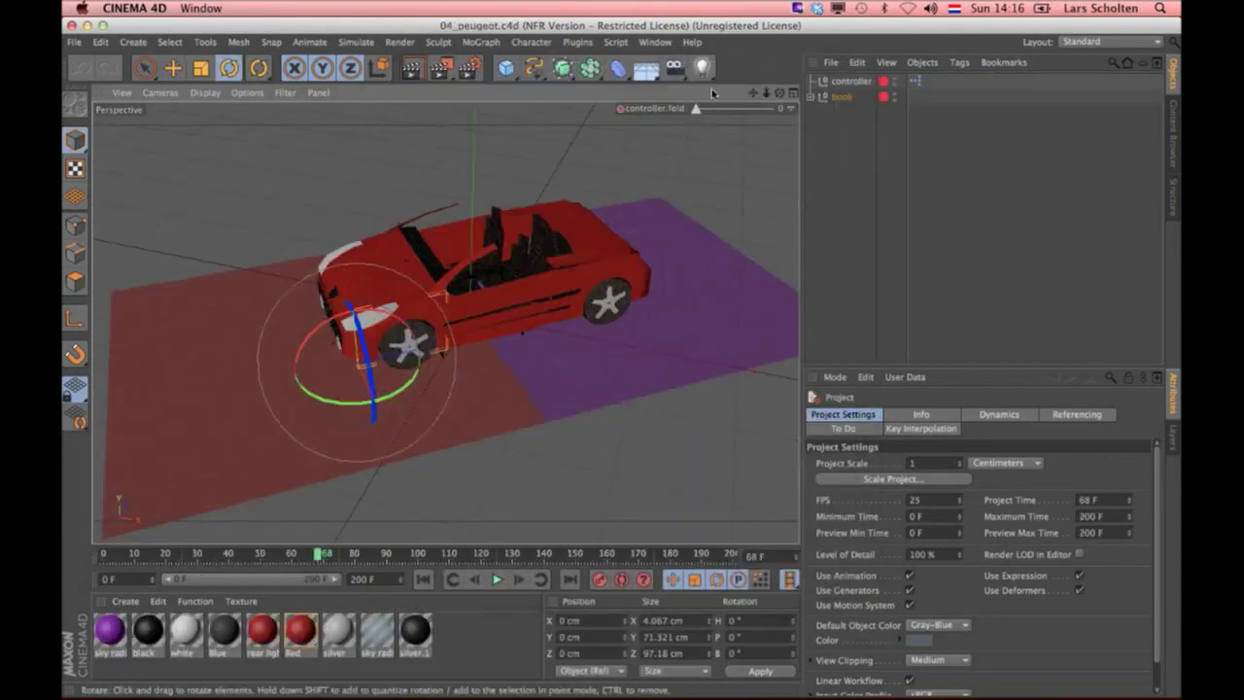
drag(697, 114, 738, 114)
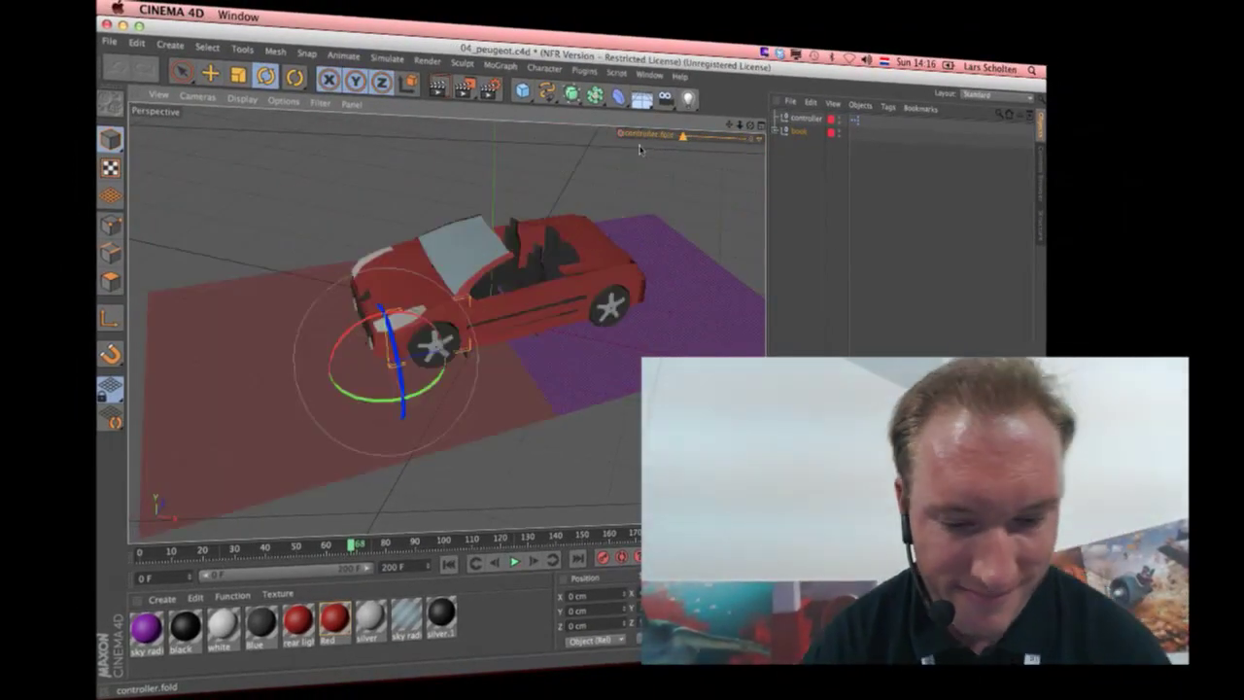
Step: Close the Peugeot scene without saving and switch to the Keynote presentation
key(super+w)
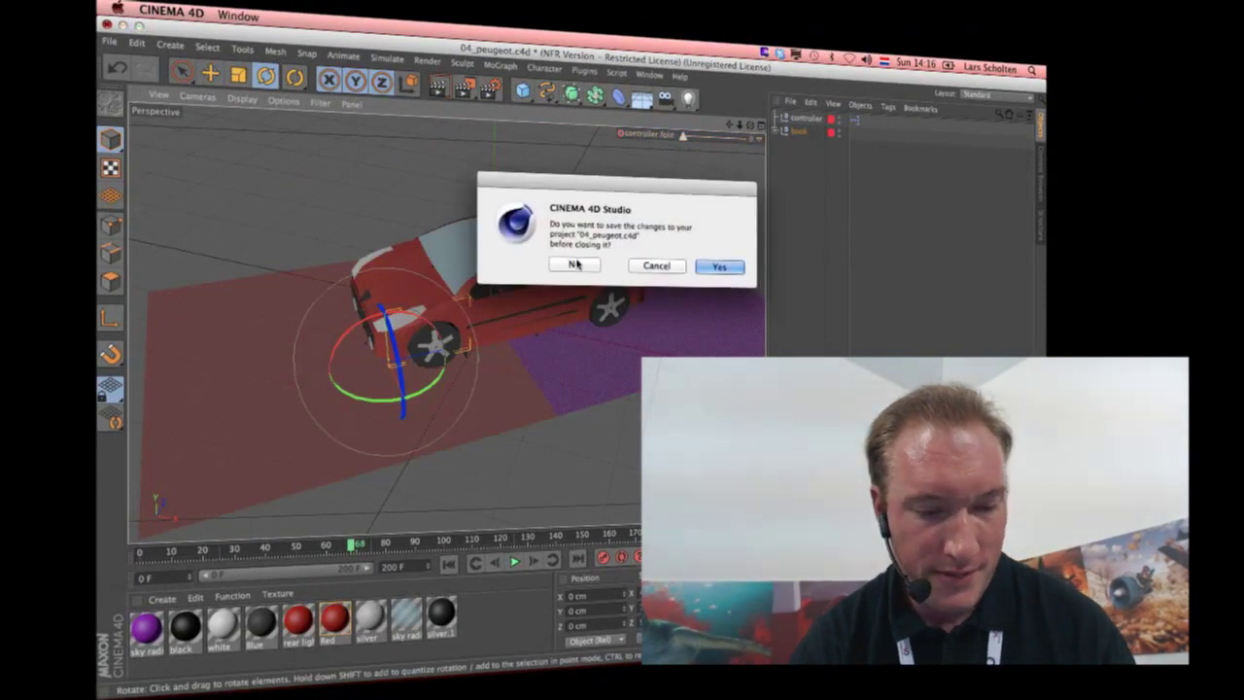
click(573, 265)
key(super+Tab)
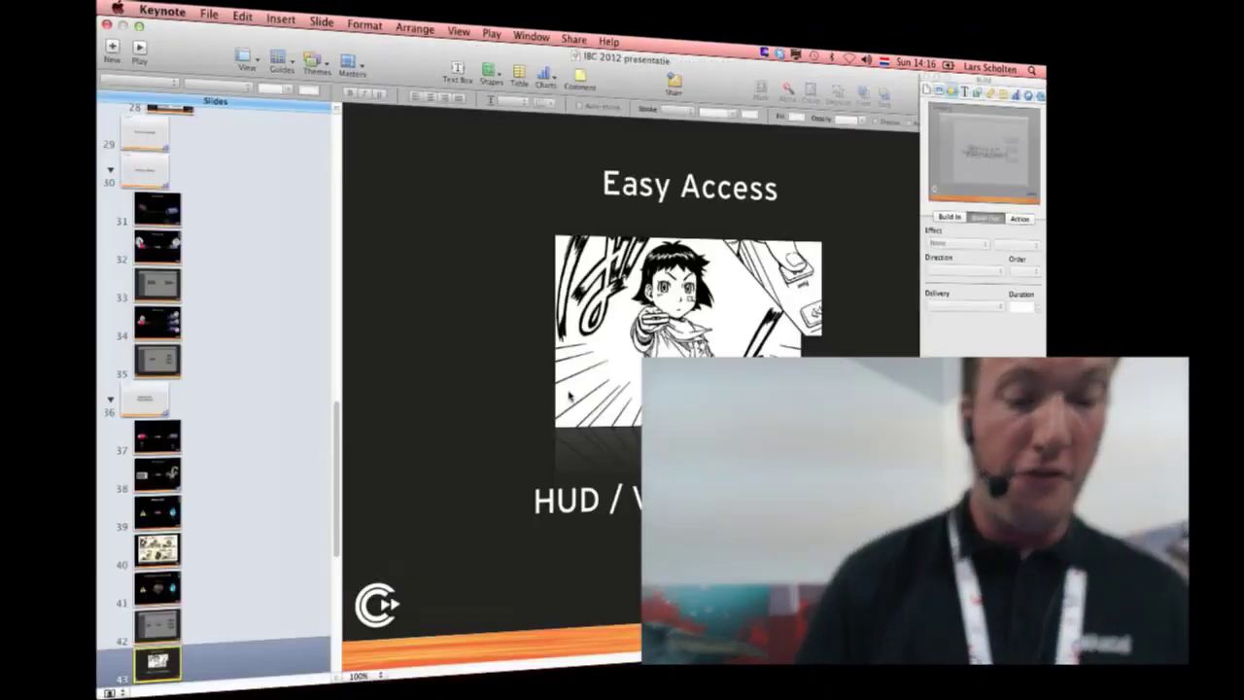
Step: Play the Keynote slideshow and advance to the Modeling & Materials slide
key(alt+super+p)
key(Right)
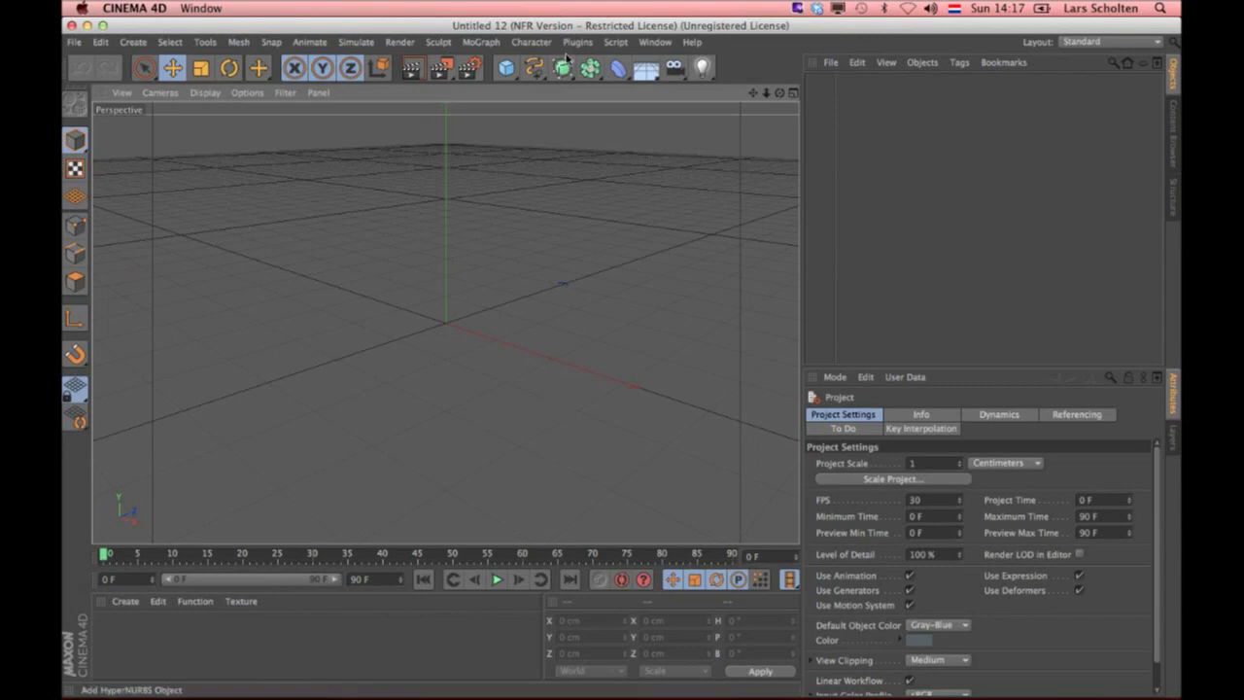
Step: Add a Platonic solid to the scene and orbit around it
click(505, 76)
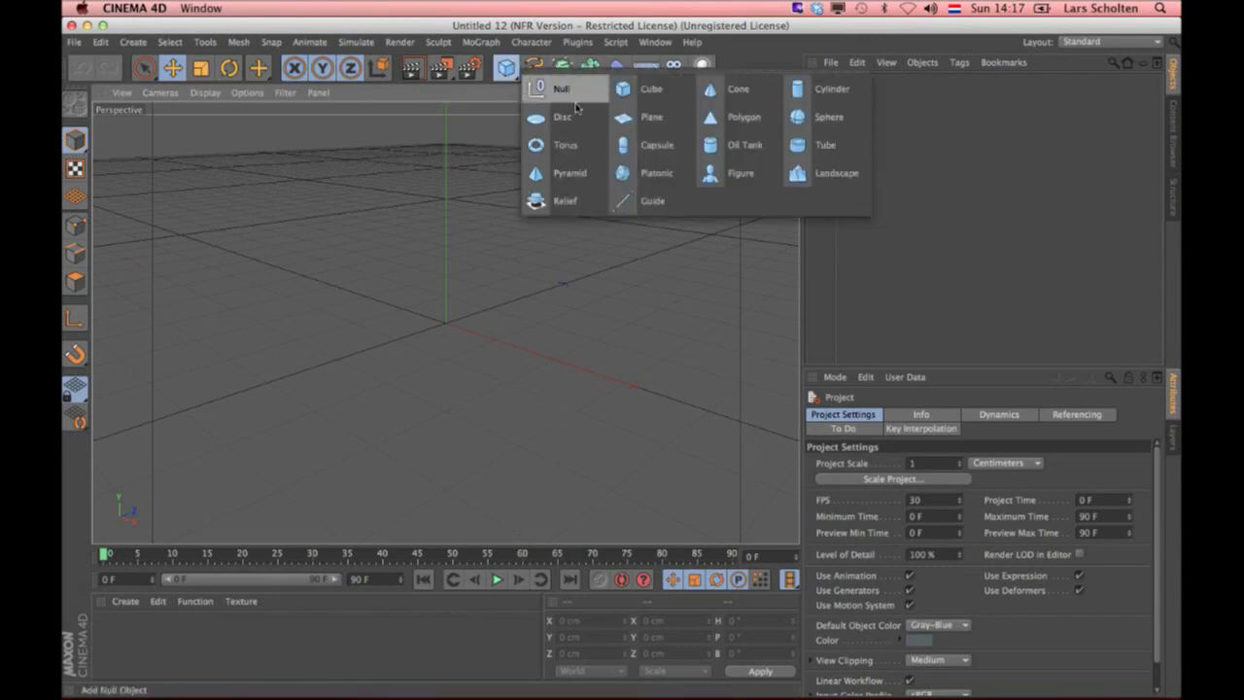
click(636, 173)
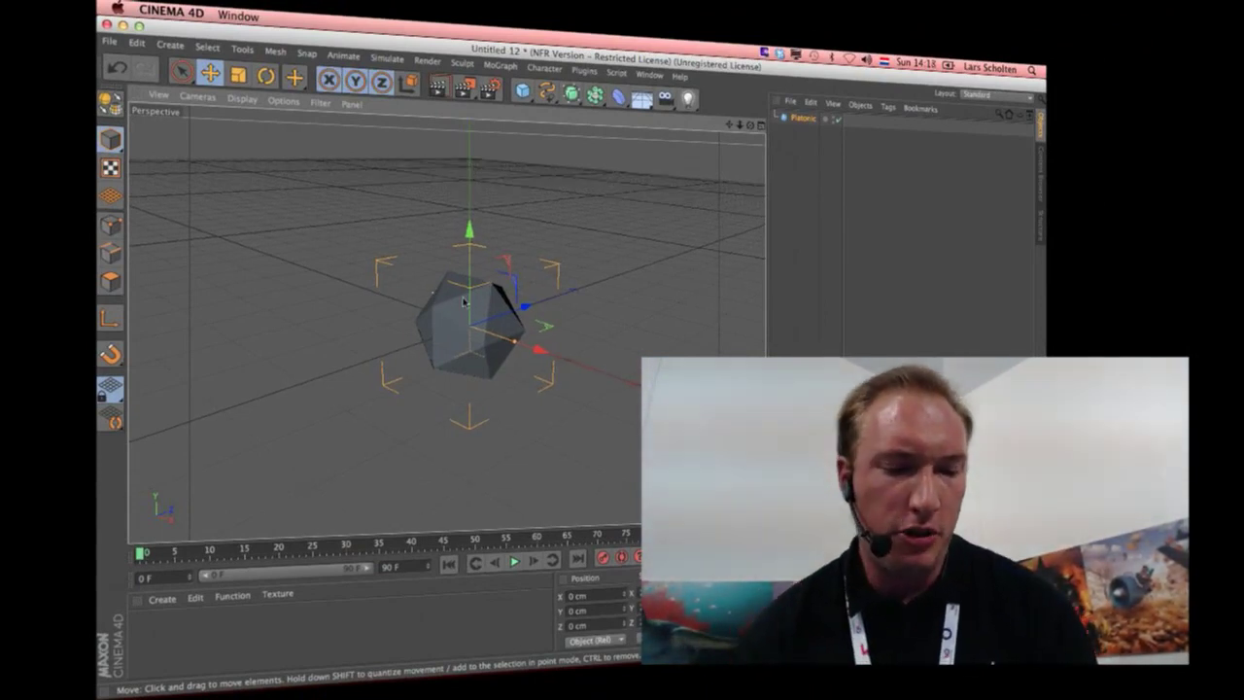
scroll(525, 353, up, 3)
alt+drag(525, 353, 573, 359)
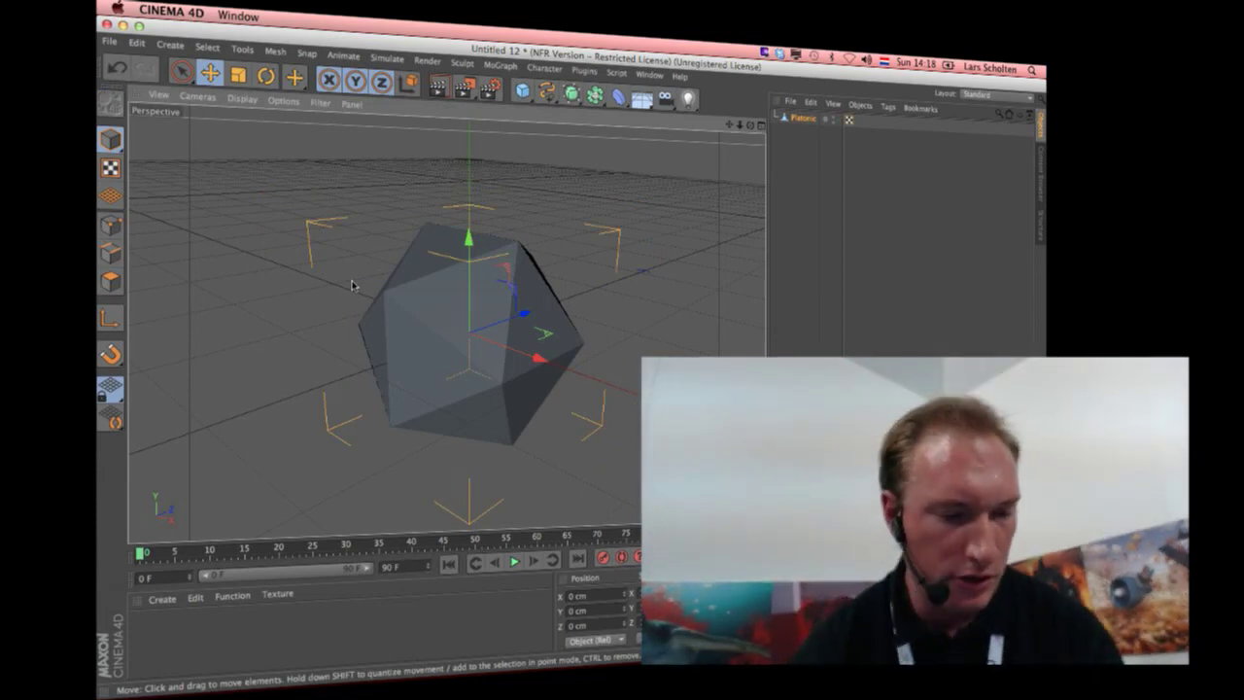
Step: In polygon mode, paint-select the upper triangular faces of the icosahedron with Live Selection
key(9)
click(110, 281)
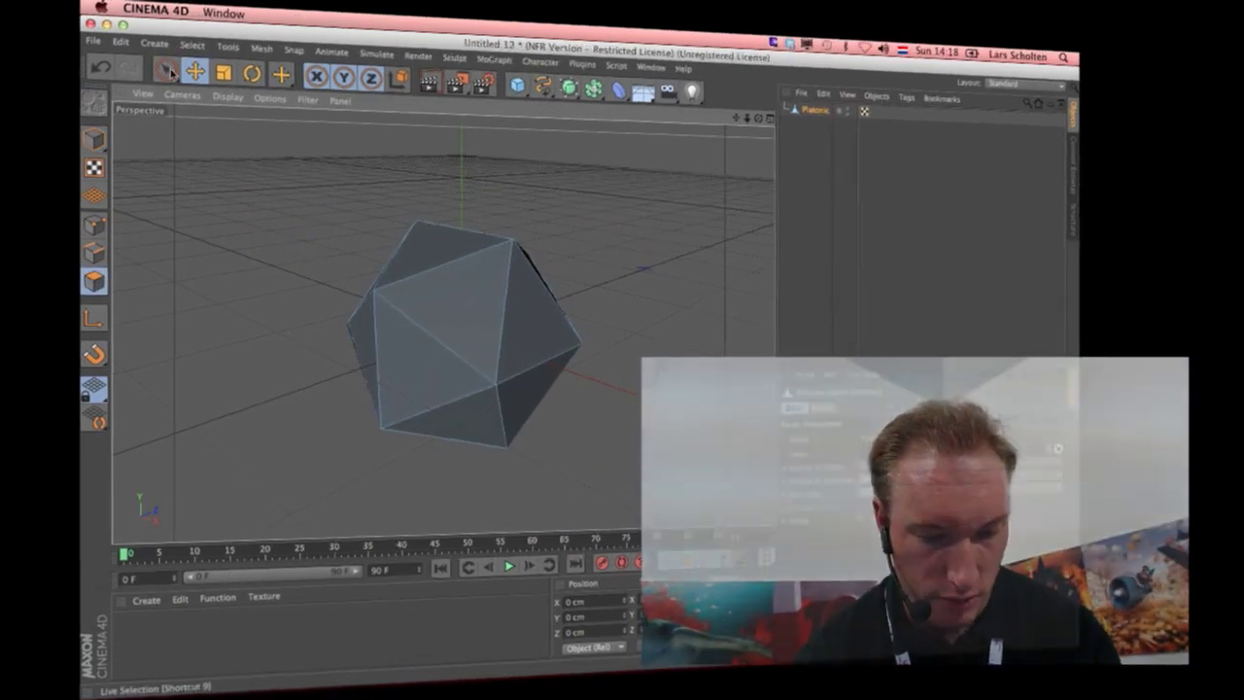
drag(389, 248, 404, 281)
click(413, 301)
mouse_move(305, 363)
alt+mouse_down()
mouse_move(569, 369)
mouse_move(316, 320)
alt+mouse_up()
mouse_move(630, 391)
alt+mouse_down()
mouse_move(486, 411)
mouse_move(428, 456)
mouse_move(320, 472)
alt+mouse_up()
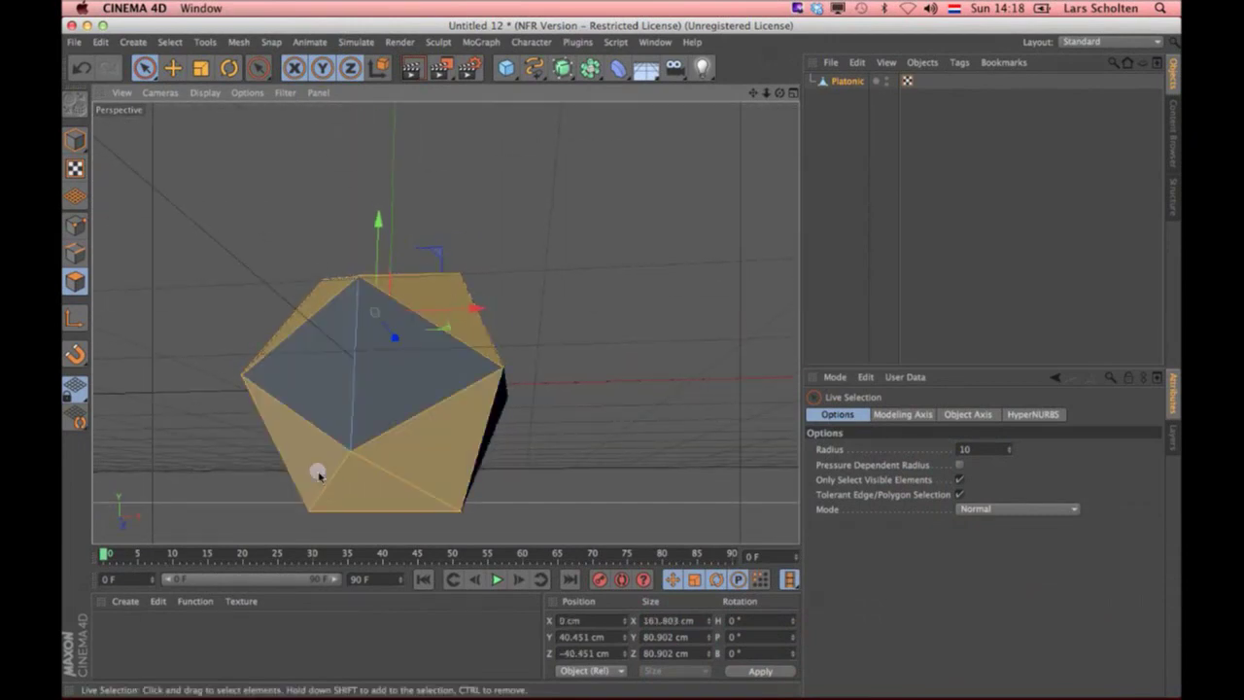
Step: Inset the faces about 10 cm, extrude them inward, add a HyperNURBS parent, then close unsaved
key(i)
drag(625, 269, 486, 319)
key(d)
mouse_move(552, 344)
alt+mouse_down()
mouse_move(616, 264)
mouse_move(447, 350)
mouse_move(431, 500)
mouse_move(564, 188)
alt+mouse_up()
alt+click(563, 70)
mouse_move(621, 242)
alt+mouse_down()
mouse_move(619, 386)
mouse_move(632, 153)
mouse_move(618, 137)
alt+mouse_up()
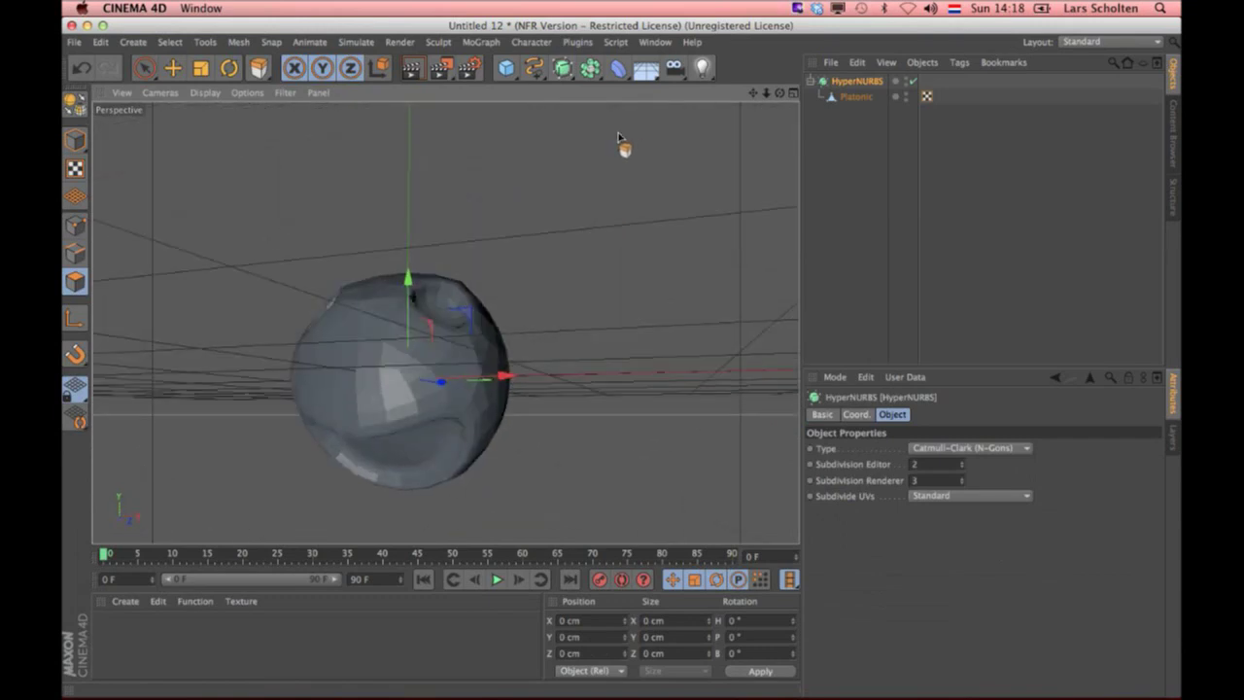
key(super+w)
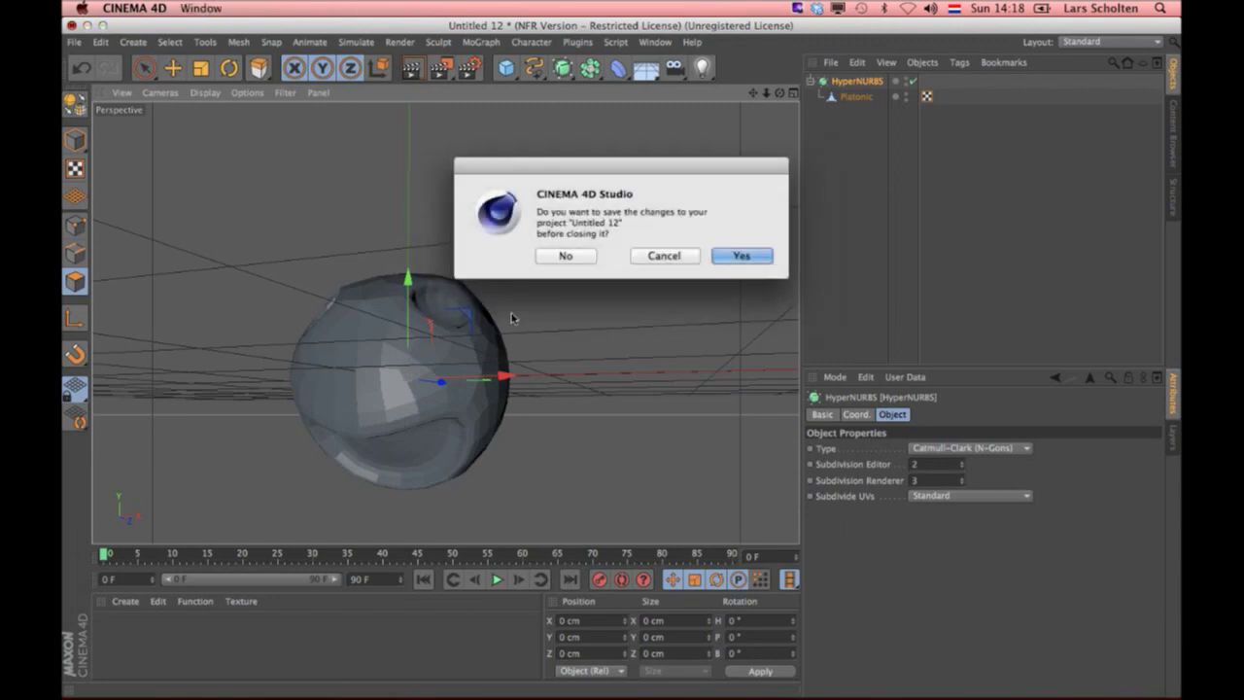
click(583, 256)
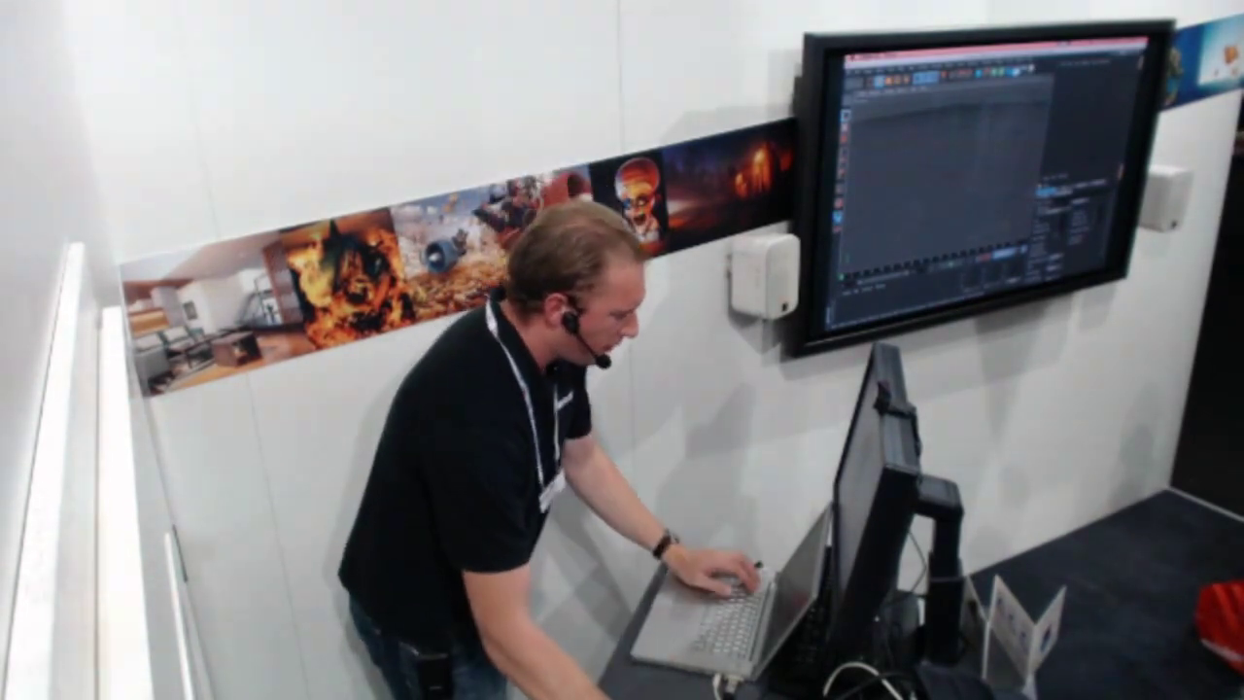
Step: Add a Rectangle spline from the spline shapes list
click(989, 72)
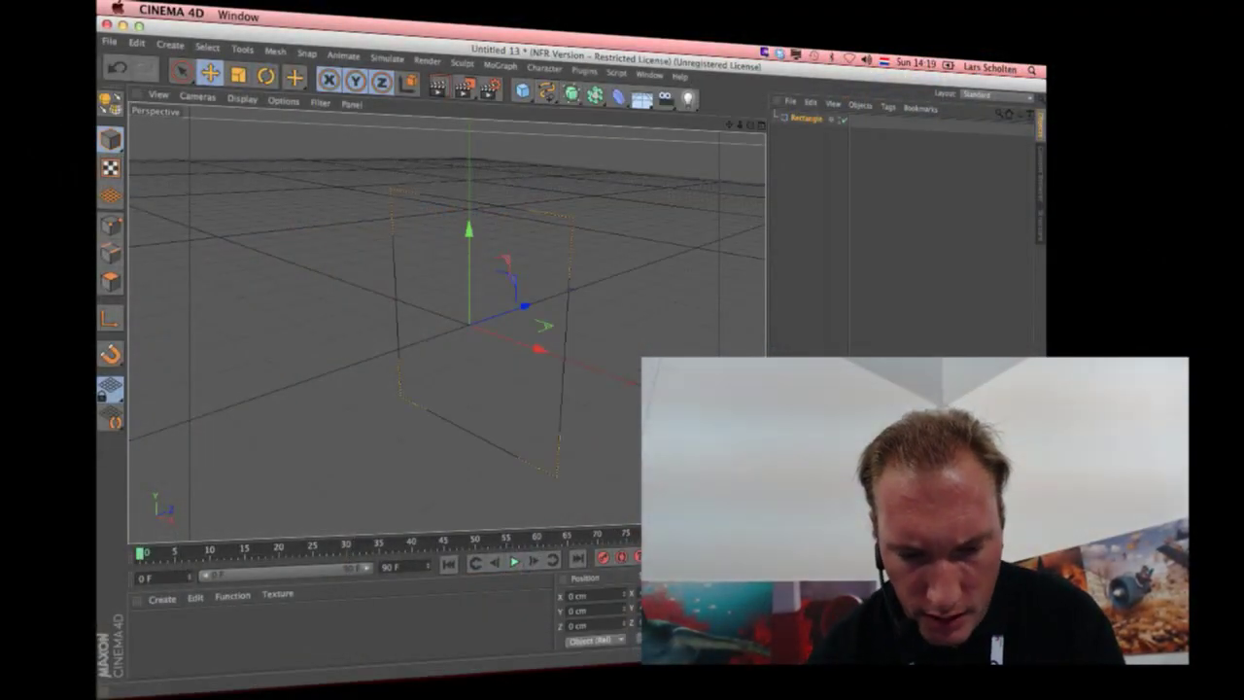
Step: Add a second rectangle, scale it to 170 cm, and raise it into the frame's upper half
mouse_move(583, 356)
alt+mouse_down()
mouse_move(508, 354)
mouse_move(505, 397)
alt+mouse_up()
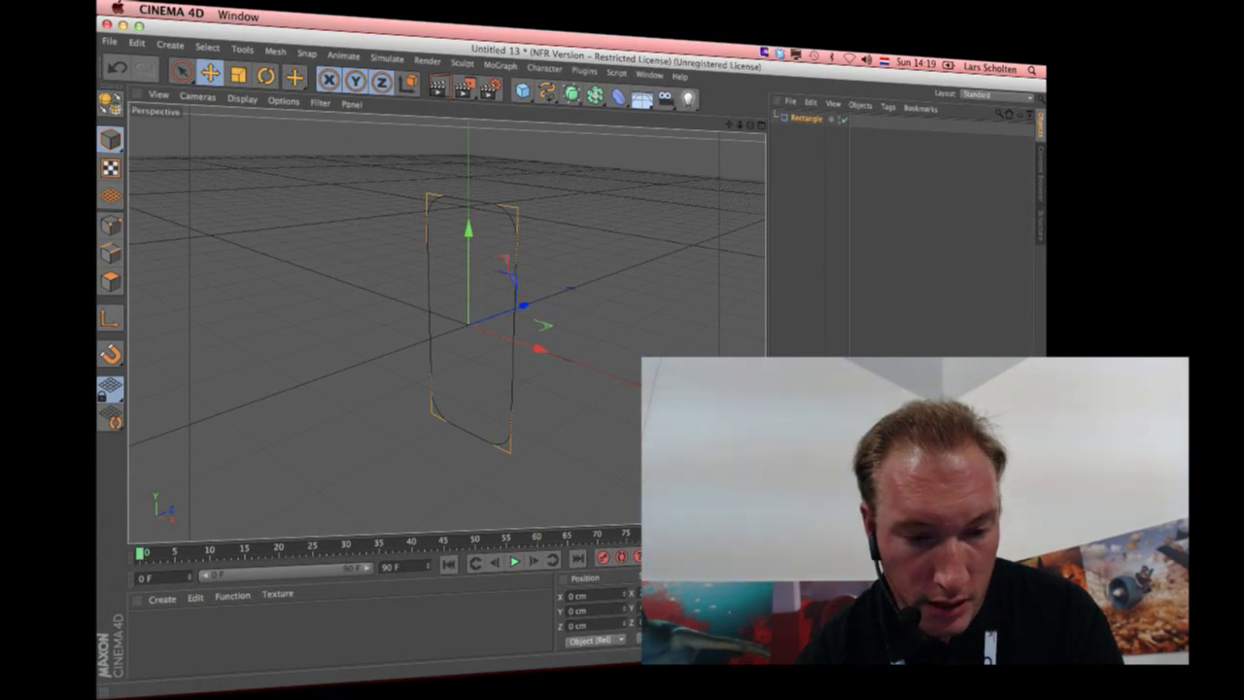
click(546, 90)
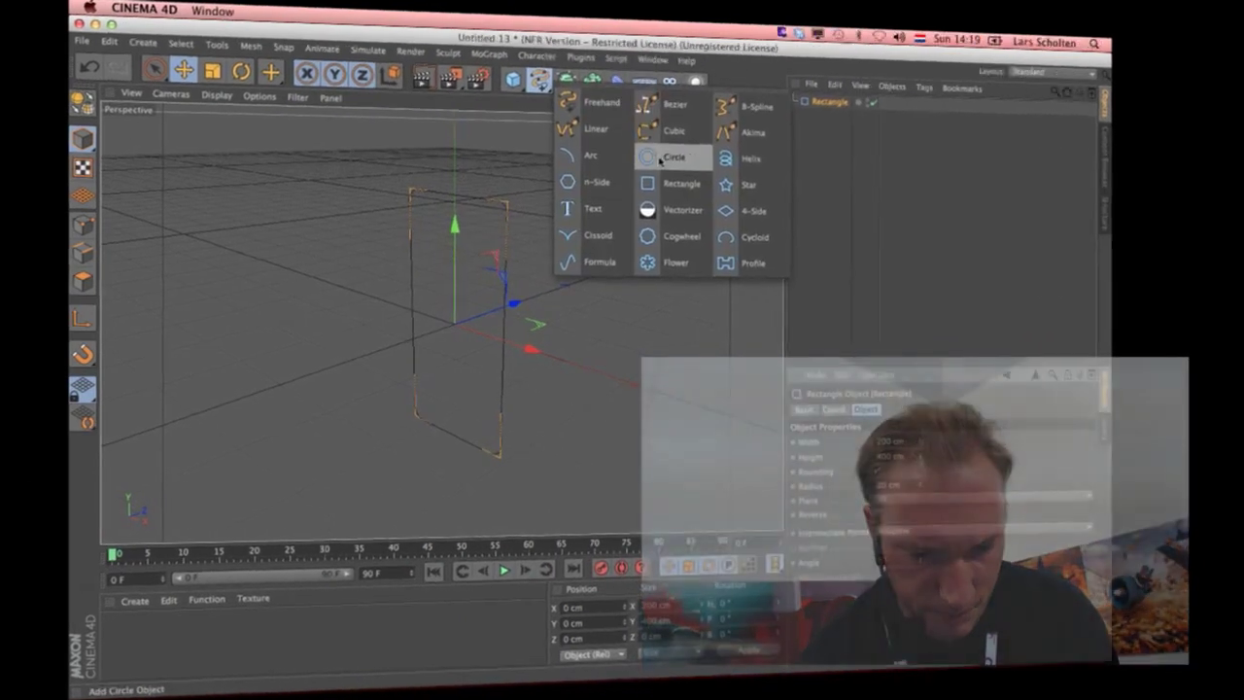
click(622, 175)
key(t)
drag(577, 269, 347, 357)
drag(447, 219, 455, 155)
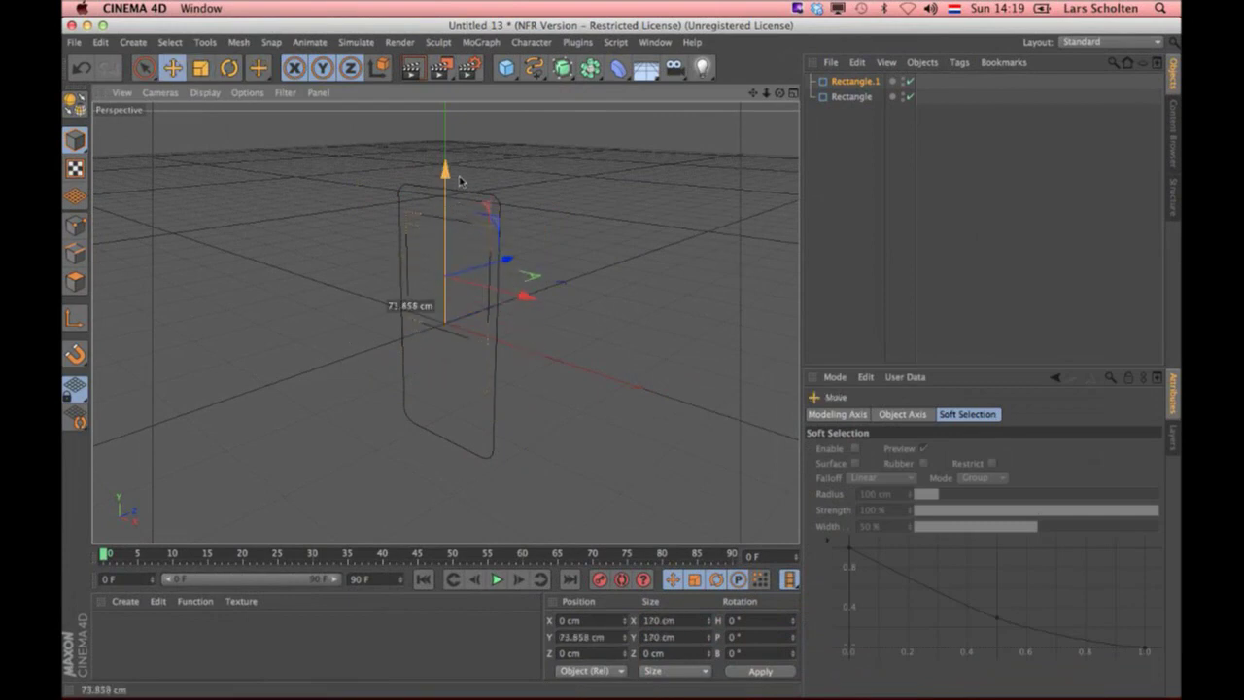
Step: Add a circle scaled to 146.8 cm, move it into the lower half, and enable Ring
click(534, 67)
click(670, 146)
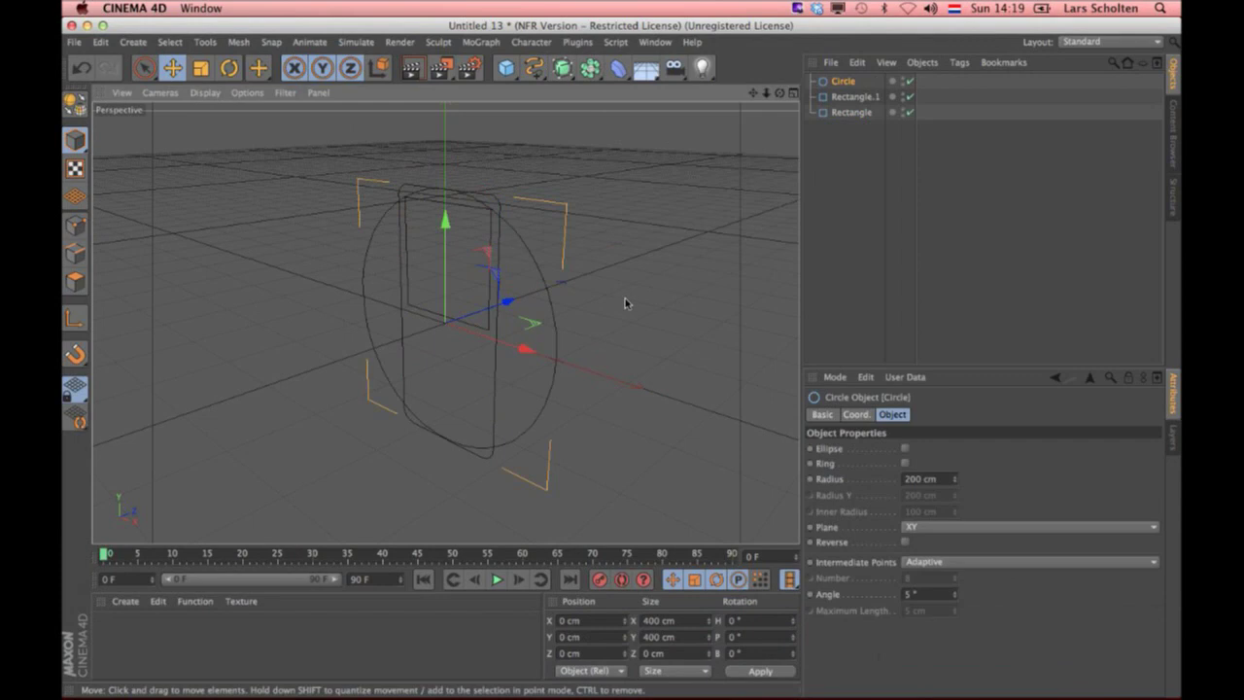
key(t)
drag(575, 327, 411, 305)
key(e)
drag(444, 219, 439, 301)
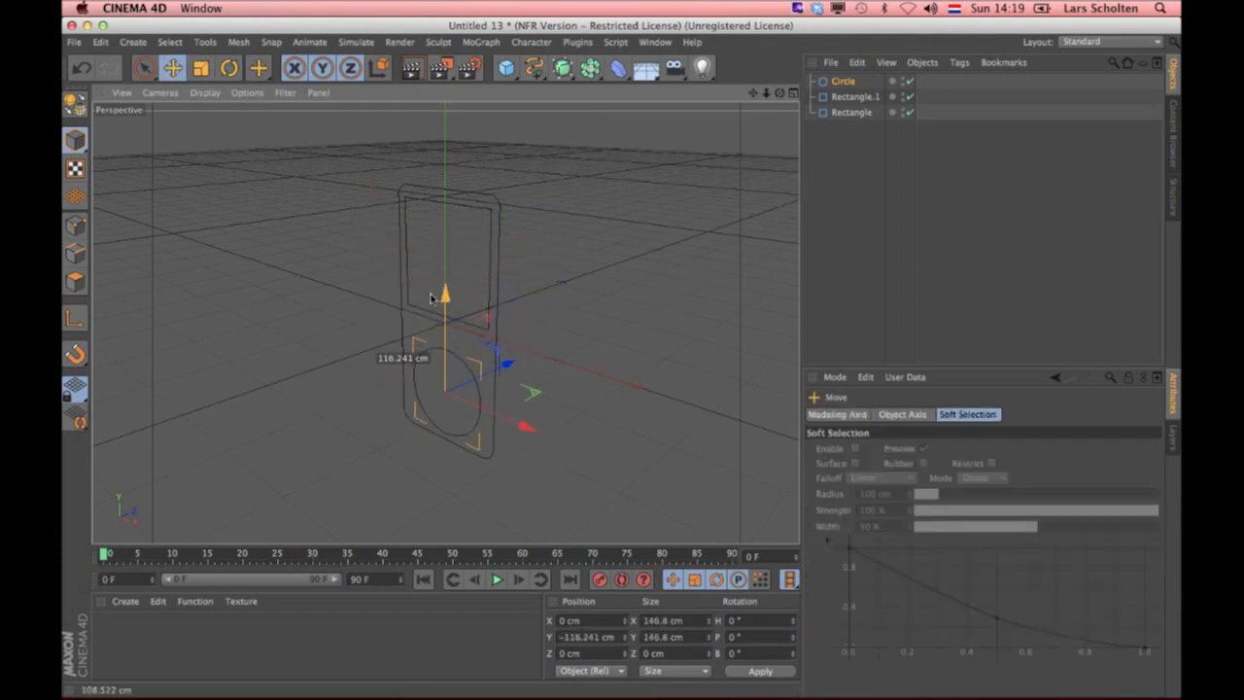
click(843, 81)
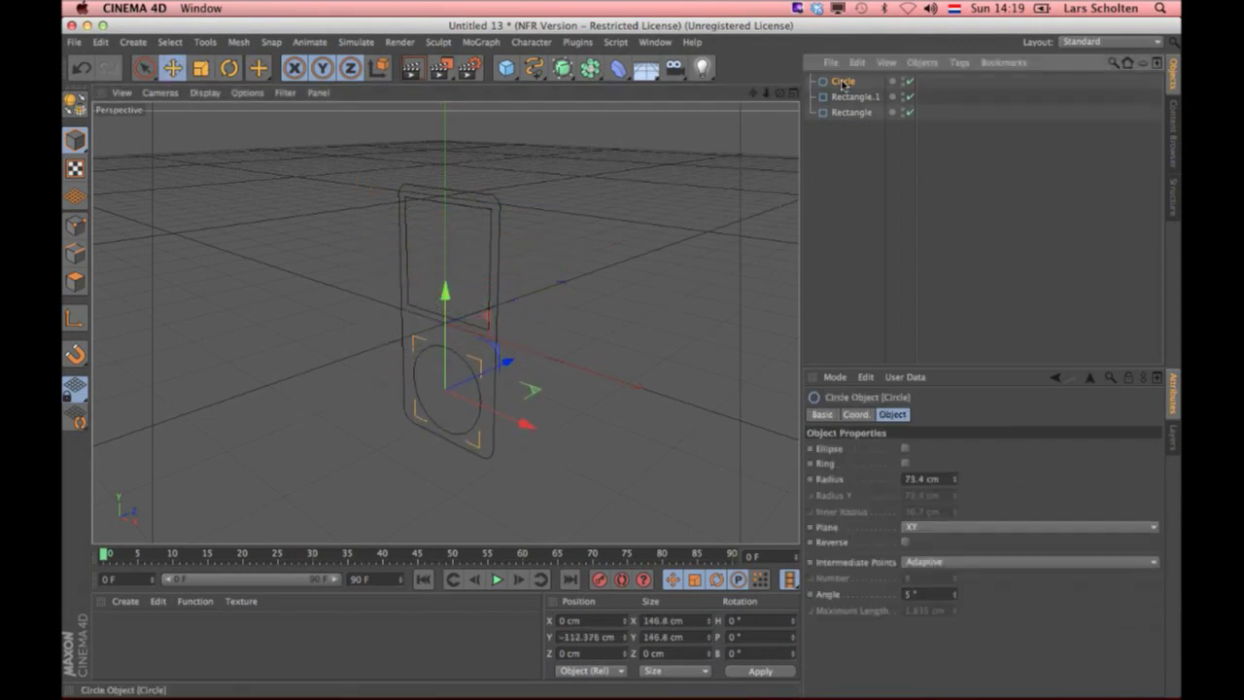
click(905, 463)
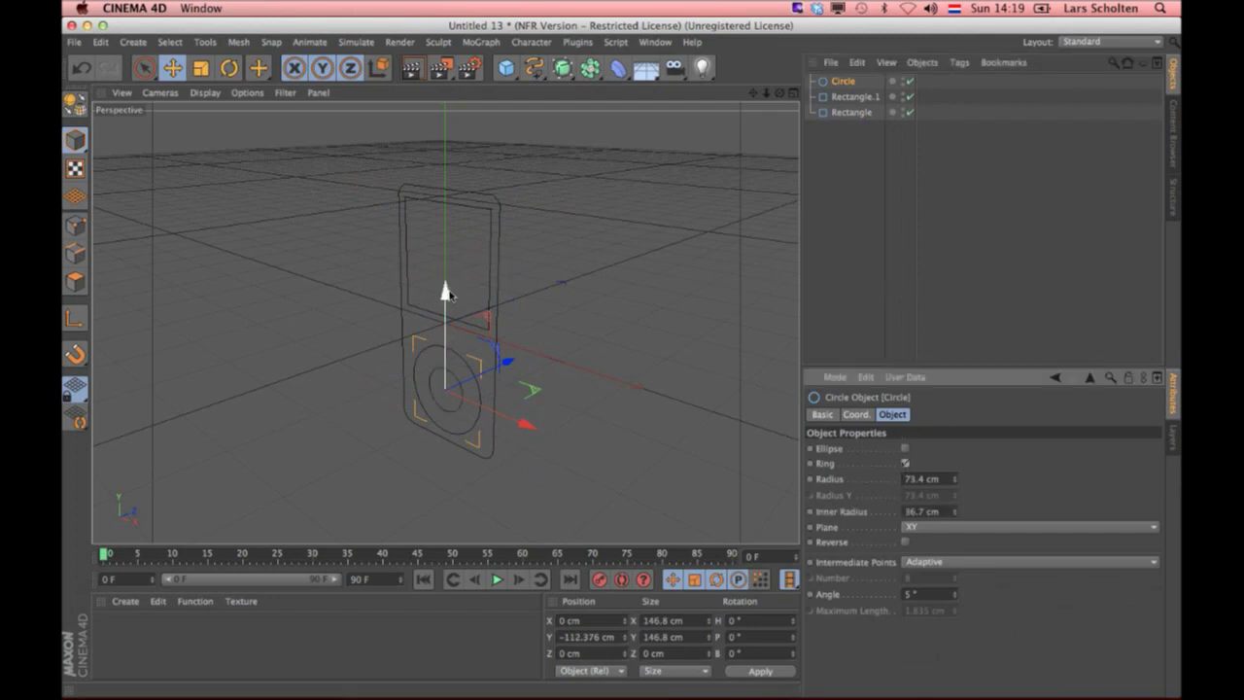
Step: Make all three splines editable, connect them into one, and extrude it 20 cm deep
drag(444, 291, 444, 281)
drag(962, 235, 814, 65)
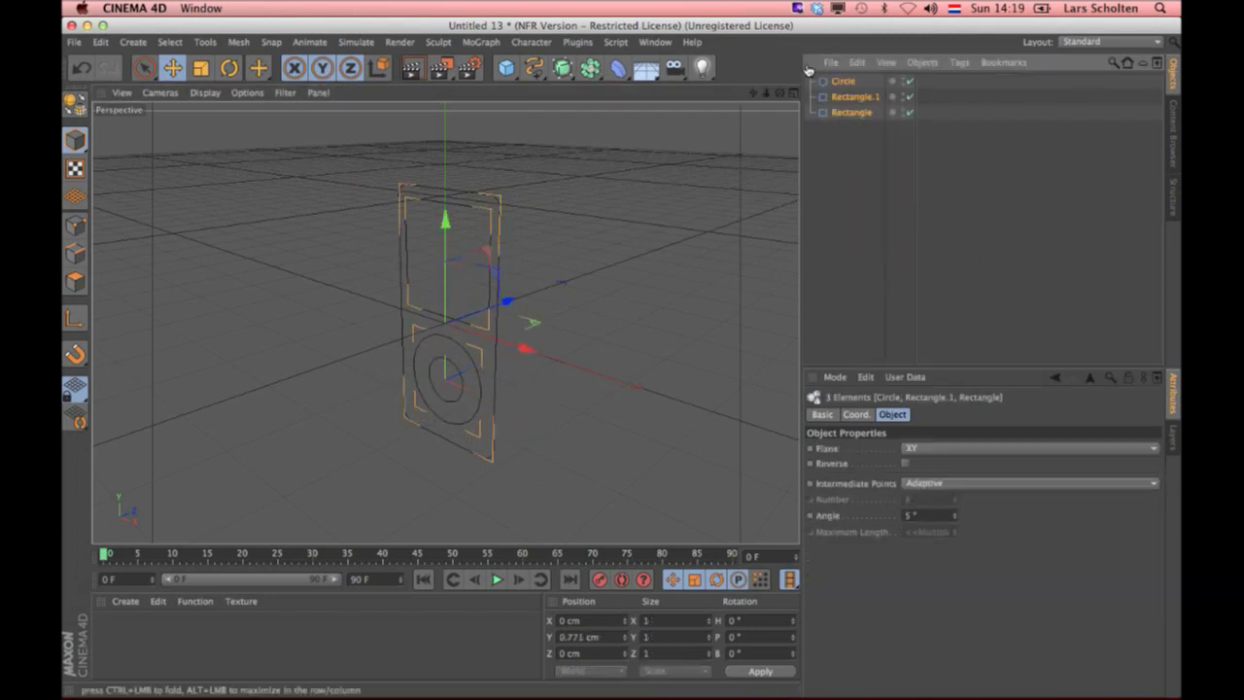
key(c)
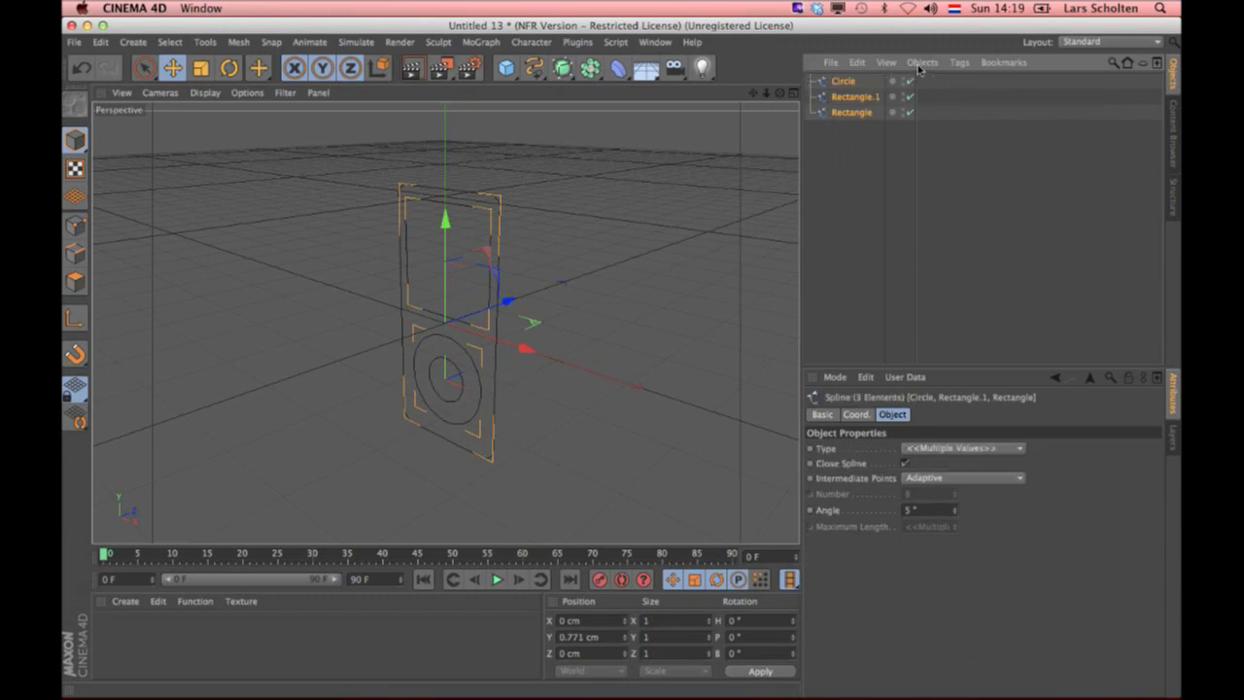
click(922, 62)
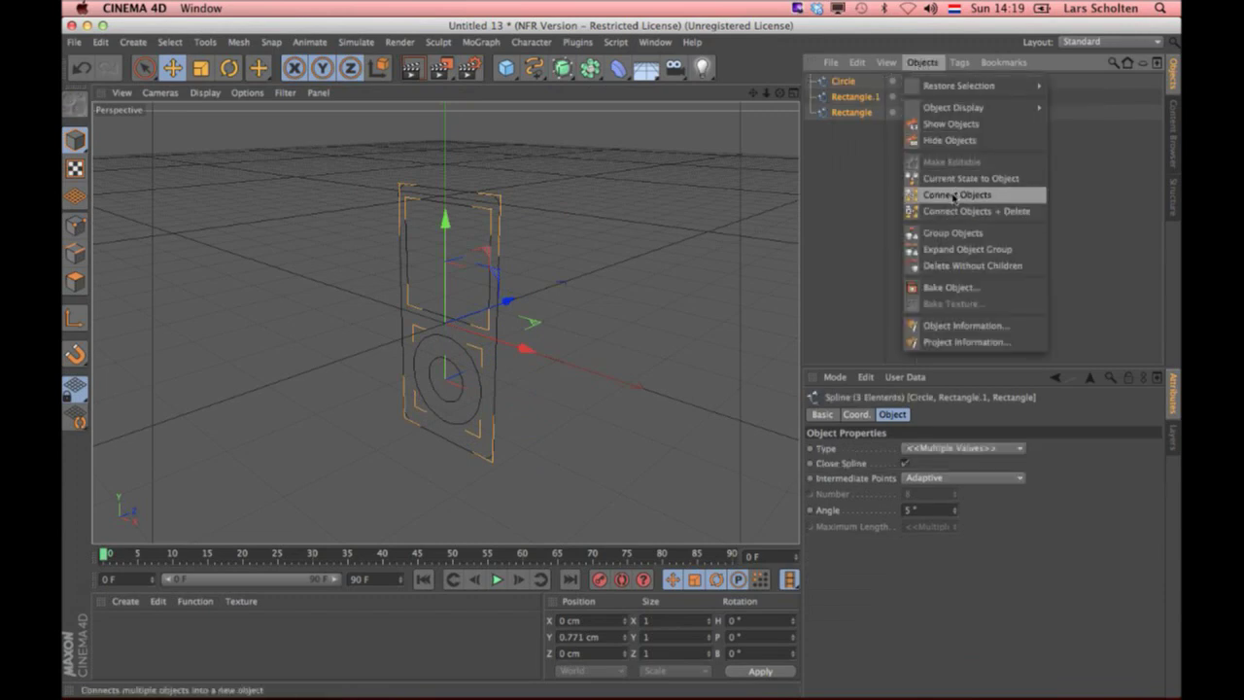
click(953, 211)
mouse_move(561, 67)
mouse_down()
mouse_move(579, 98)
mouse_move(686, 100)
mouse_up()
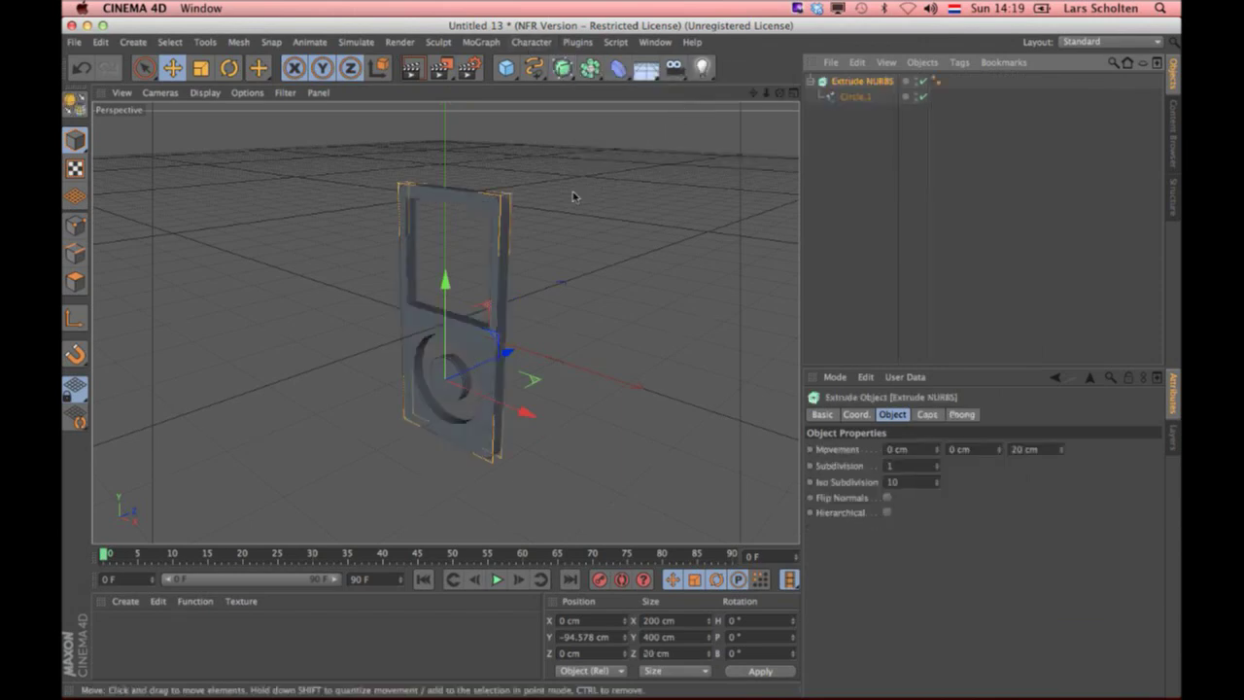
key(super+F4)
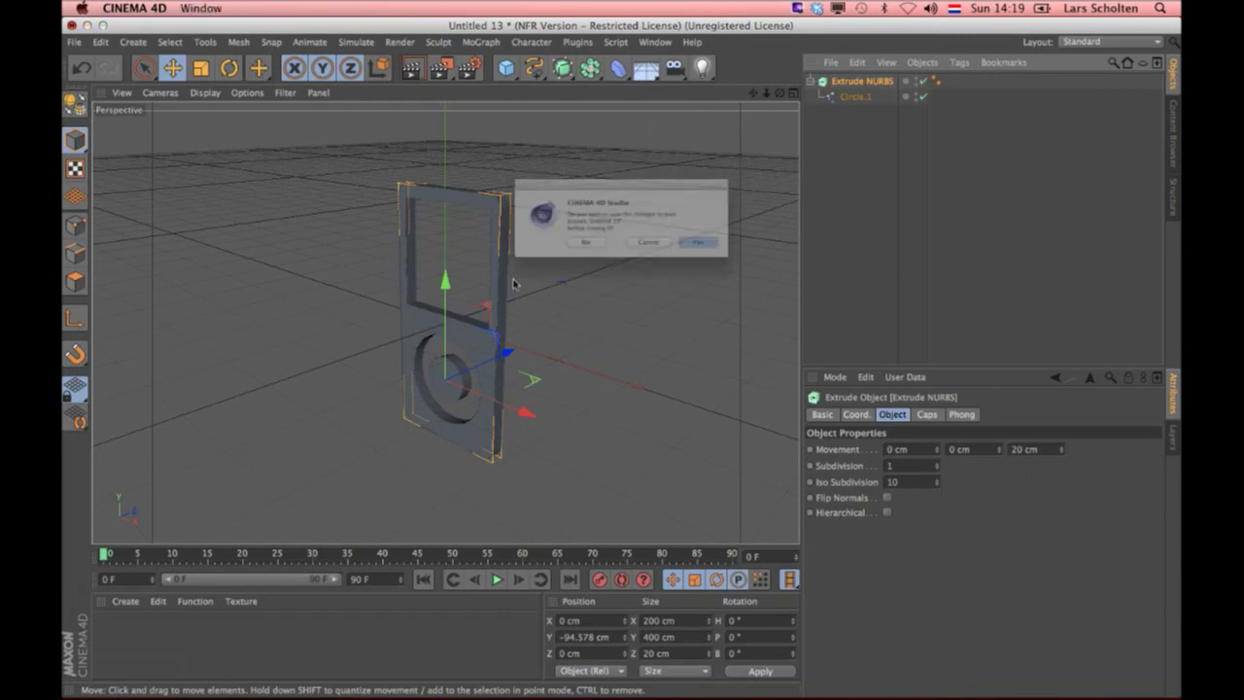
Step: Discard the current scene unsaved and open peugeot_206_01.c4d from the 06 – modeling folder
click(580, 258)
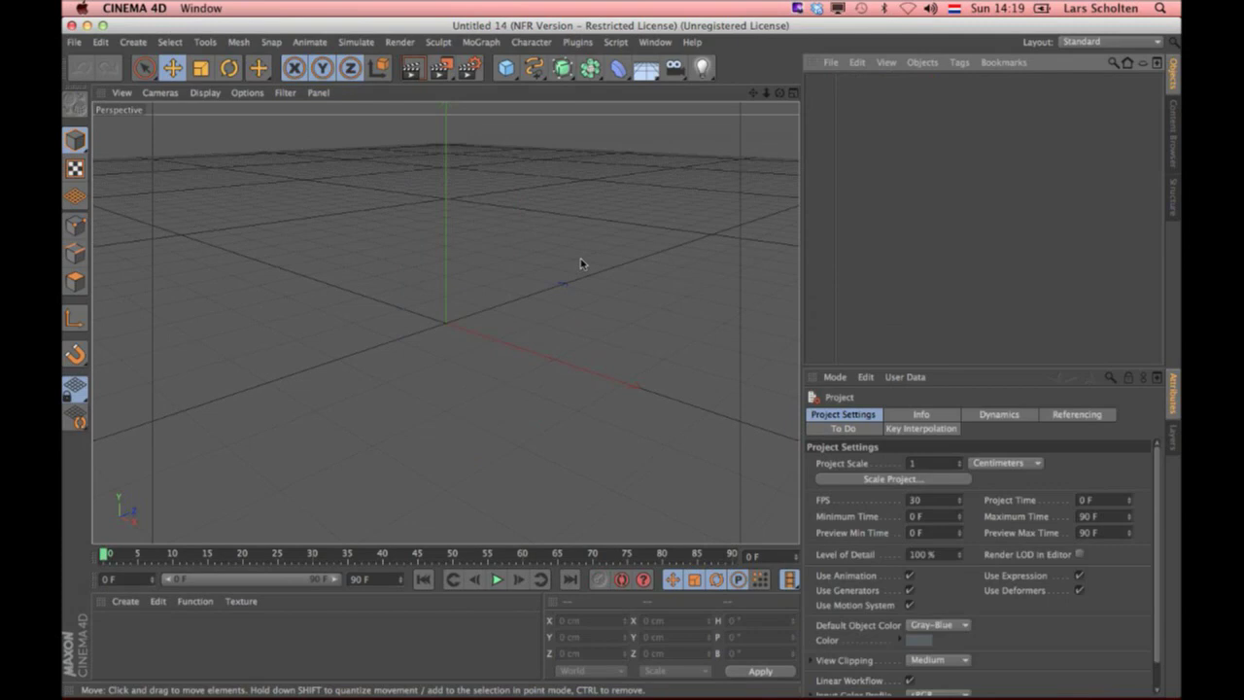
key(super+o)
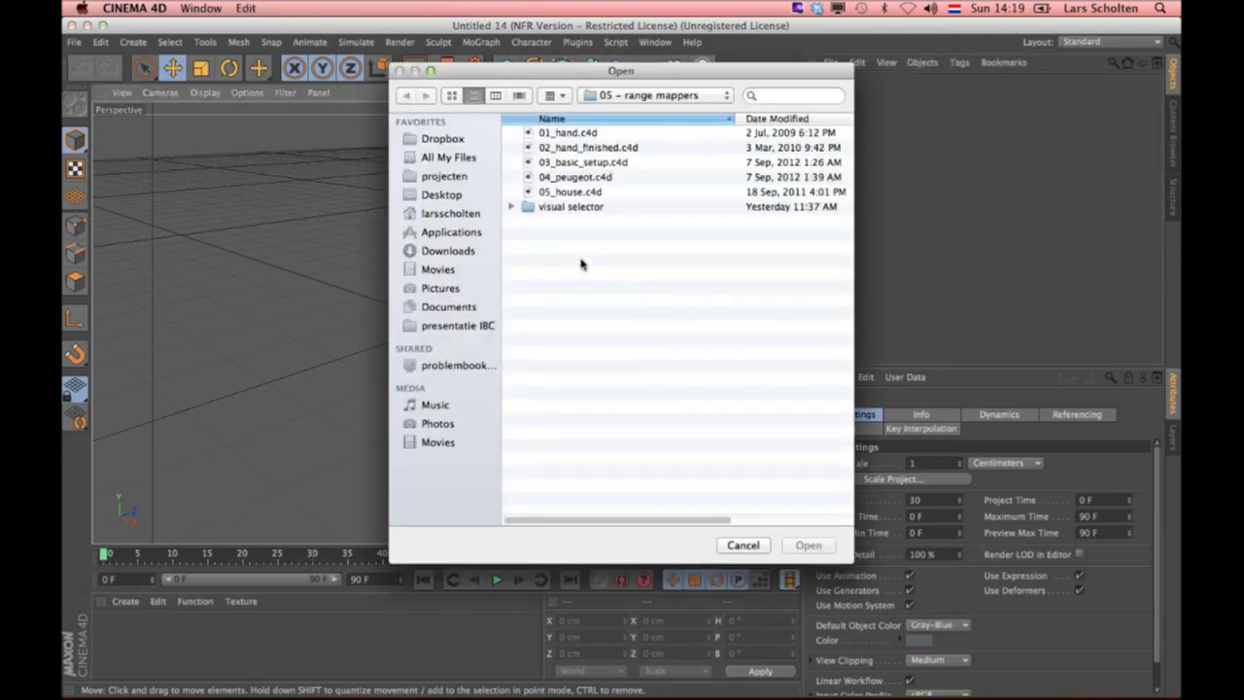
key(super+Up)
key(Up)
key(Up)
key(Up)
key(Up)
key(Down)
key(Return)
key(Down)
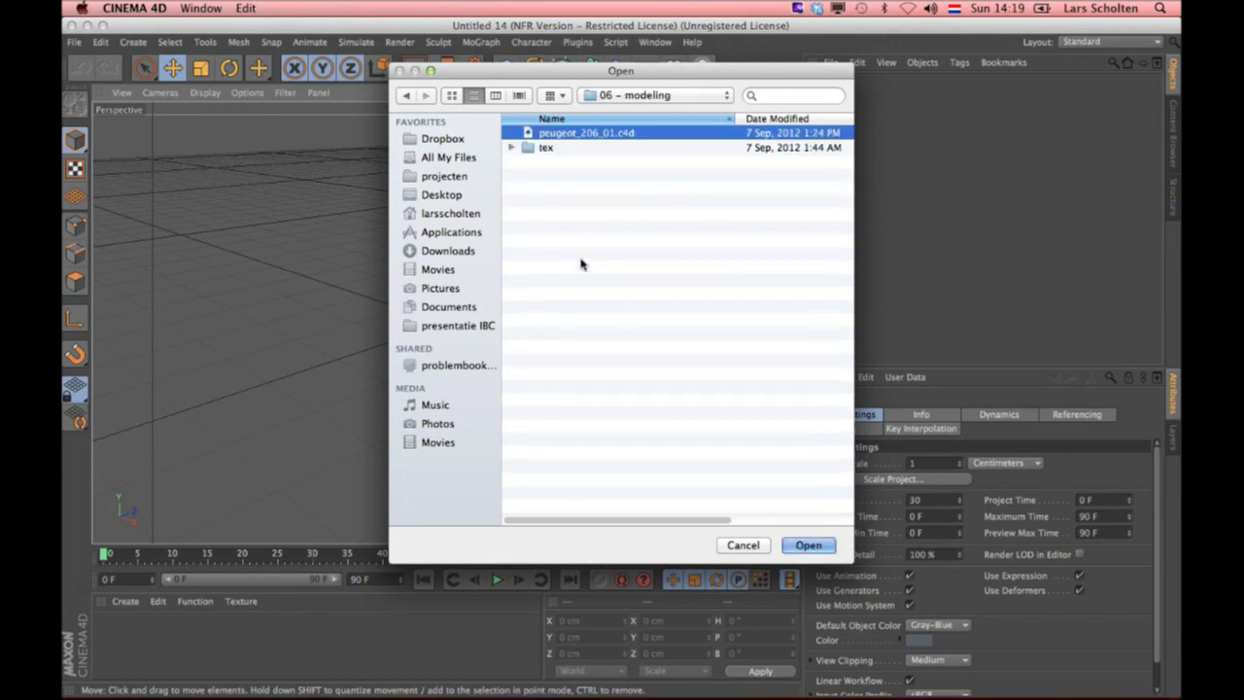
key(Return)
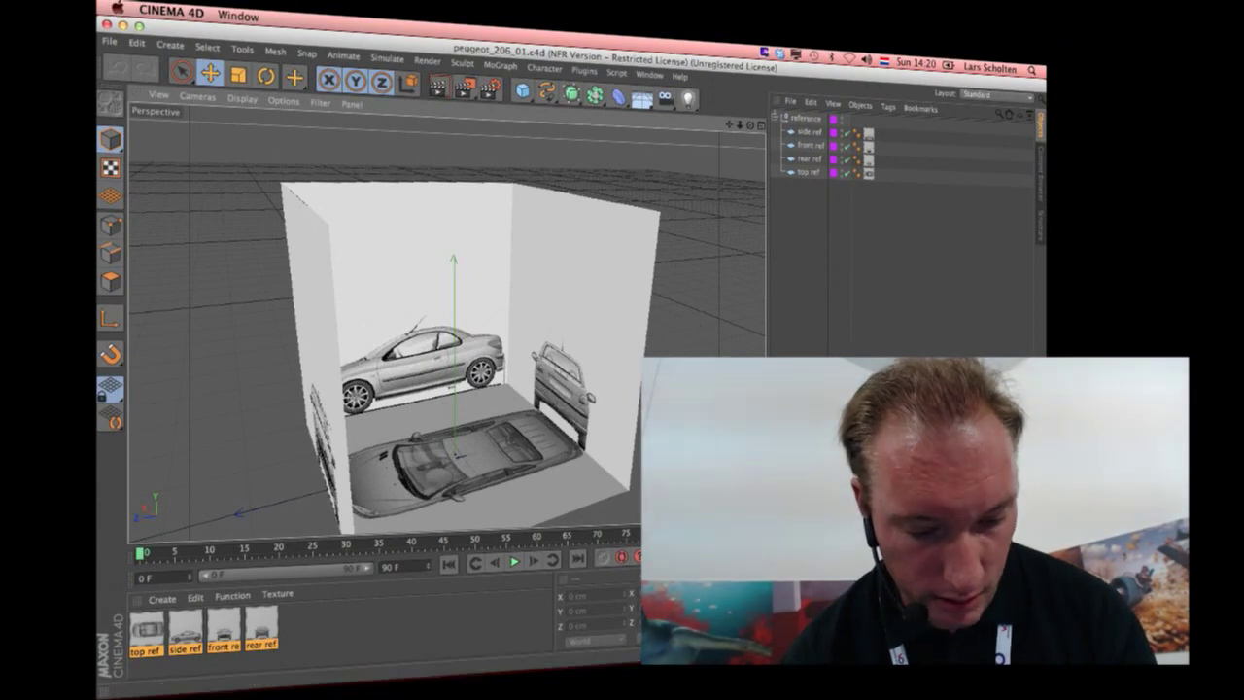
Step: Undo an accidental reference-plane move and switch the viewport to the Left side camera
drag(562, 292, 632, 292)
key(ctrl+z)
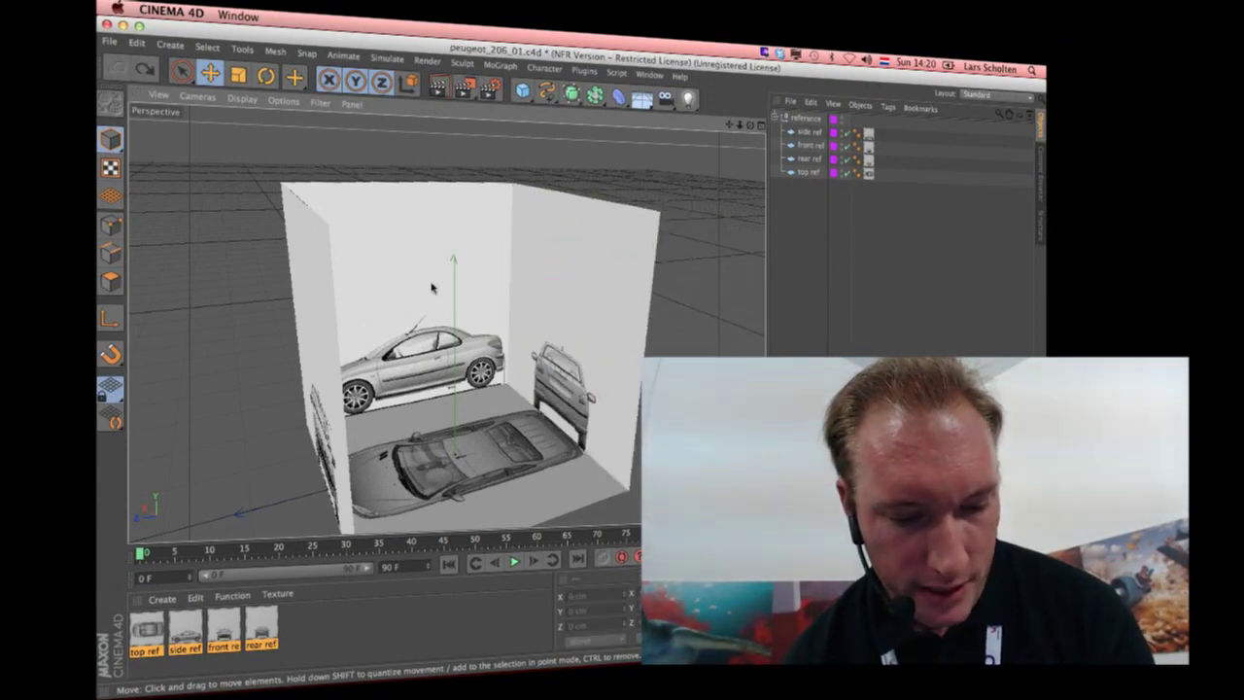
mouse_move(253, 214)
alt+mouse_down()
mouse_move(368, 348)
mouse_move(321, 243)
alt+mouse_up()
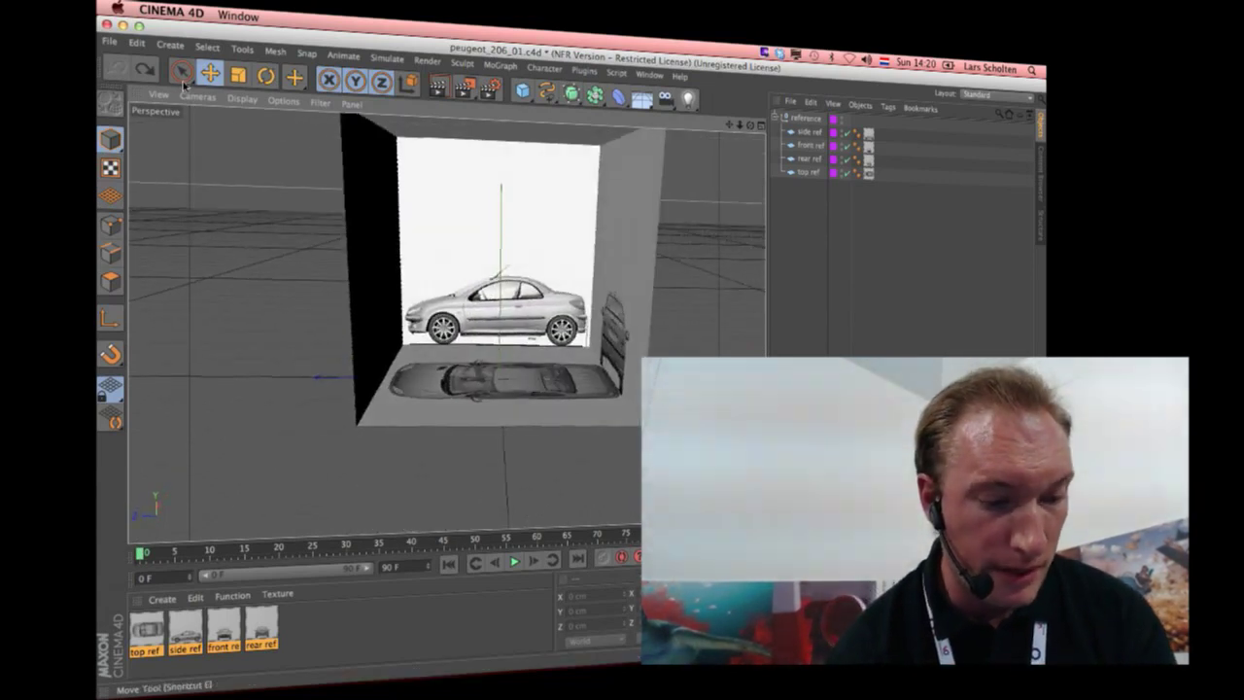
click(198, 97)
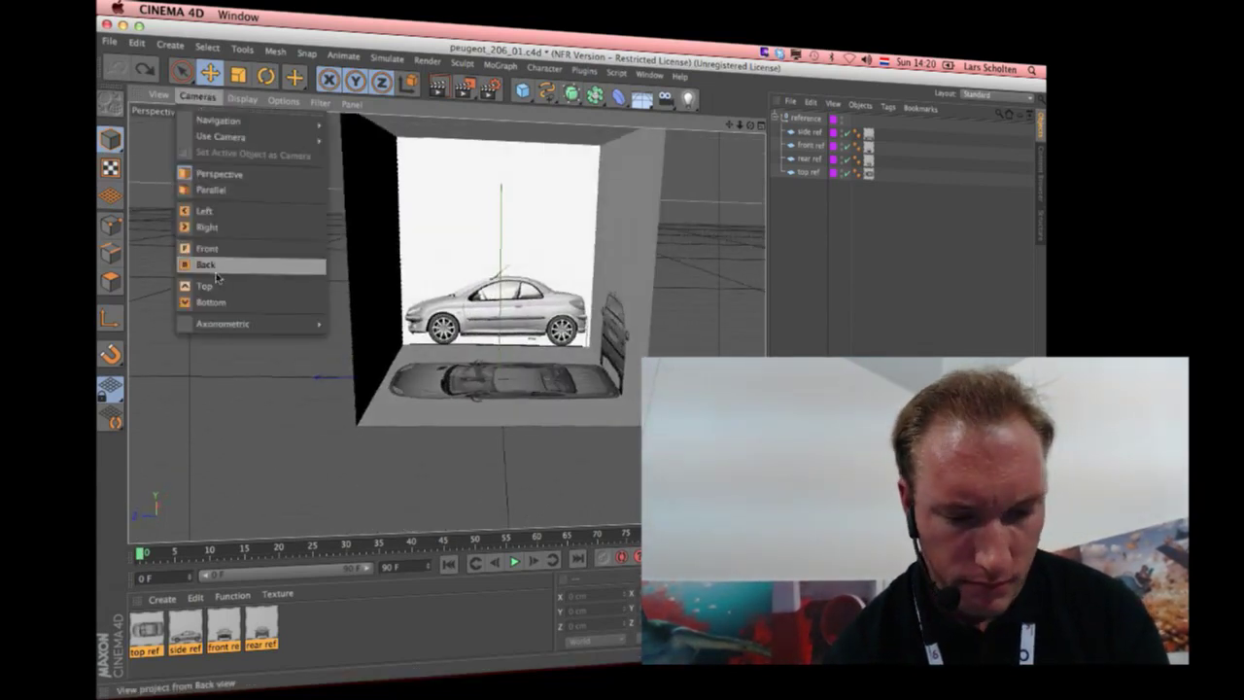
click(204, 210)
scroll(486, 364, up, 3)
scroll(486, 350, up, 3)
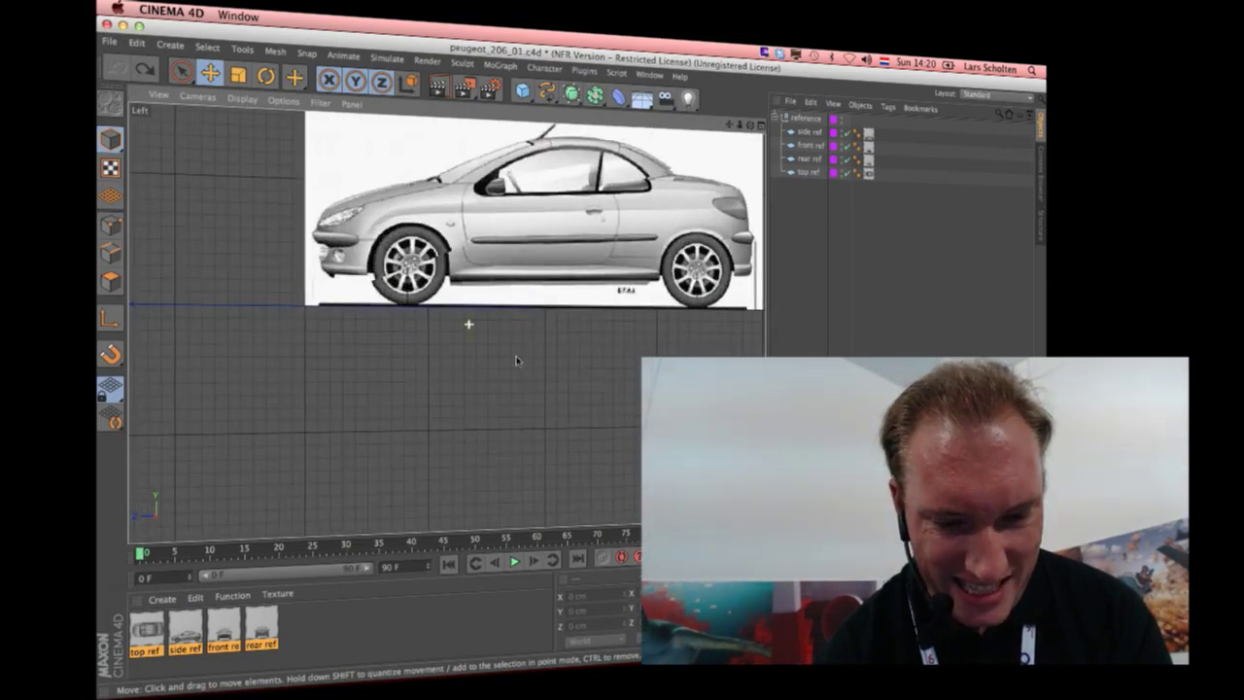
scroll(516, 361, up, 2)
Step: Add a Disc primitive and turn on Gouraud Shading (Lines) in the viewport
click(522, 90)
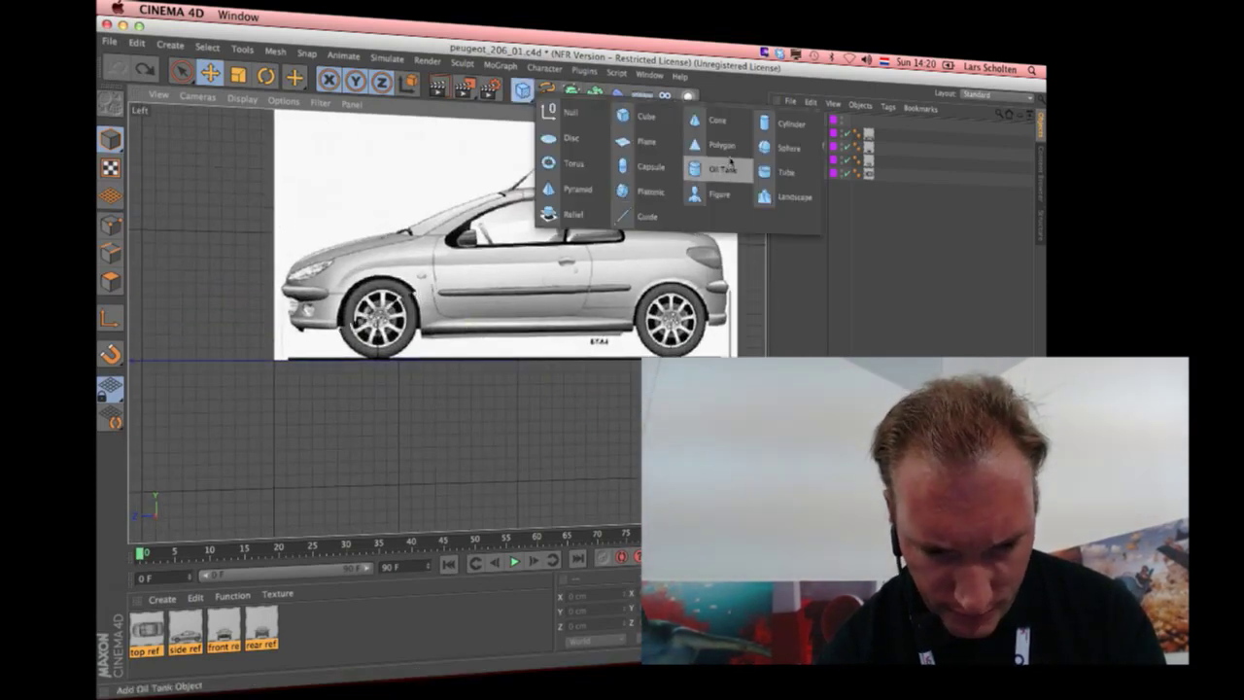
click(571, 137)
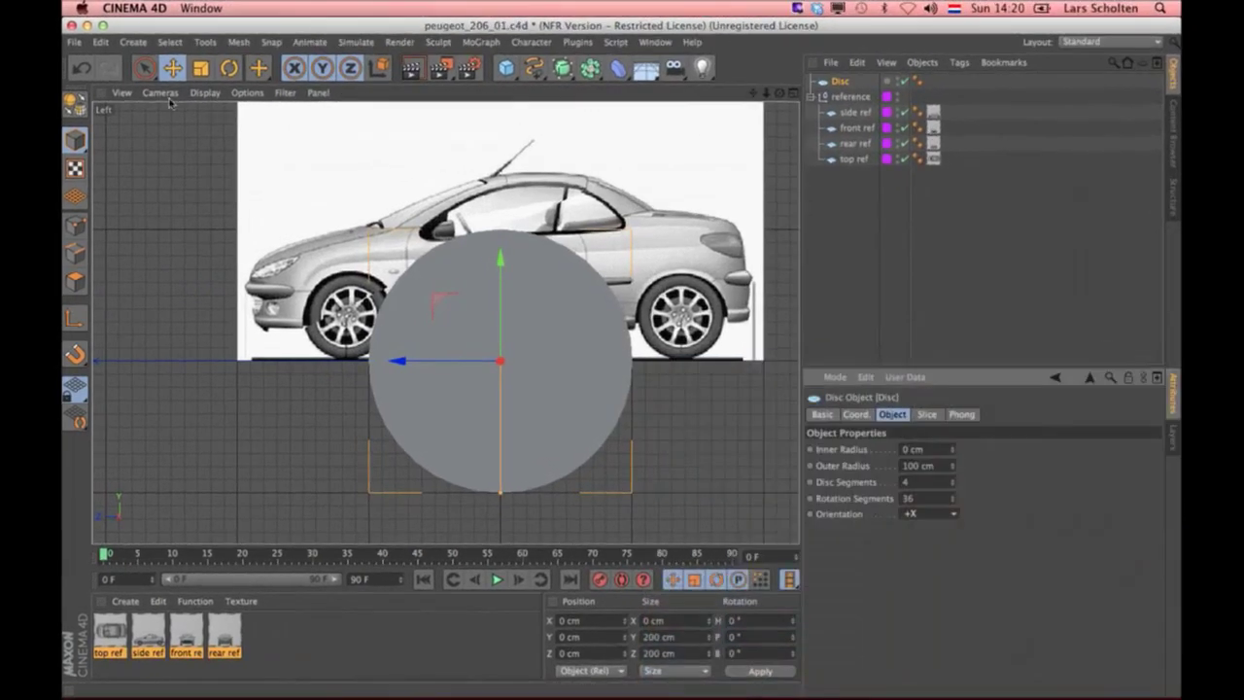
click(204, 93)
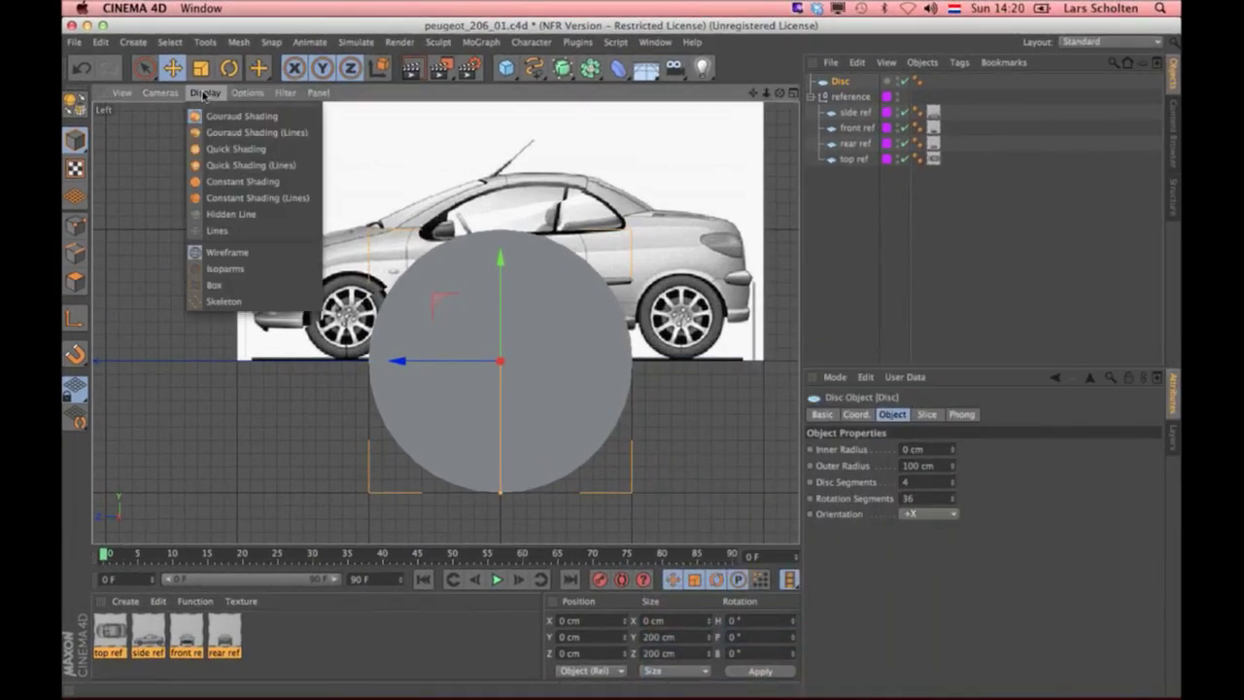
click(224, 132)
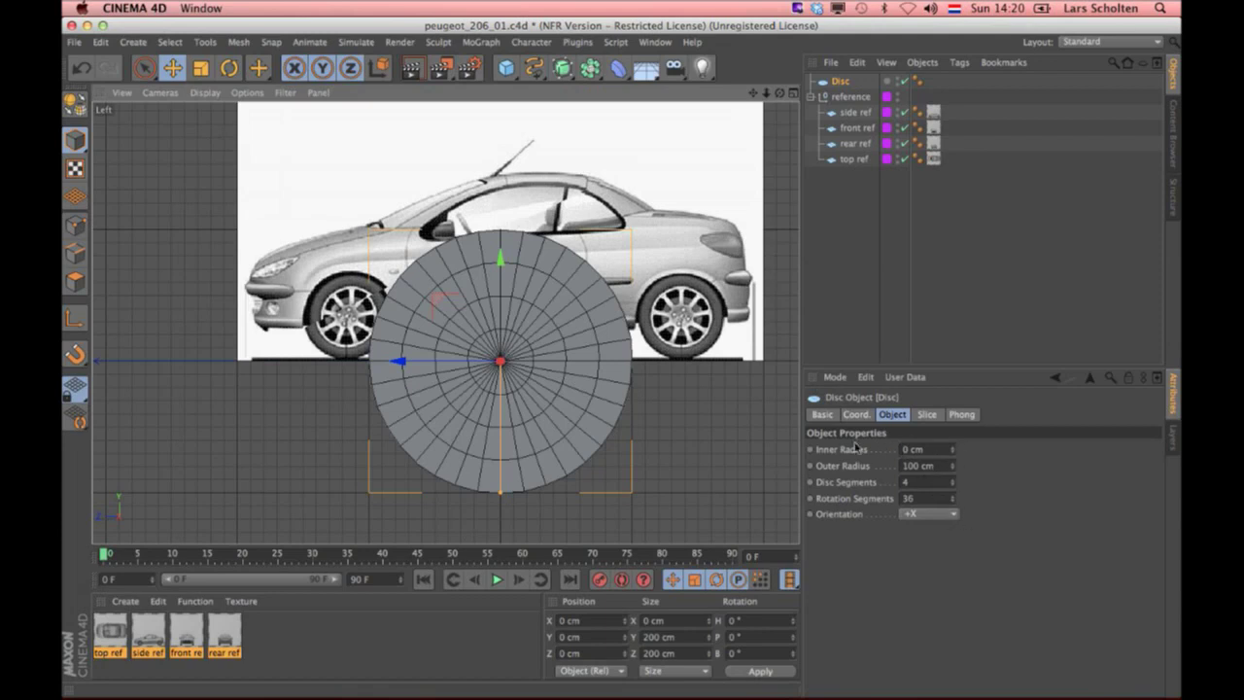
Step: Scale the disc down to 91.8 cm and move it over the car's front wheel
key(t)
mouse_move(538, 332)
mouse_down()
mouse_move(334, 393)
mouse_move(242, 436)
mouse_up()
key(e)
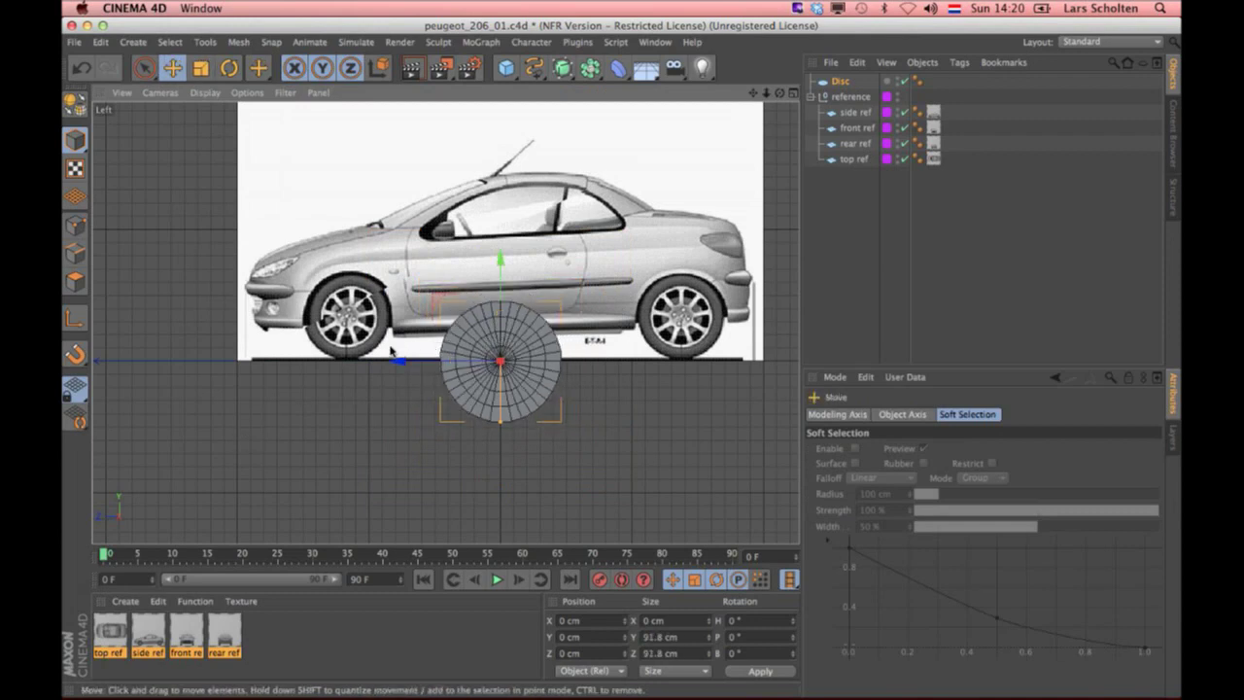
drag(391, 352, 255, 354)
scroll(352, 368, up, 5)
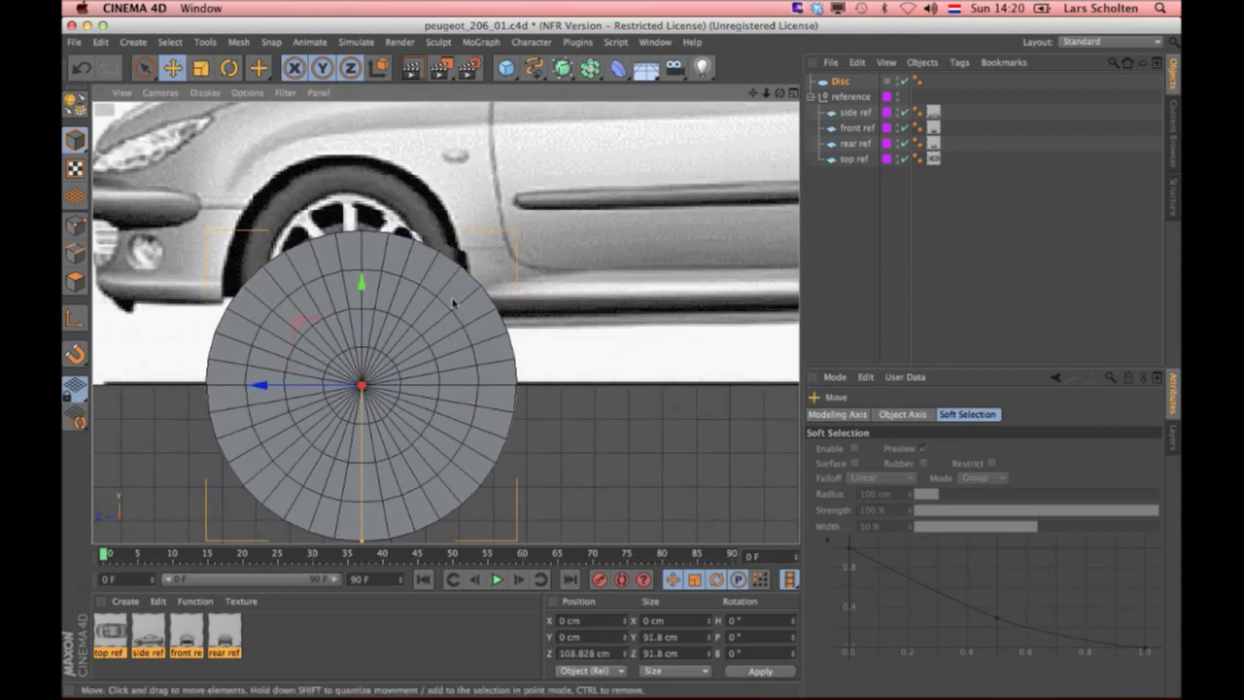
alt+middle_drag(453, 305, 469, 349)
mouse_move(358, 327)
mouse_down()
mouse_move(377, 216)
mouse_move(350, 230)
mouse_up()
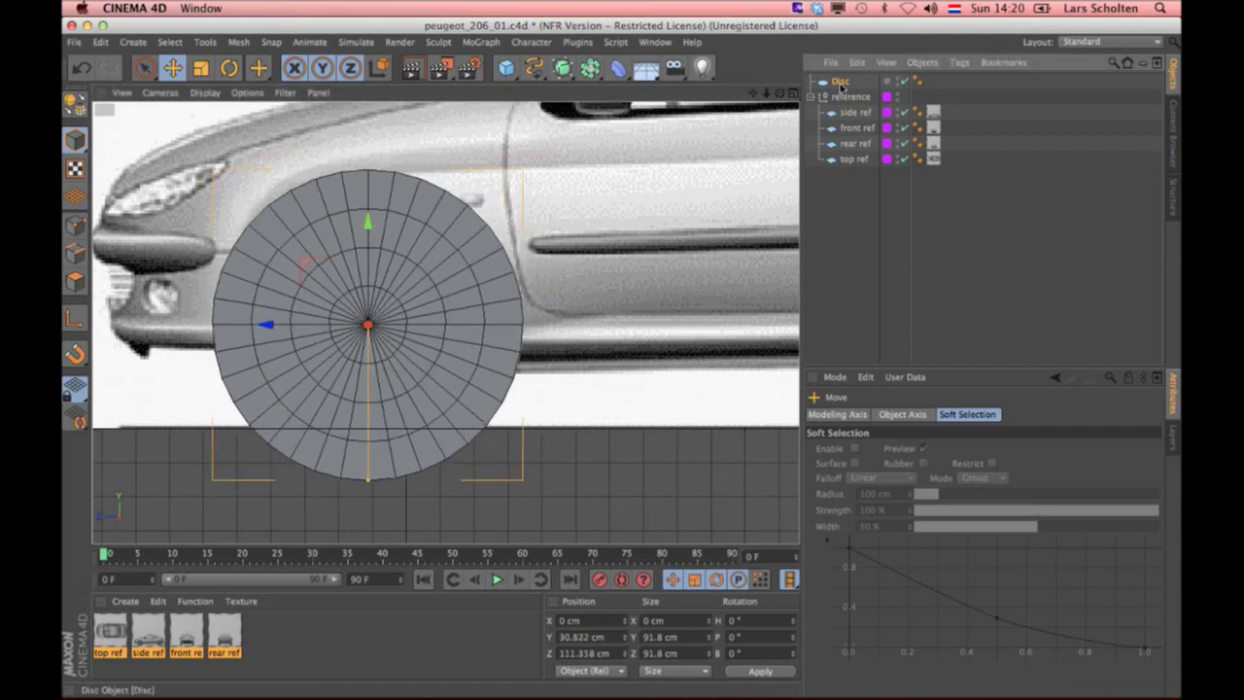
click(841, 83)
Step: Enable the disc's slice and set its start angle to 90°
click(926, 414)
click(846, 448)
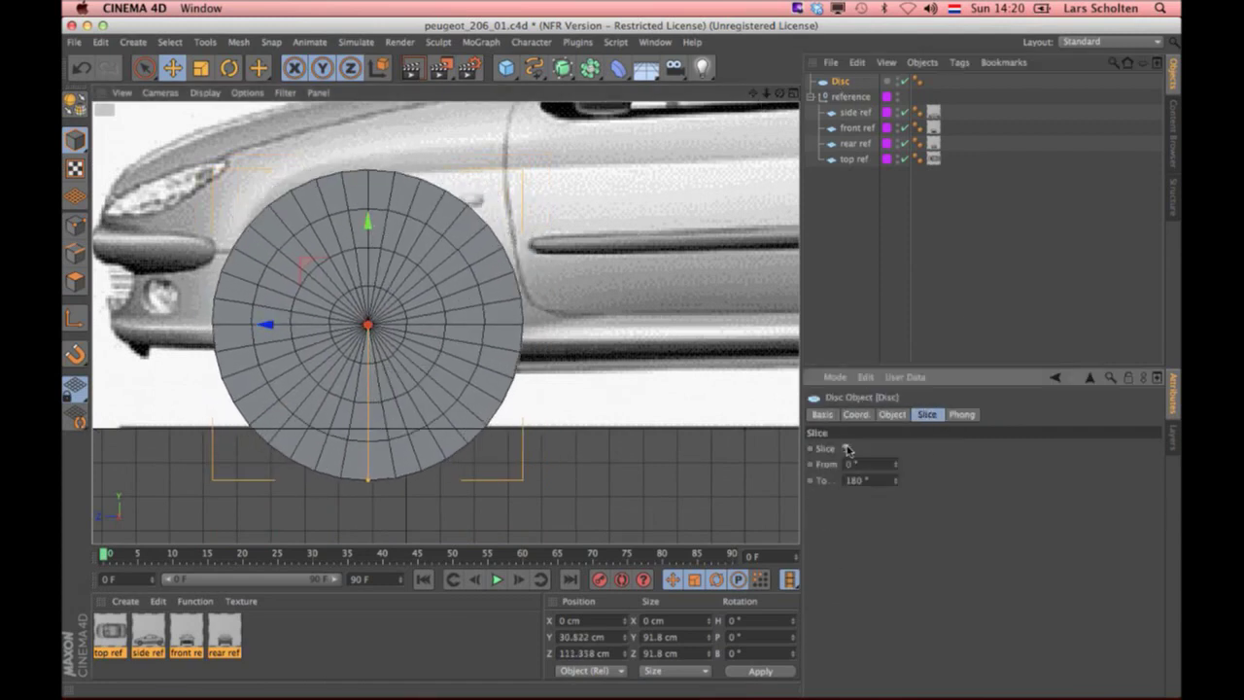
mouse_move(896, 464)
mouse_down()
mouse_move(942, 486)
mouse_move(904, 433)
mouse_up()
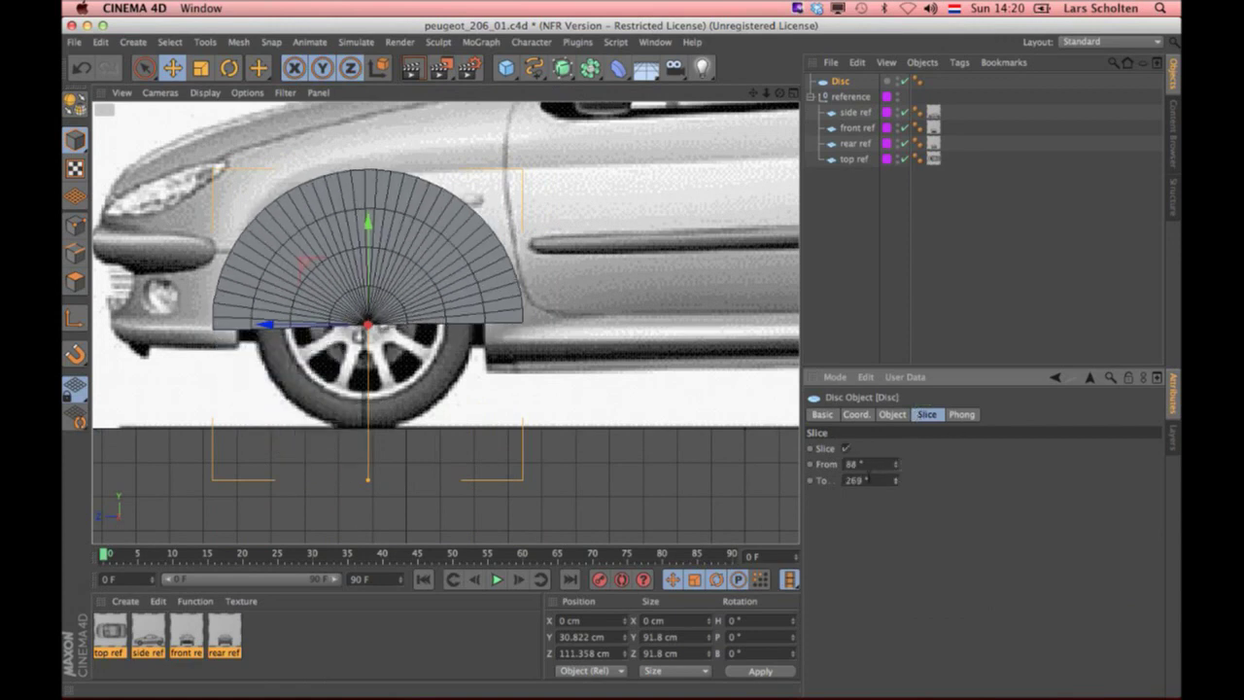
key(shift+Tab)
text(90)
key(Tab)
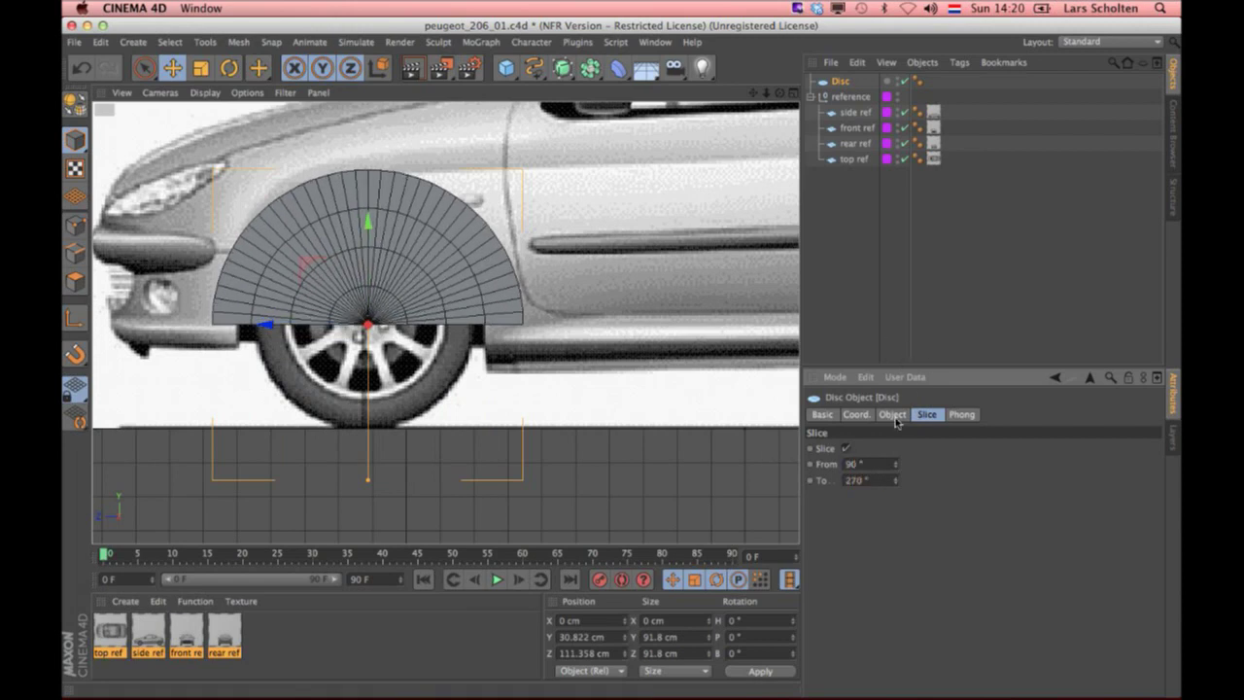
Step: Give the disc a 38.9 cm inner radius and 12 rotation segments
click(894, 415)
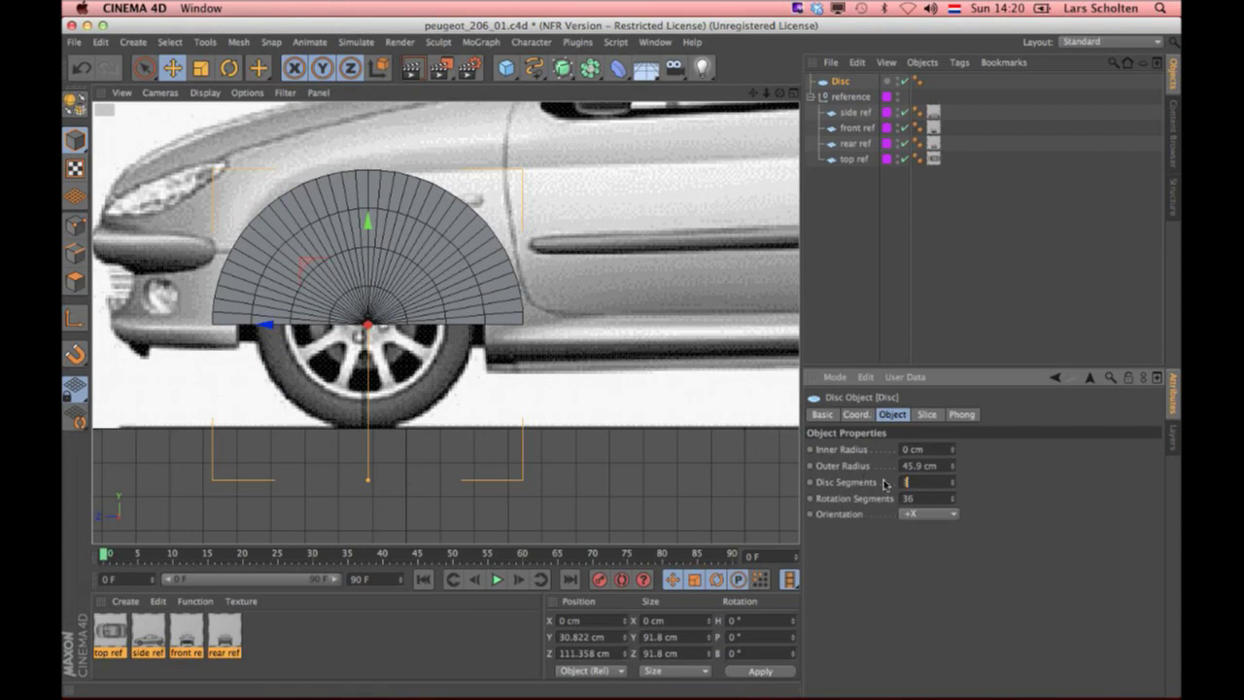
text(1)
key(Return)
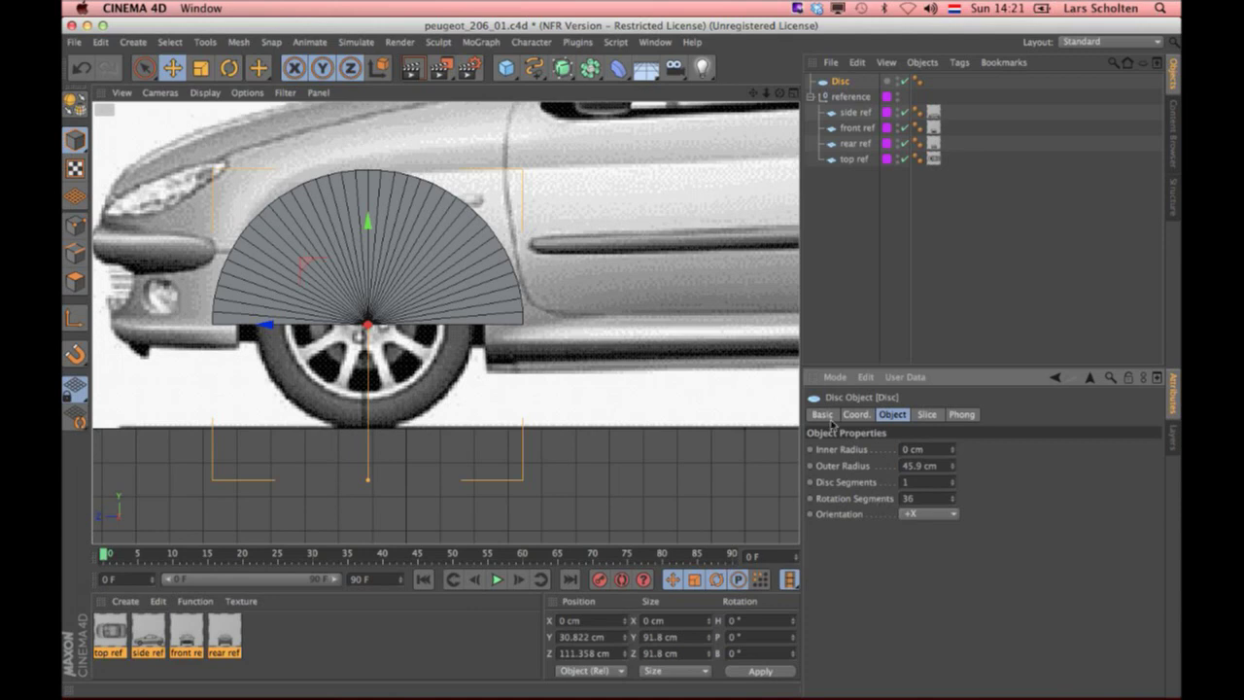
drag(954, 452, 958, 415)
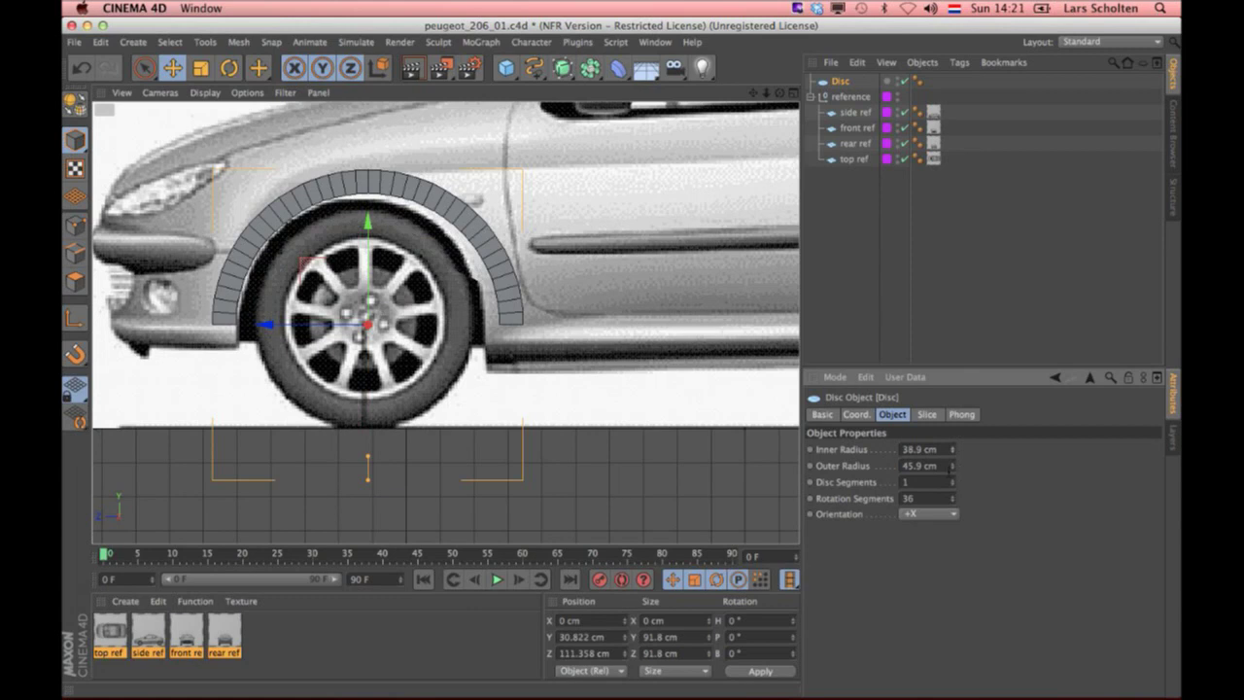
text(12)
key(Return)
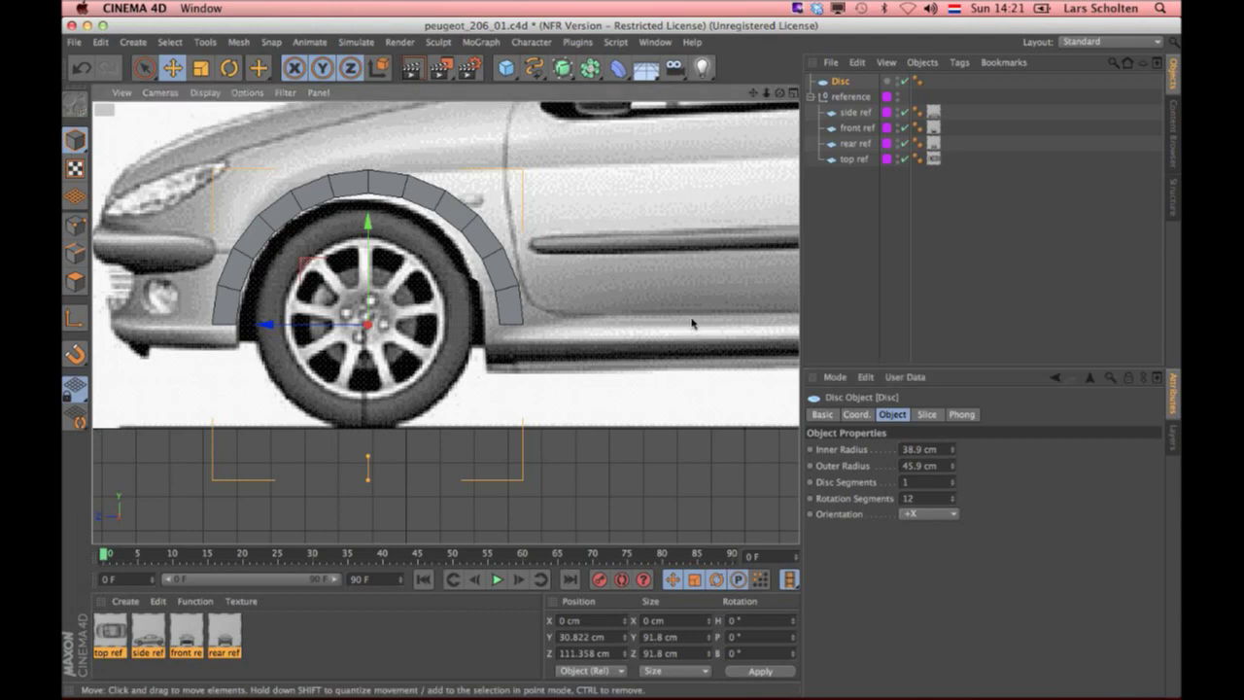
Step: Make the disc editable with C and reposition a point above the arch in Points mode
key(c)
click(75, 225)
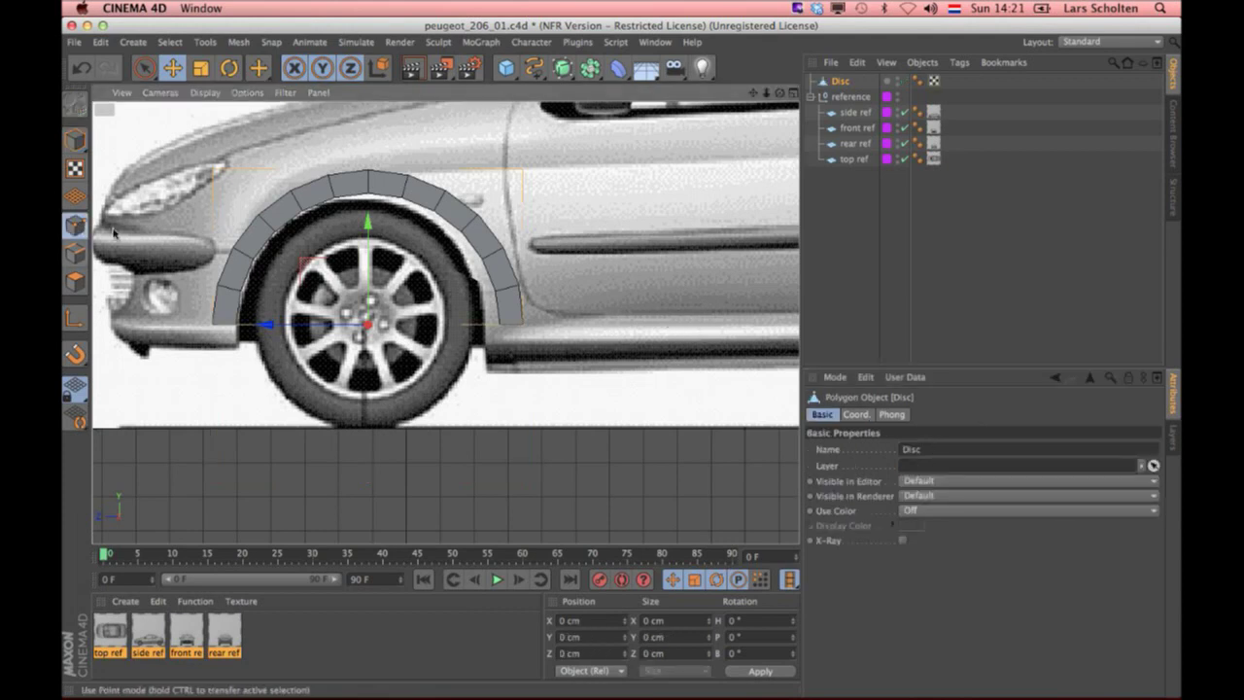
scroll(377, 299, up, 2)
scroll(377, 299, up, 2)
scroll(375, 299, up, 2)
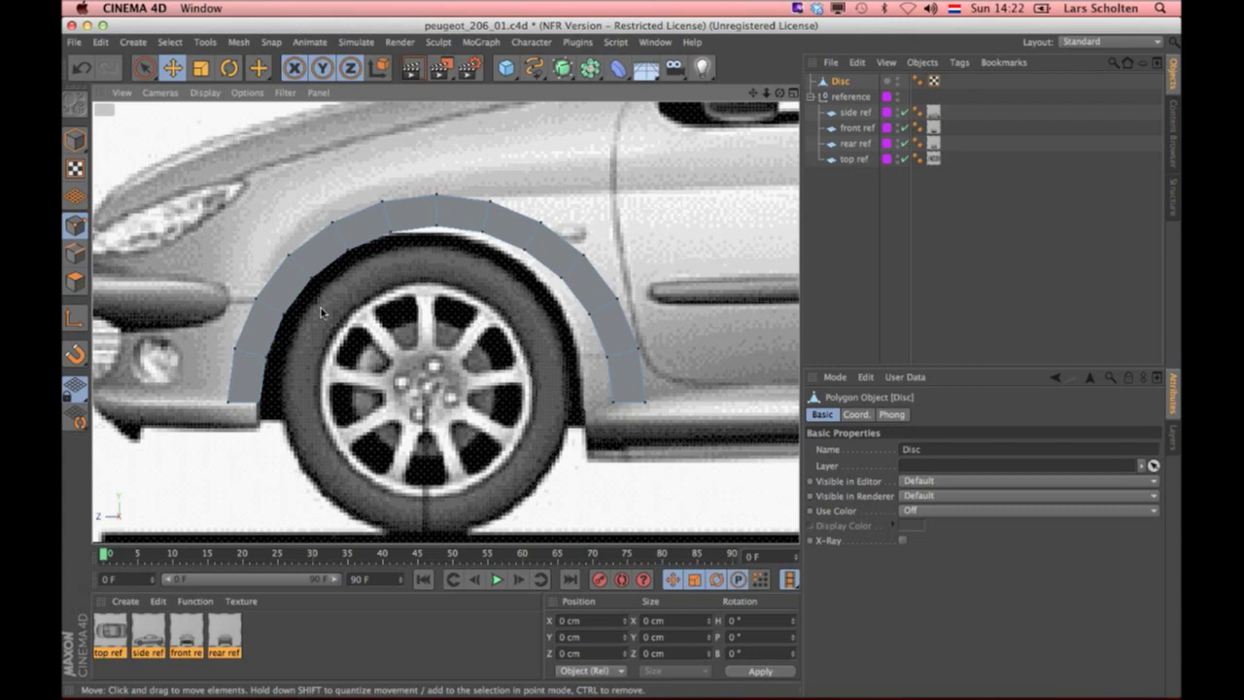
click(177, 72)
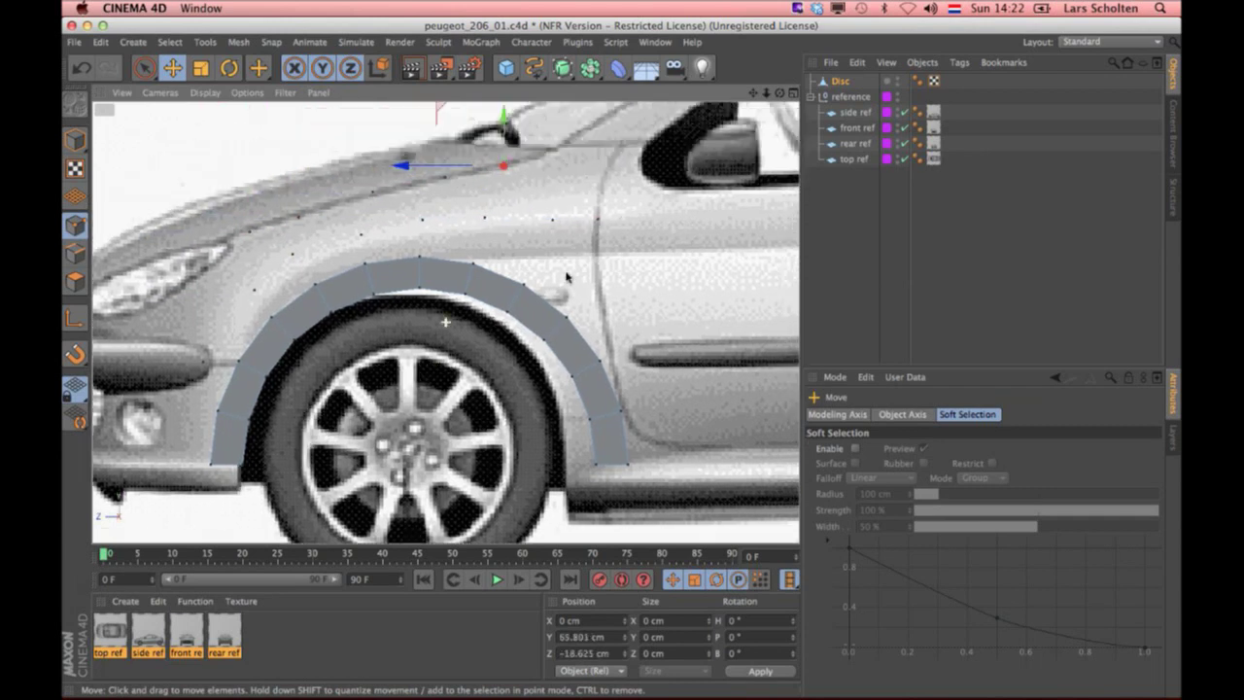
alt+middle_drag(580, 162, 538, 285)
Step: Bridge polygons from the wheel-arch ring up to the points above it
click(581, 217)
alt+middle_drag(433, 306, 547, 251)
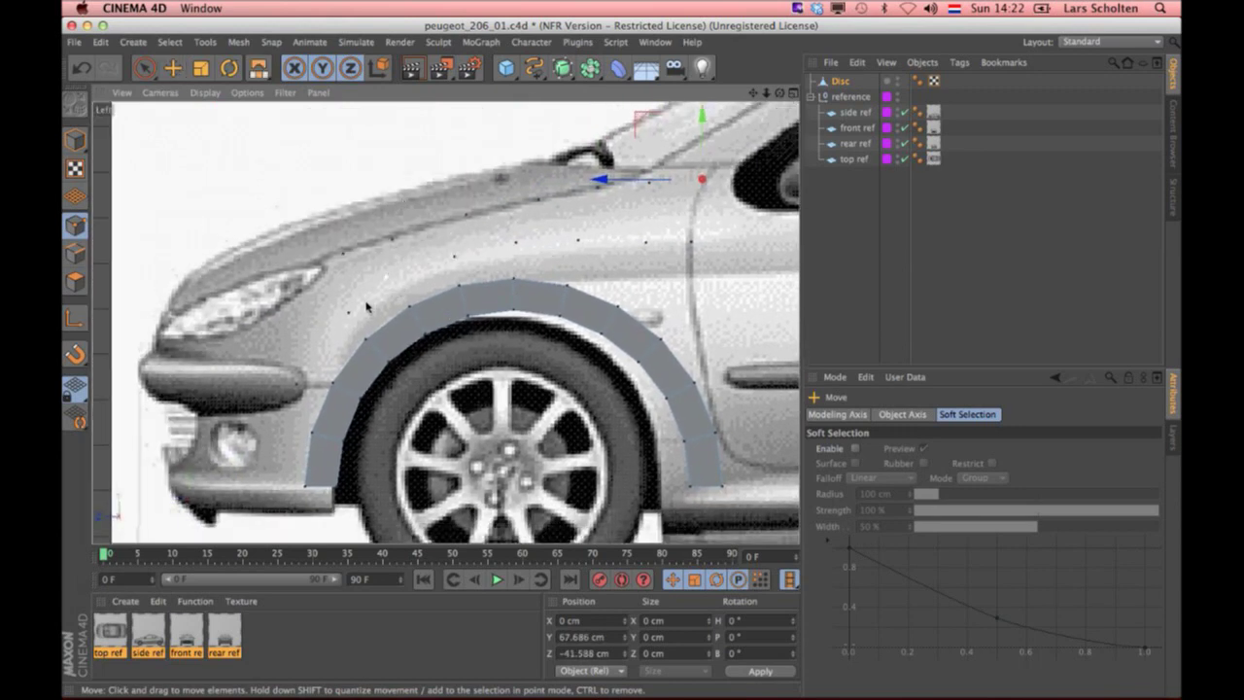
key(m)
key(b)
drag(412, 304, 583, 249)
drag(647, 327, 638, 256)
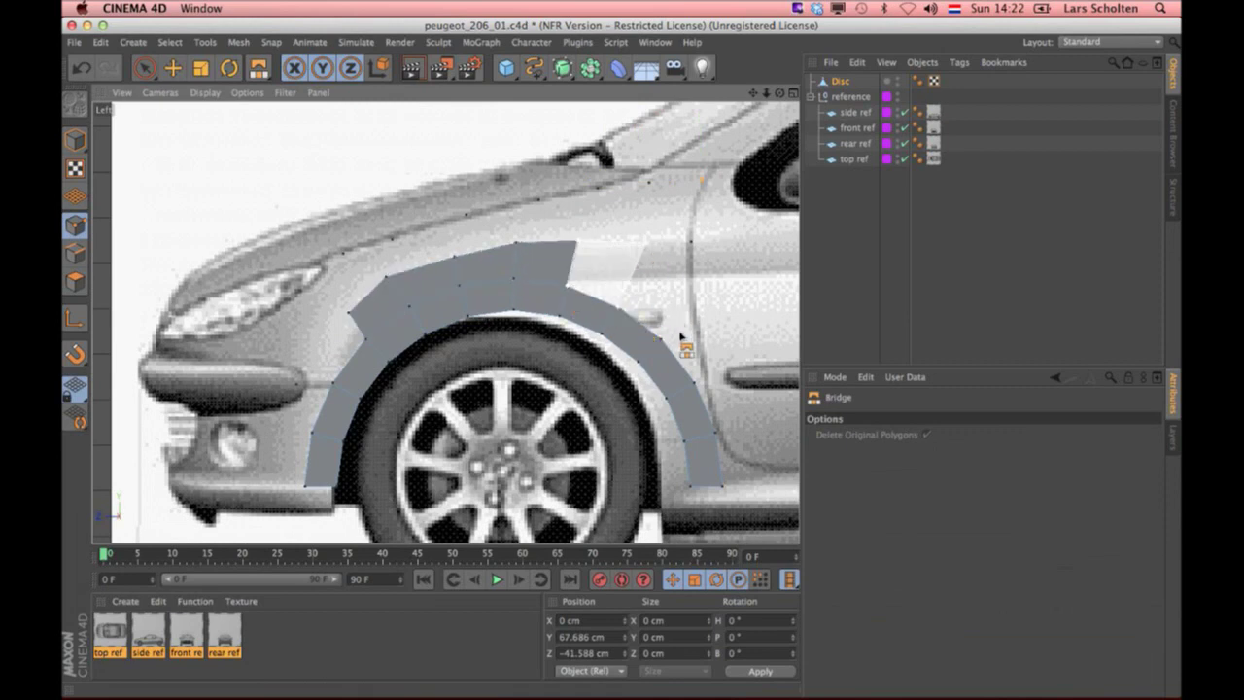
Step: Bridge more polygons across the upper arch and along the panel's right edge
drag(670, 342, 701, 268)
key(9)
key(b)
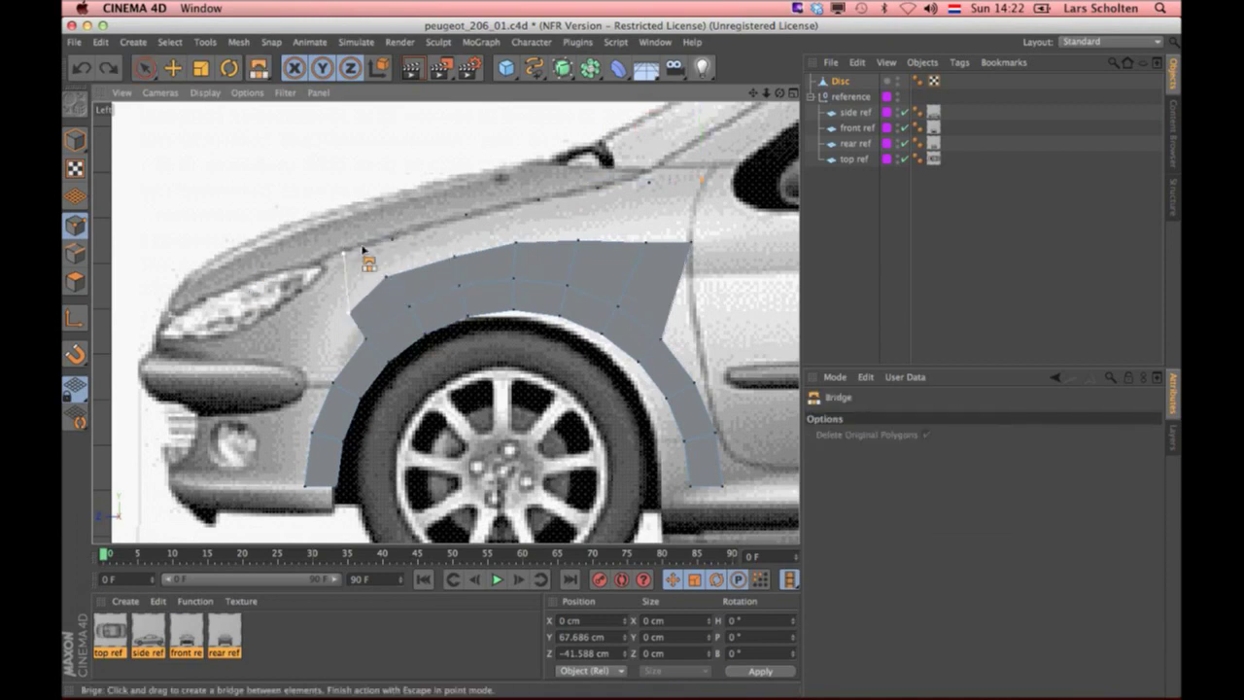
mouse_move(386, 279)
mouse_down()
mouse_move(456, 276)
mouse_move(464, 219)
mouse_up()
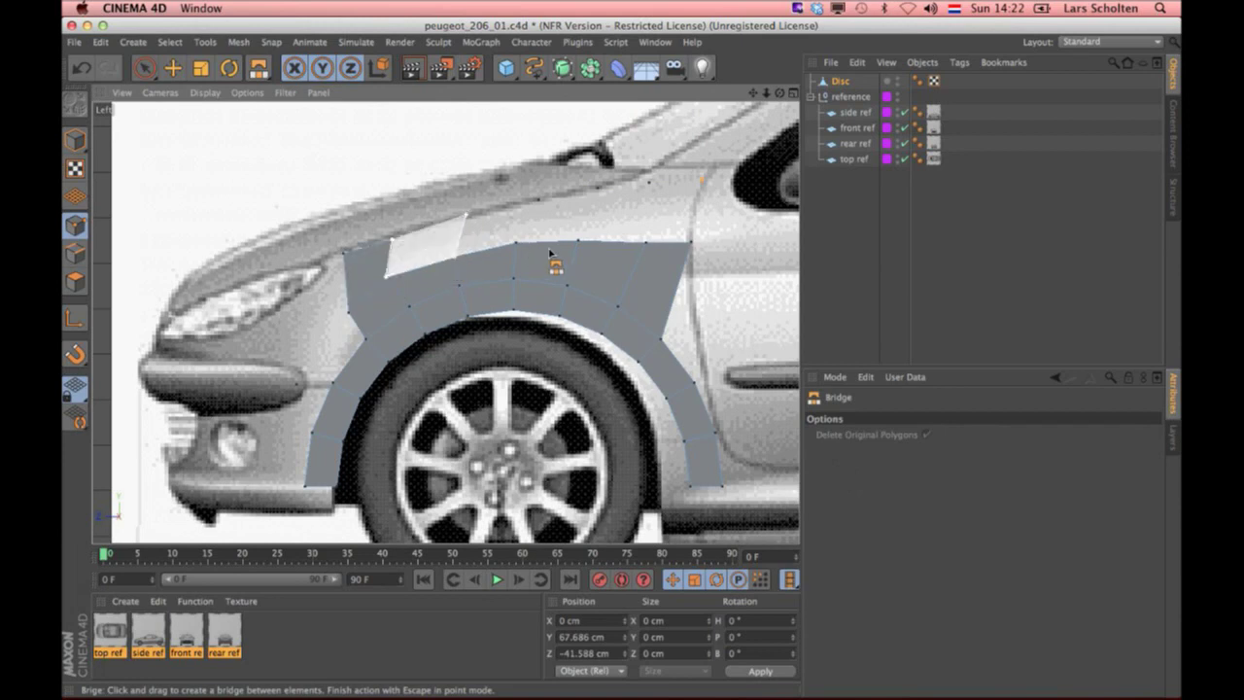
drag(550, 254, 535, 208)
mouse_move(583, 258)
mouse_down()
mouse_move(592, 189)
mouse_move(654, 243)
mouse_move(677, 194)
mouse_up()
key(e)
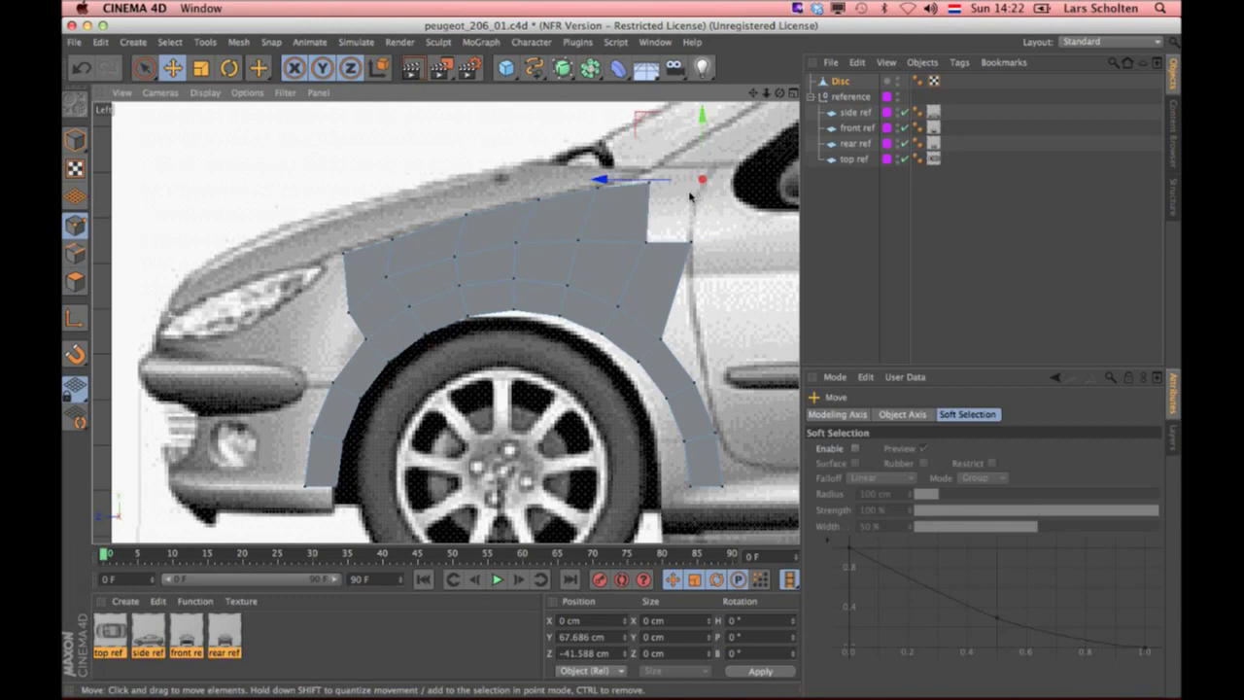
click(506, 67)
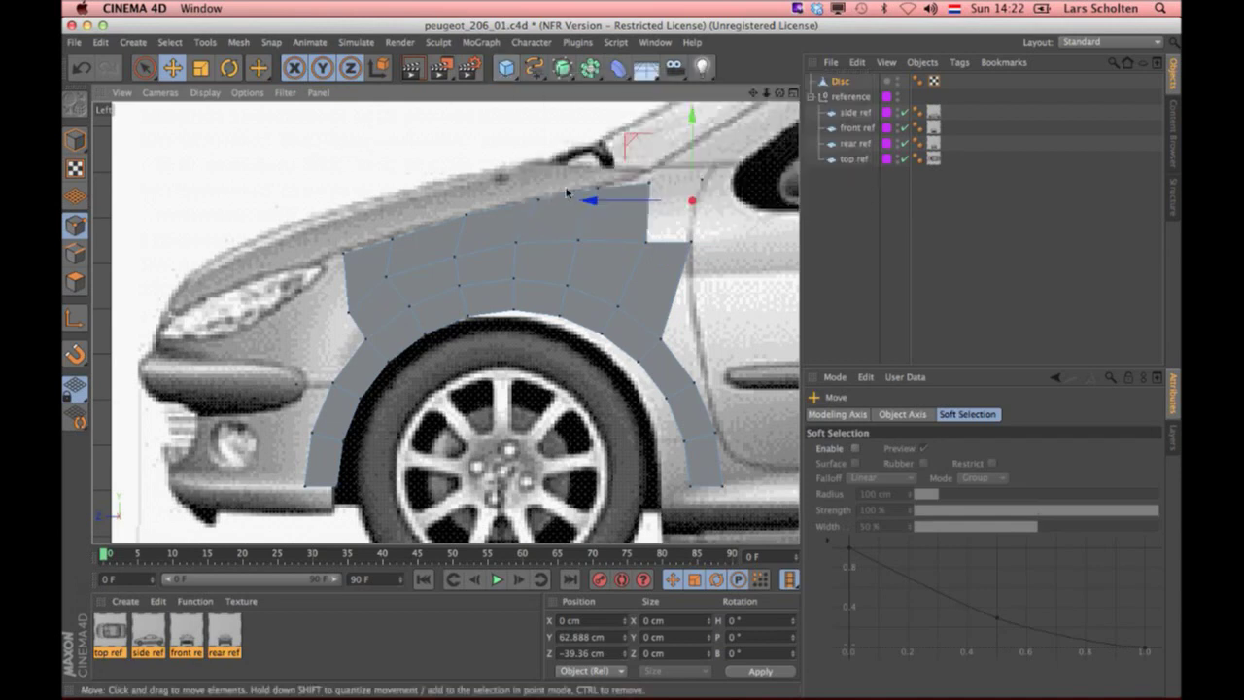
key(b)
drag(690, 236, 699, 181)
Step: Switch the viewport to Perspective and orbit around to the car's front
click(175, 93)
click(171, 170)
alt+drag(178, 199, 199, 480)
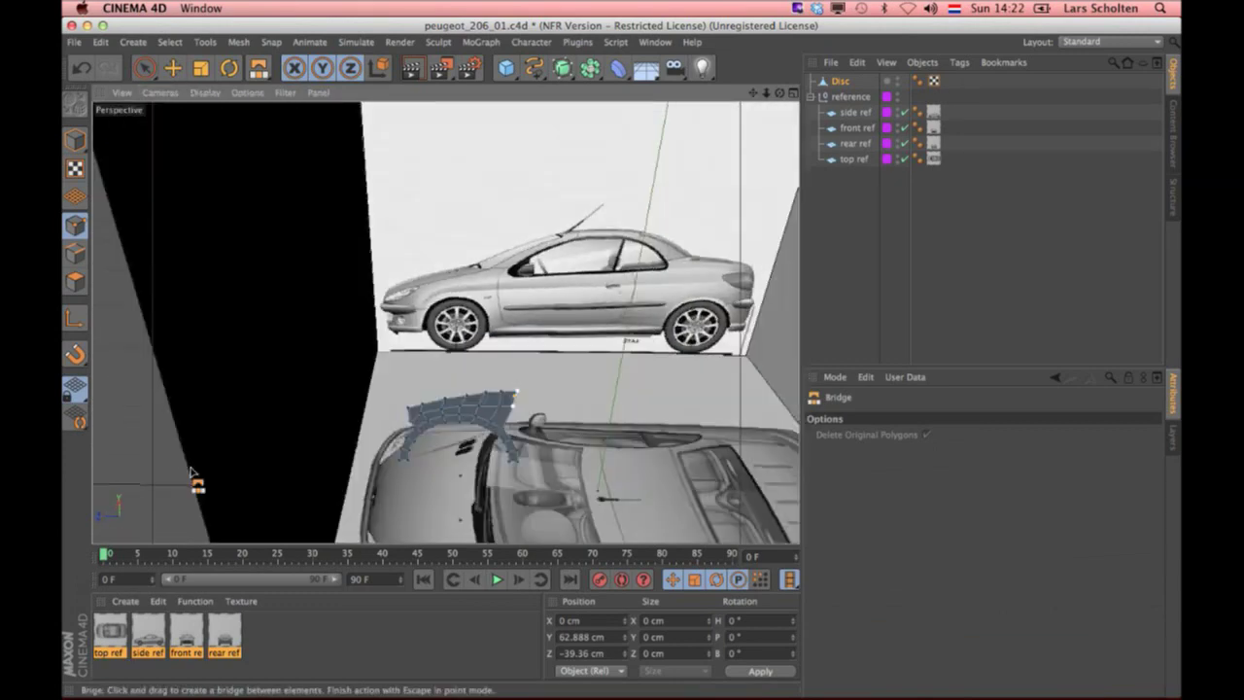
Step: In Model mode, move the fender panel onto the front of the car
mouse_move(597, 430)
alt+mouse_down()
mouse_move(633, 407)
mouse_move(569, 386)
alt+mouse_up()
click(74, 143)
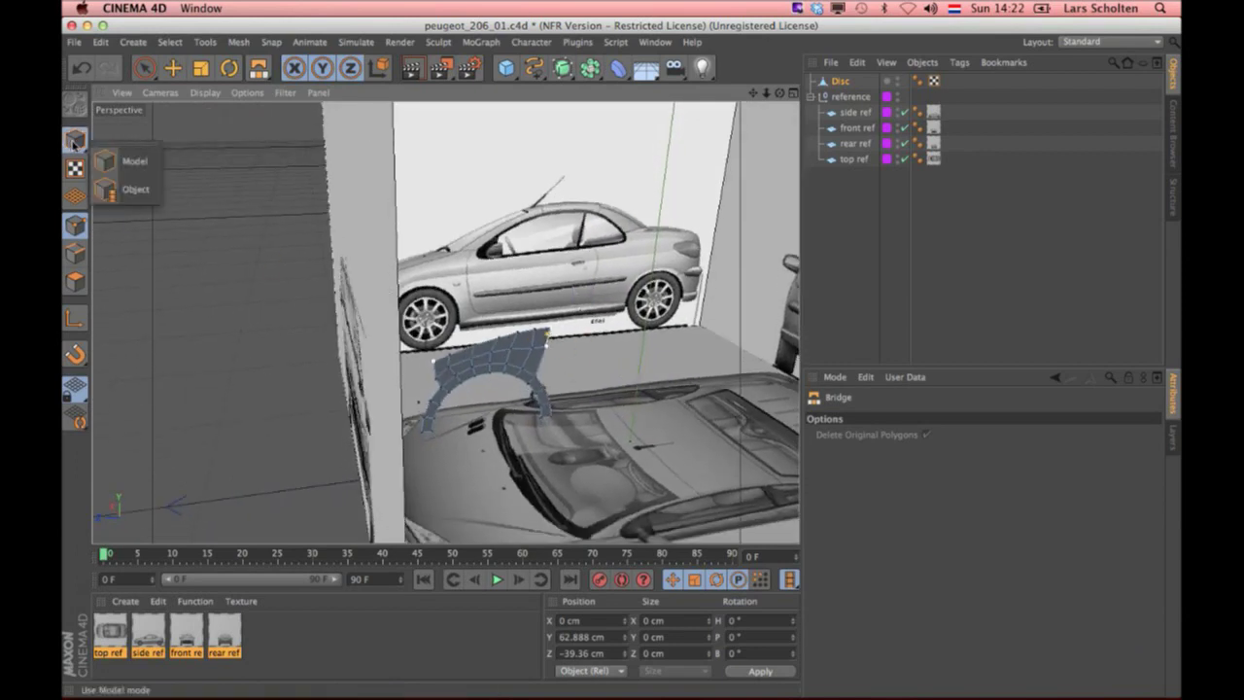
click(173, 68)
drag(515, 338, 542, 331)
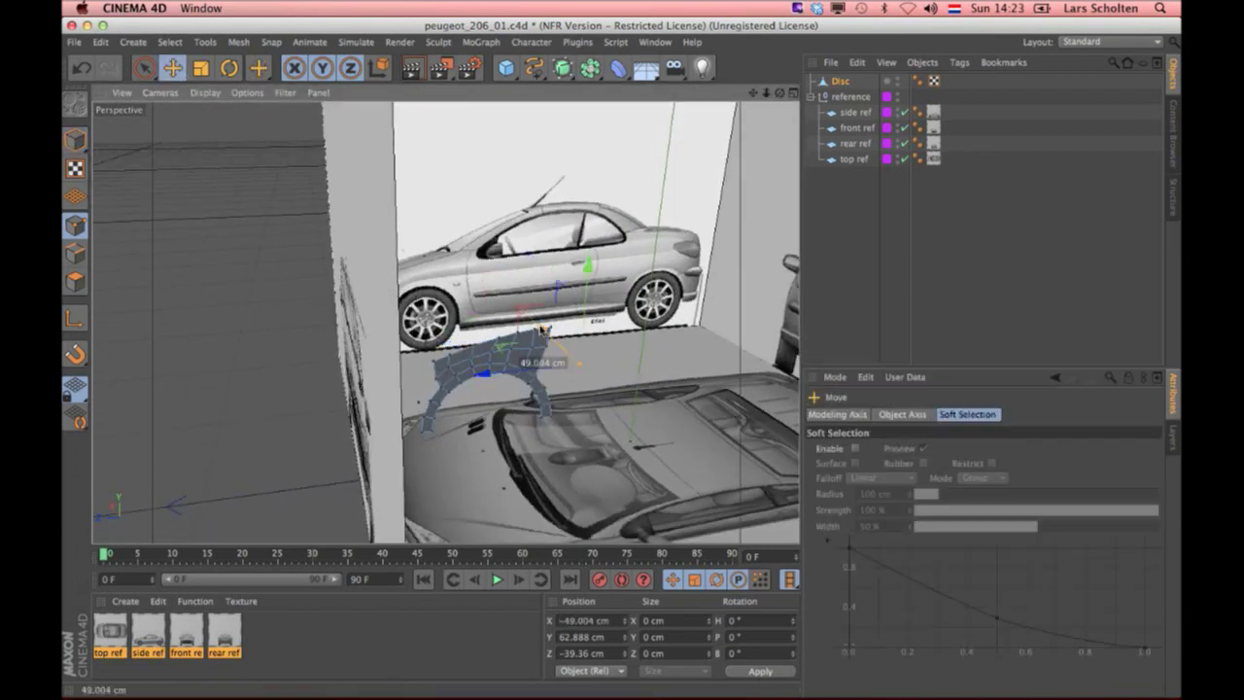
click(74, 139)
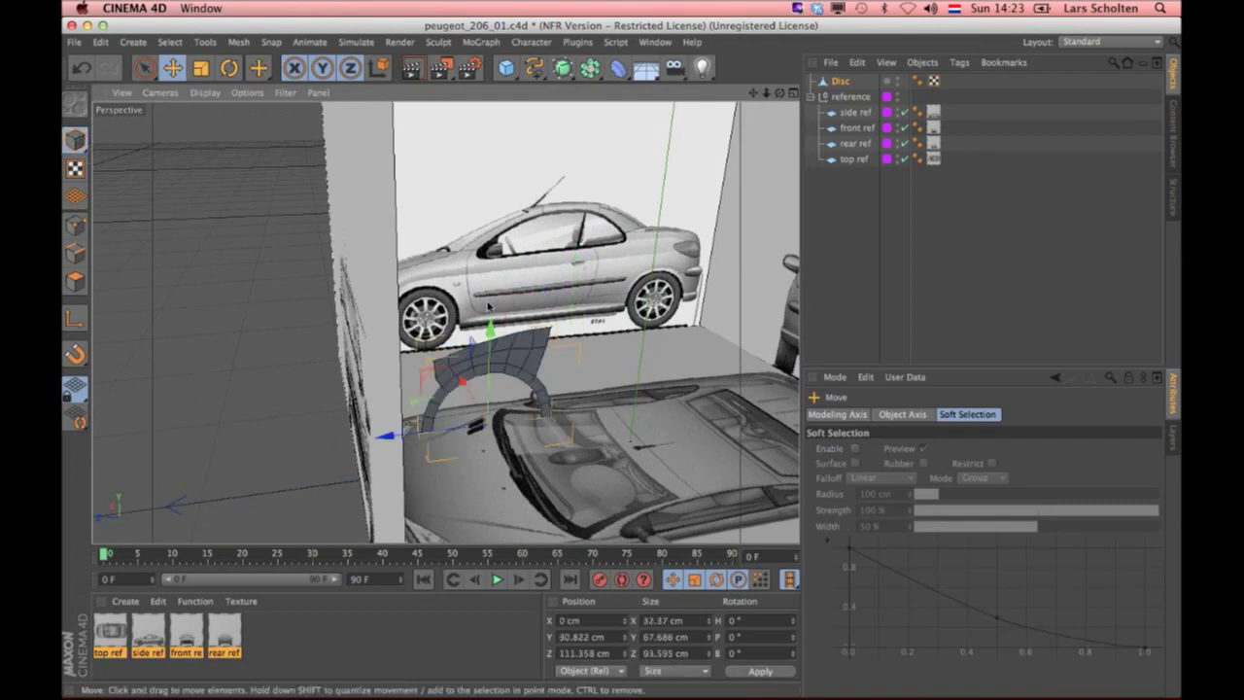
drag(465, 384, 524, 474)
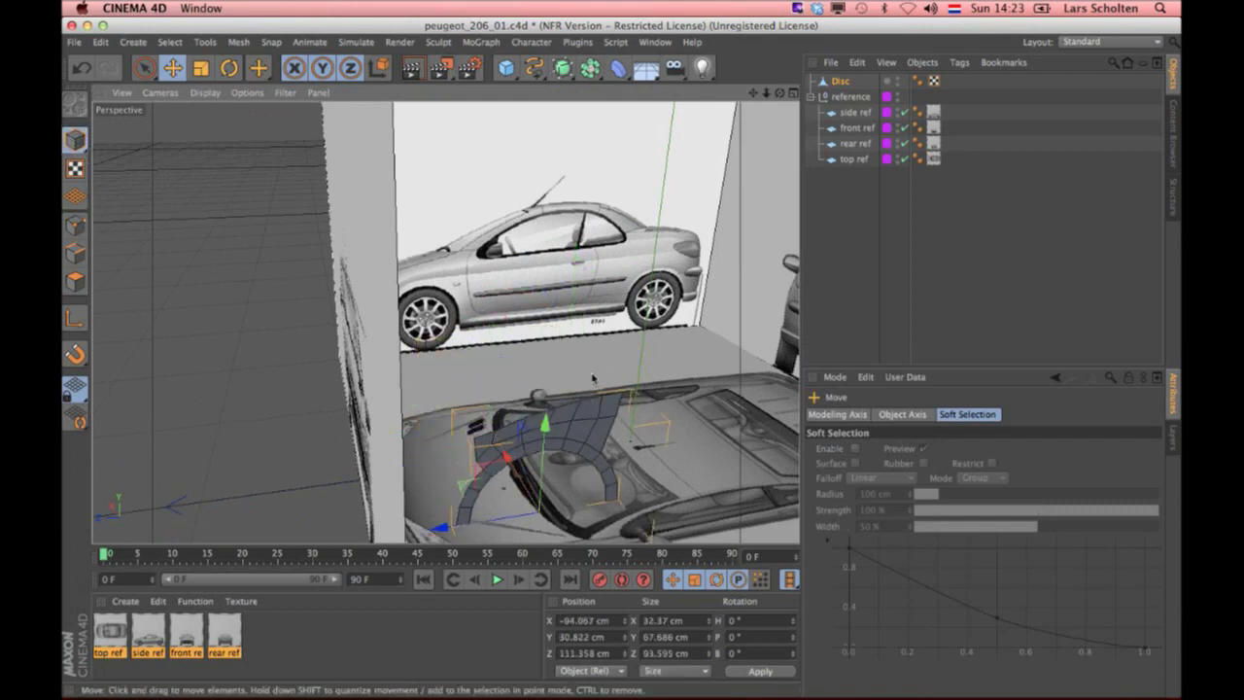
scroll(593, 377, up, 2)
scroll(578, 378, up, 2)
scroll(567, 387, up, 2)
scroll(566, 386, up, 1)
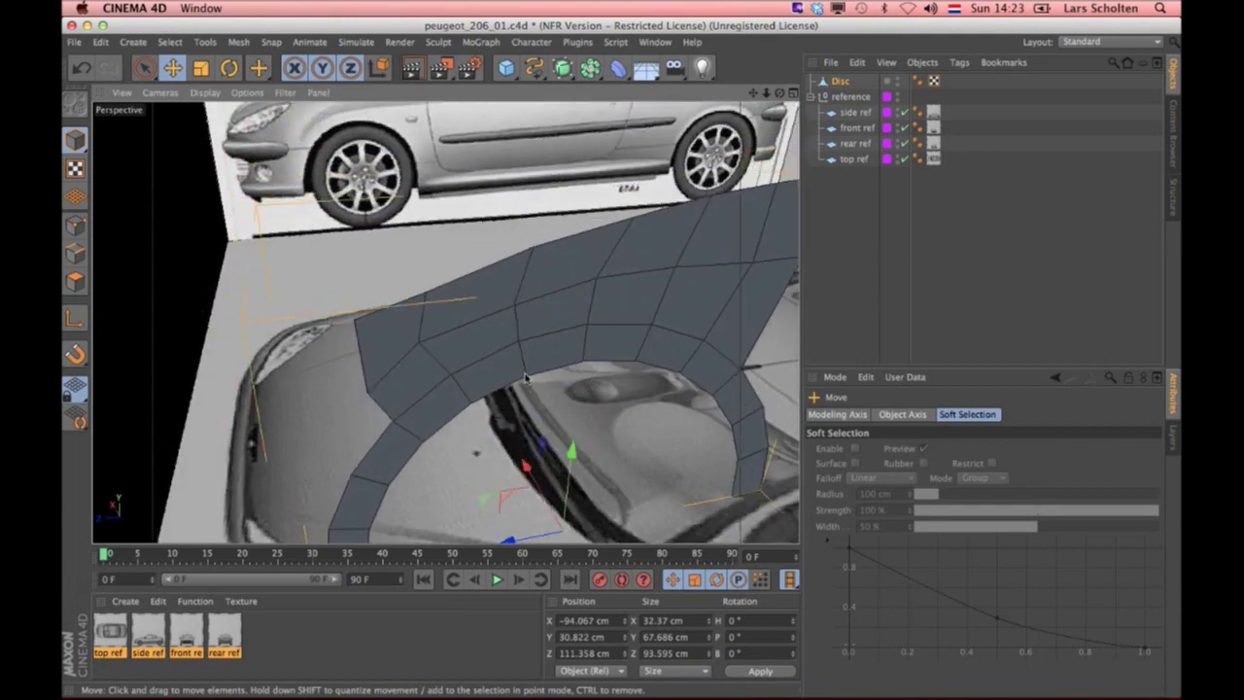
scroll(525, 377, down, 5)
Step: Brush-select the panel's top row of points and raise it toward the hood
click(76, 222)
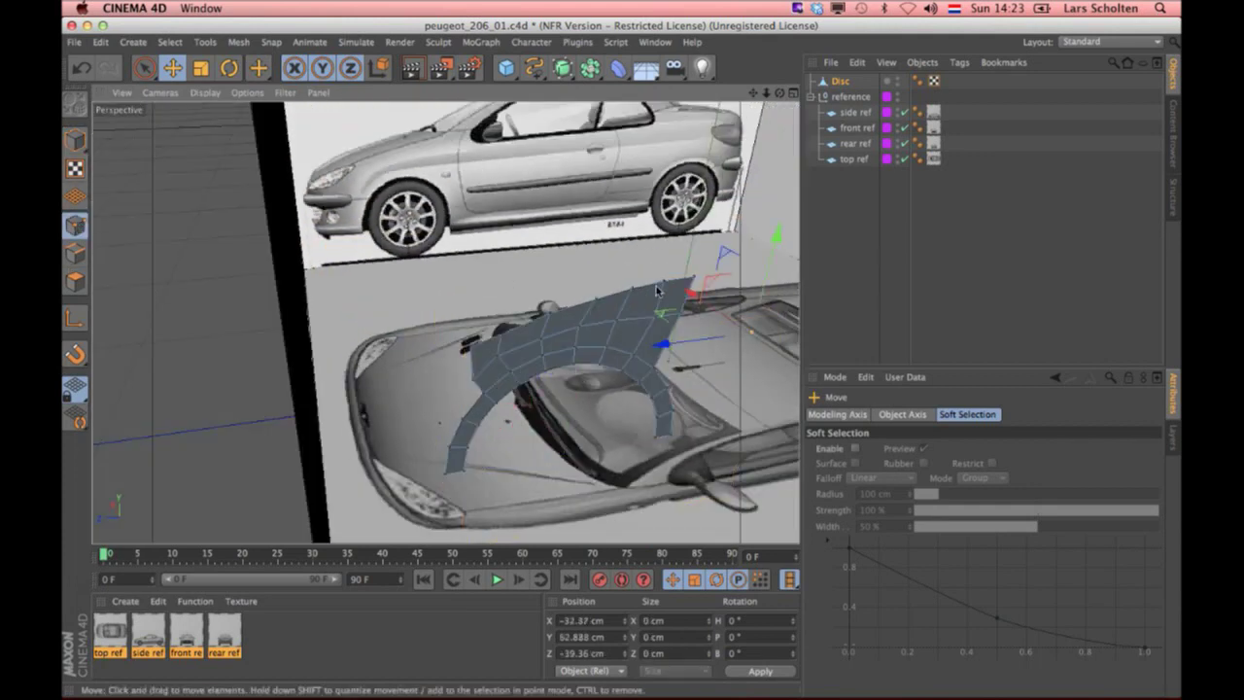
key(9)
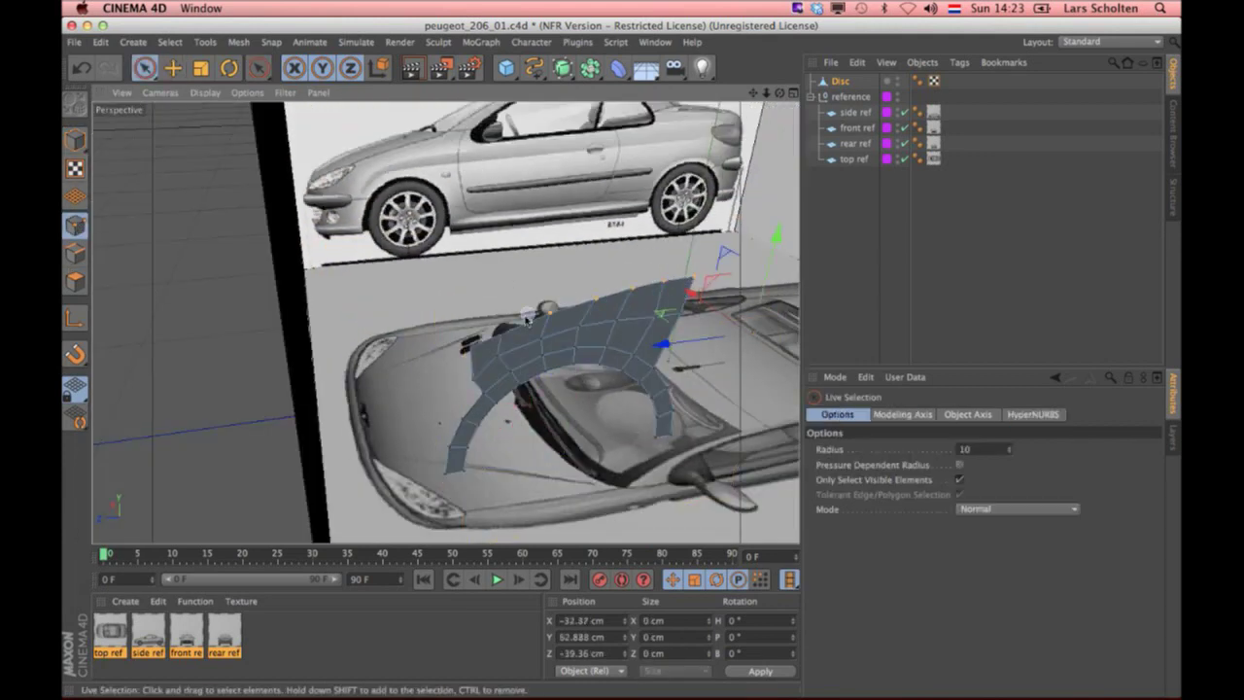
mouse_move(461, 353)
mouse_down()
mouse_move(544, 281)
mouse_move(527, 265)
mouse_up()
Step: Switch to Edges mode and select along the panel's top edge with the brush selection
click(76, 253)
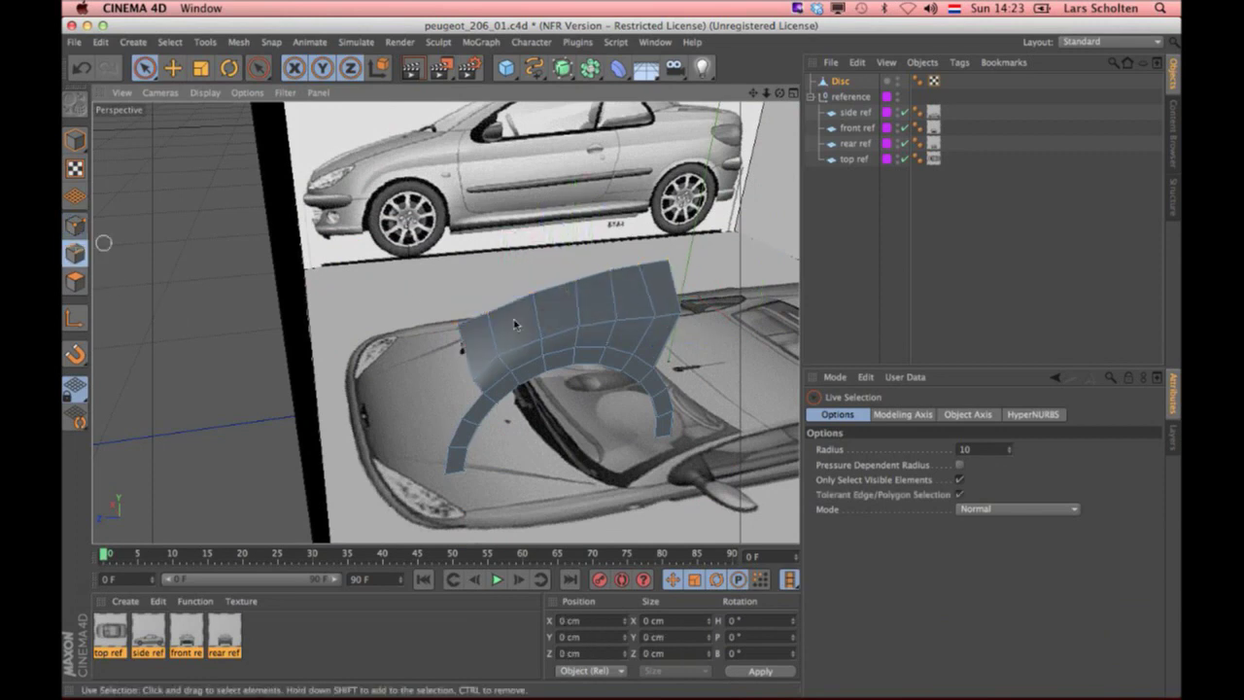
key(e)
click(493, 316)
click(489, 295)
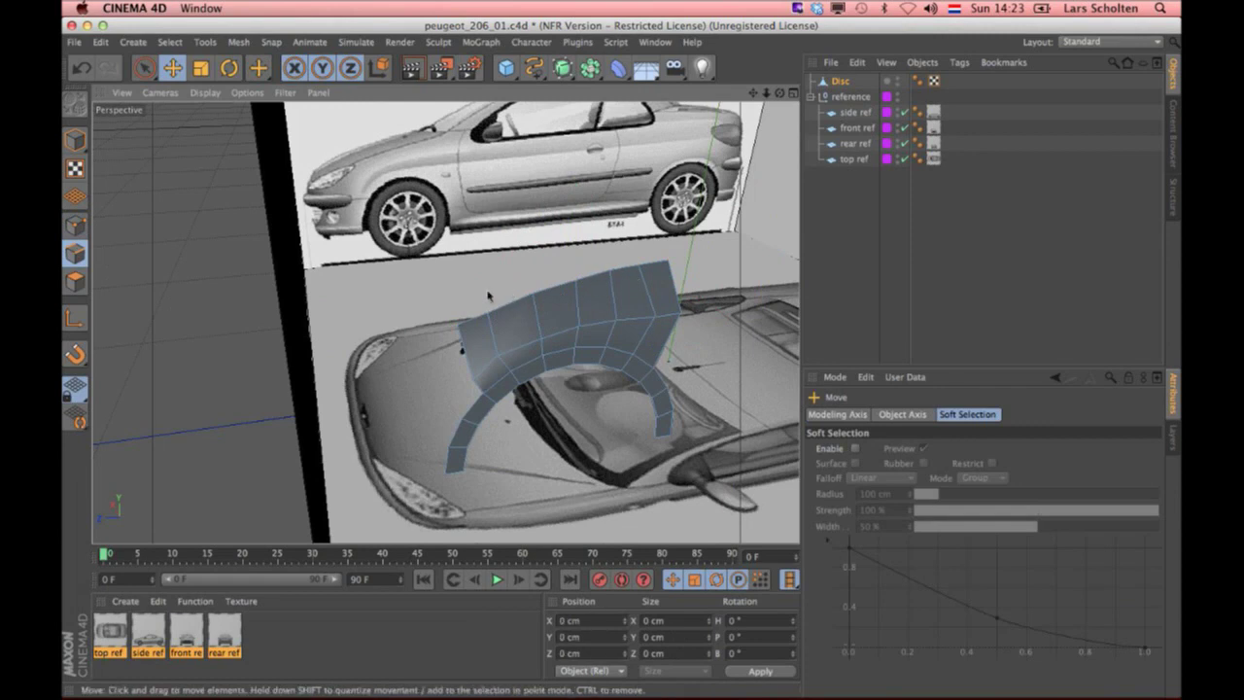
click(650, 264)
click(192, 148)
click(144, 68)
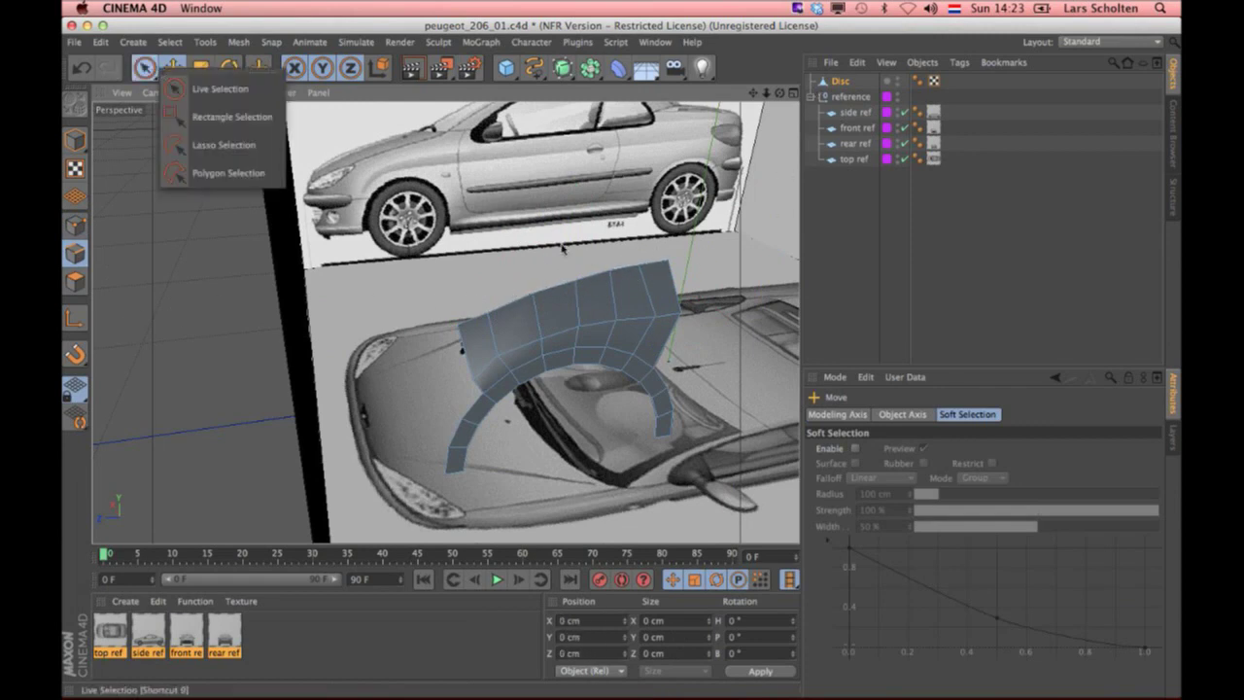
click(229, 101)
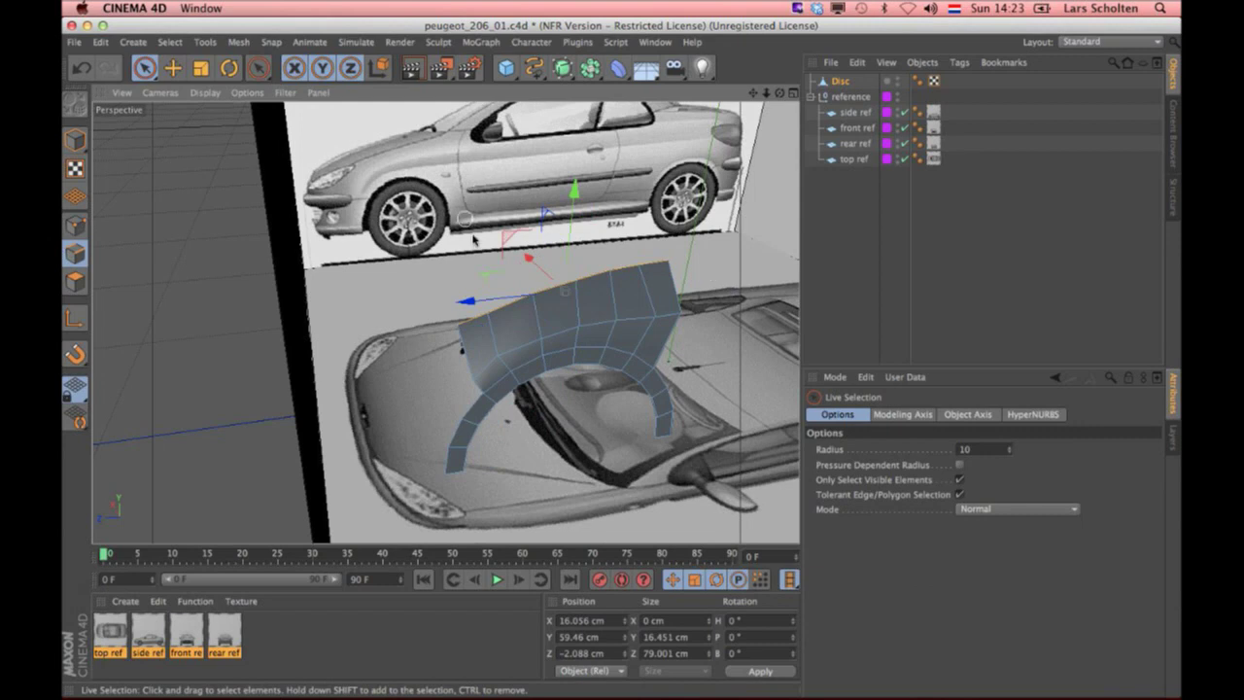
Step: Extrude the top edge upward, wrap the panel in a HyperNURBS, and close without saving
key(d)
mouse_move(454, 256)
mouse_down()
mouse_move(559, 181)
mouse_move(496, 211)
mouse_move(494, 175)
mouse_up()
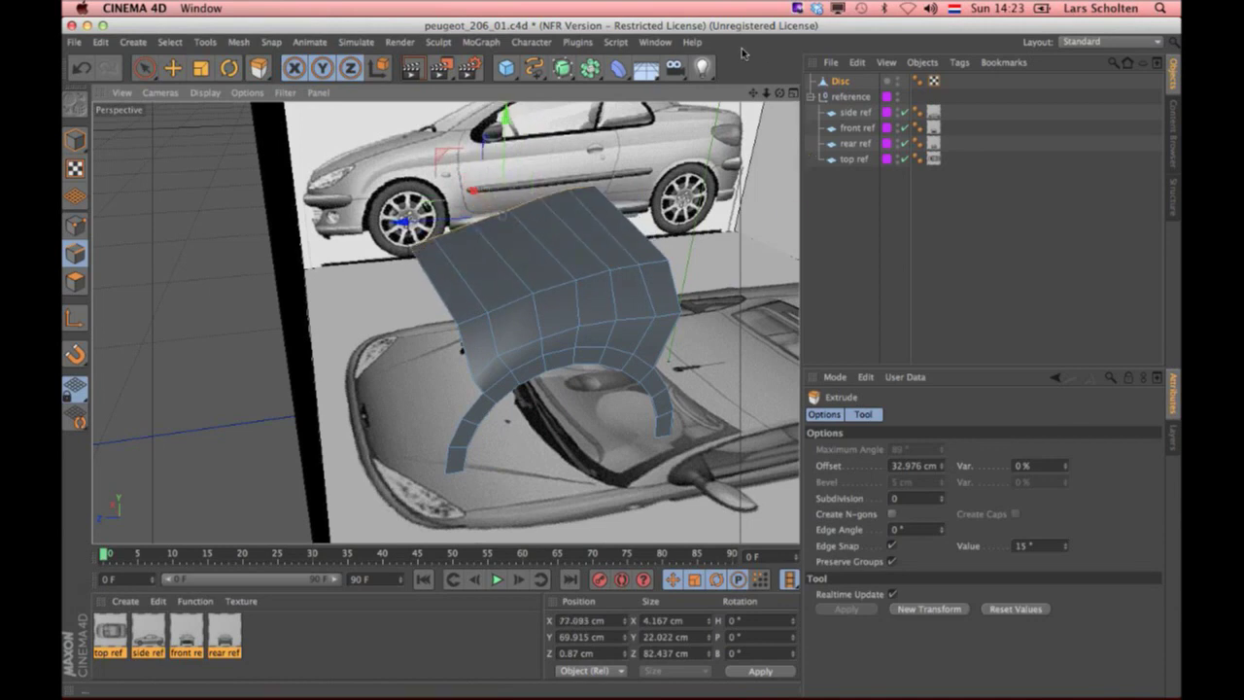
click(561, 66)
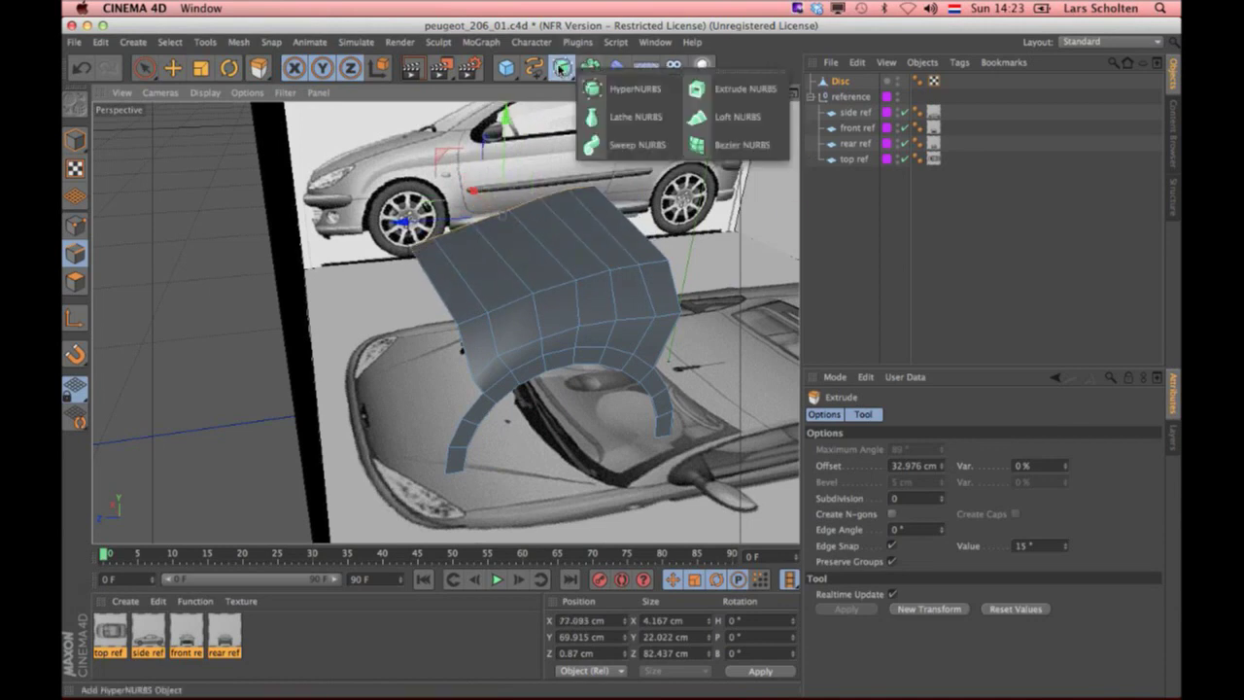
click(610, 90)
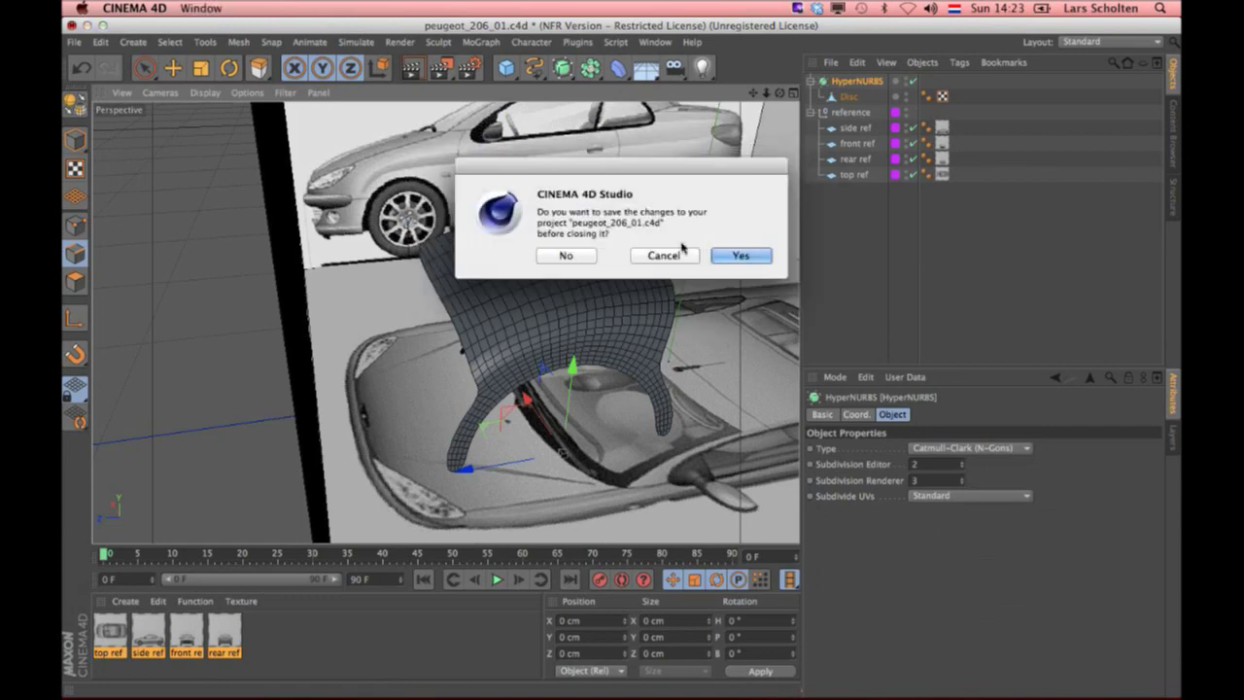
click(576, 257)
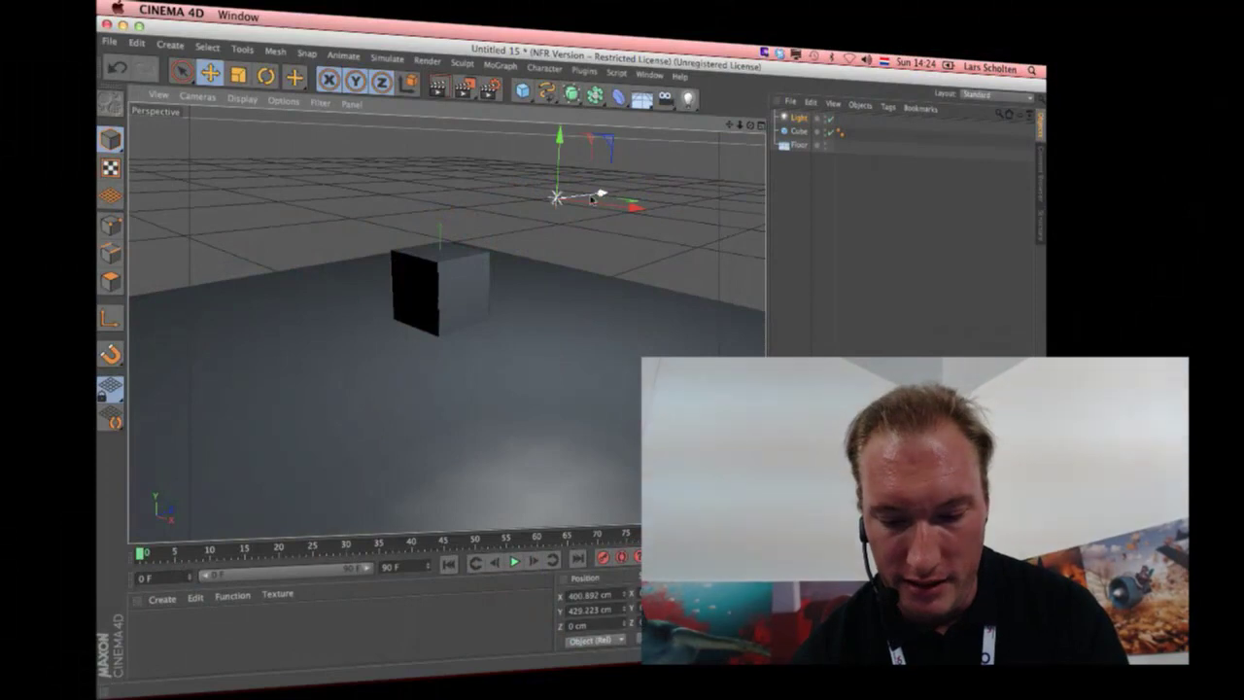
Step: Move the area light to the right of the cube and raise it higher above the floor
drag(603, 194, 507, 204)
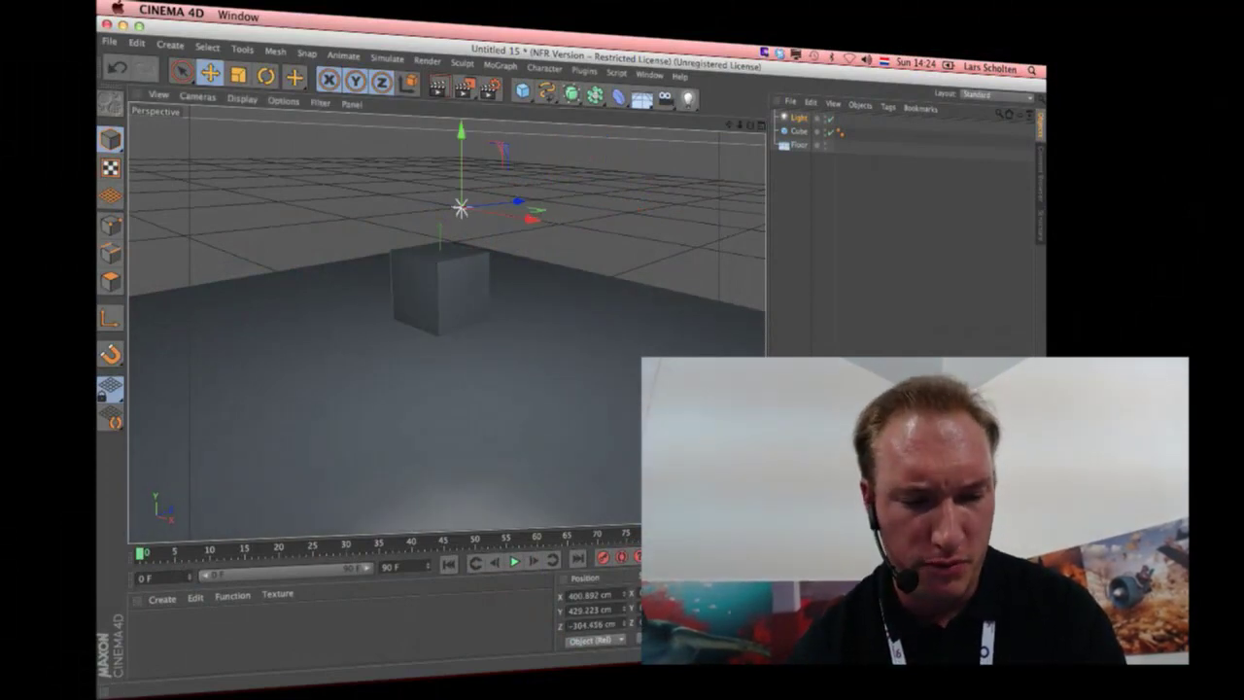
mouse_move(440, 239)
alt+mouse_down()
mouse_move(462, 268)
mouse_move(507, 254)
alt+mouse_up()
key(r)
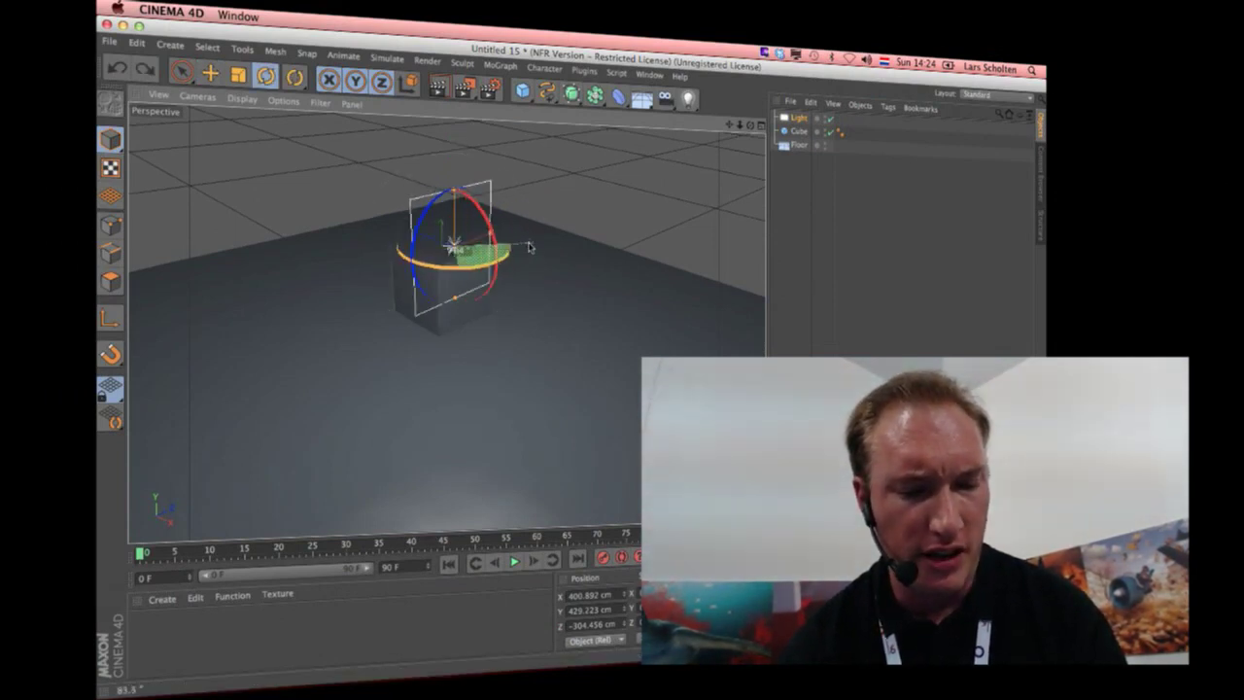
click(476, 291)
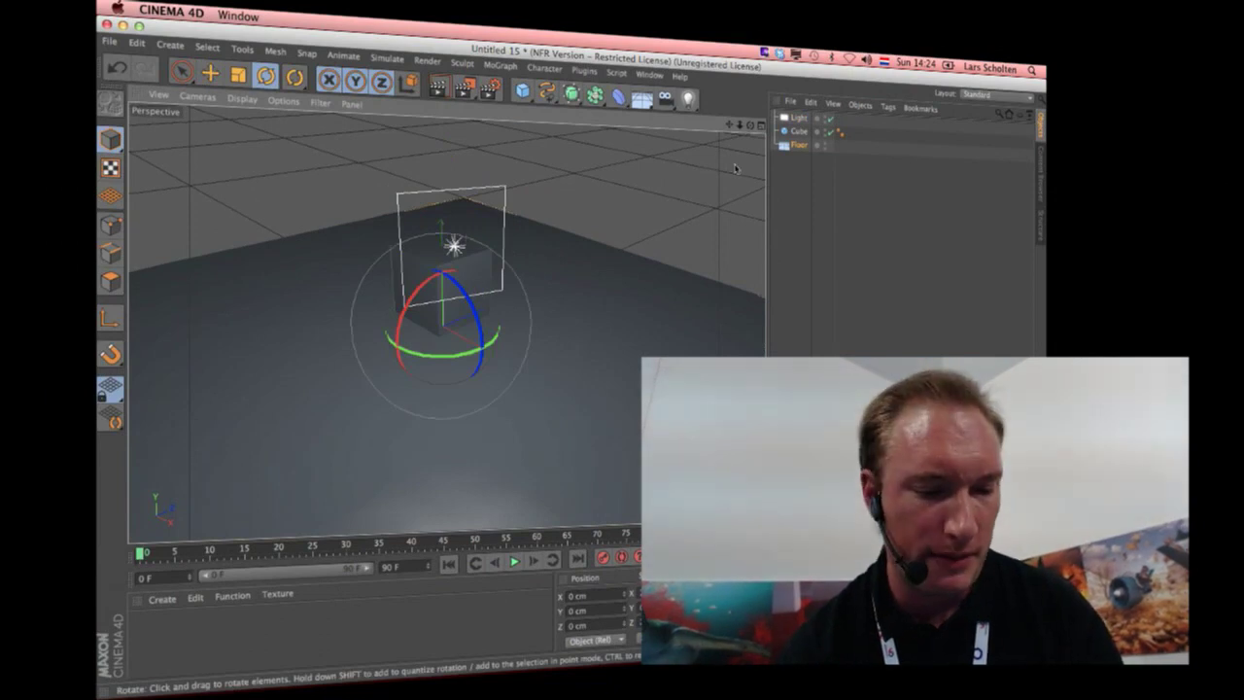
click(799, 118)
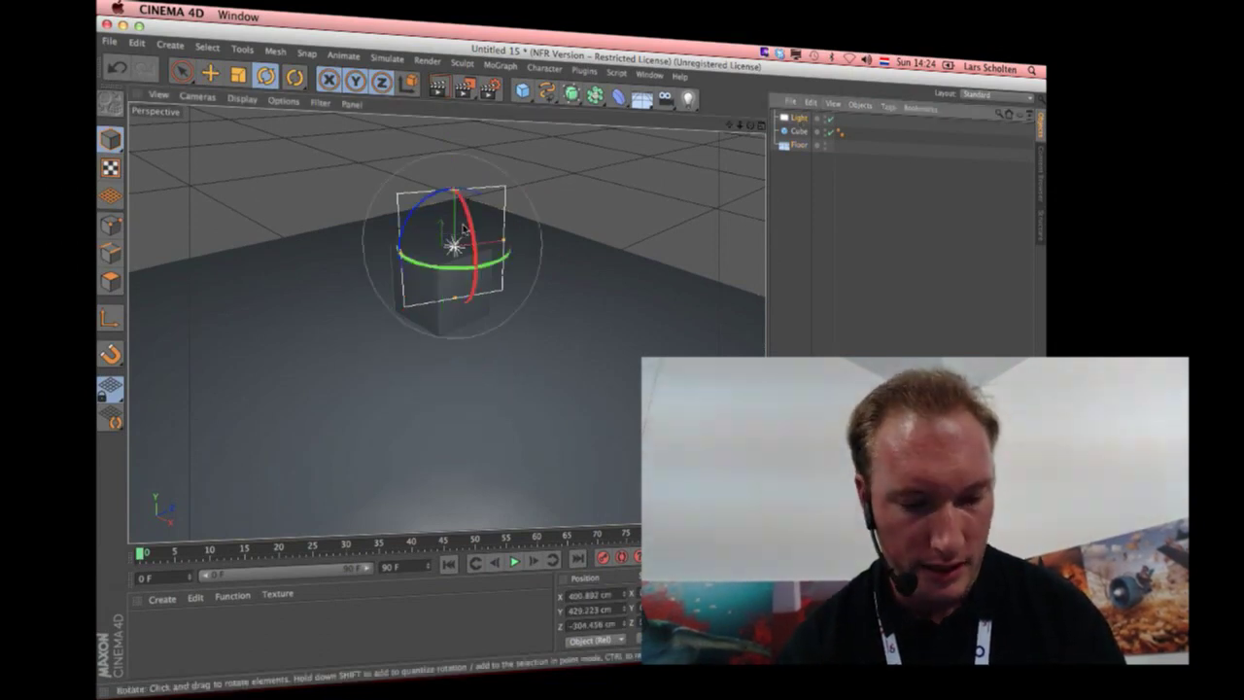
key(e)
mouse_move(532, 237)
mouse_down()
mouse_move(566, 236)
mouse_move(486, 255)
mouse_move(544, 309)
mouse_up()
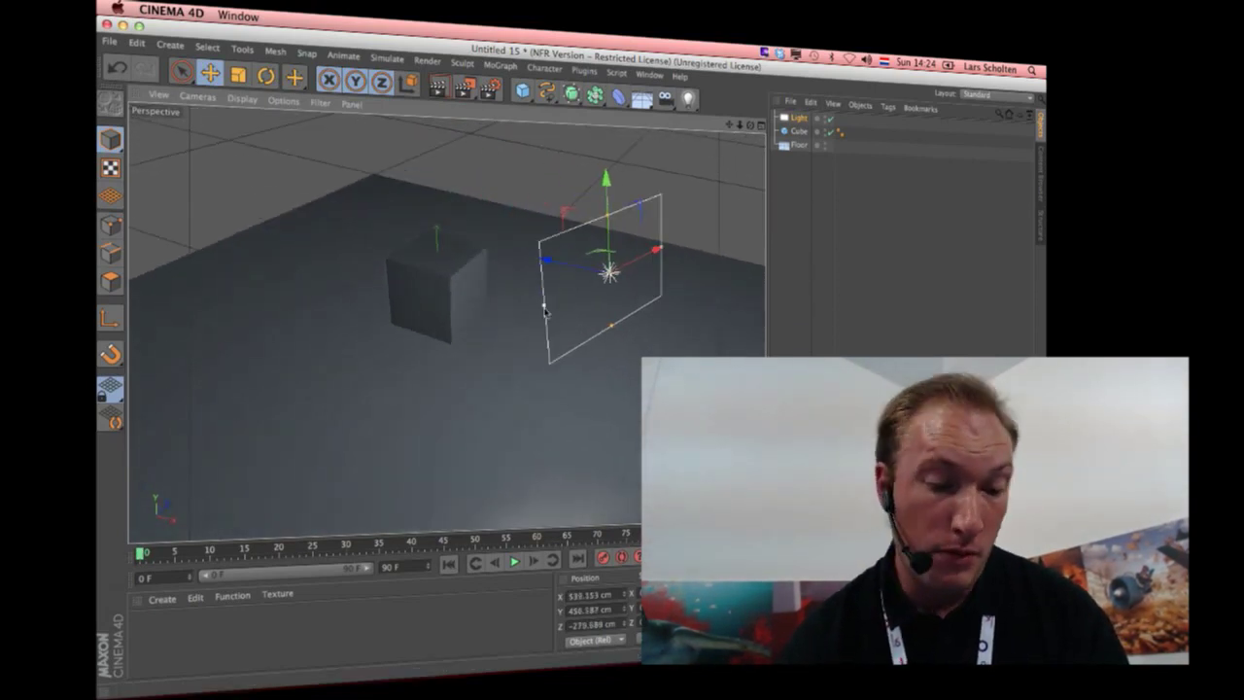
drag(607, 215, 606, 152)
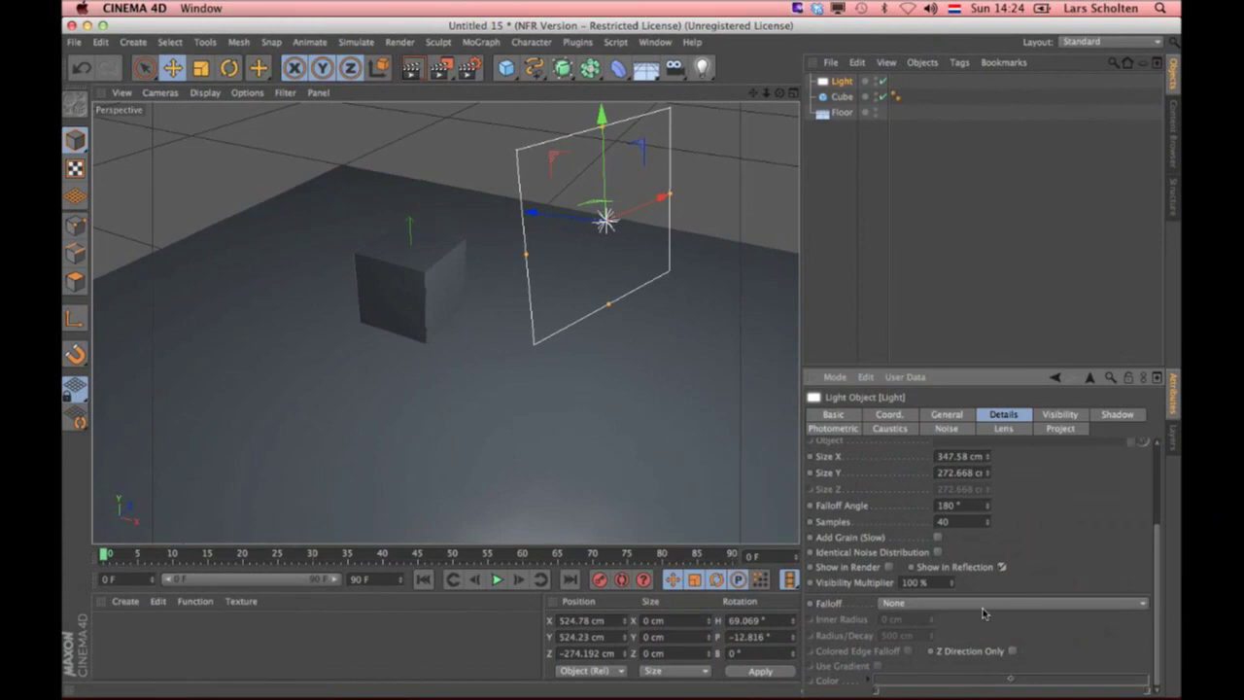
Step: Tint the light a warm 255/242/222 colour
click(955, 416)
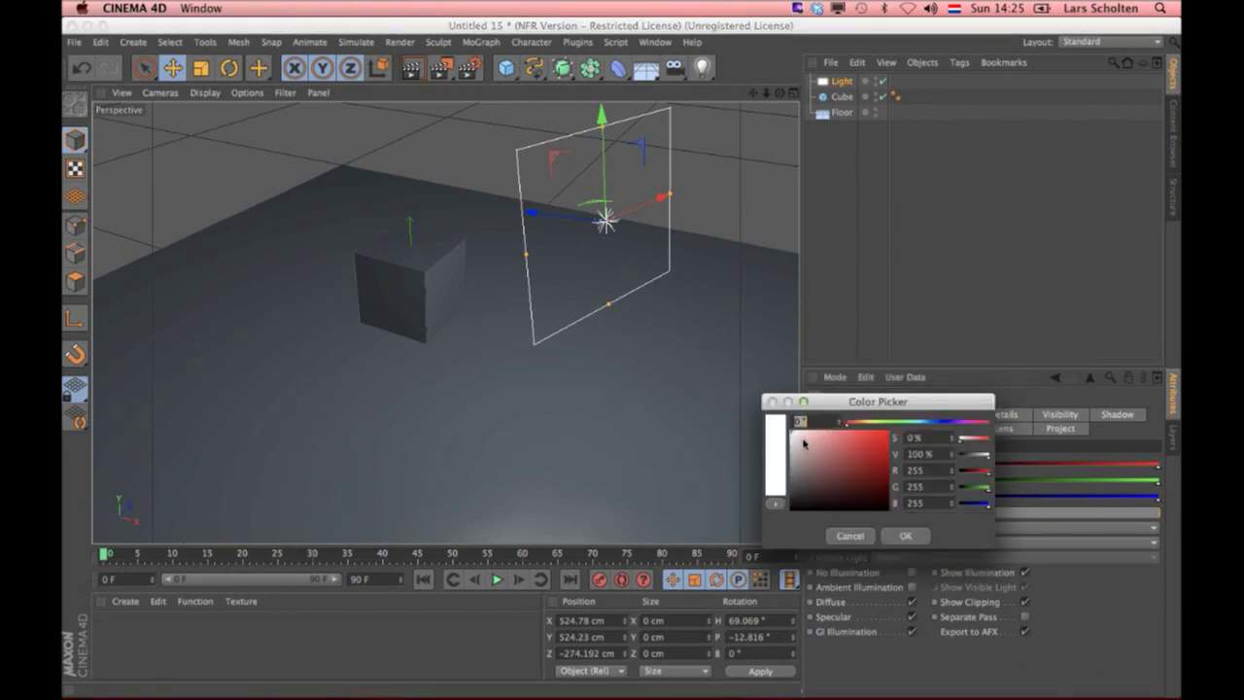
click(861, 425)
click(807, 437)
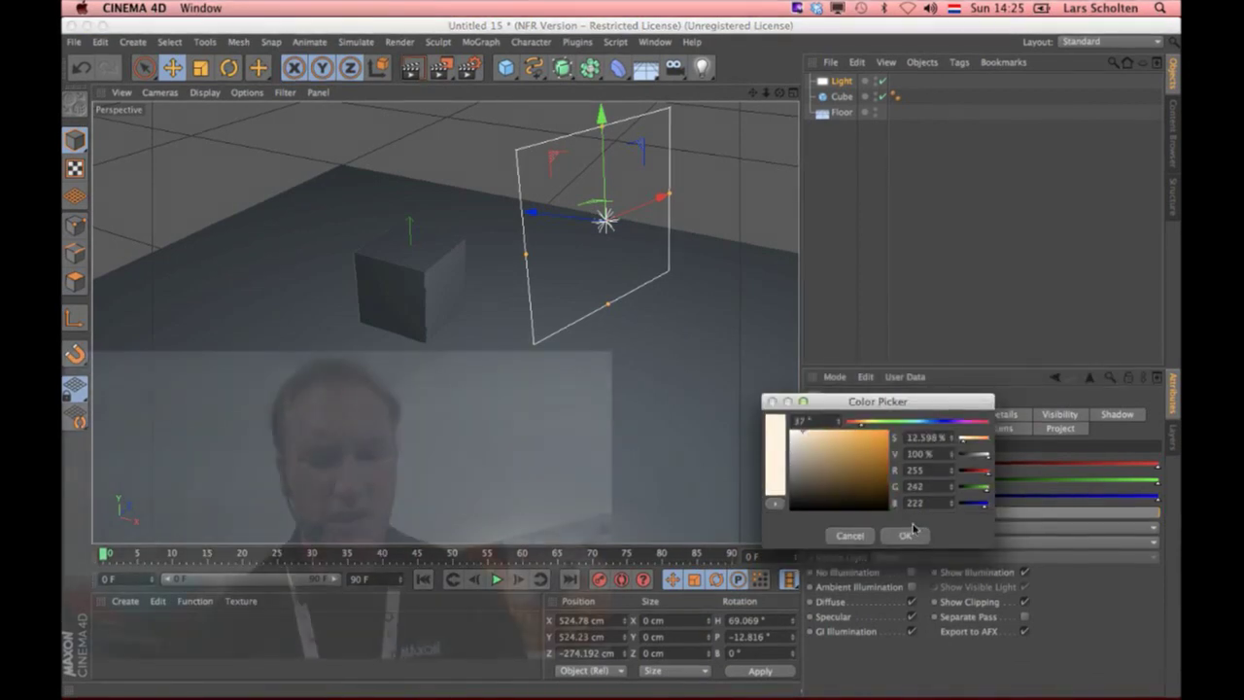
click(906, 535)
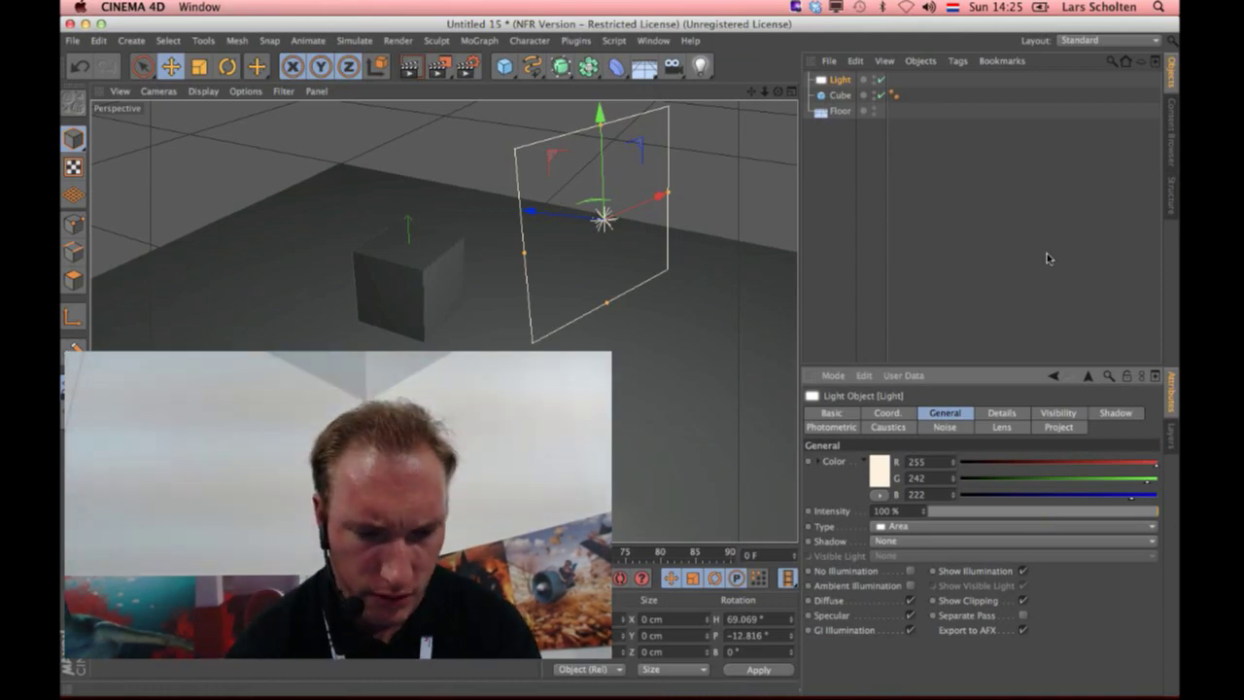
Step: Duplicate the light as Light.1, placing it up and left of the cube angled toward it
ctrl+drag(661, 195, 501, 287)
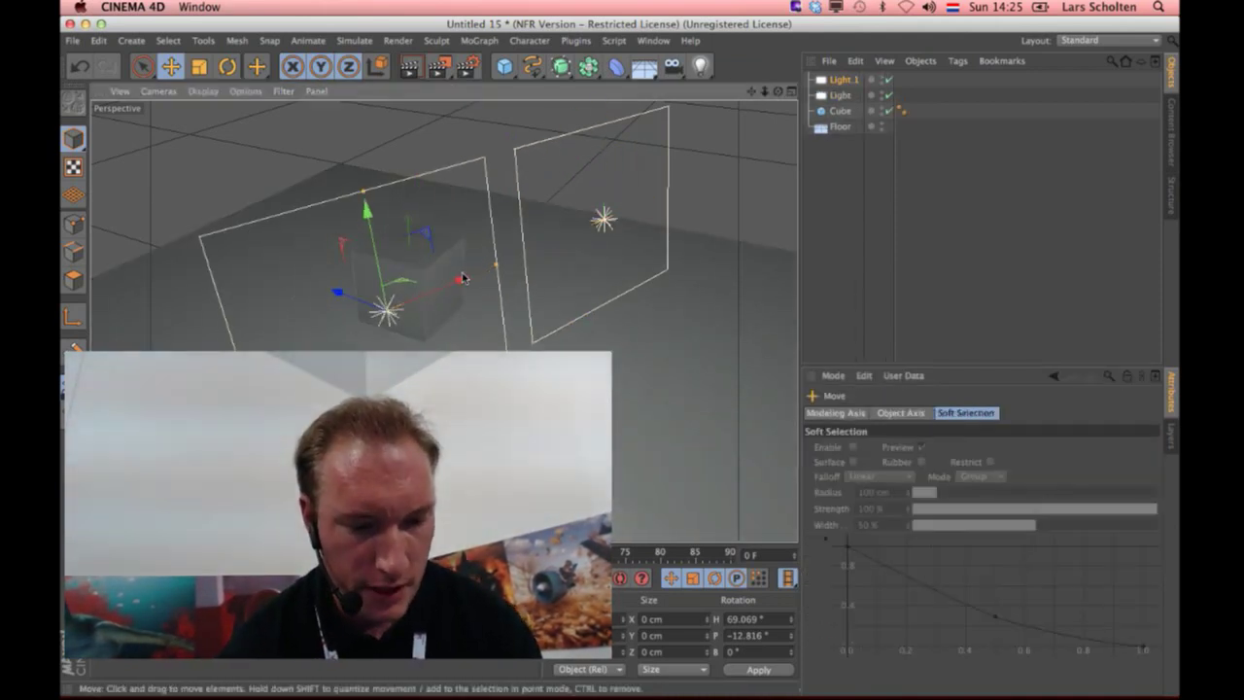
key(r)
mouse_move(442, 316)
mouse_down()
mouse_move(495, 319)
mouse_move(296, 316)
mouse_up()
key(e)
drag(230, 188, 233, 154)
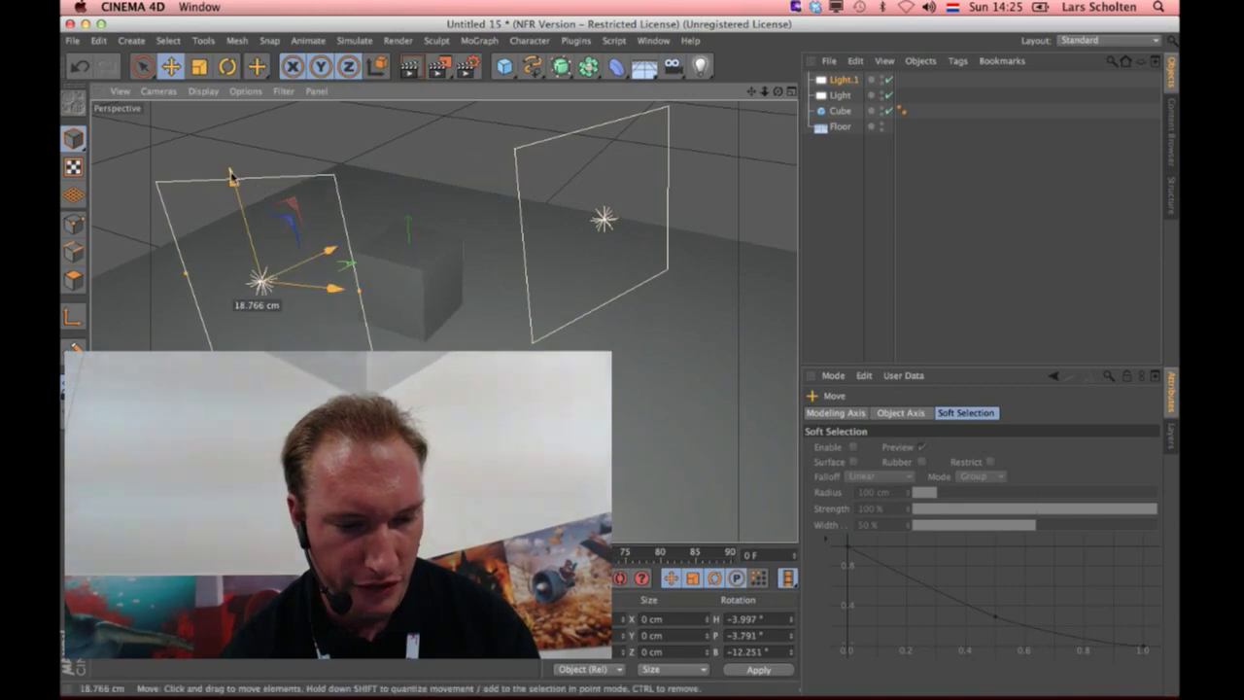
key(r)
mouse_move(209, 199)
mouse_down()
mouse_move(235, 211)
mouse_move(224, 252)
mouse_up()
Step: Colour Light.1 light blue
click(841, 78)
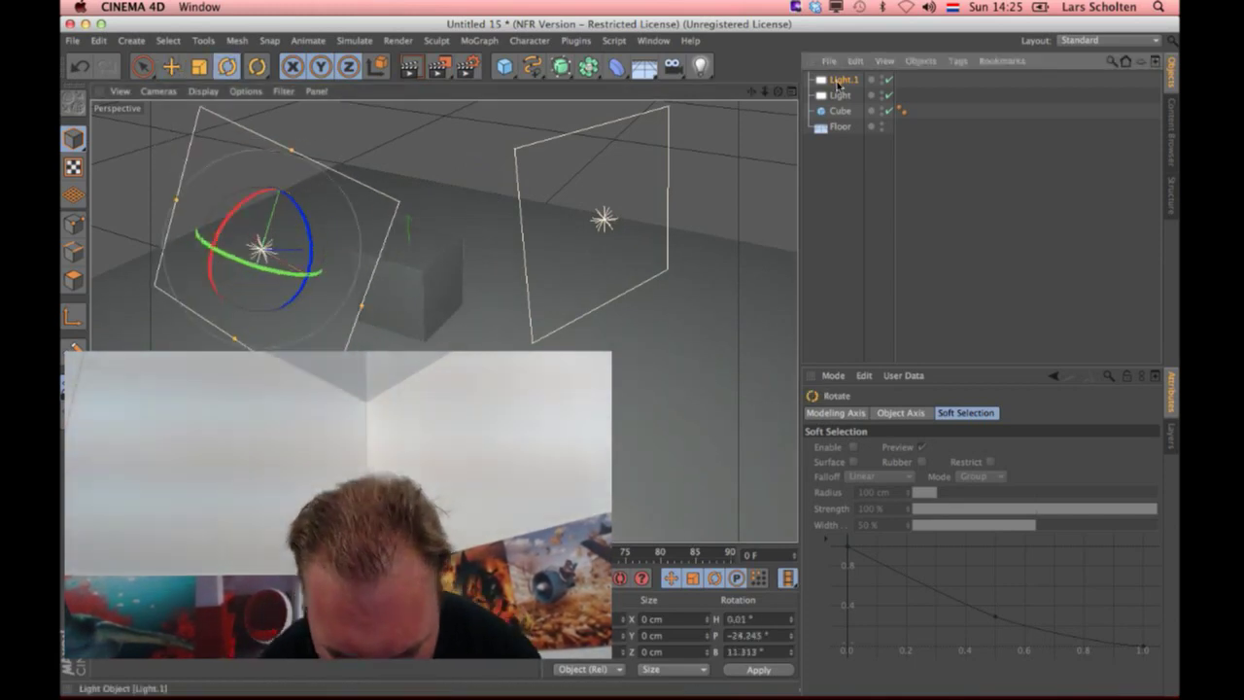
click(878, 470)
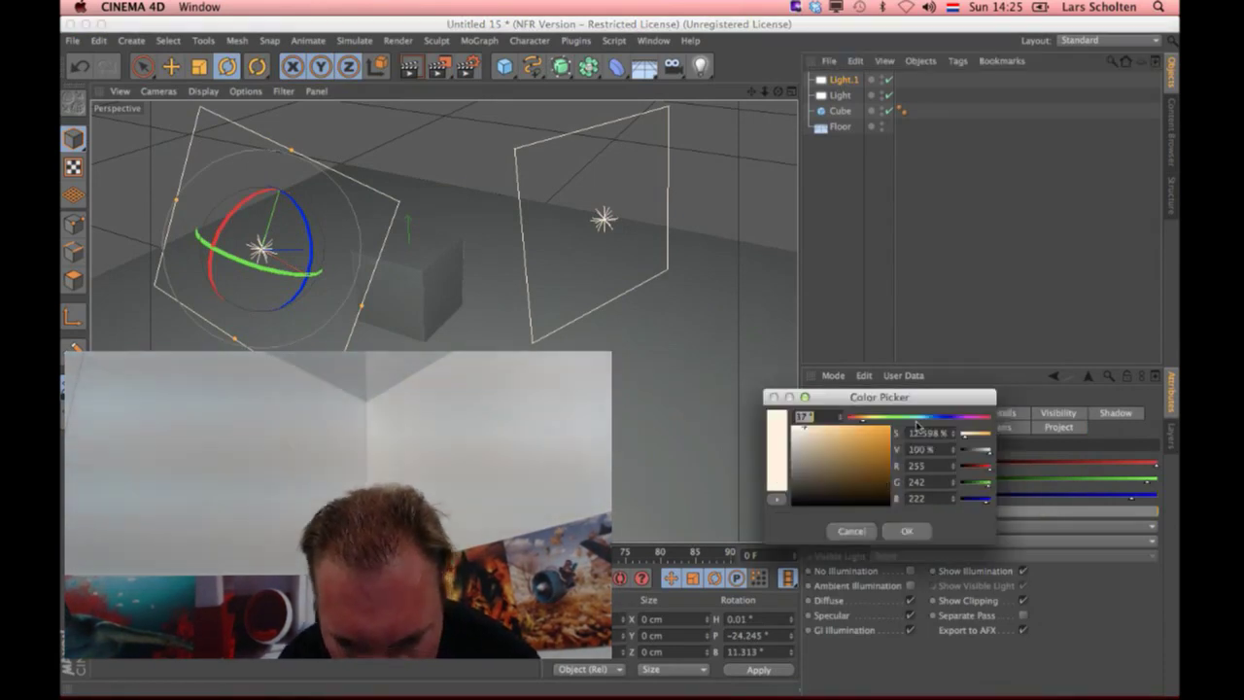
drag(812, 417, 815, 425)
click(906, 531)
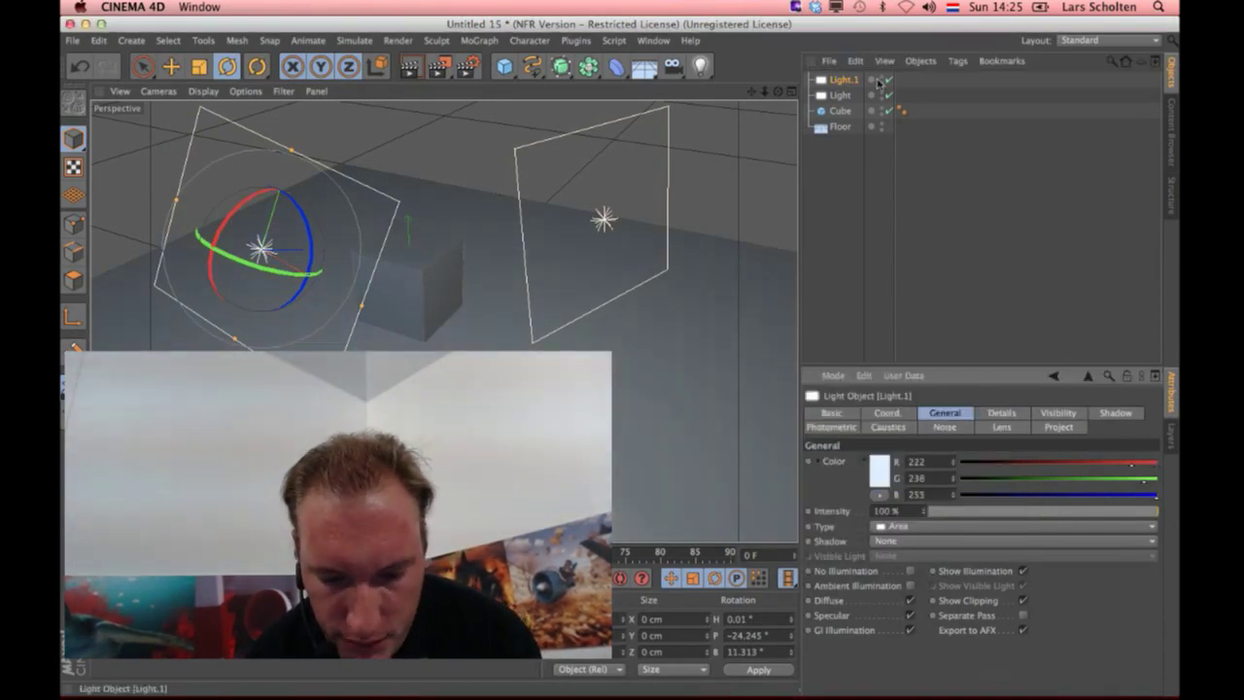
Step: Give the first light Shadow Maps (Soft) and render a preview of the scene
click(840, 96)
click(905, 541)
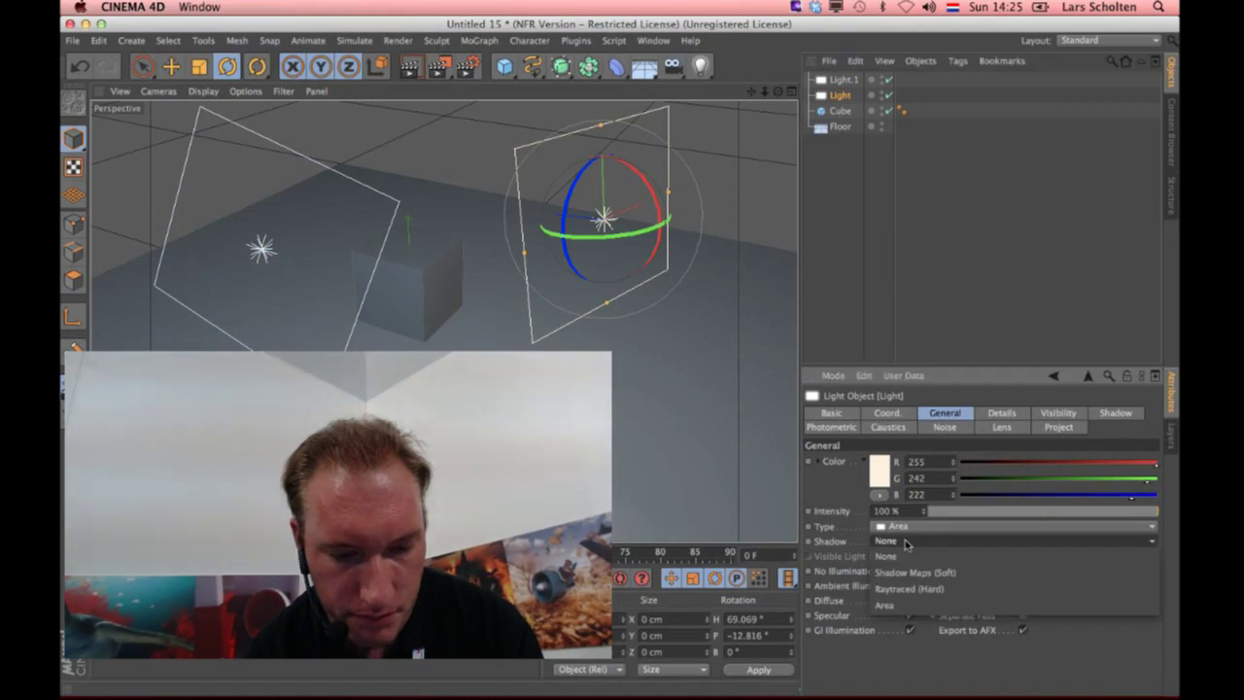
click(904, 573)
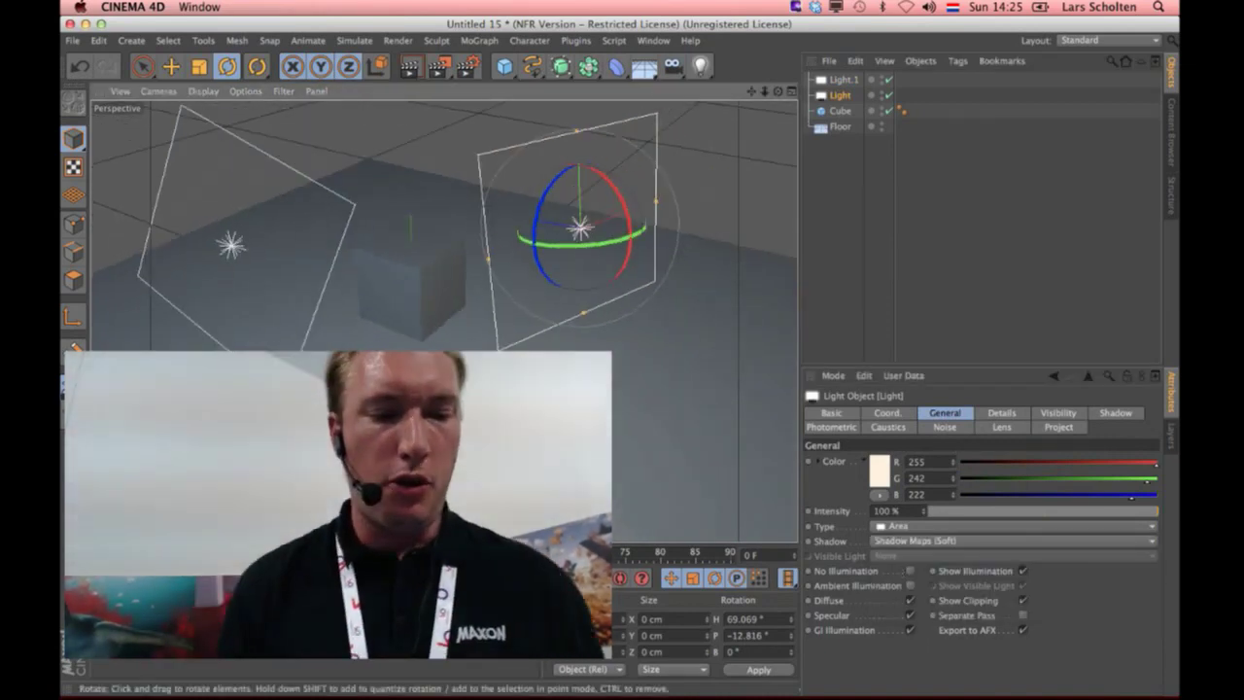
key(ctrl+r)
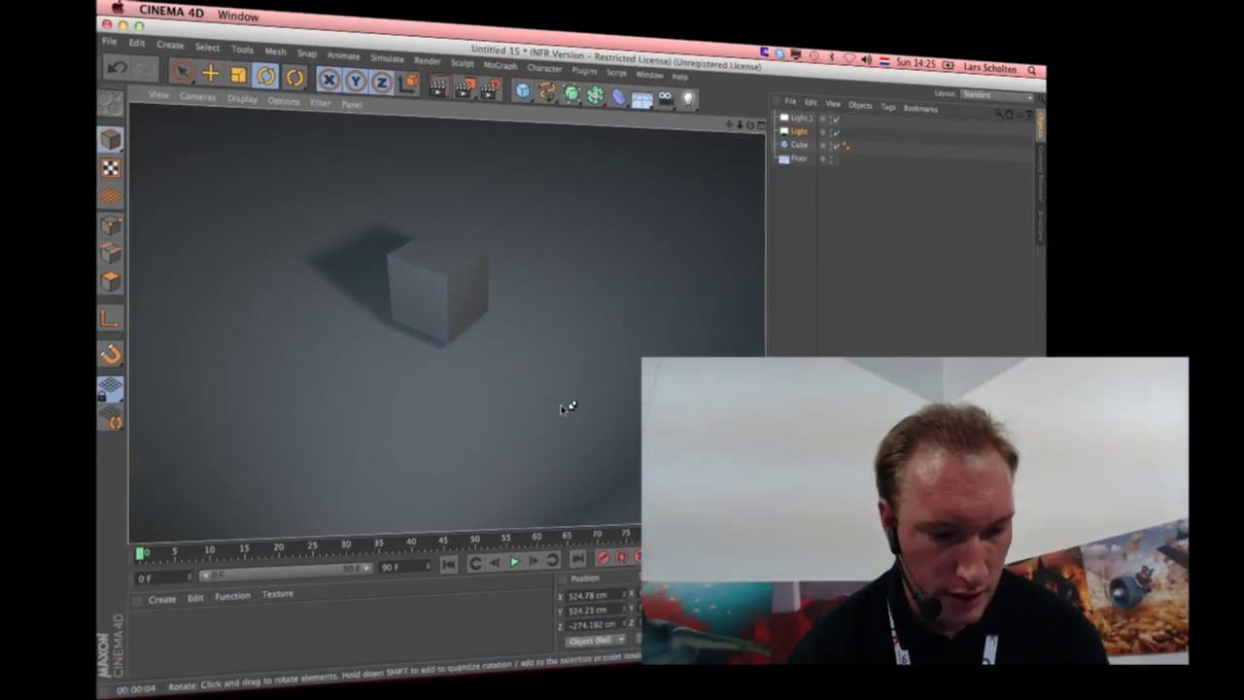
Step: Create the material Mat, open it in the Material Editor, and uncheck Specular
double_click(158, 633)
double_click(155, 637)
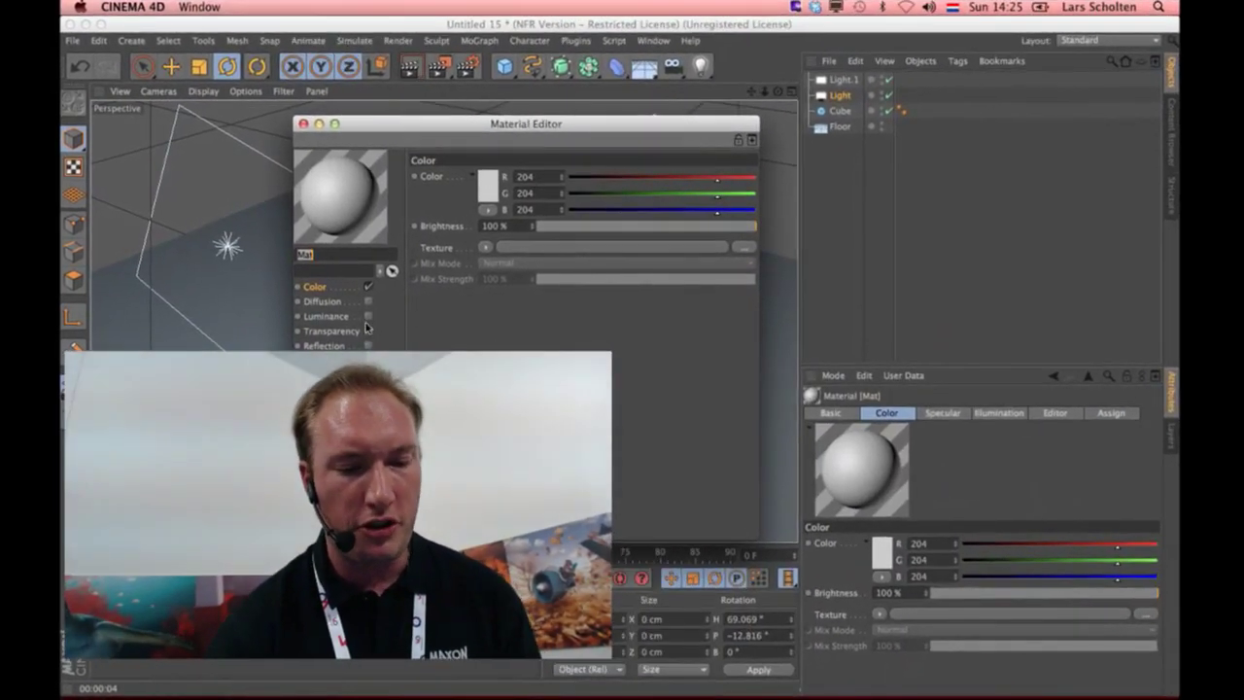
click(369, 435)
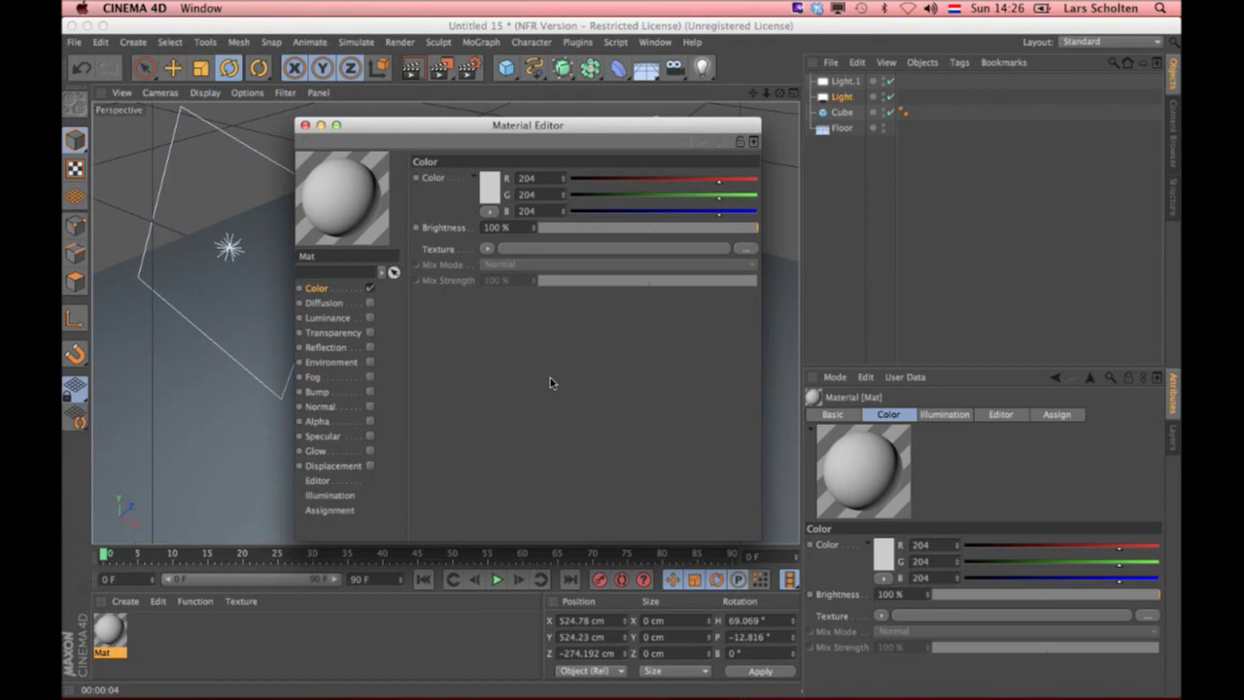
drag(683, 127, 588, 149)
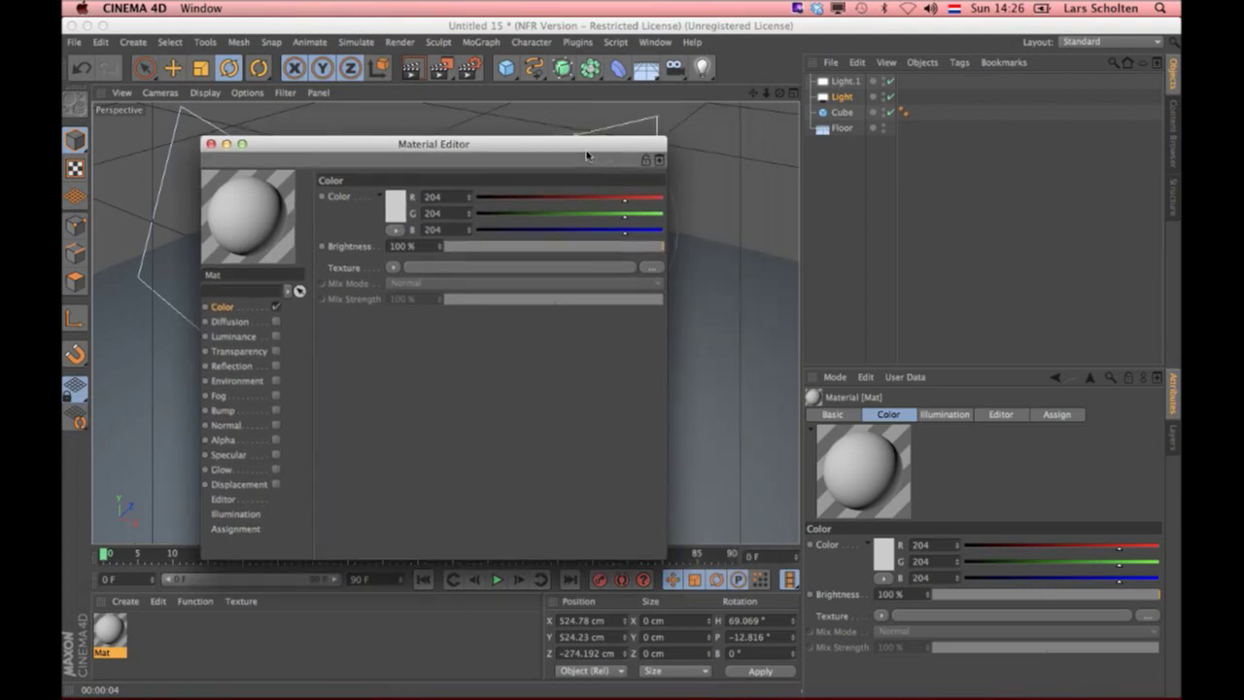
click(653, 41)
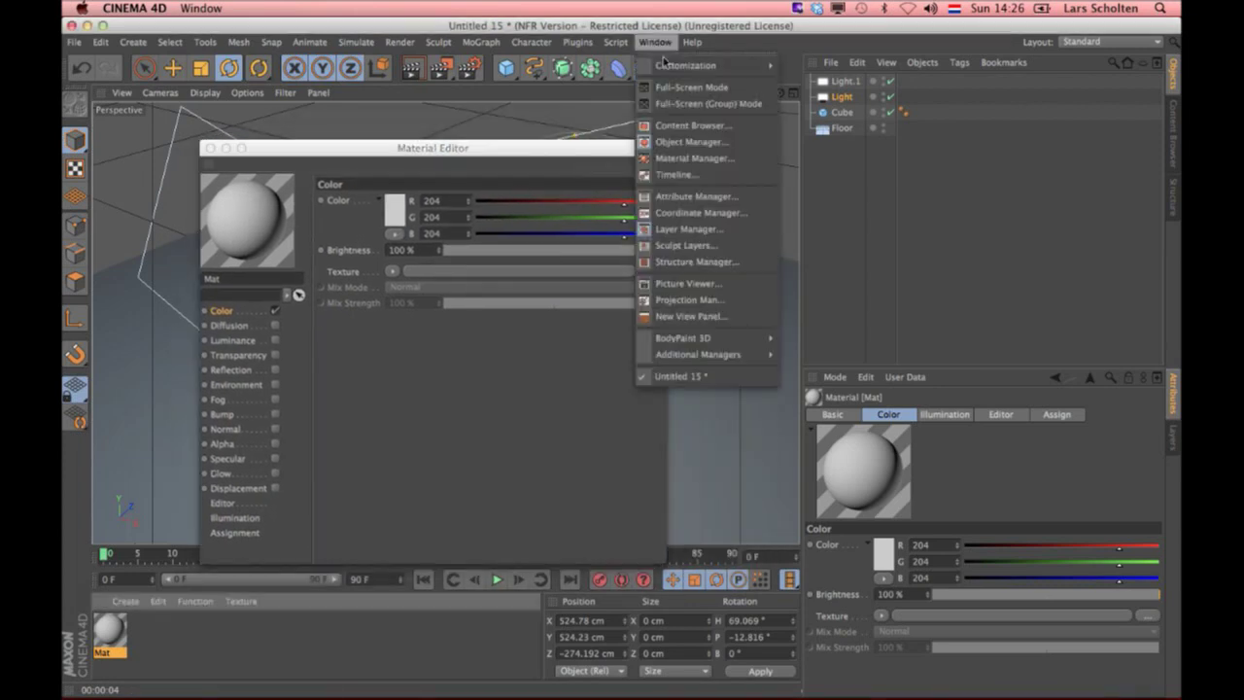
Step: Search the Content Browser presets for 'paper' textures
click(699, 126)
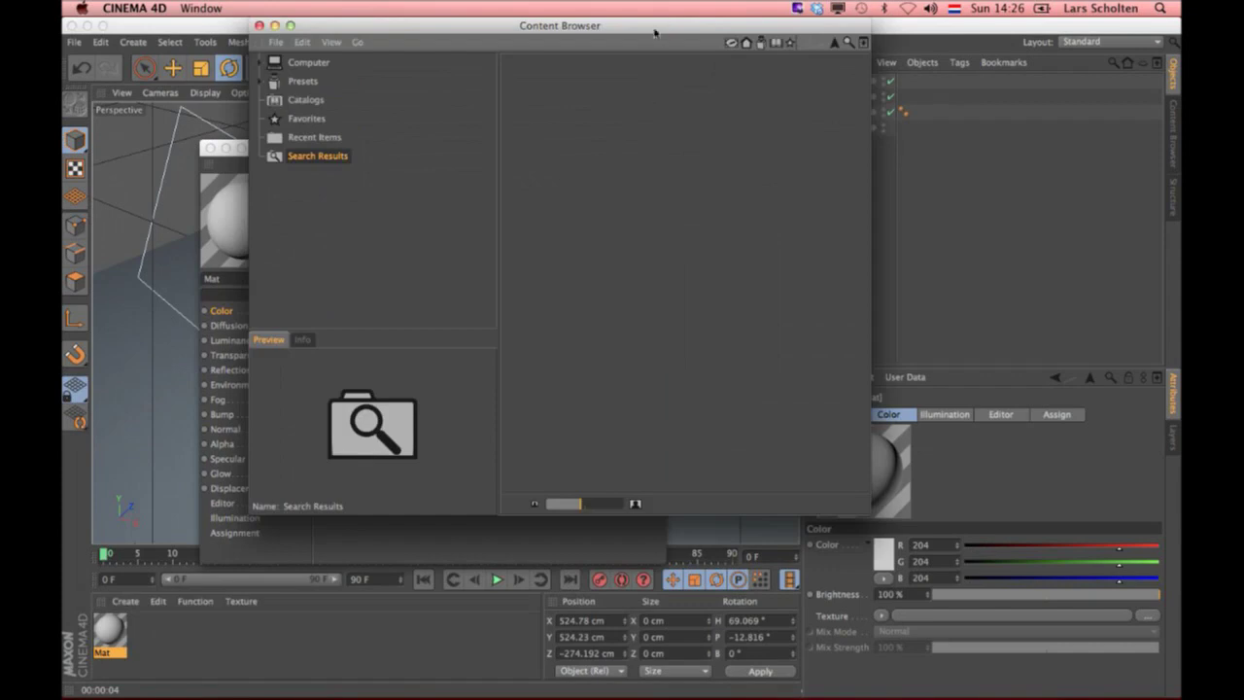
click(530, 162)
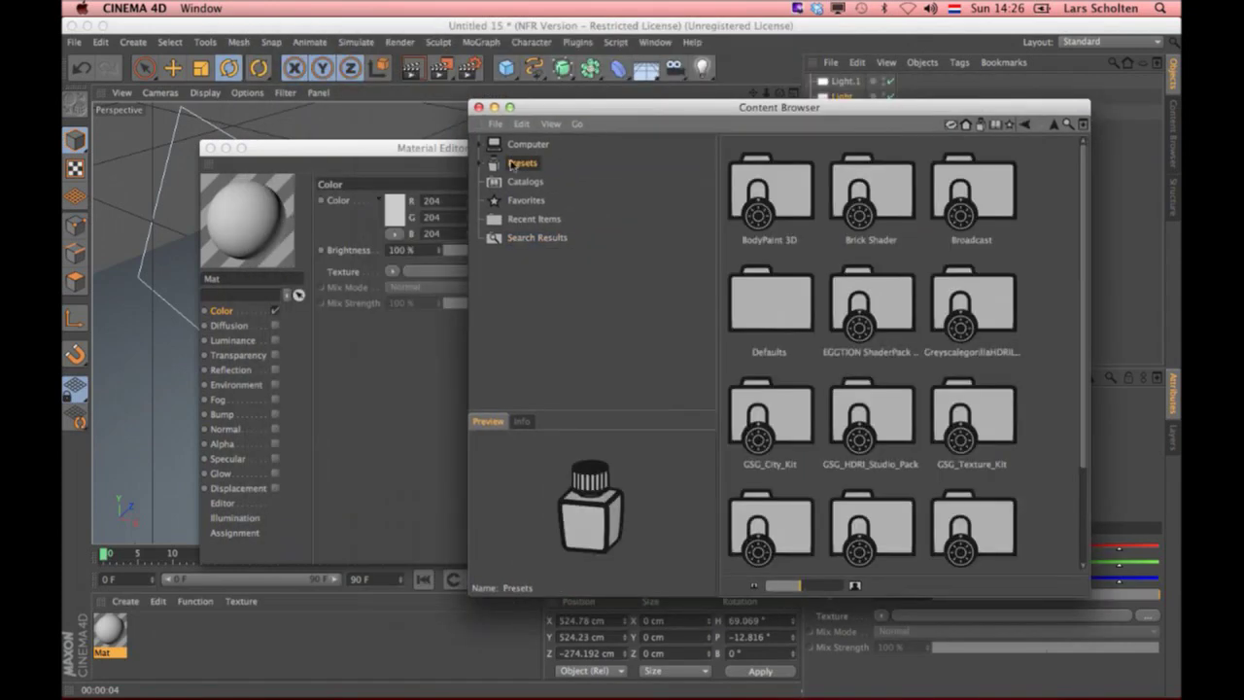
click(1067, 125)
key(super+a)
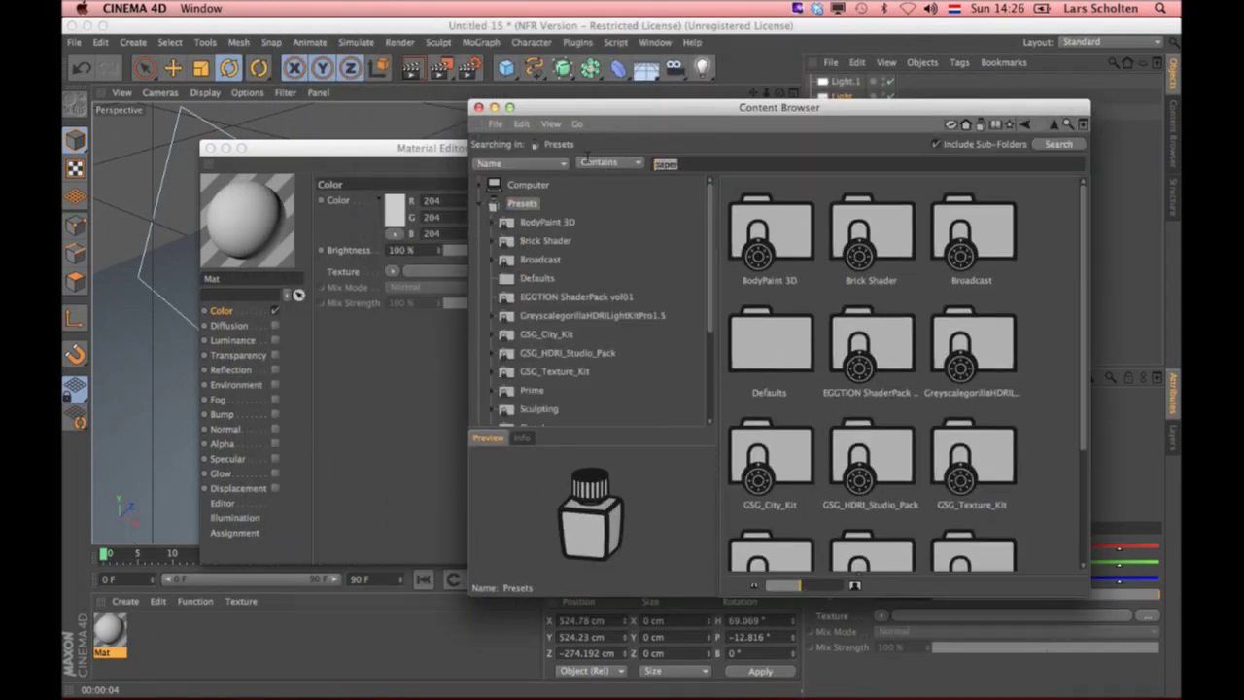
click(758, 165)
key(Return)
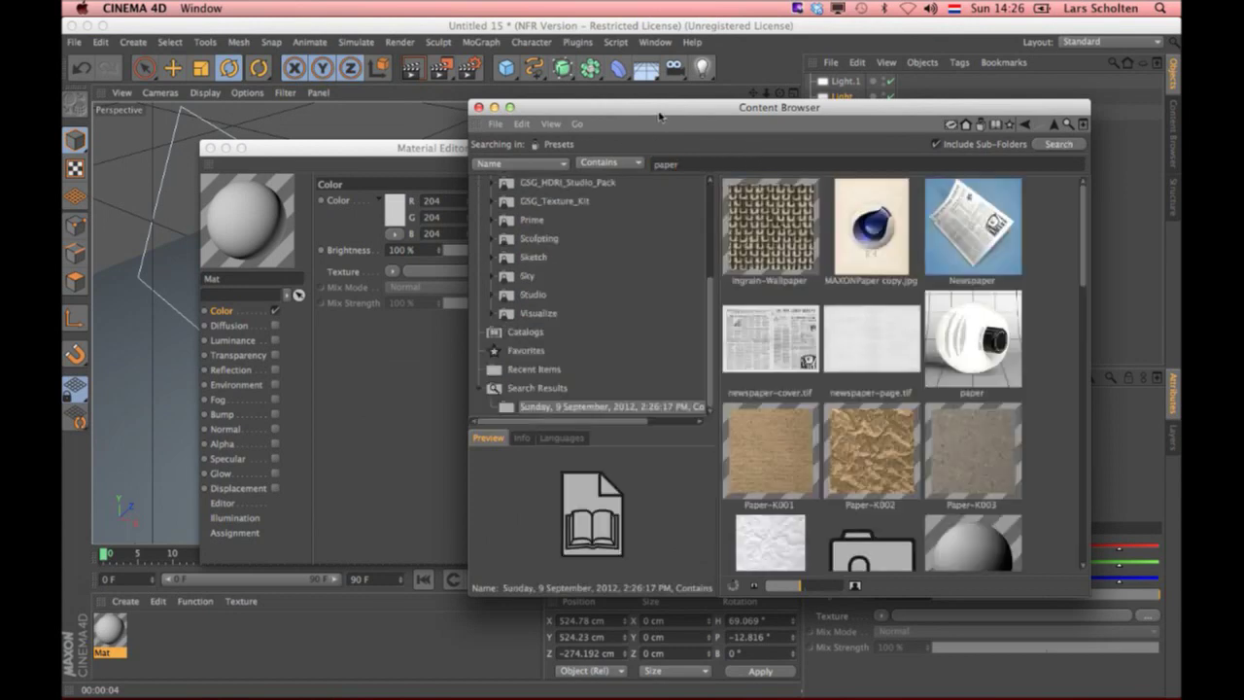
Step: Drop newspaper-page.tif into Mat's Color Texture field and close the Content Browser
drag(662, 109, 747, 100)
drag(1071, 230, 1058, 224)
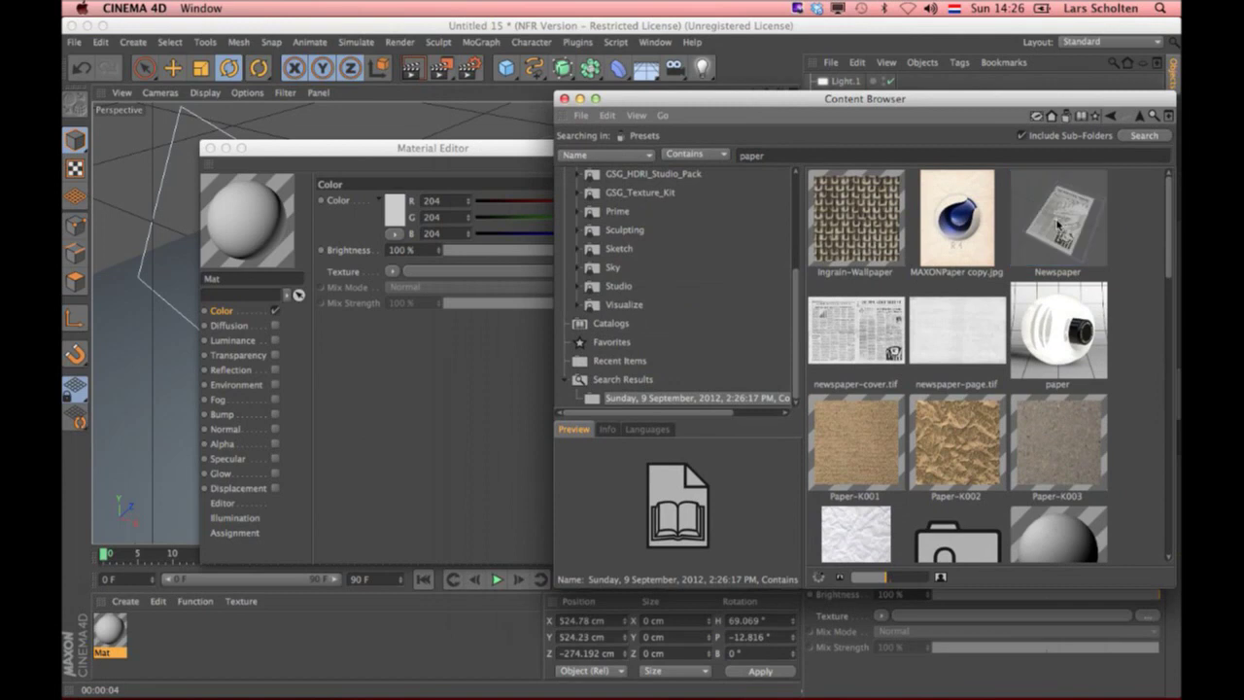
drag(950, 321, 912, 323)
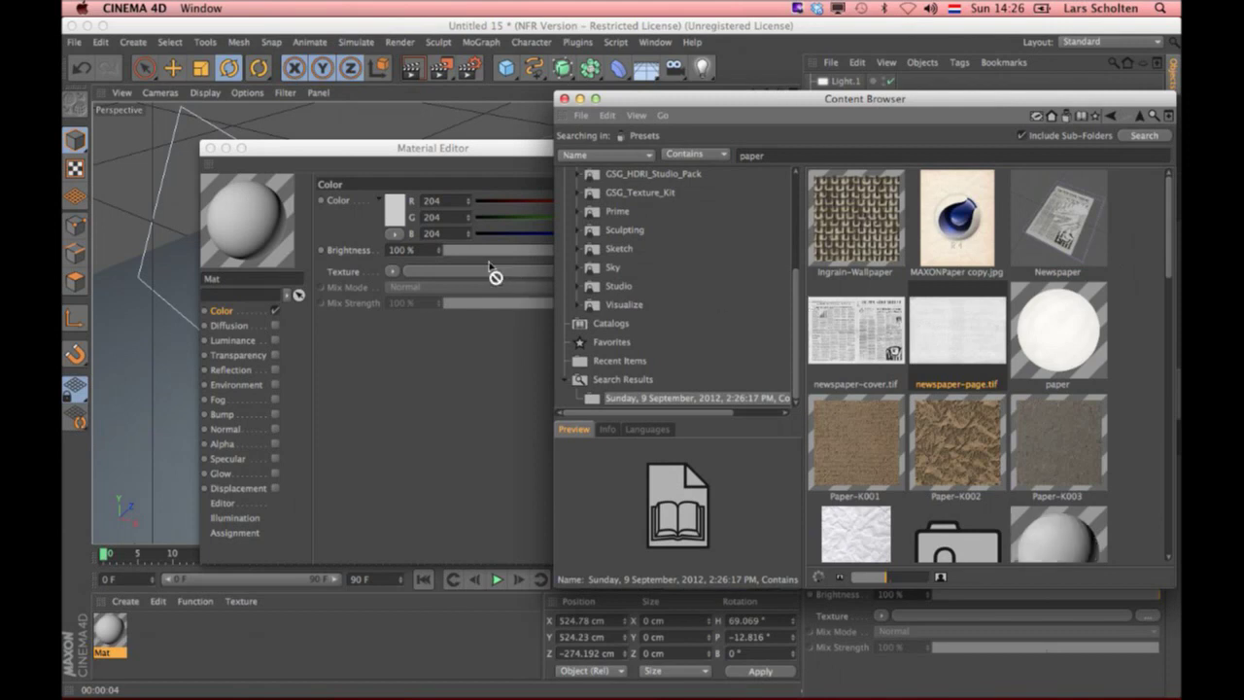
drag(911, 324, 488, 282)
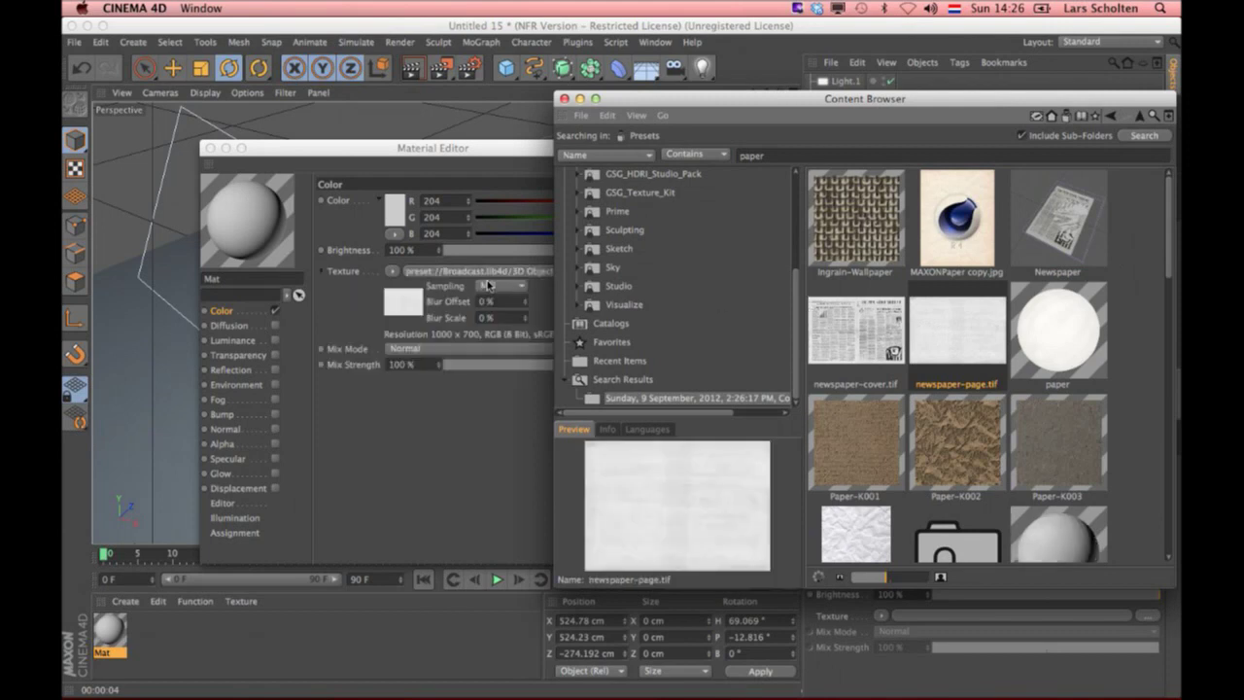
click(563, 98)
drag(510, 154, 862, 155)
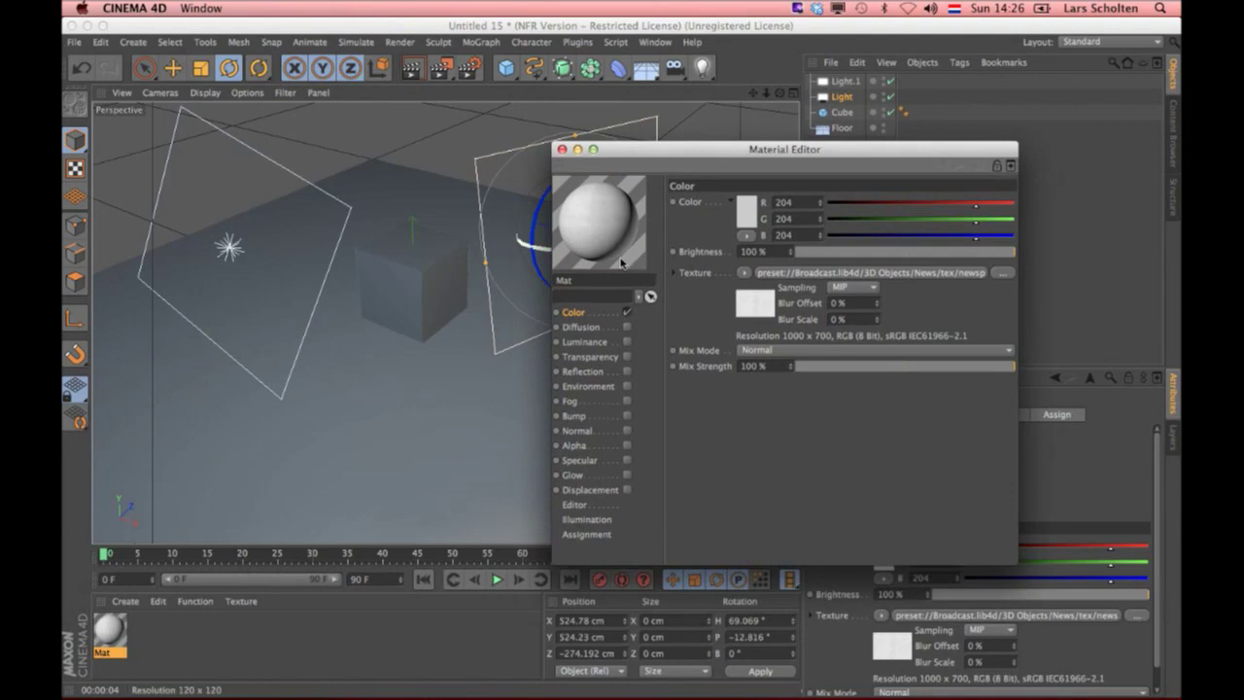
Step: Apply Mat to the cube, render it, then wrap the Color texture in a Layer shader
drag(603, 215, 413, 309)
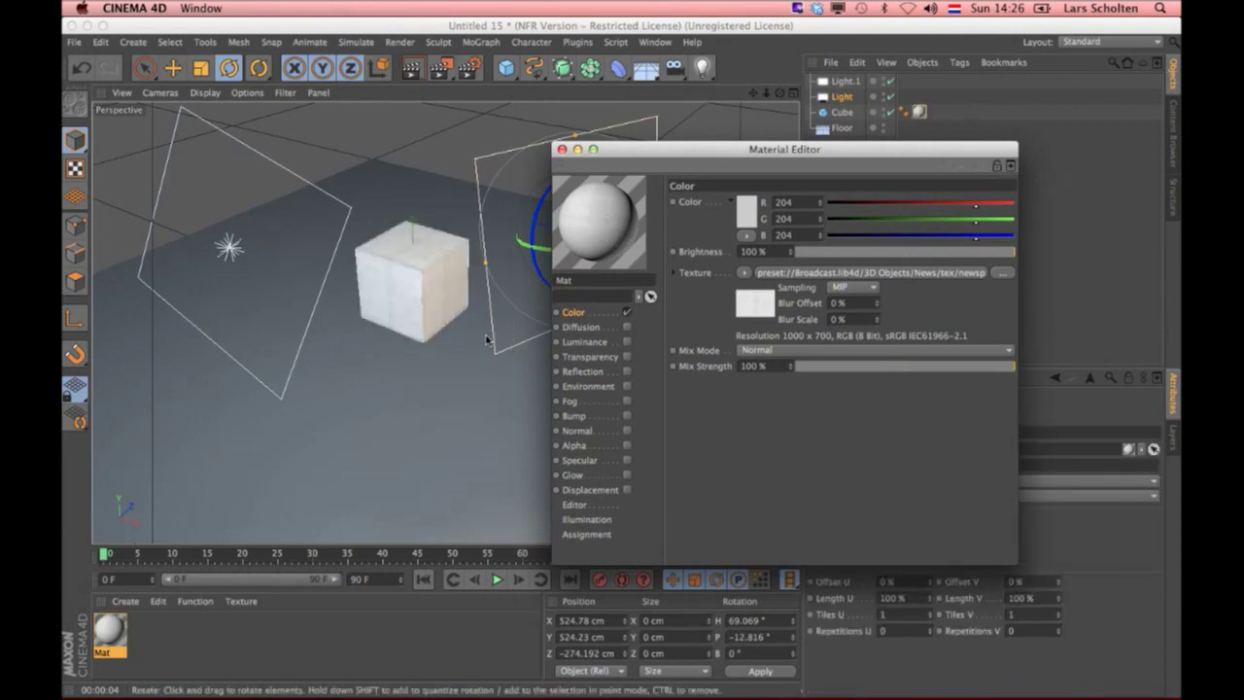
key(ctrl+r)
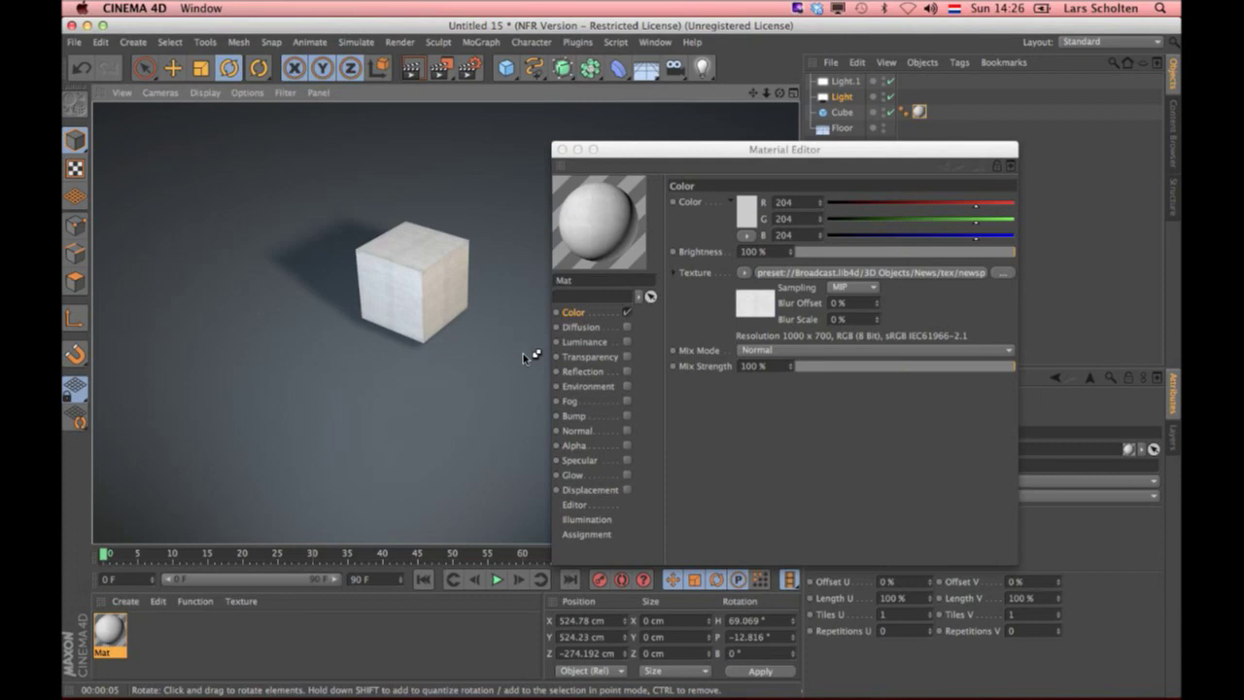
click(745, 272)
click(812, 585)
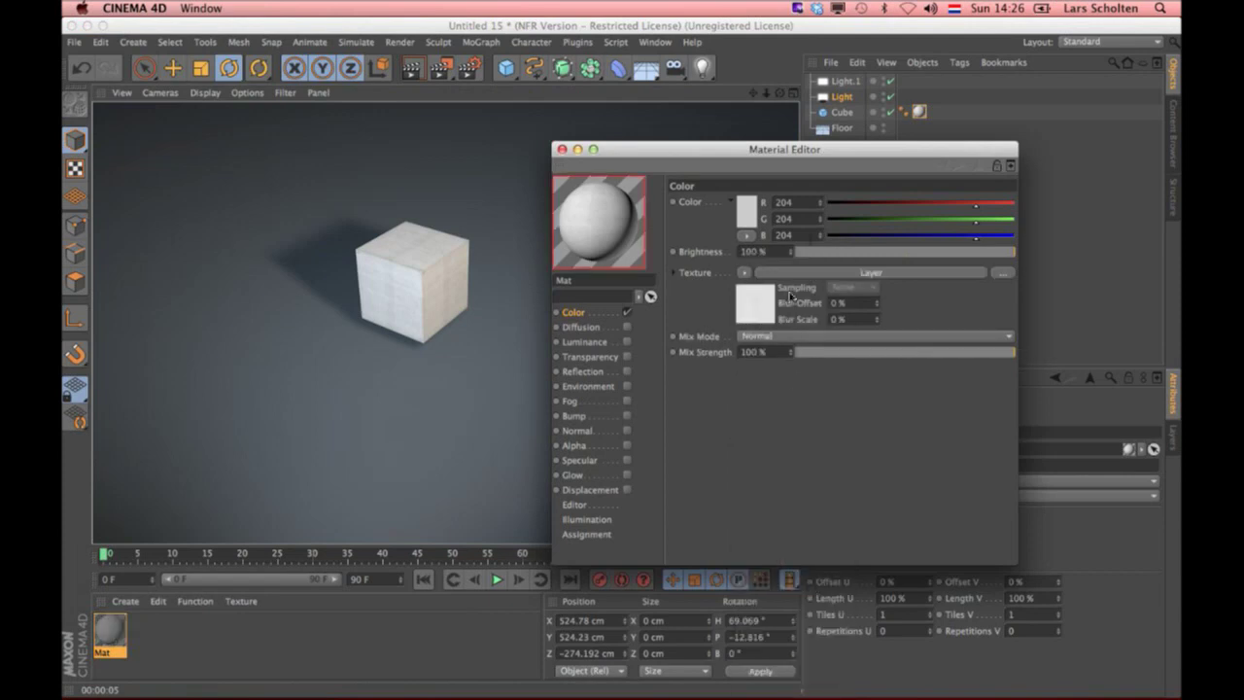
click(844, 282)
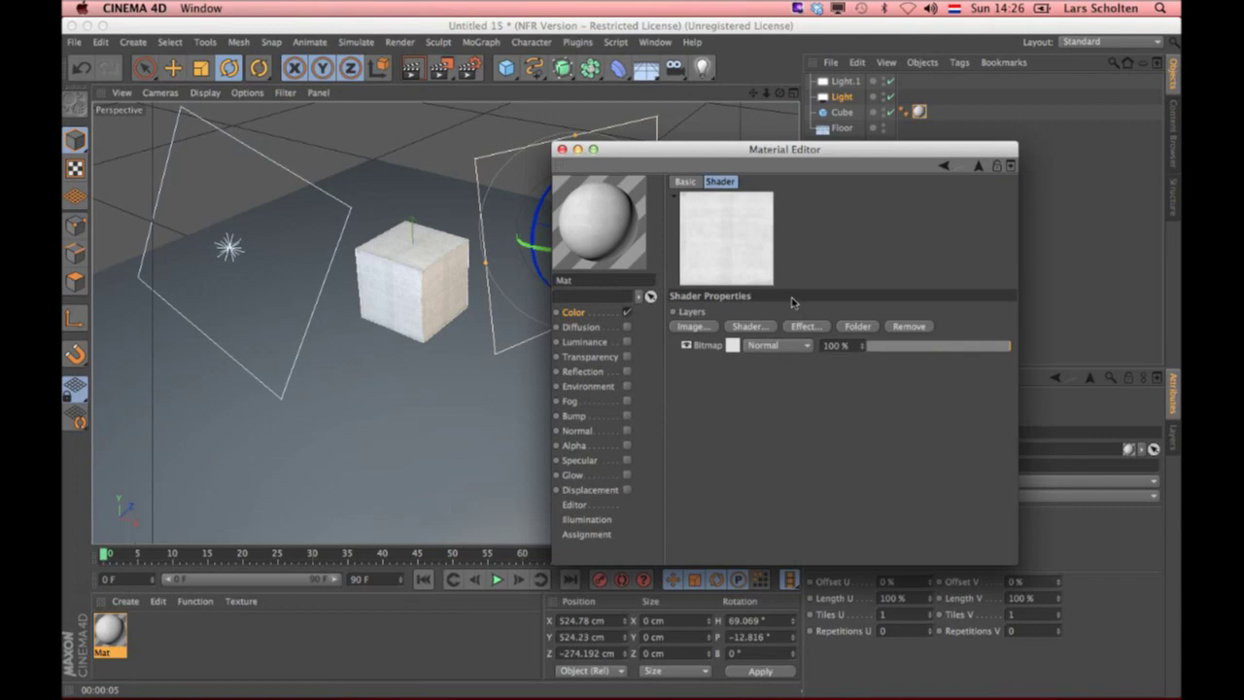
Step: Add a Color layer to the layer shader and make it dark red (142/0/0)
click(752, 324)
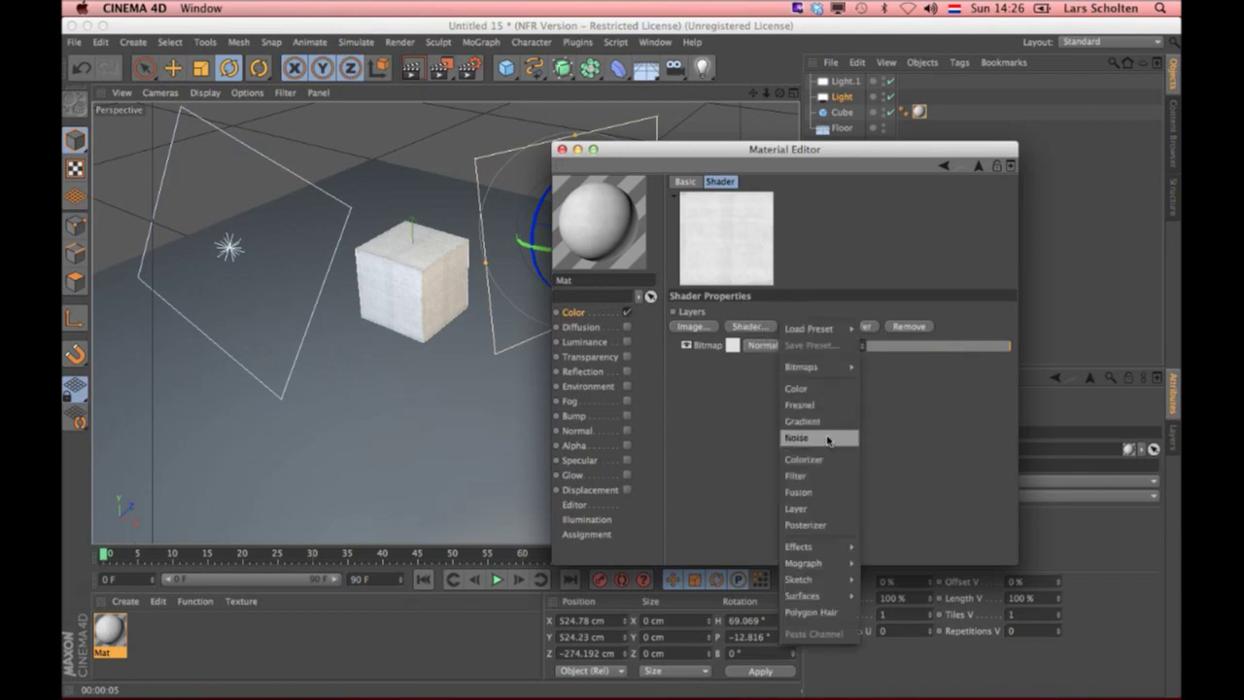
click(822, 389)
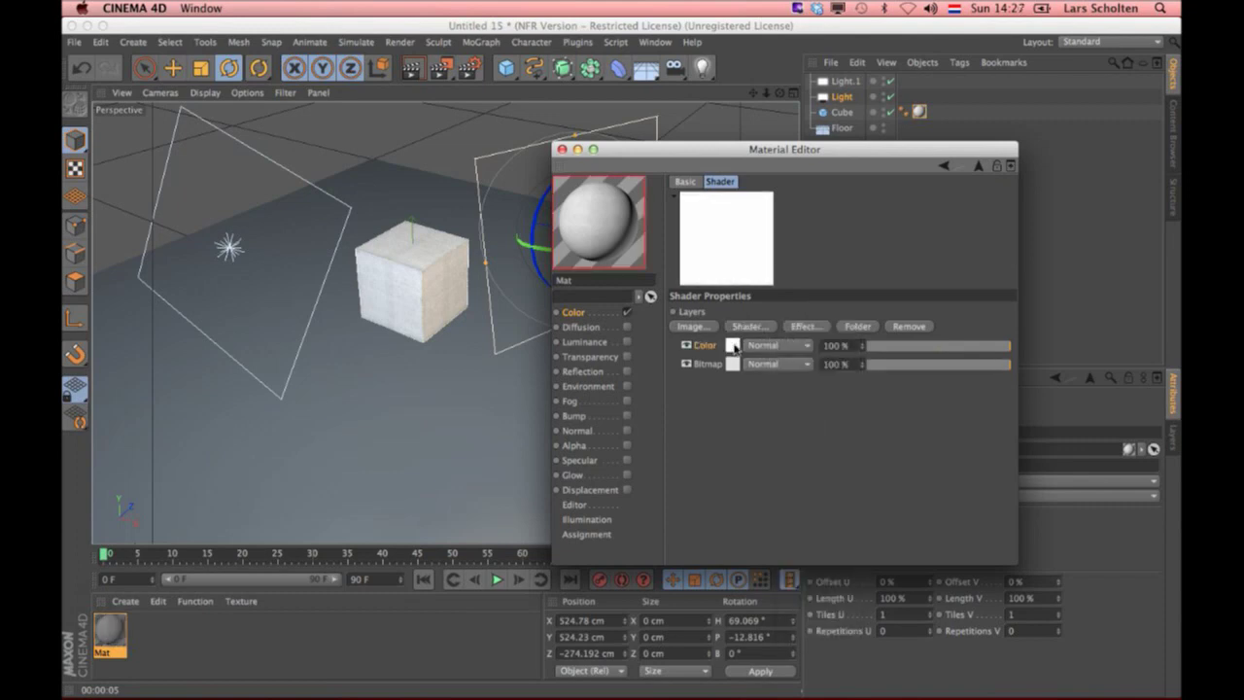
click(742, 345)
mouse_move(939, 328)
mouse_down()
mouse_move(817, 344)
mouse_move(927, 316)
mouse_up()
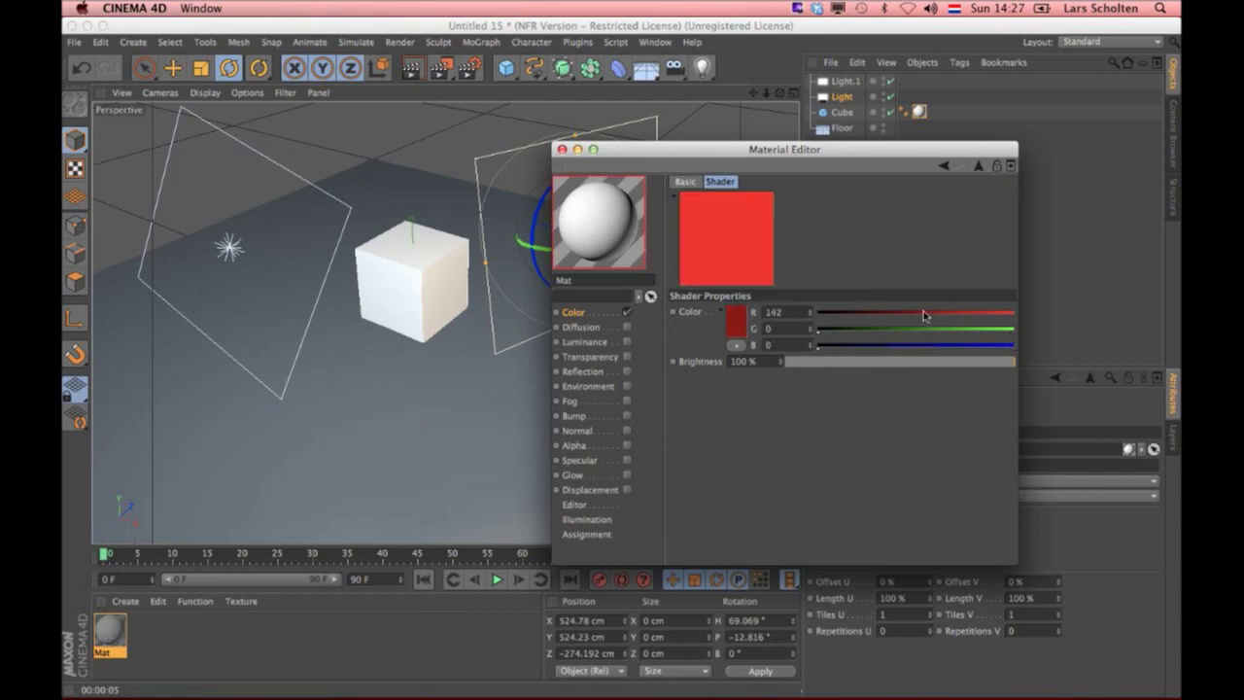
click(979, 166)
Step: Blend the red layer in Color mode at 81% opacity, then enable the Bump channel
click(778, 345)
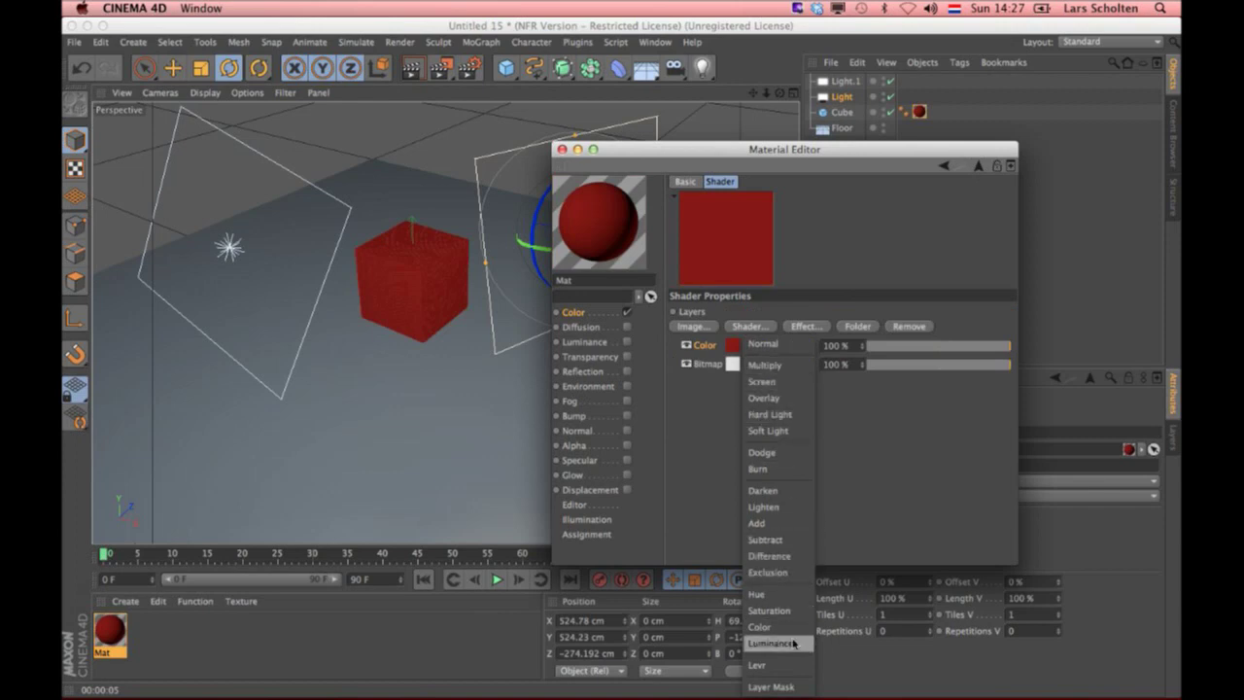
click(762, 627)
mouse_move(975, 350)
mouse_down()
mouse_move(926, 349)
mouse_move(960, 347)
mouse_up()
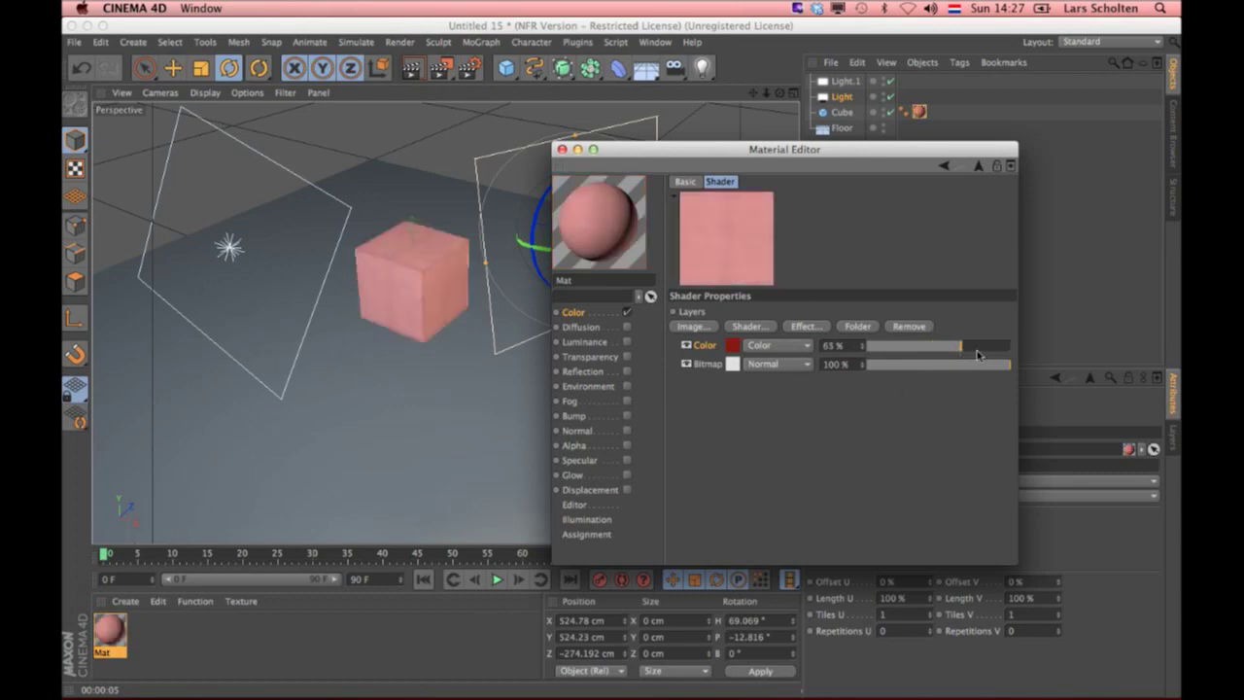
click(977, 350)
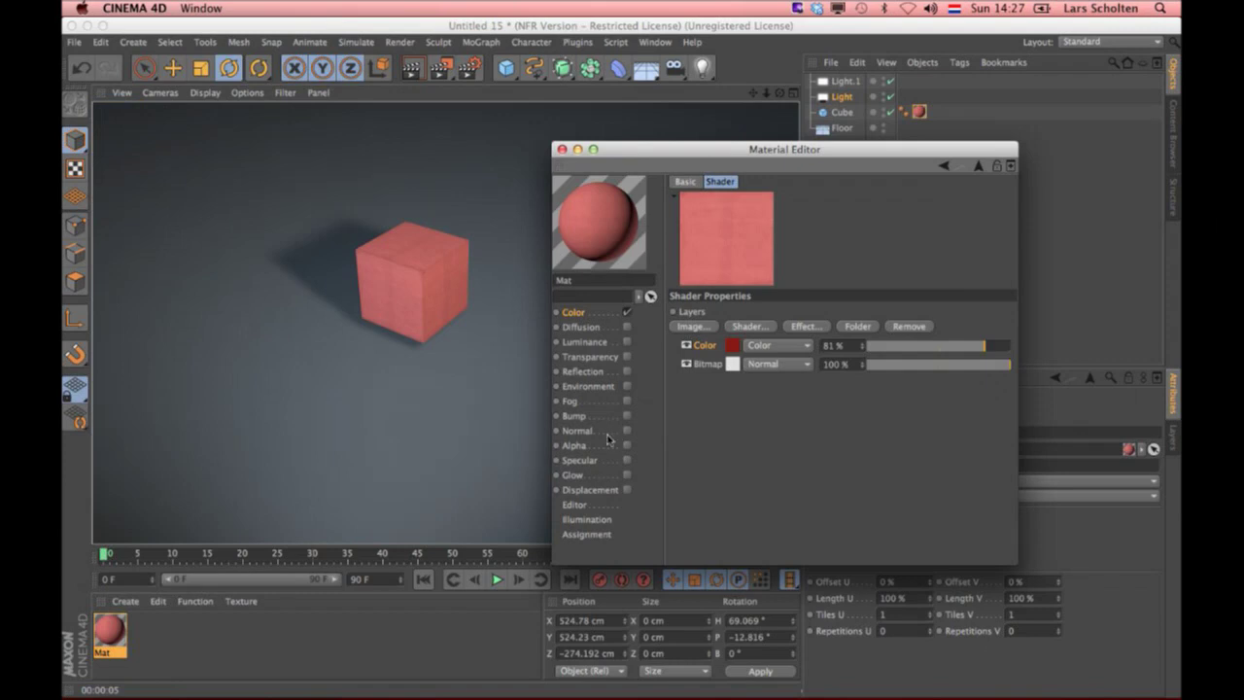
click(594, 416)
click(627, 415)
Step: Load a Noise shader as the Bump channel texture
click(734, 238)
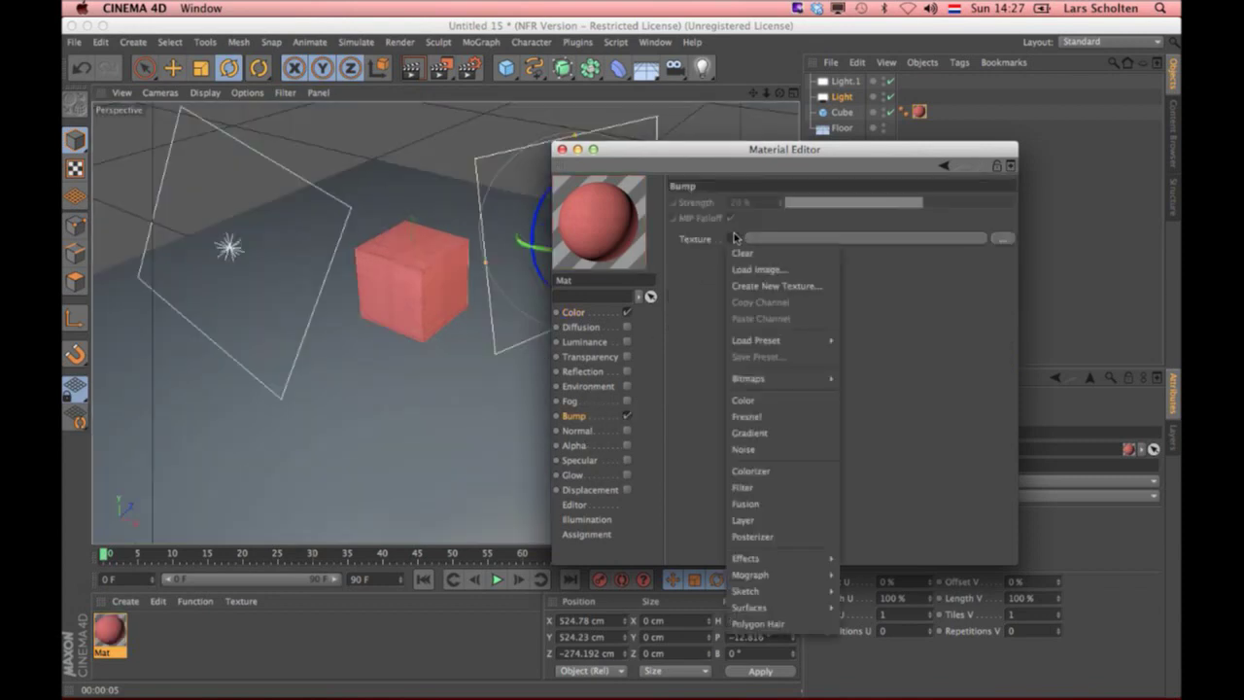
click(768, 449)
click(855, 241)
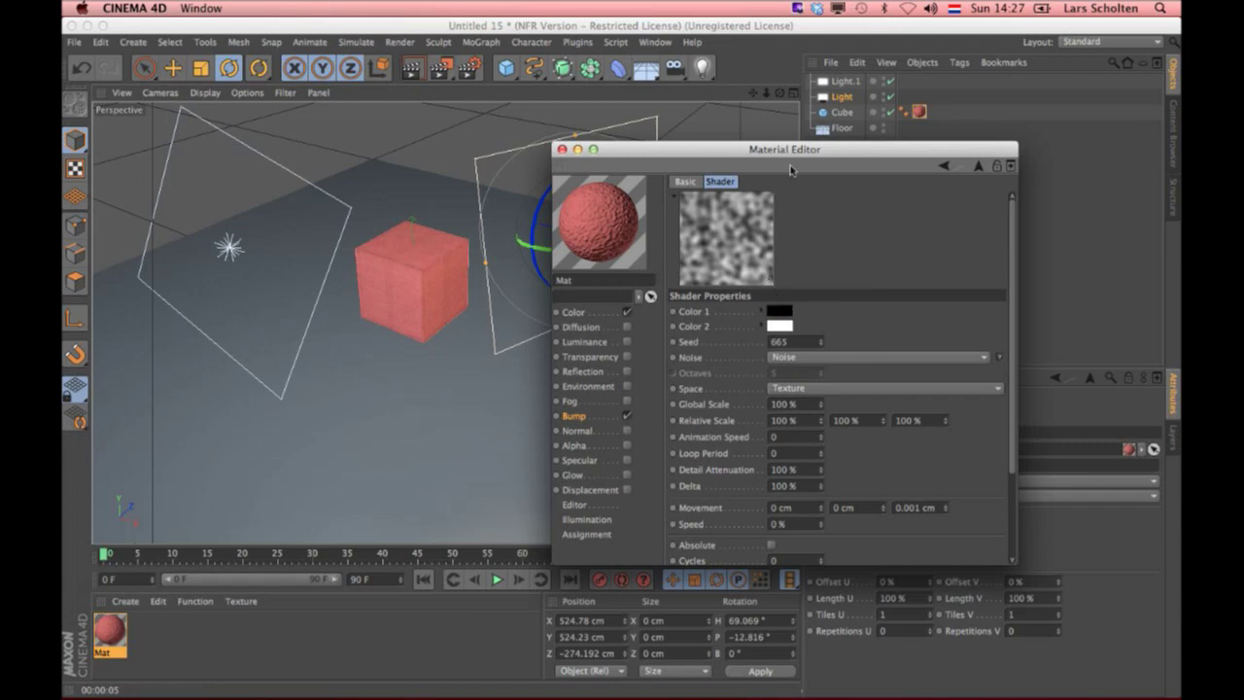
drag(861, 150, 577, 26)
click(663, 237)
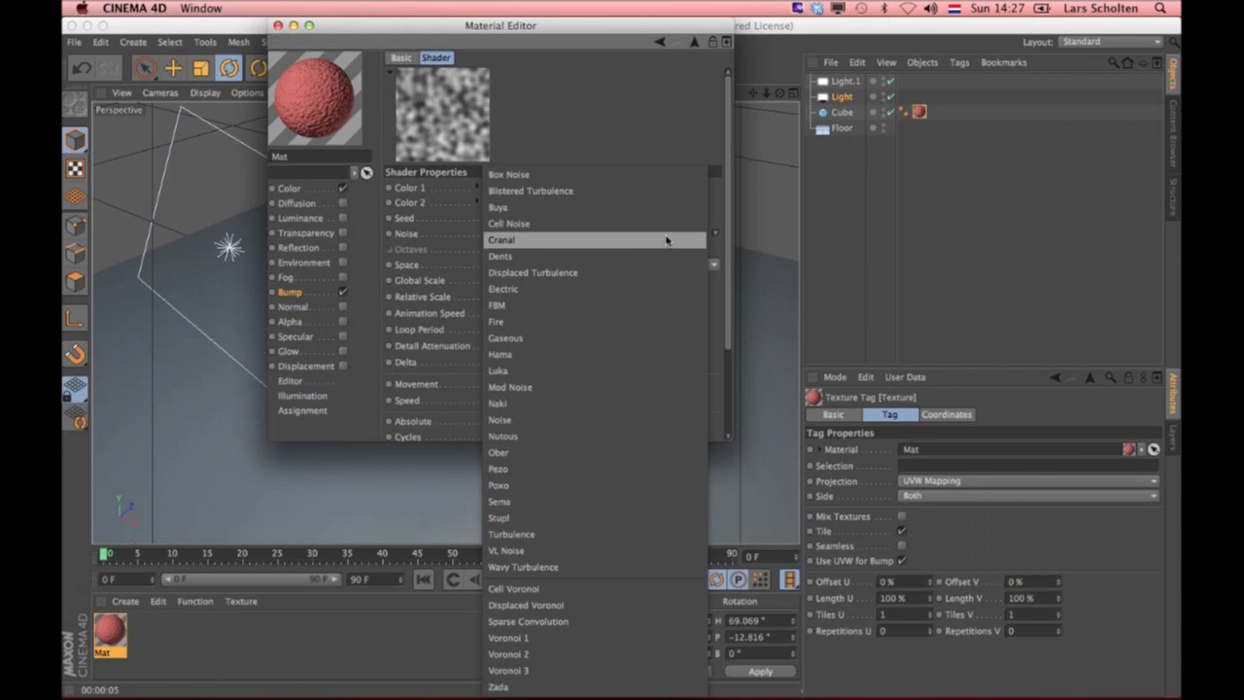
click(656, 137)
Step: Switch the noise to the Pezo pattern and render the bumpy cube in the viewport
click(715, 236)
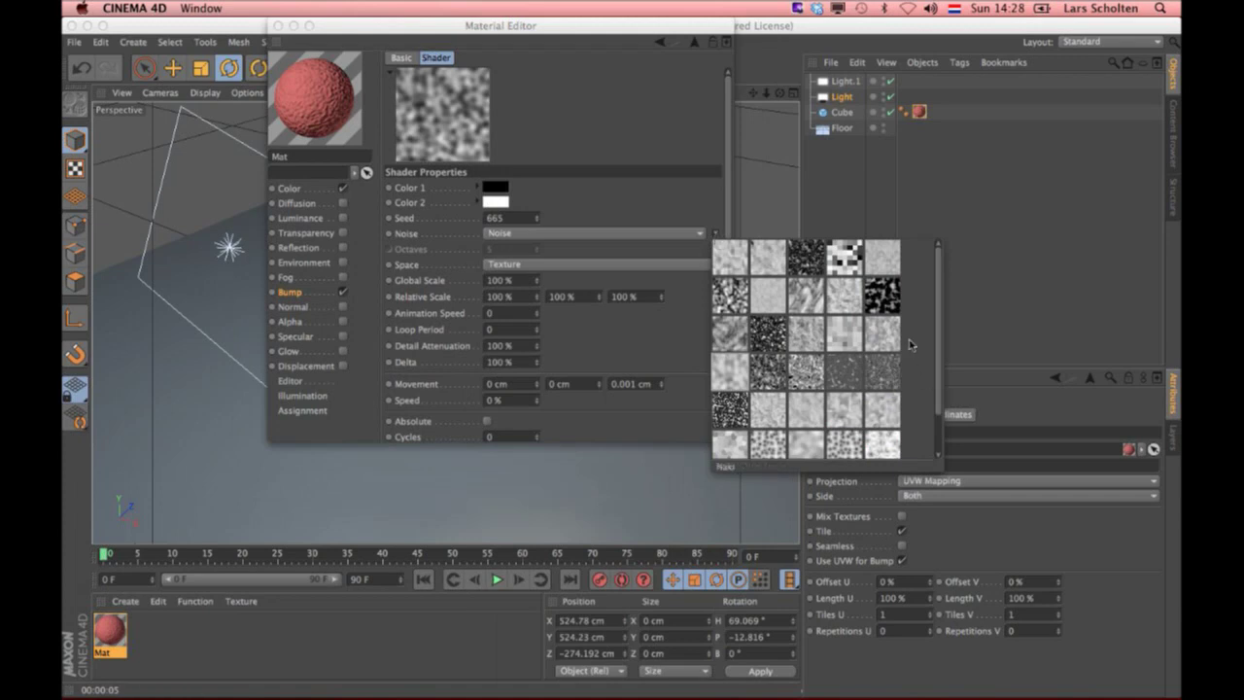
drag(938, 350, 938, 423)
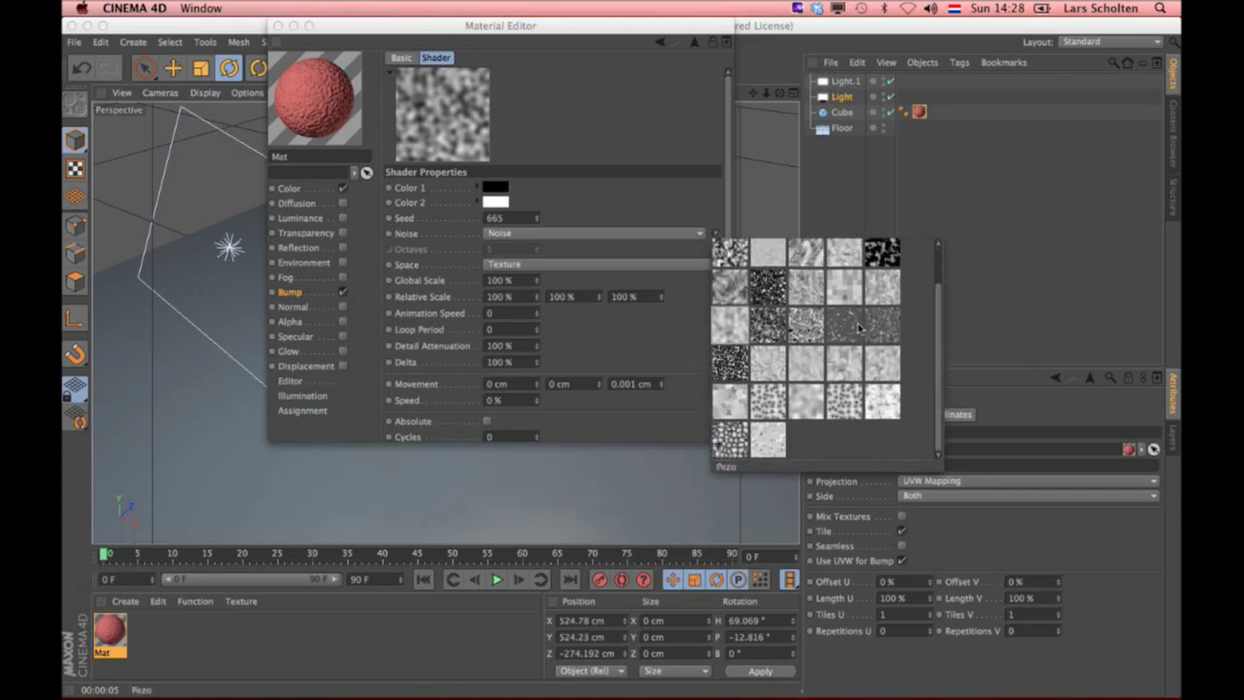
click(857, 327)
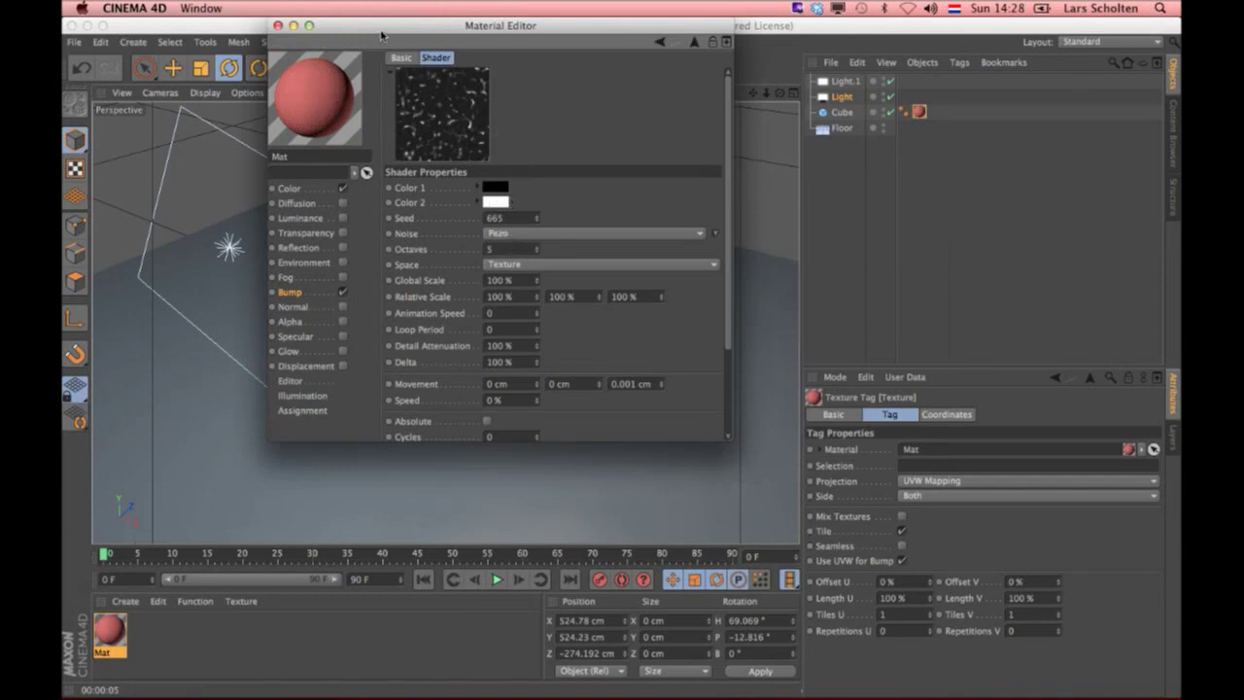
click(693, 43)
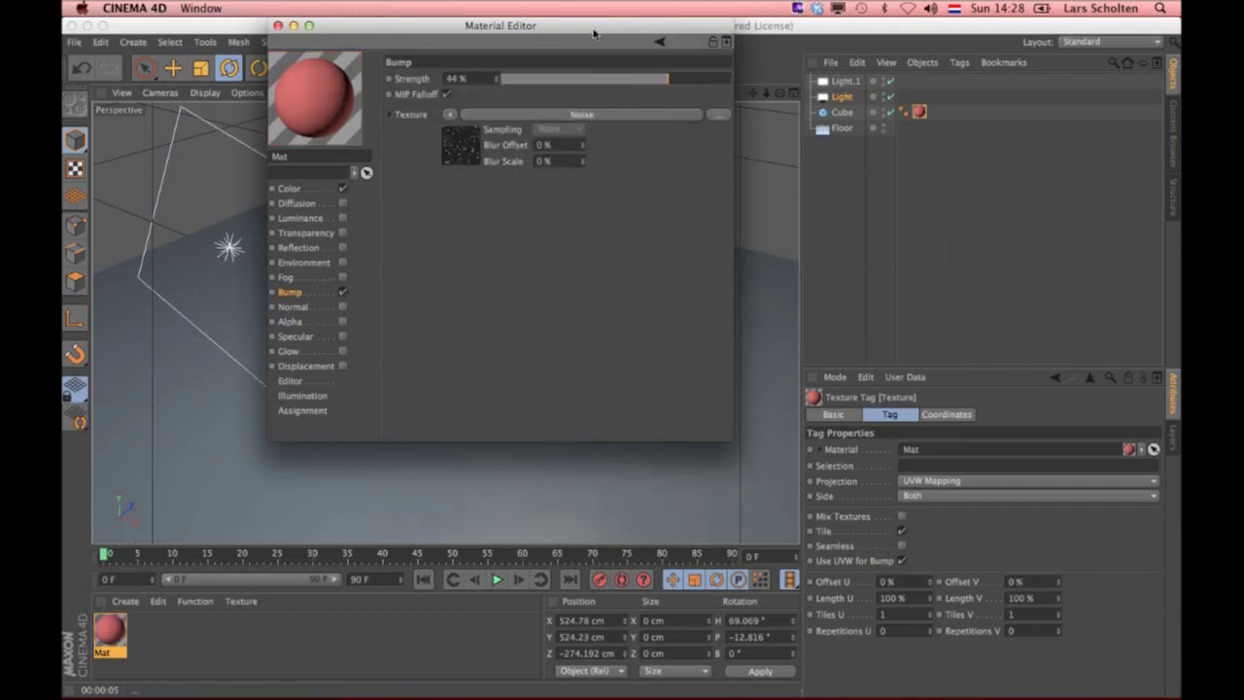
drag(594, 34, 880, 92)
click(412, 67)
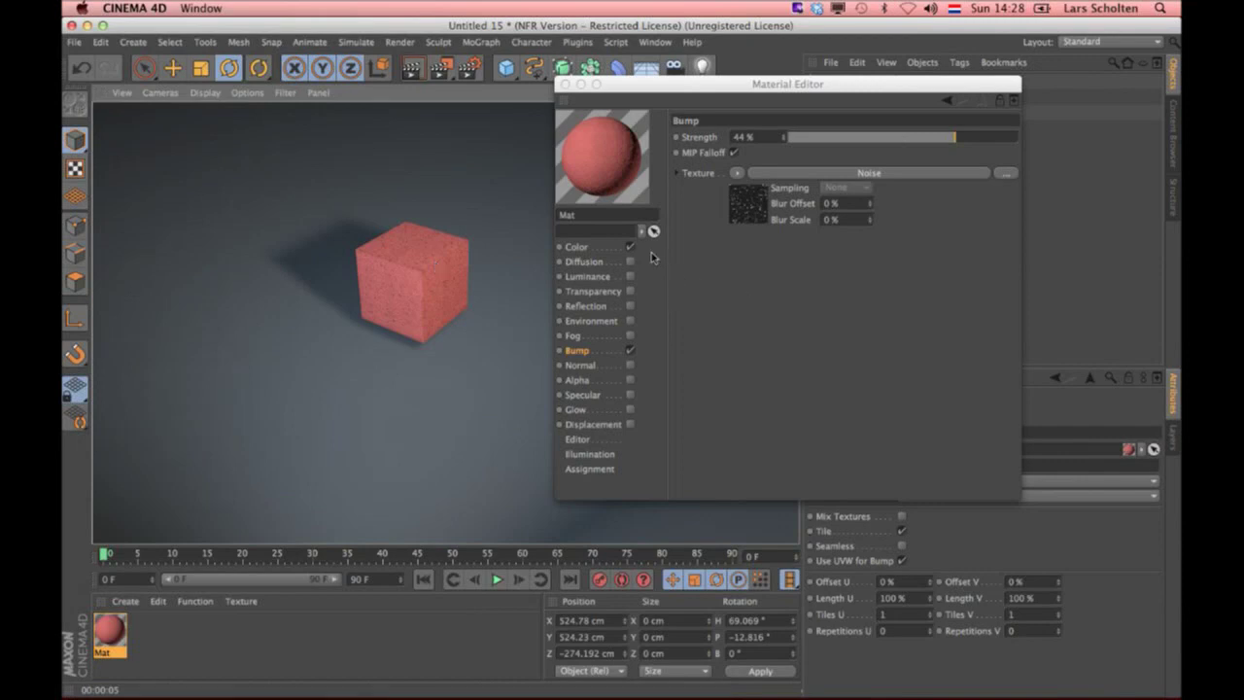
Step: Keyframe the red Color layer's colour at the start of the timeline
click(606, 246)
click(798, 208)
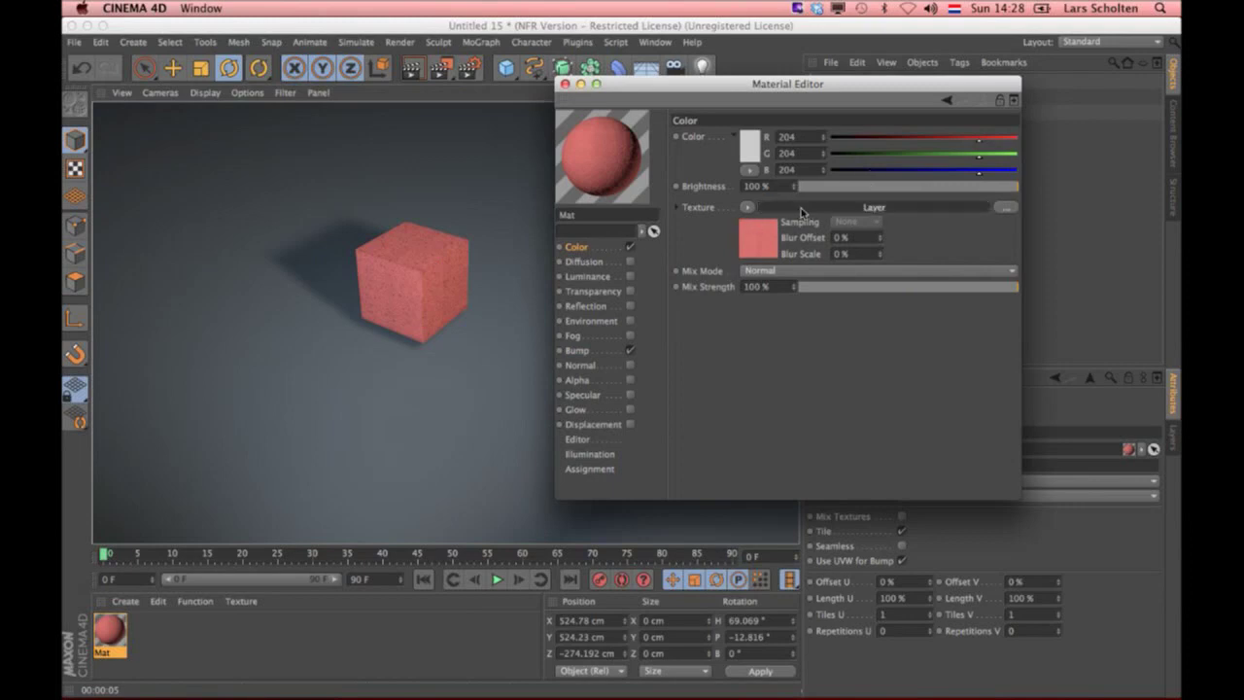
click(737, 282)
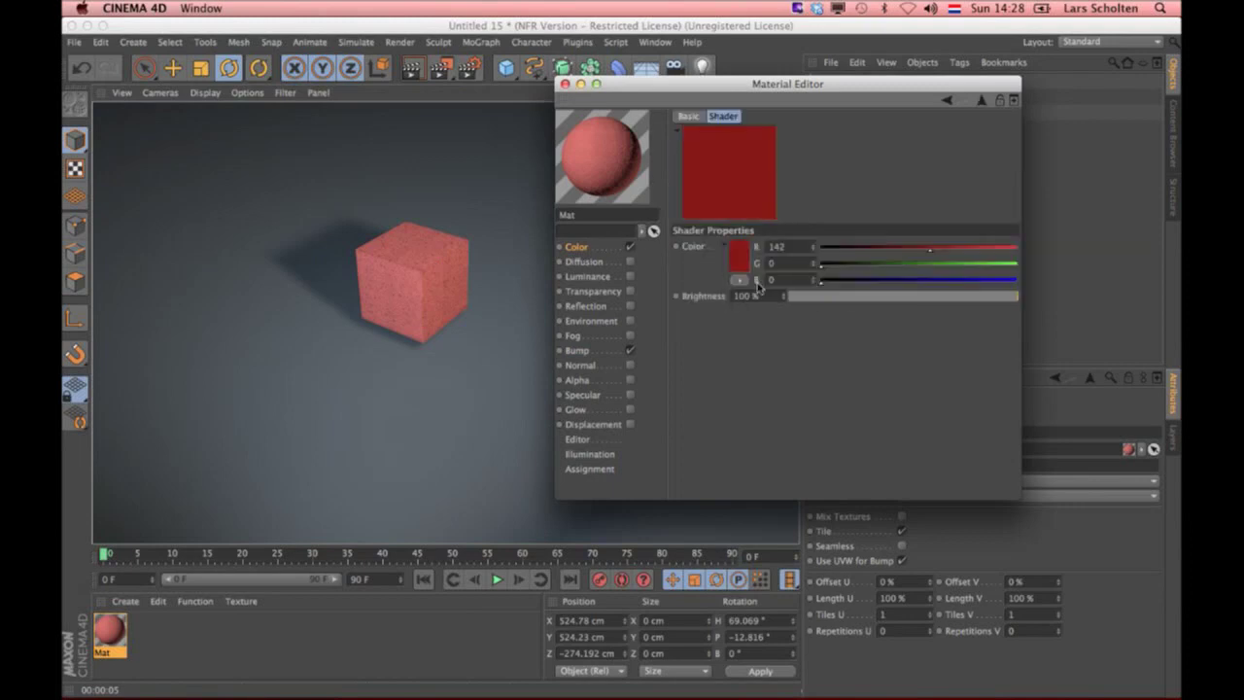
ctrl+click(676, 248)
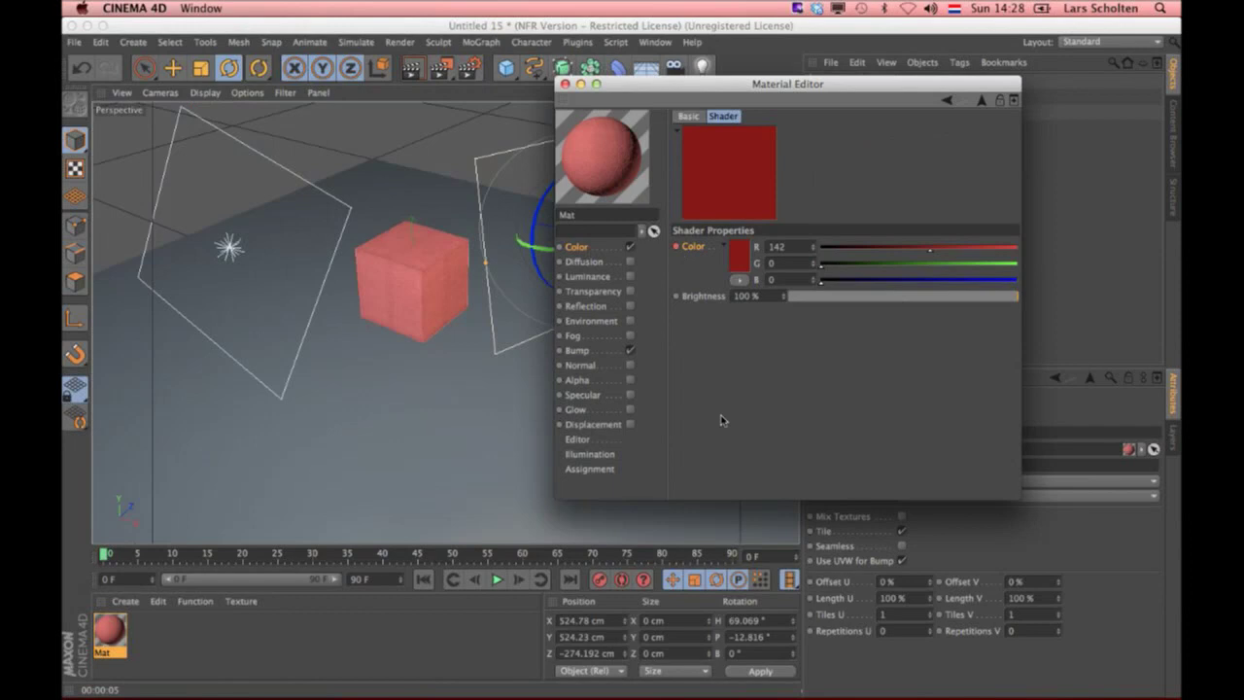
Step: Keyframe the layer colour as bright green on the last frame and scrub to preview the change
click(727, 554)
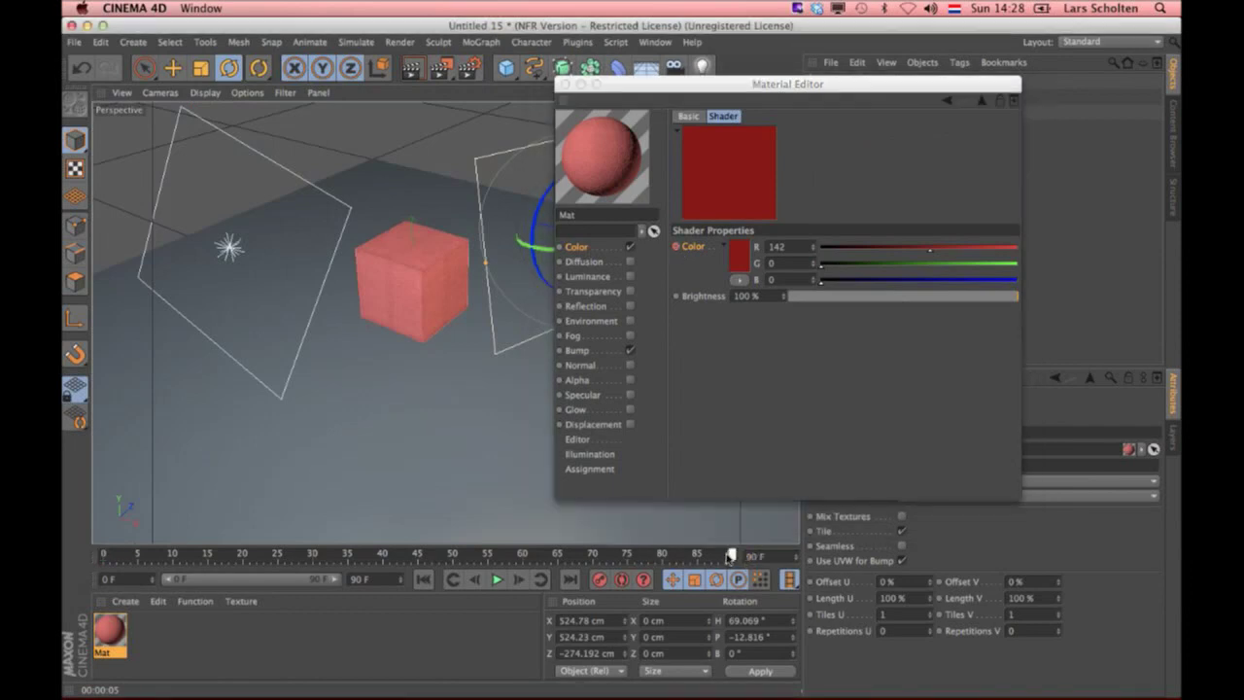
click(739, 261)
drag(766, 203, 753, 203)
click(751, 209)
click(768, 316)
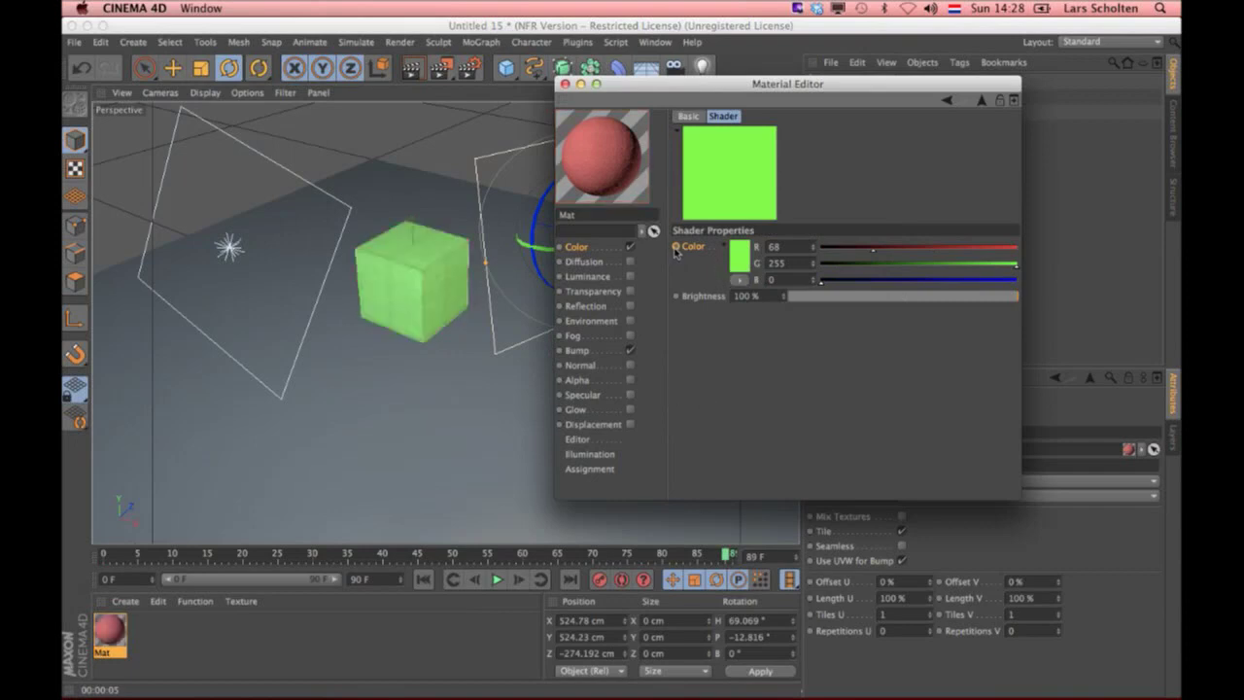
drag(723, 86, 1017, 210)
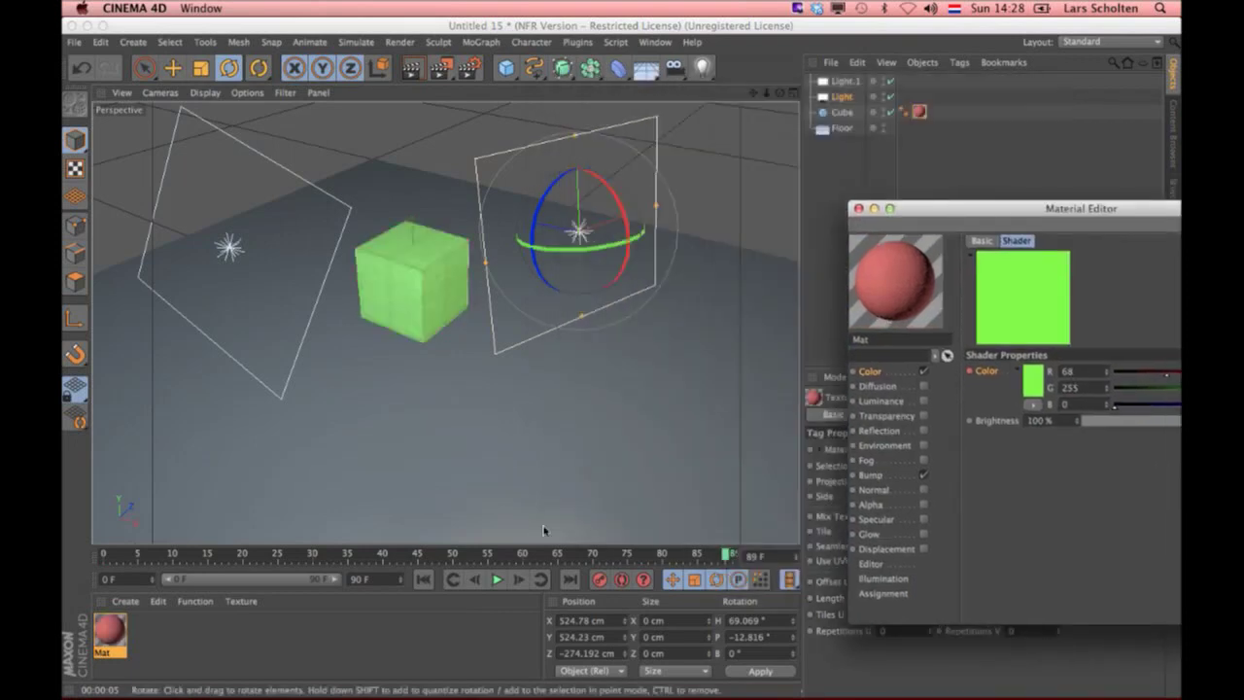
click(490, 556)
drag(491, 559, 224, 557)
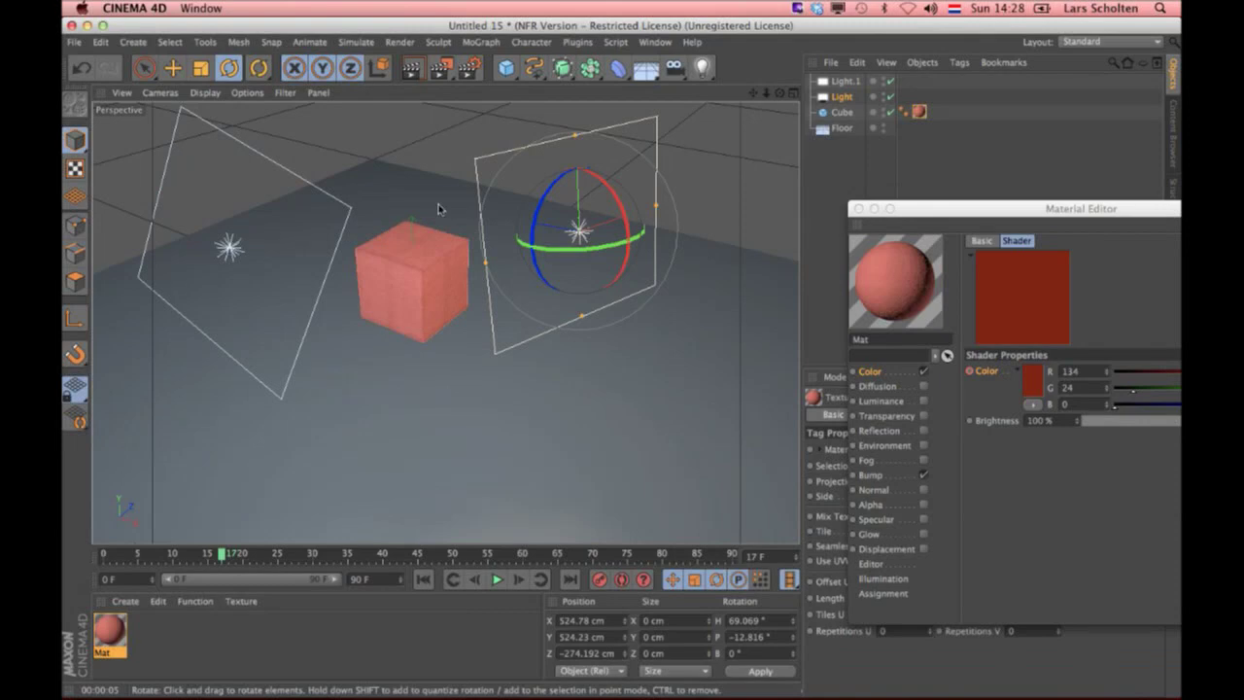
Step: Close the project without saving and advance Keynote to the next slide
key(super+w)
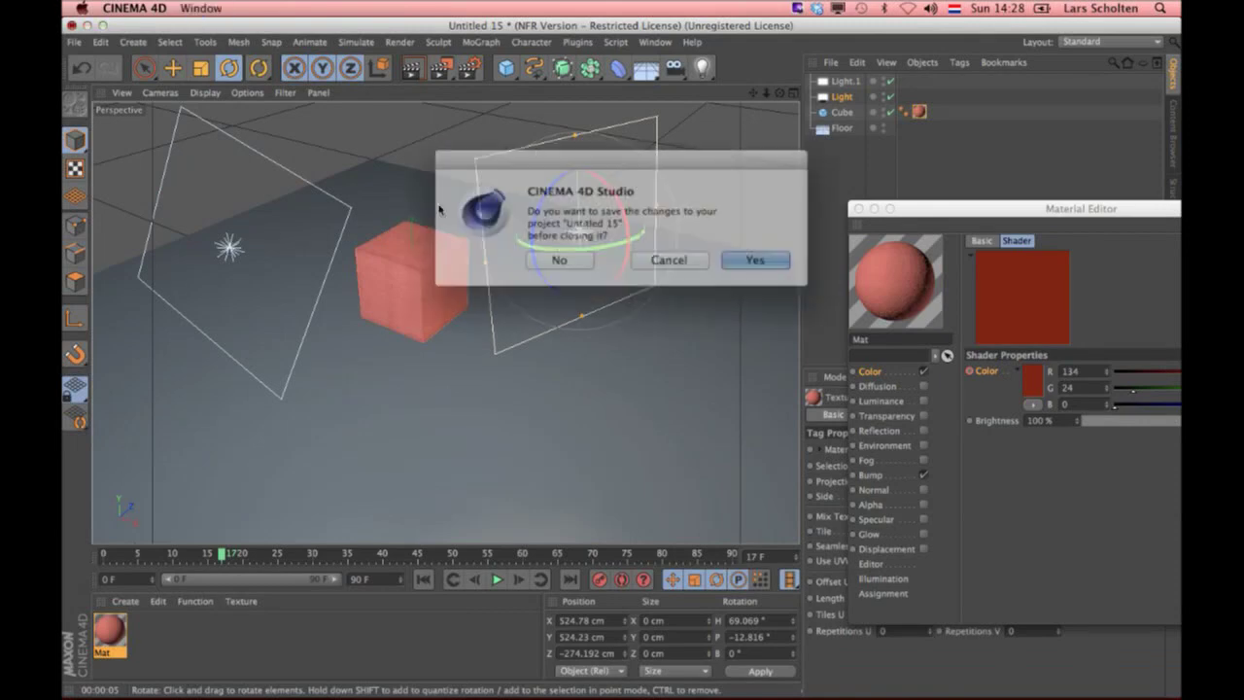
click(593, 257)
key(super+Tab)
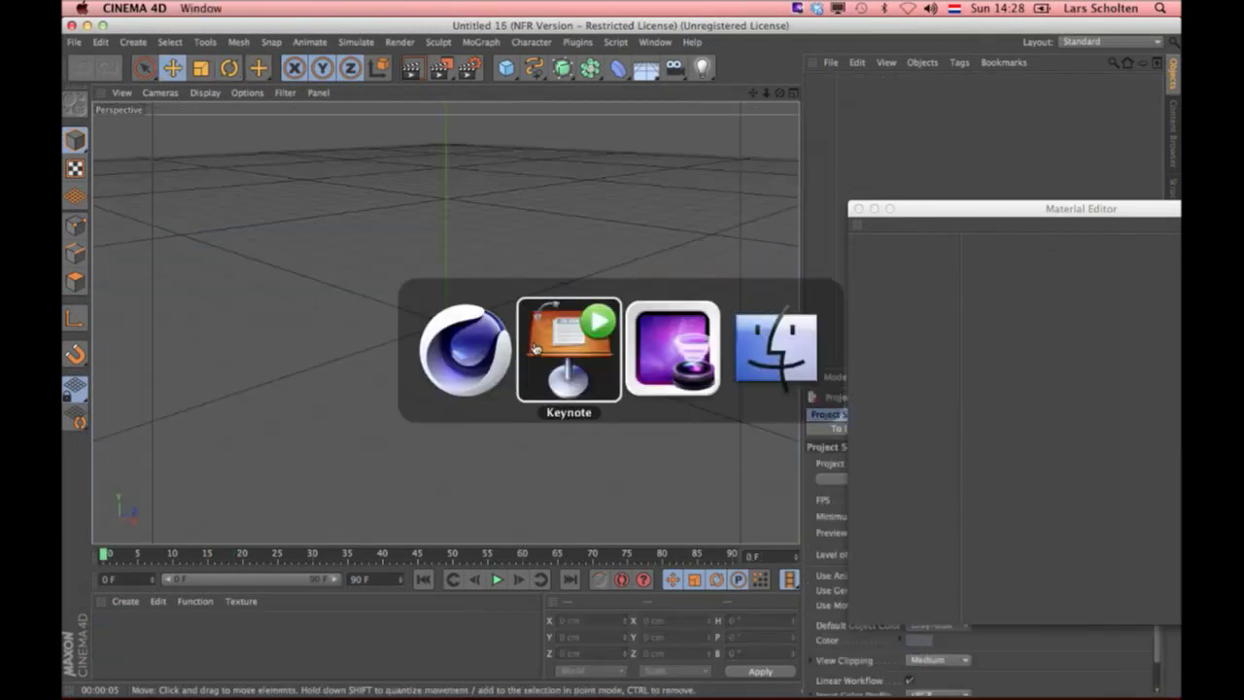
key(Right)
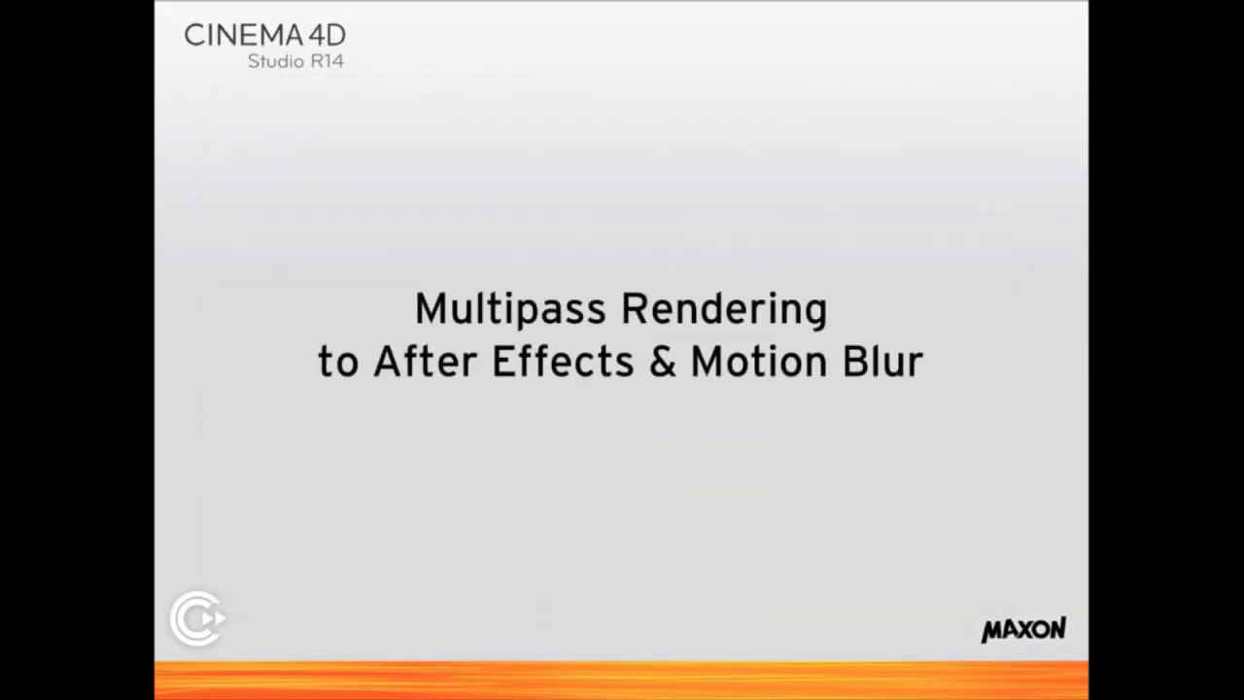
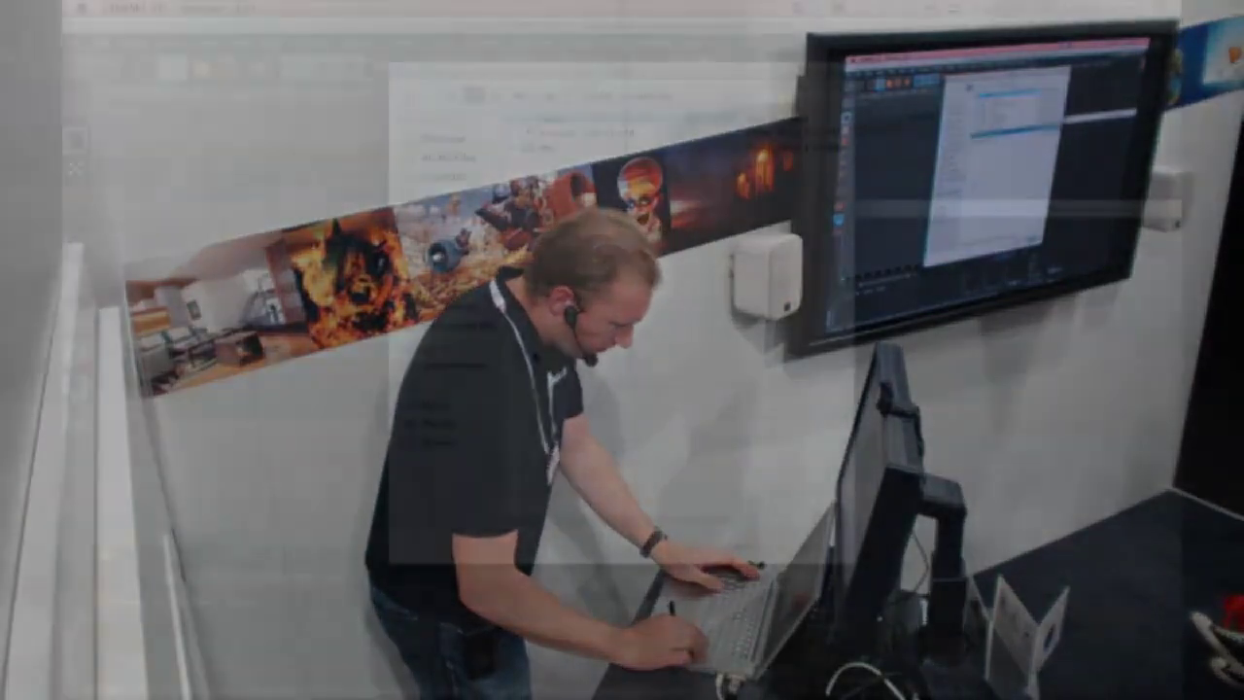
Step: Open type2_02_solution_03_start.c4d from the 08 - rendering workfiles folder
text(06)
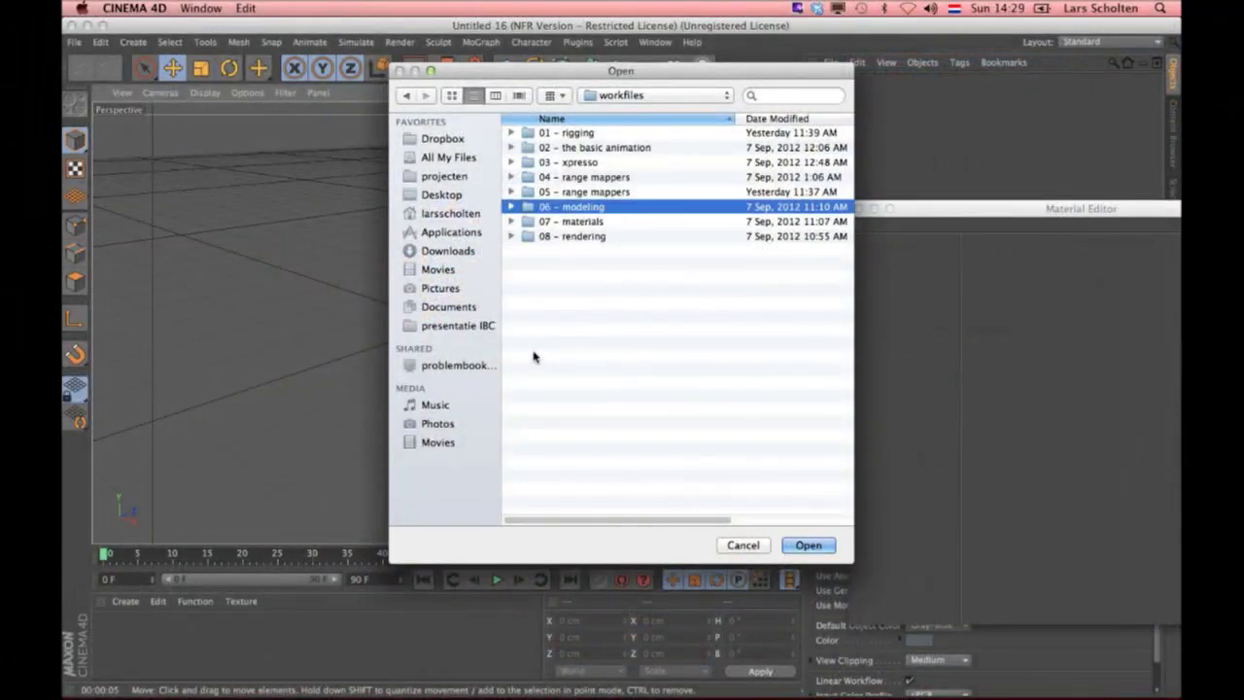
key(Down)
key(Down)
key(Return)
key(Up)
key(Up)
key(Up)
key(Up)
key(Up)
key(Down)
key(Down)
key(Down)
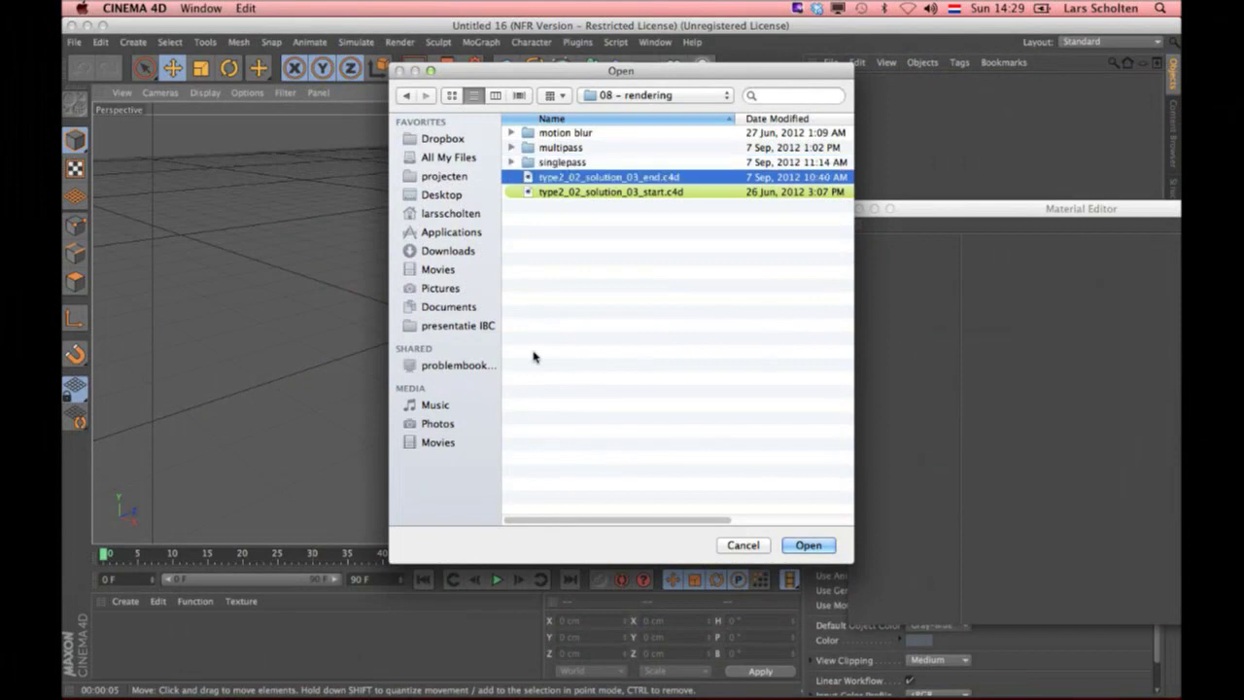
key(Down)
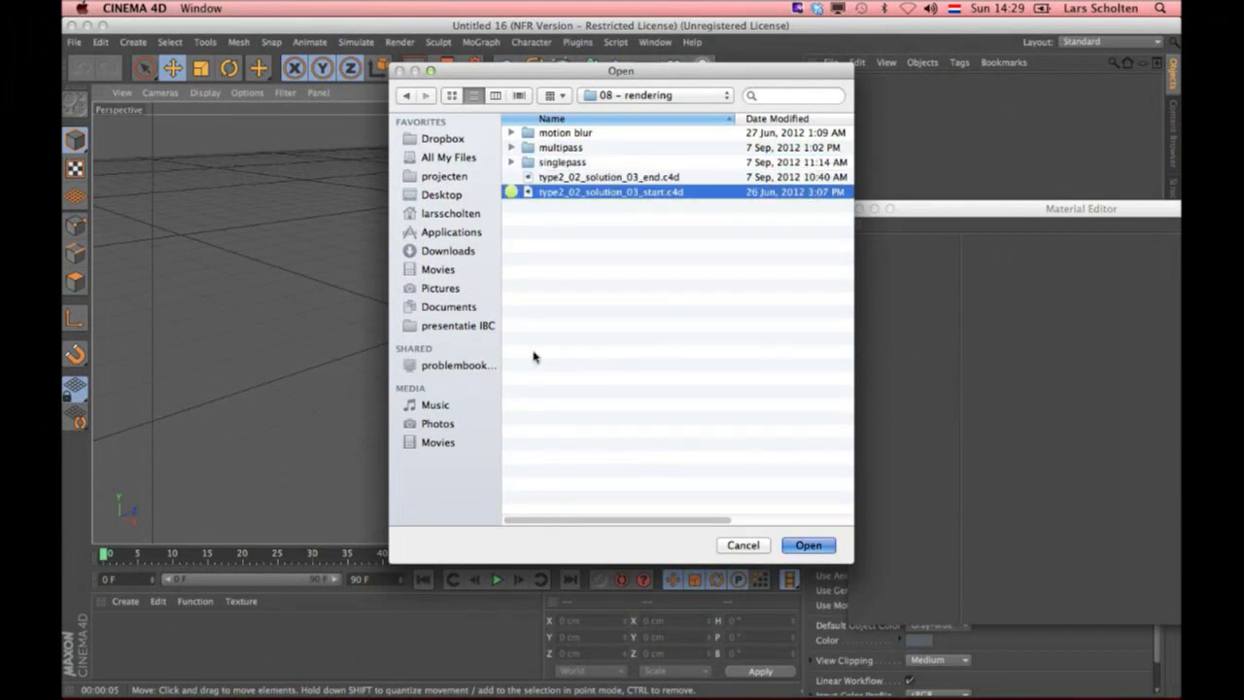
key(Return)
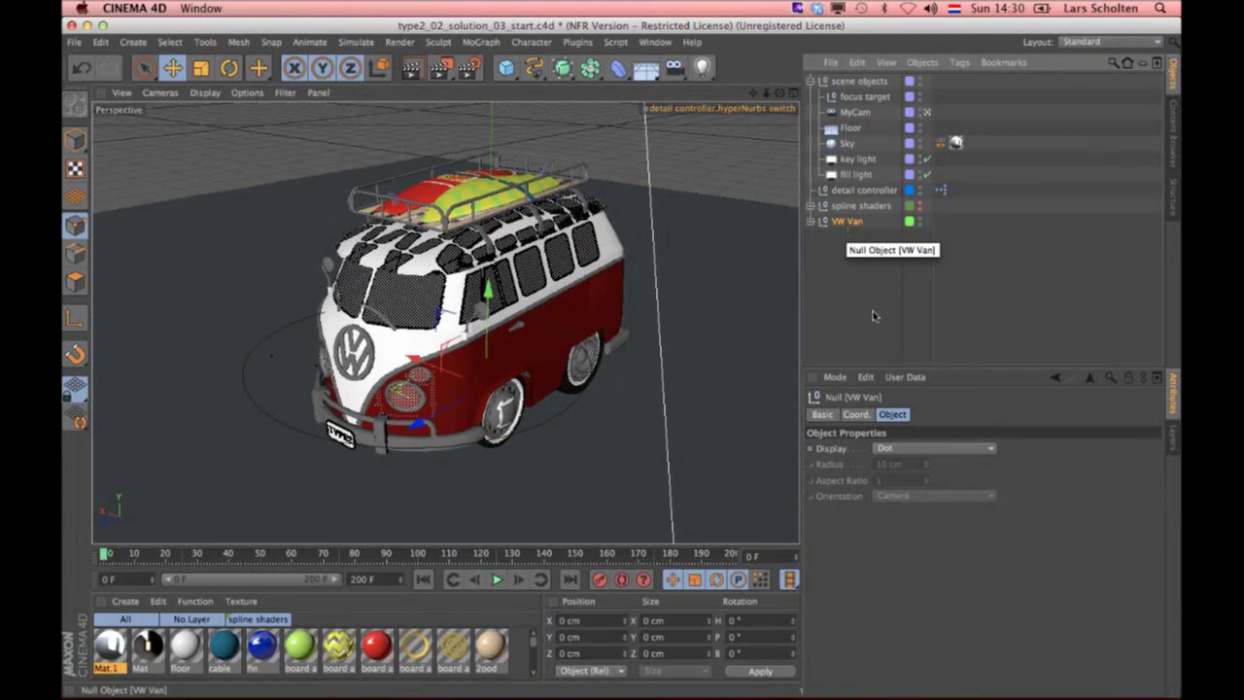
Step: Give the VW Van object an External Compositing tag from the Cinema 4D Tags list
click(959, 62)
mouse_move(1001, 86)
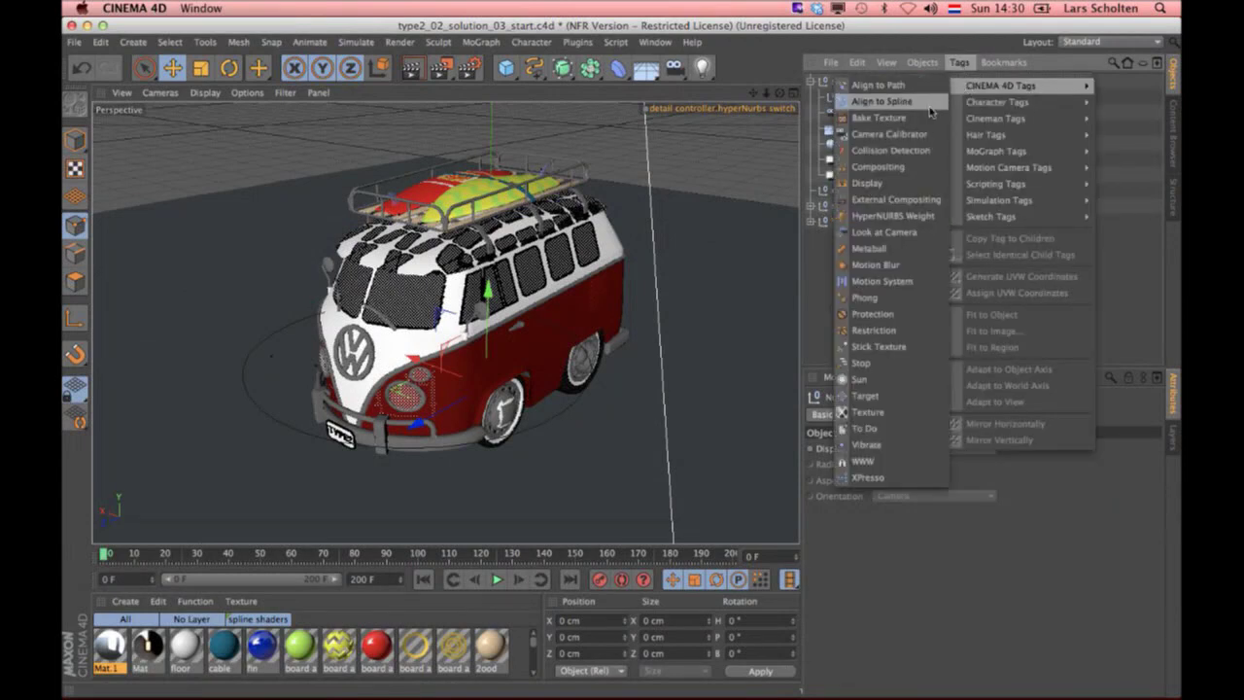
key(Escape)
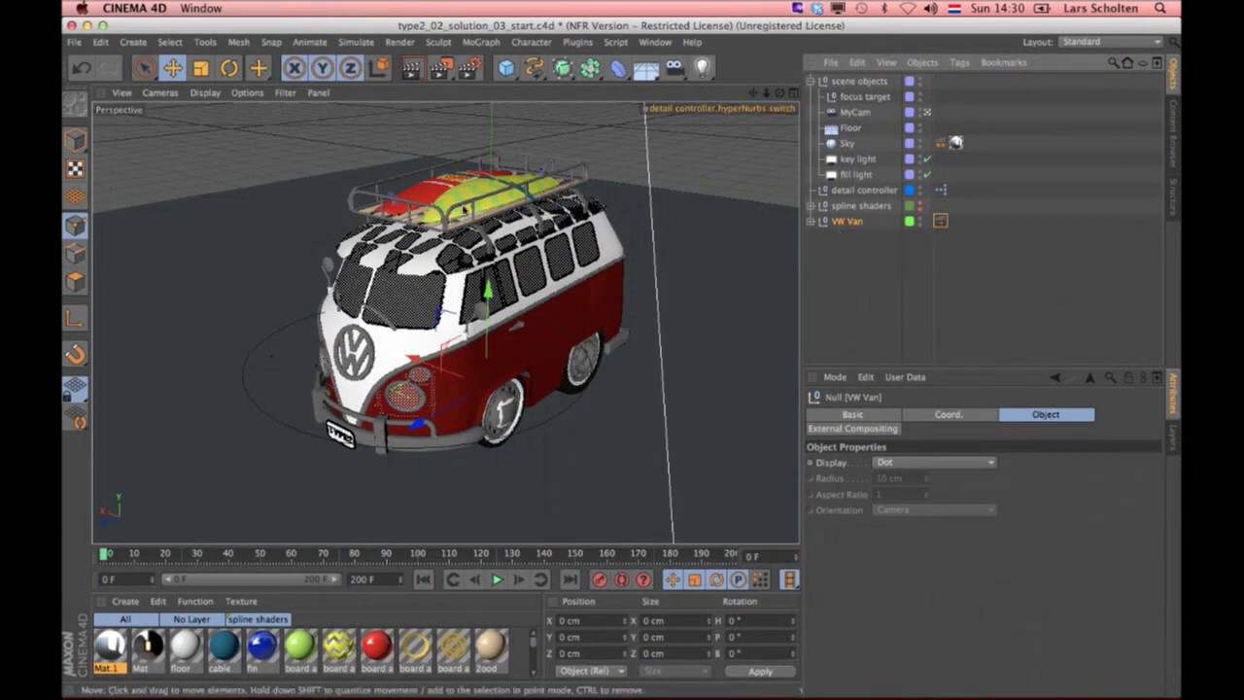
Step: Expand the VW Van hierarchy through the imperial roof rack and select surfboard a
click(75, 139)
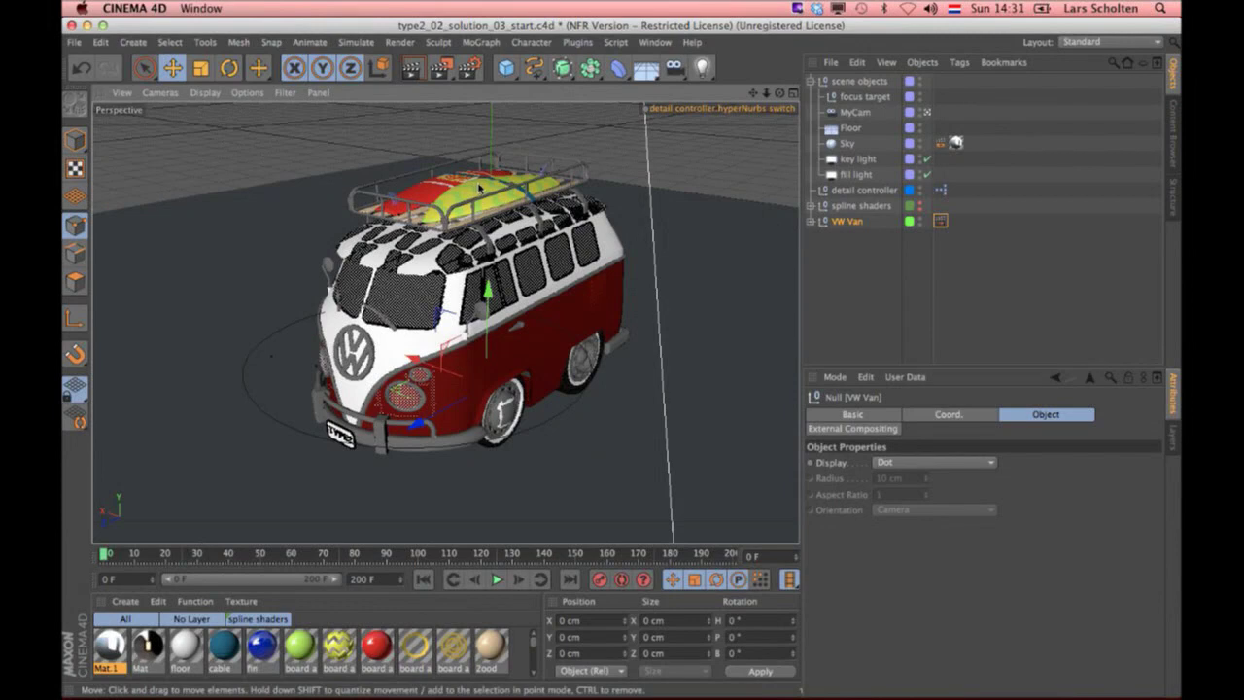
scroll(512, 196, up, 3)
scroll(513, 195, up, 2)
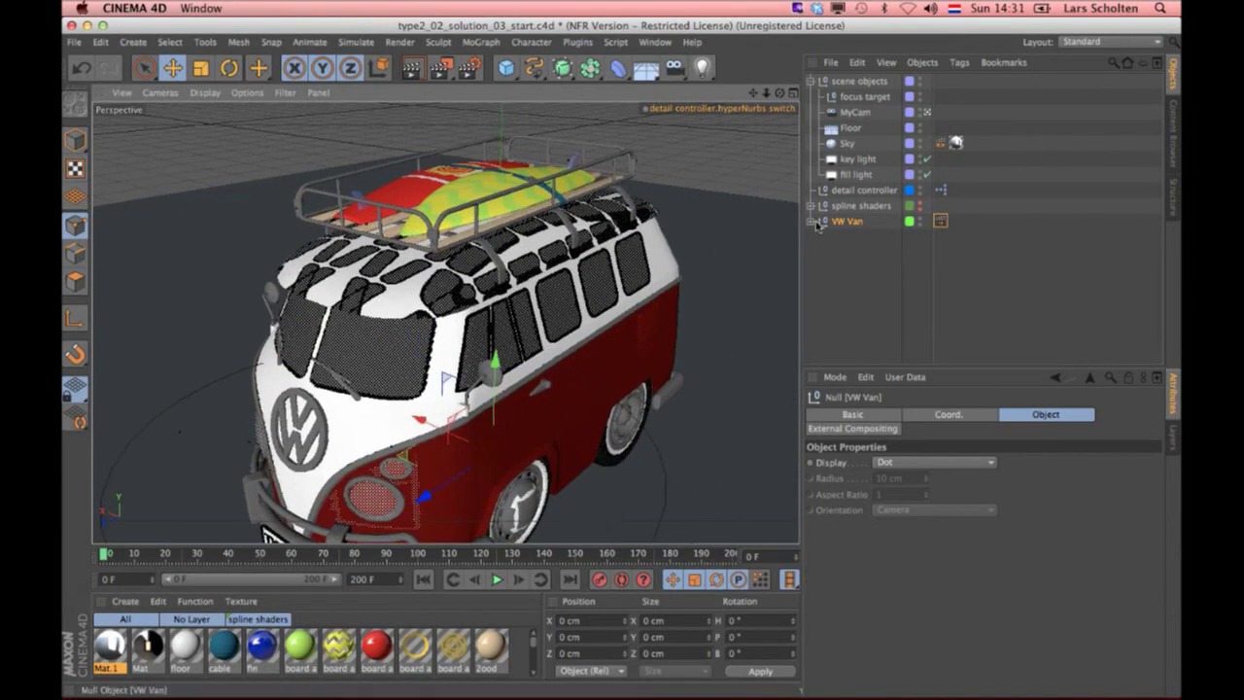
click(816, 221)
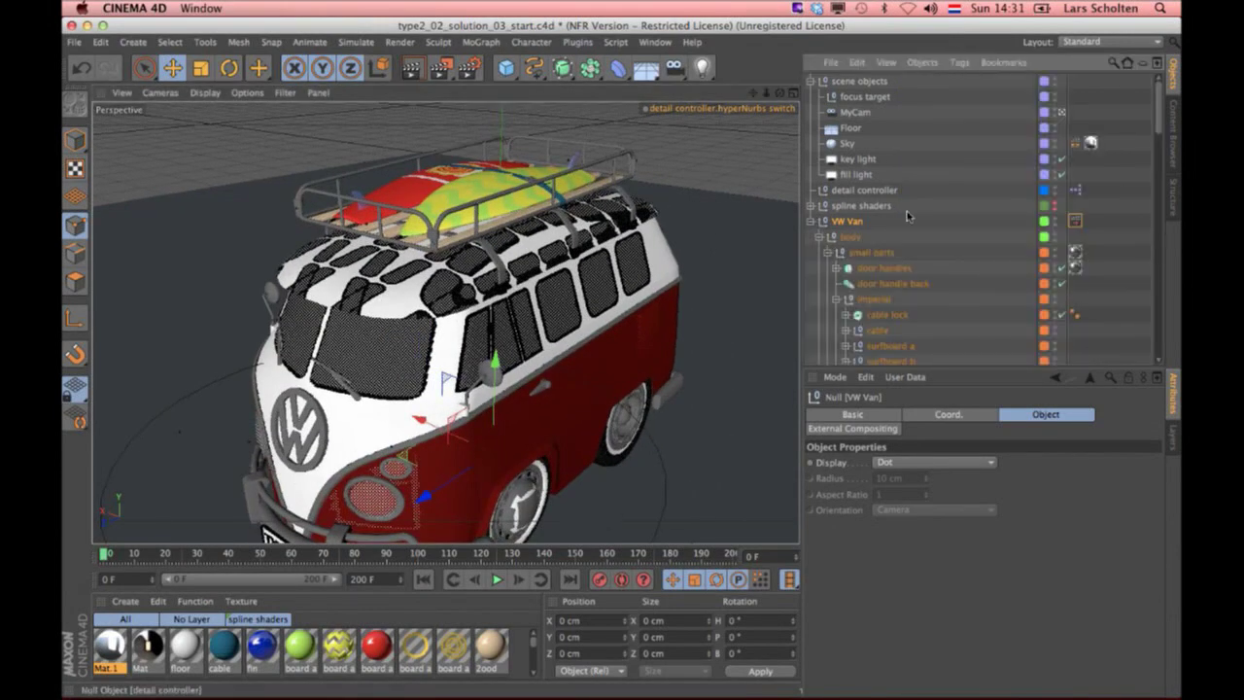
click(885, 269)
click(873, 299)
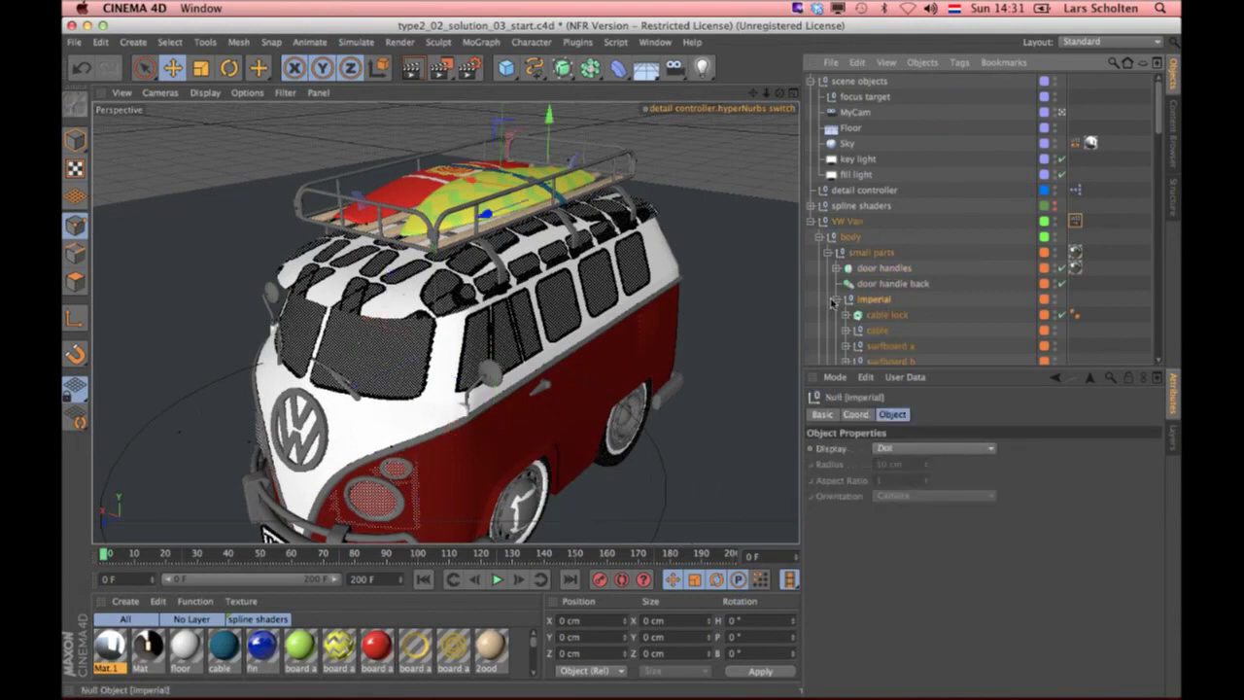
drag(1157, 130, 1156, 179)
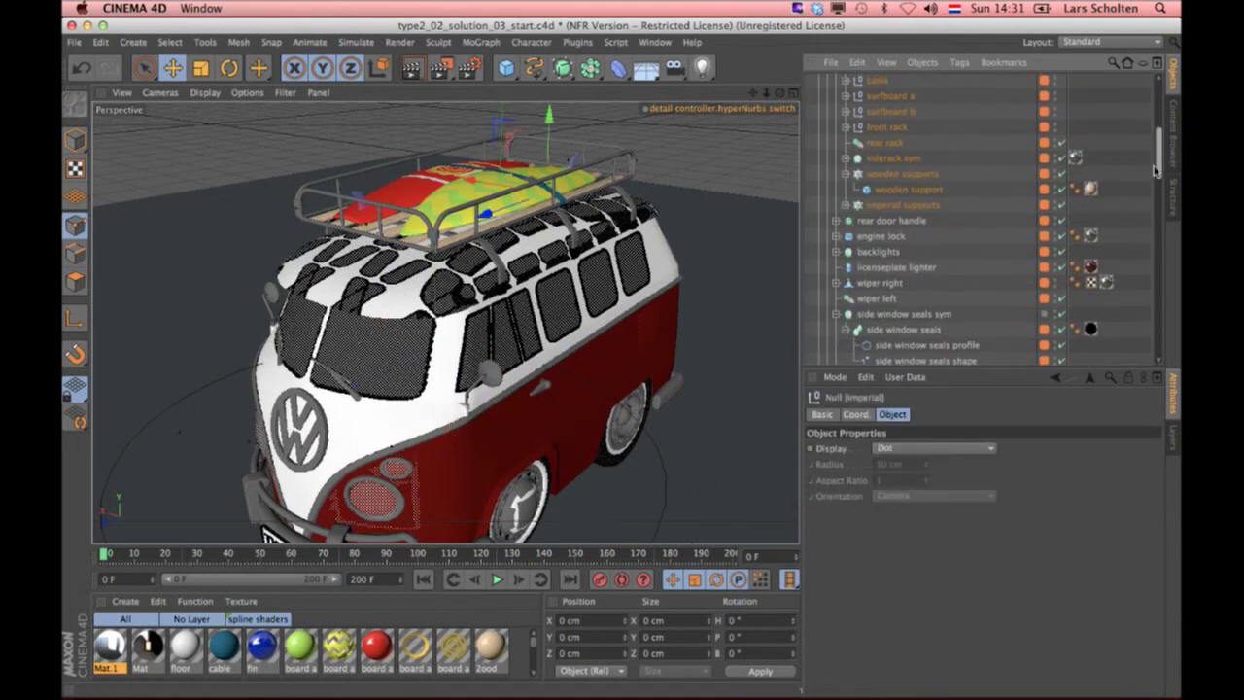
click(890, 104)
Step: Add a Compositing tag to surfboard a with Object Buffer 1 enabled, then collapse VW Van
click(960, 63)
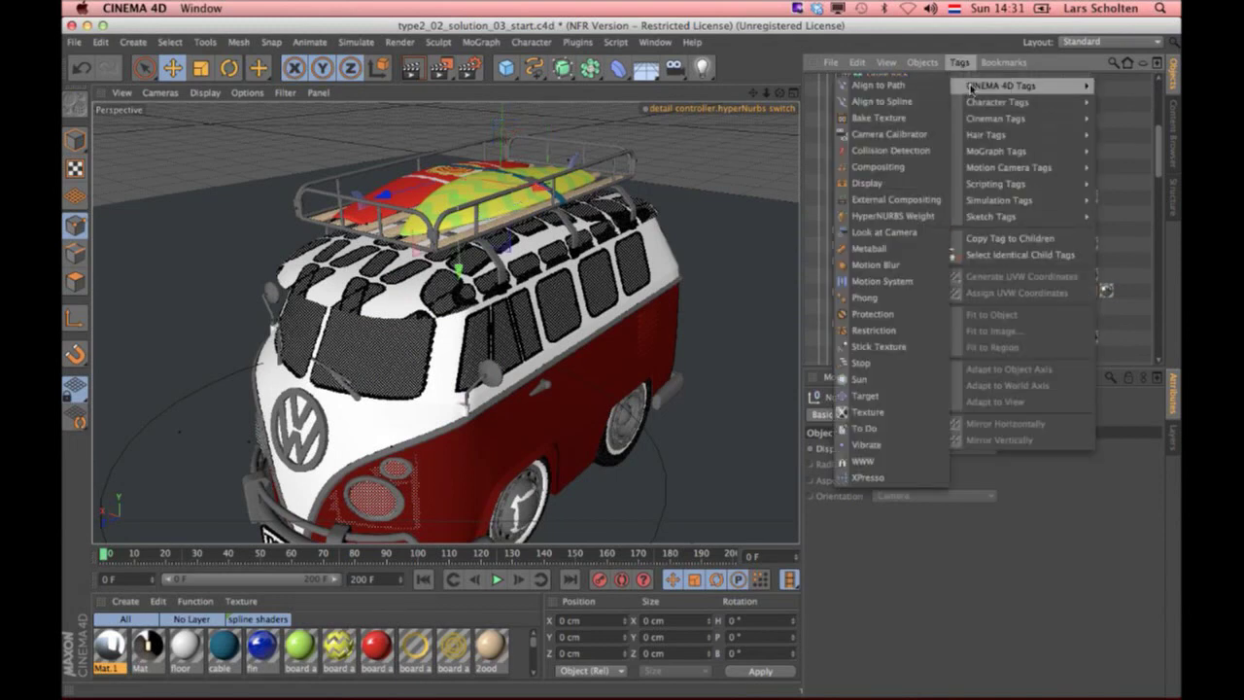
click(892, 167)
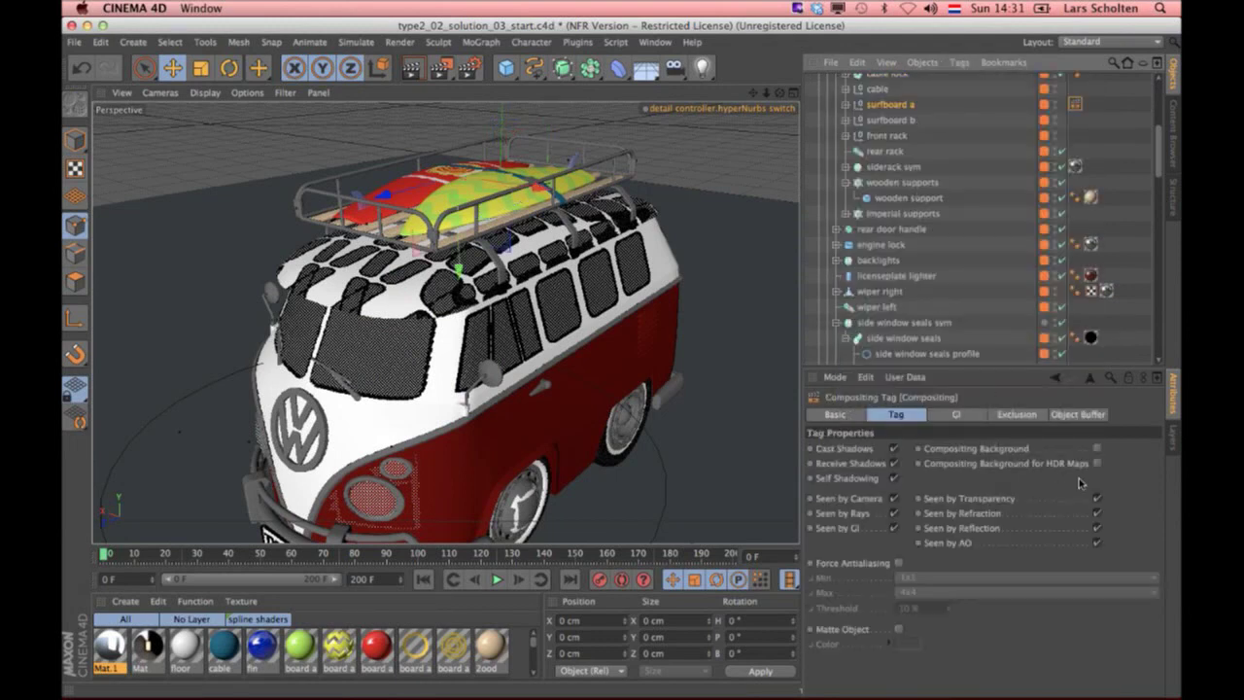
click(1080, 414)
click(851, 449)
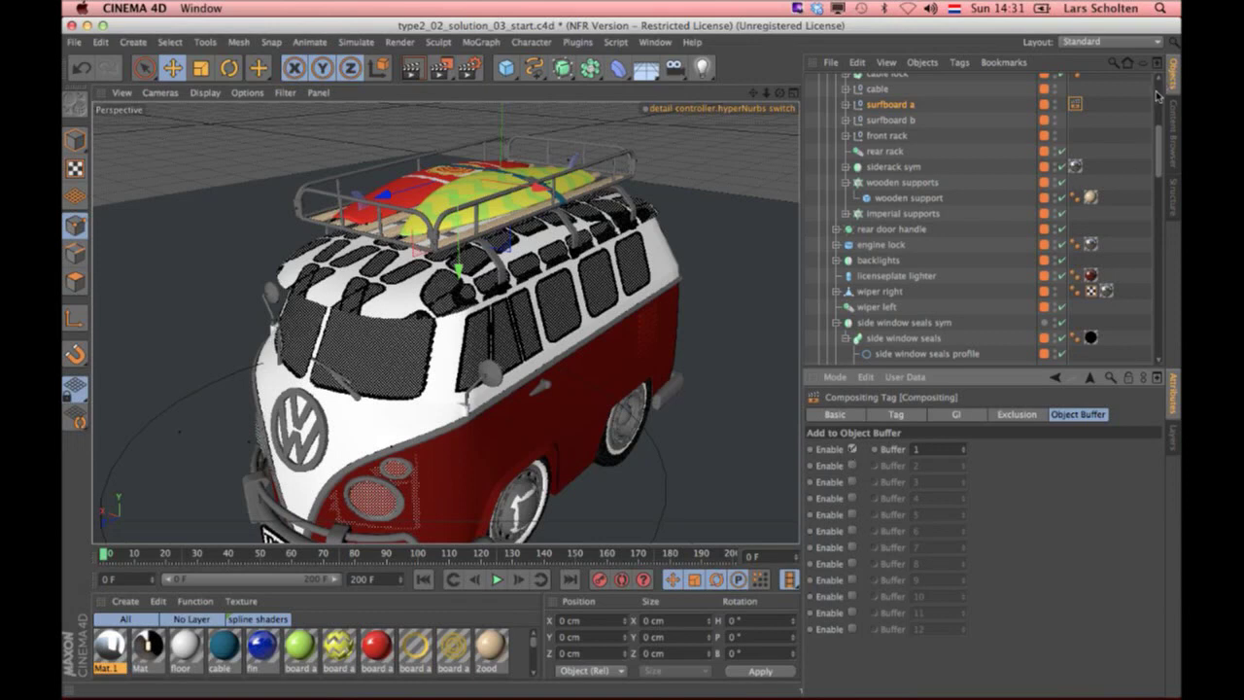
scroll(821, 219, up, 5)
click(811, 223)
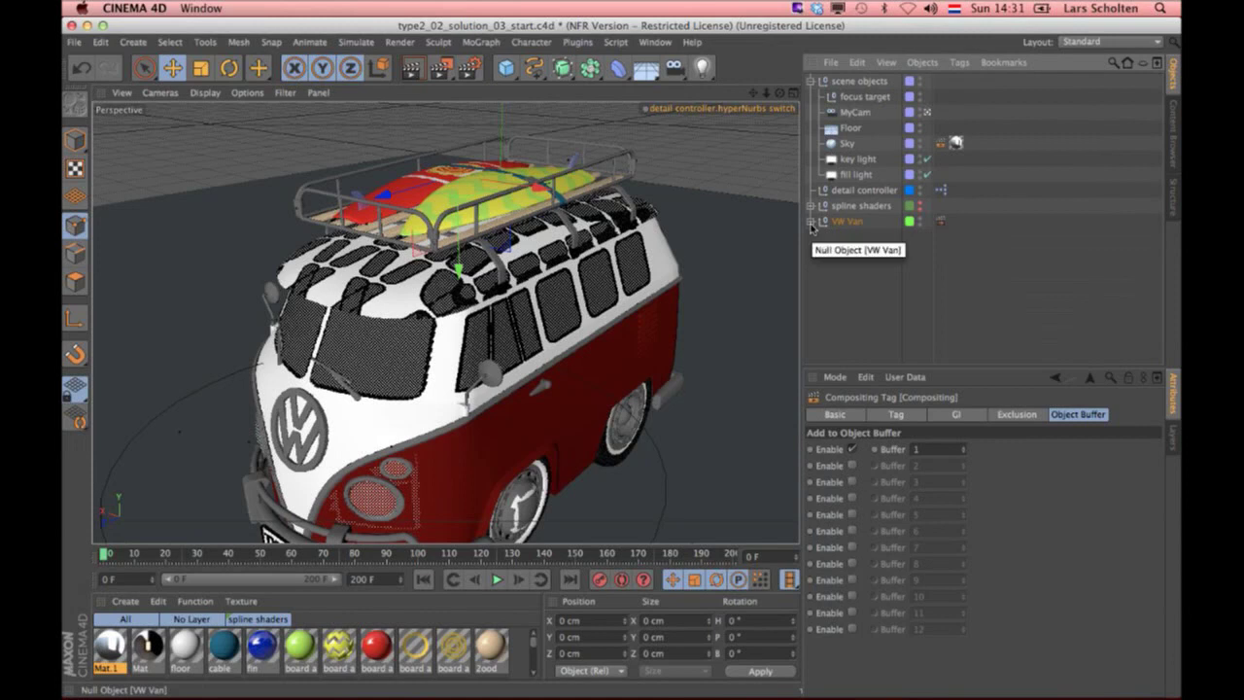
Step: Enable Separate Pass on the key light's General tab and open Edit Render Settings
click(858, 158)
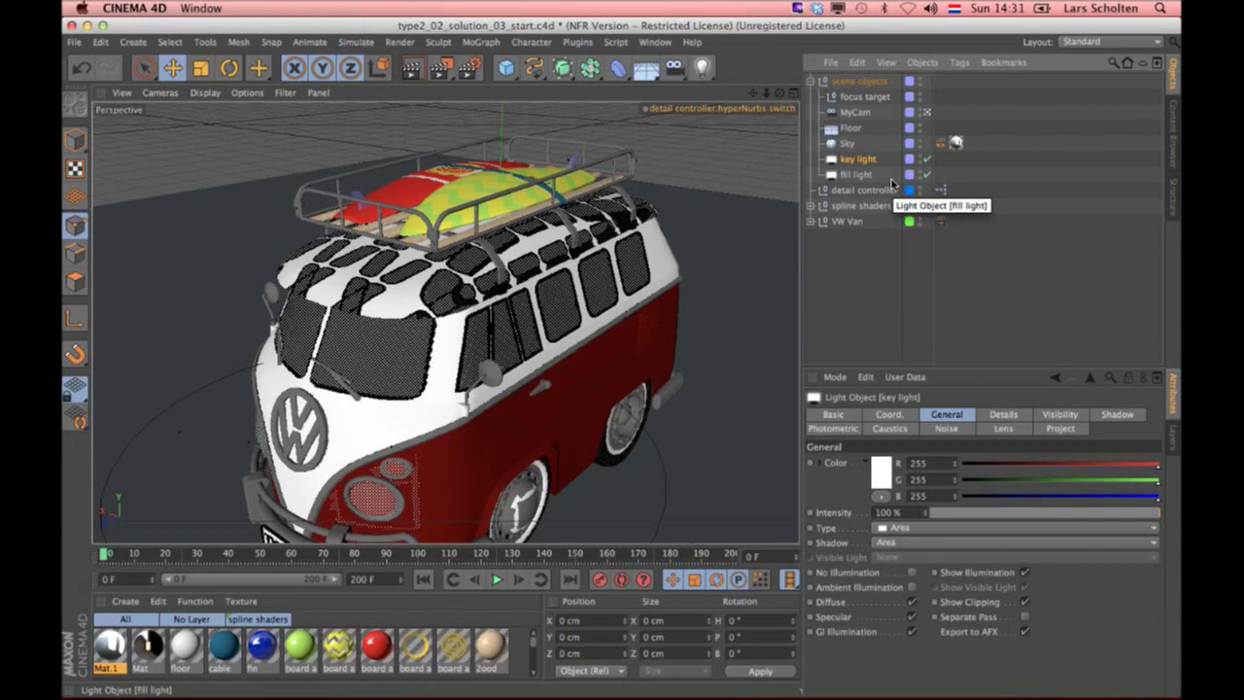
click(1024, 617)
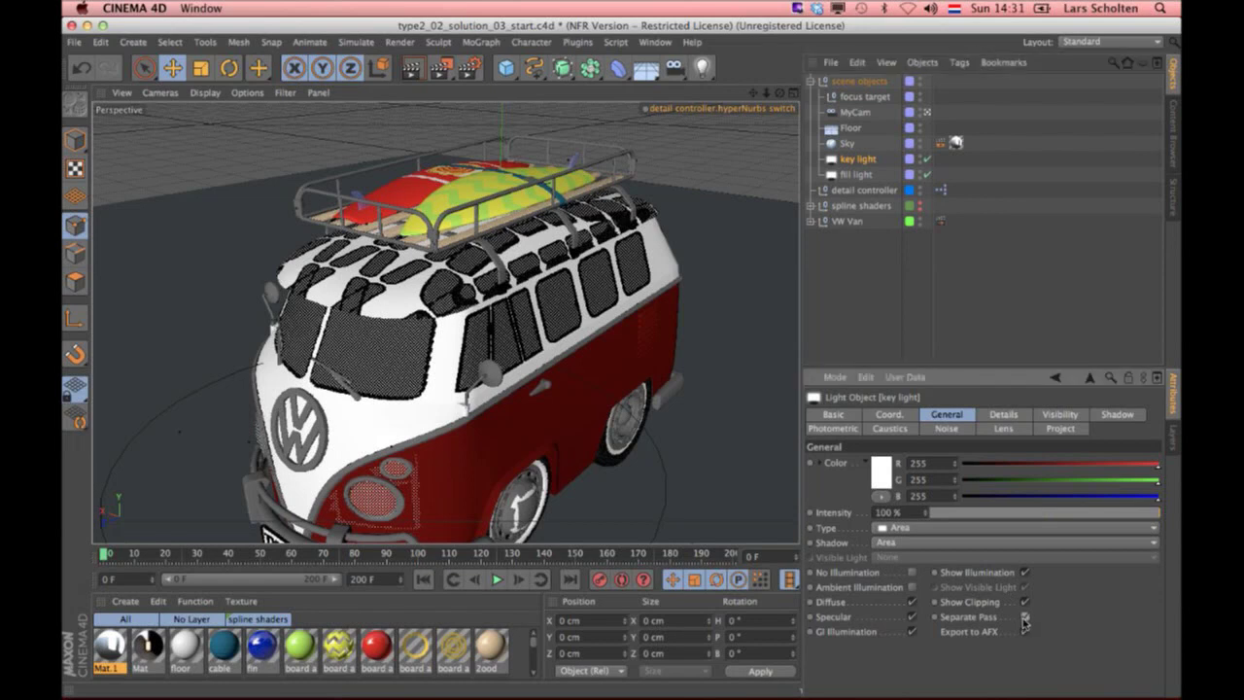
click(469, 74)
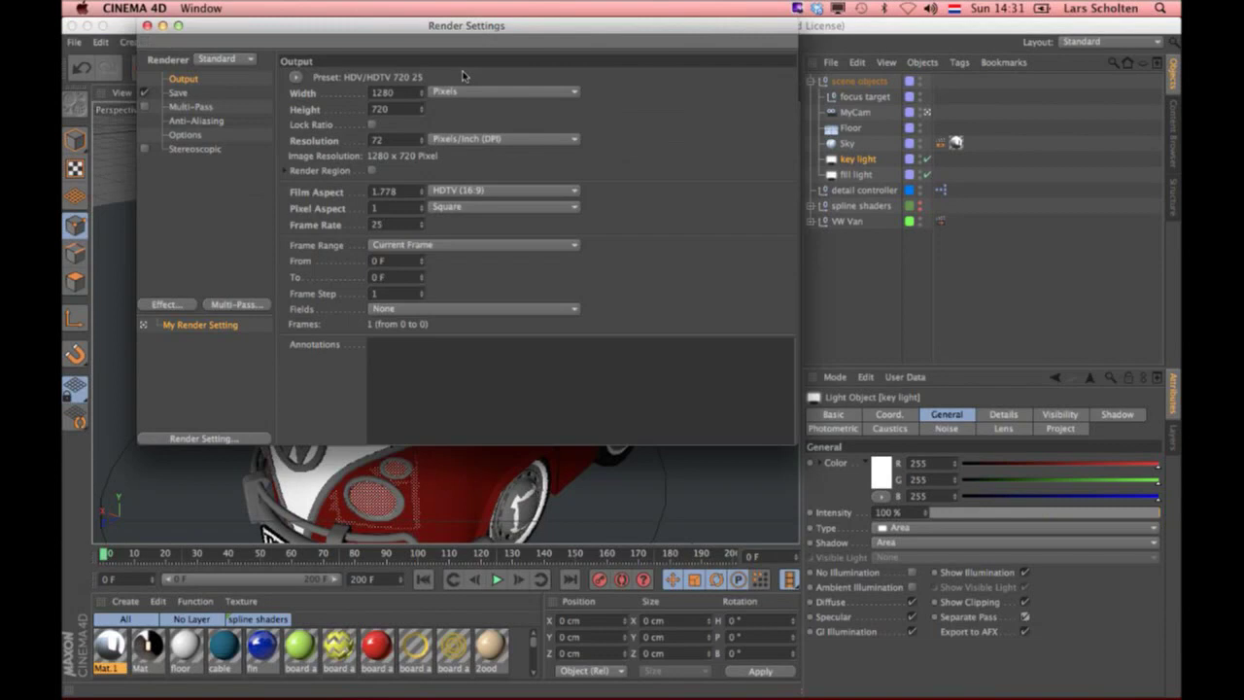
Step: Switch on Multi-Pass rendering in the Render Settings
click(191, 107)
click(143, 107)
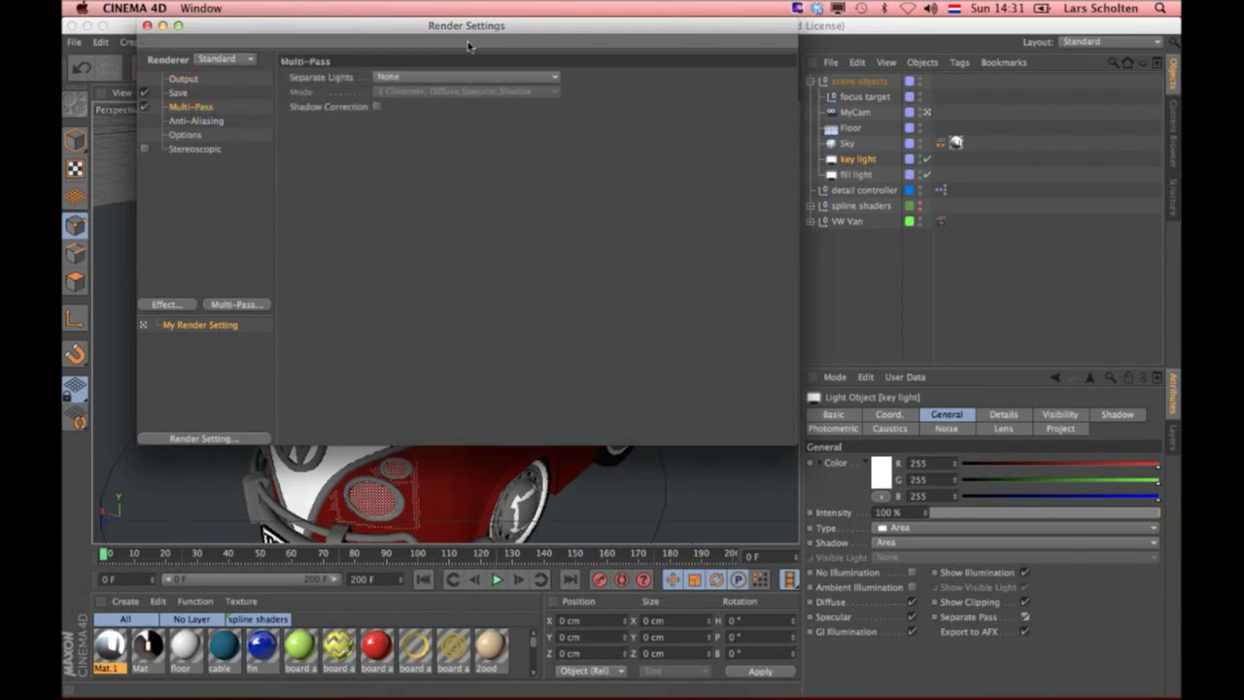
click(418, 77)
click(409, 78)
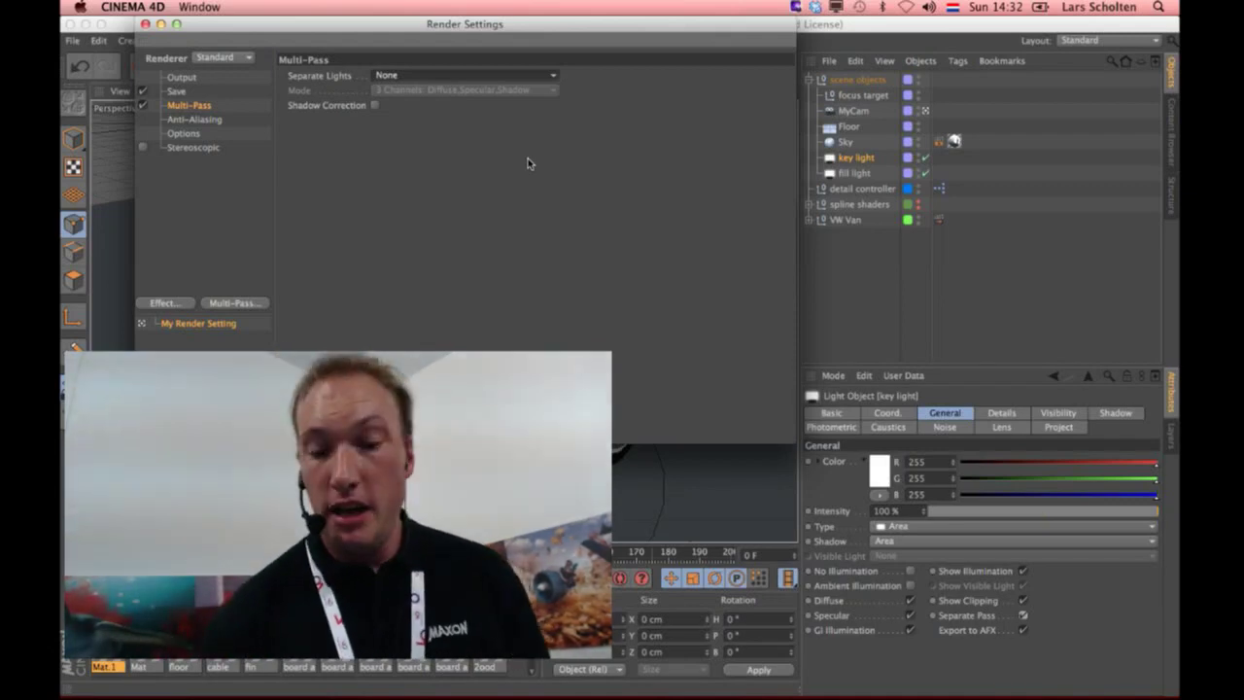
Step: Set Separate Lights to Selected with Mode kept at 3 Channels
click(496, 75)
click(491, 105)
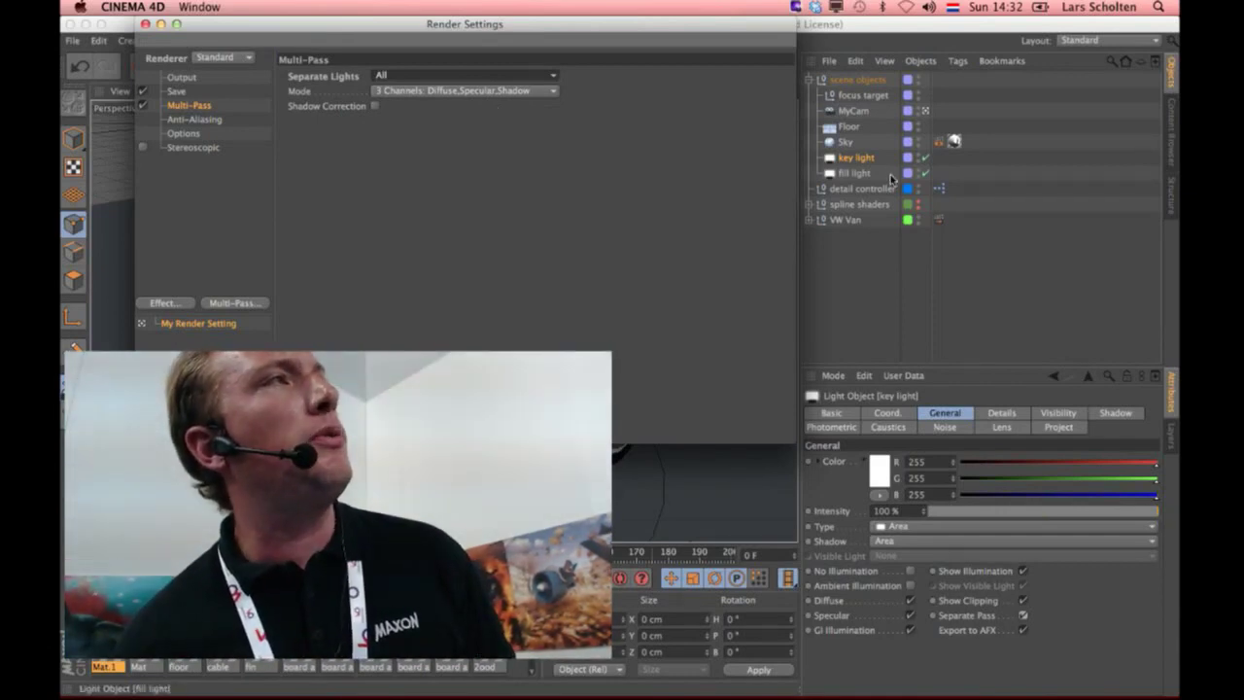
click(525, 91)
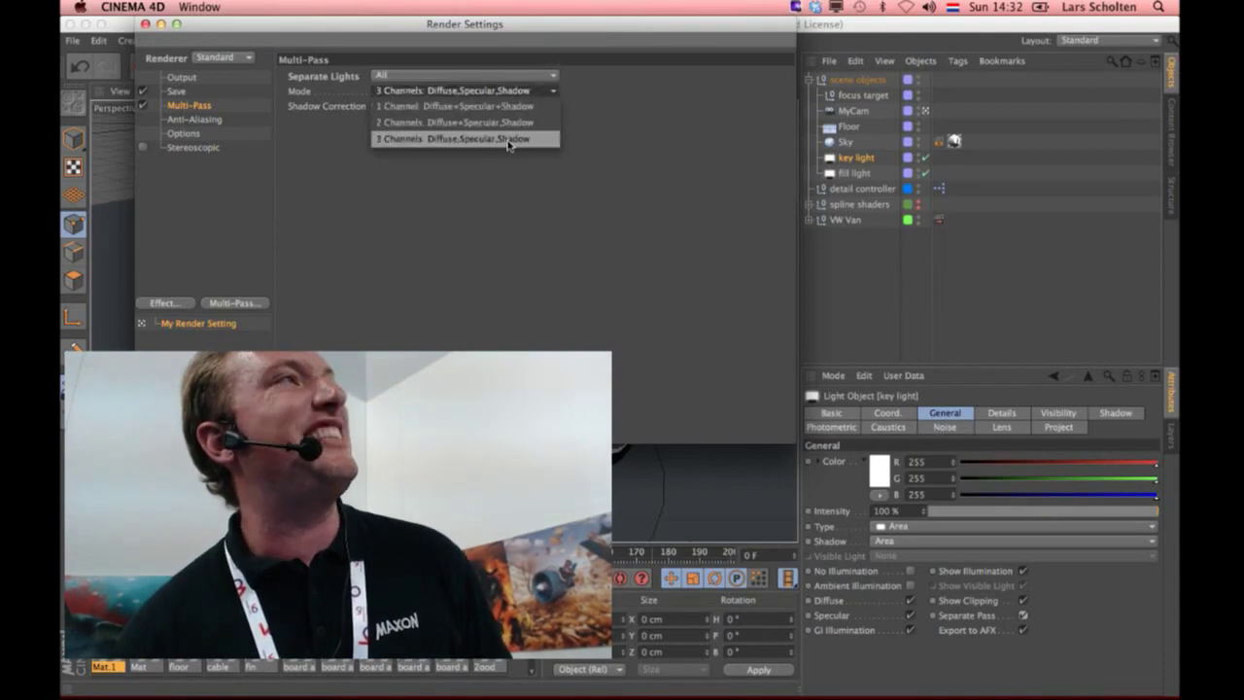
click(467, 119)
click(504, 75)
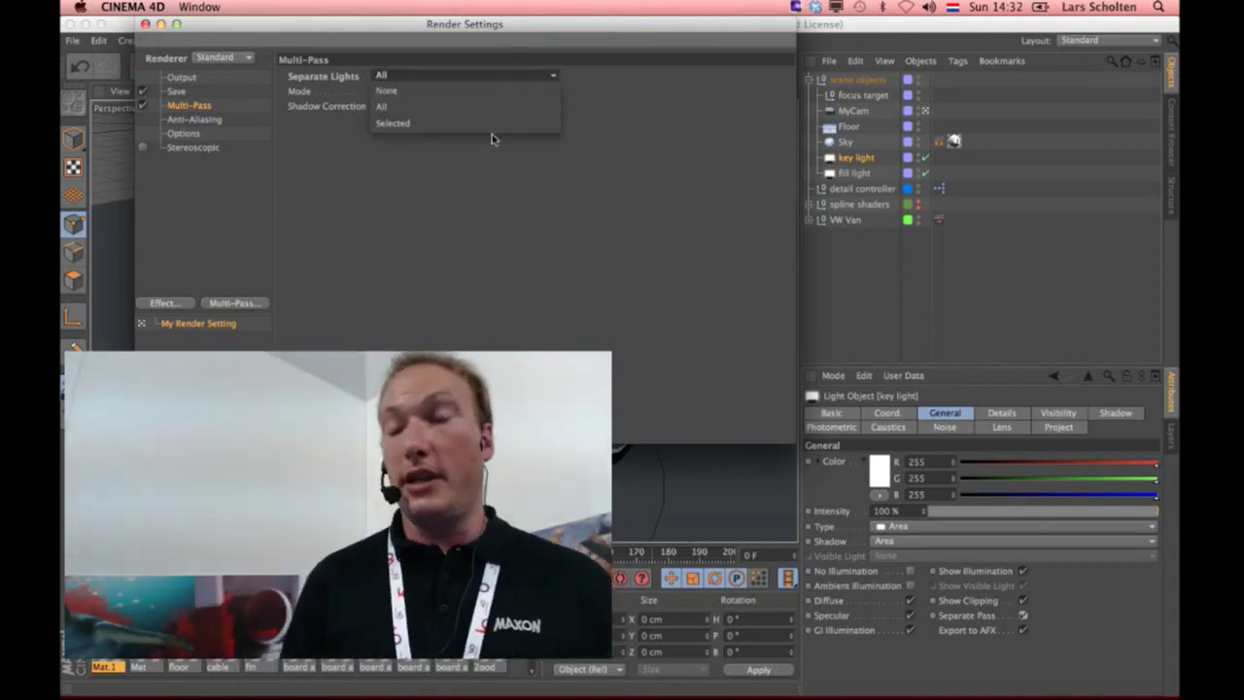
click(496, 119)
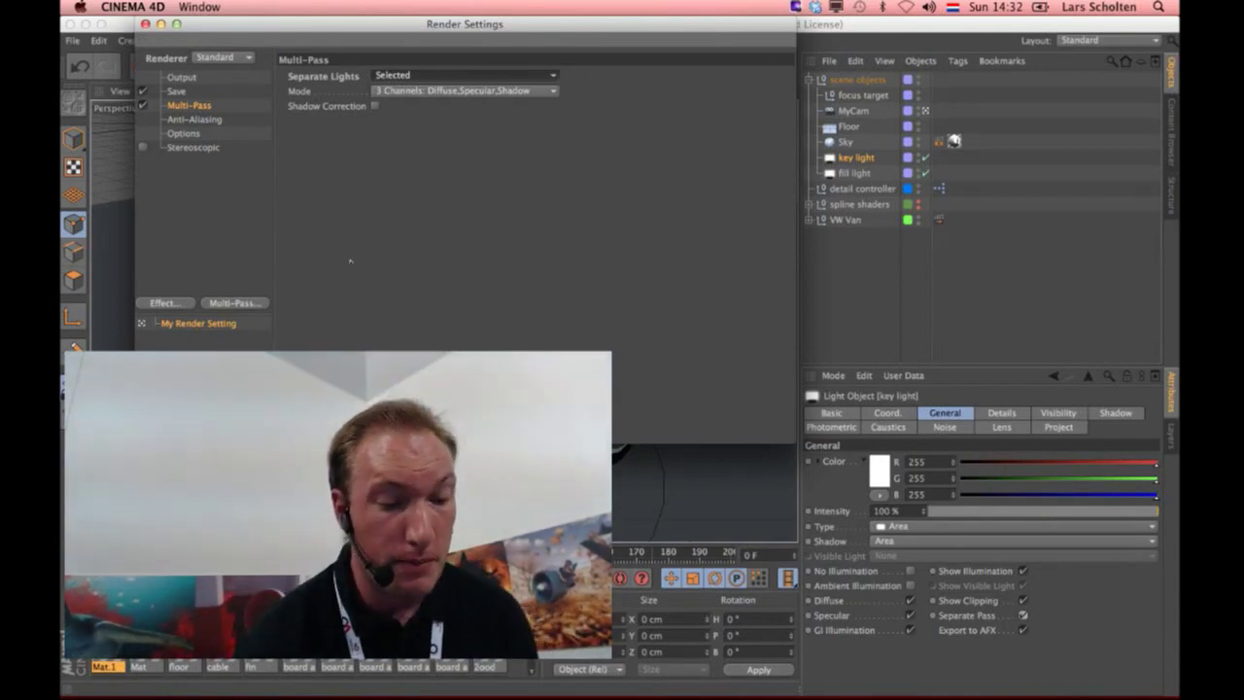
click(235, 303)
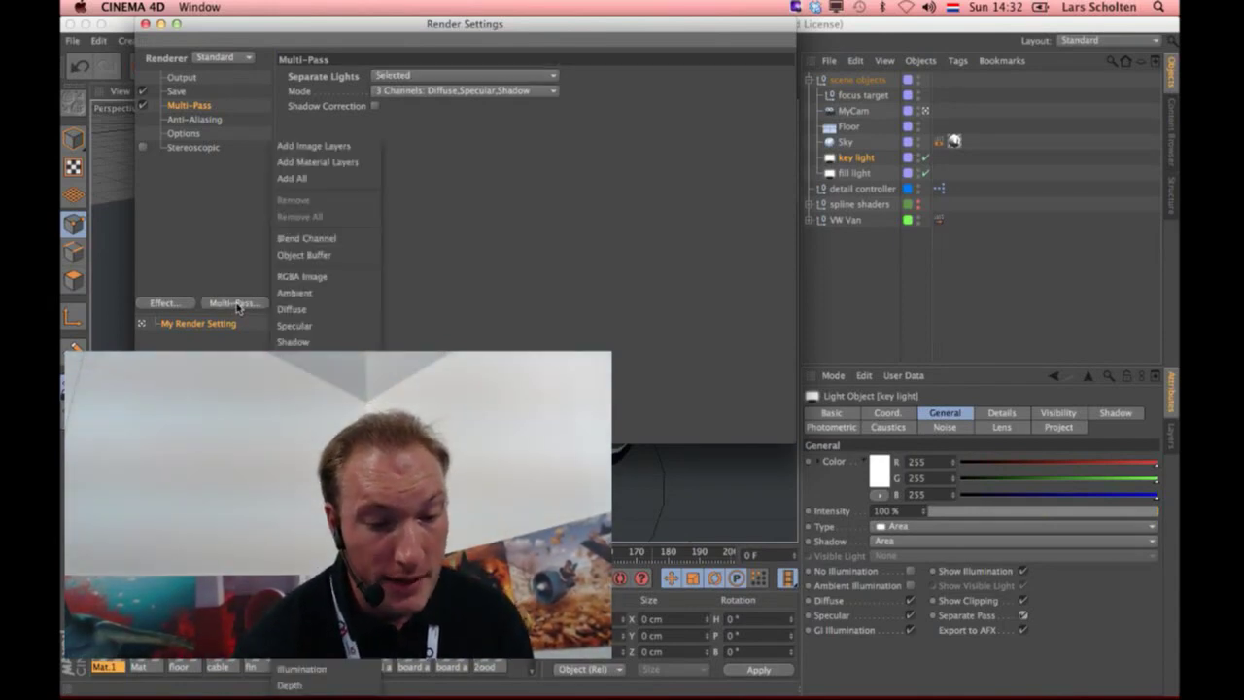
Step: Add all image-layer passes (Ambient through Post Effects) and toggle the Diffuse pass
click(354, 146)
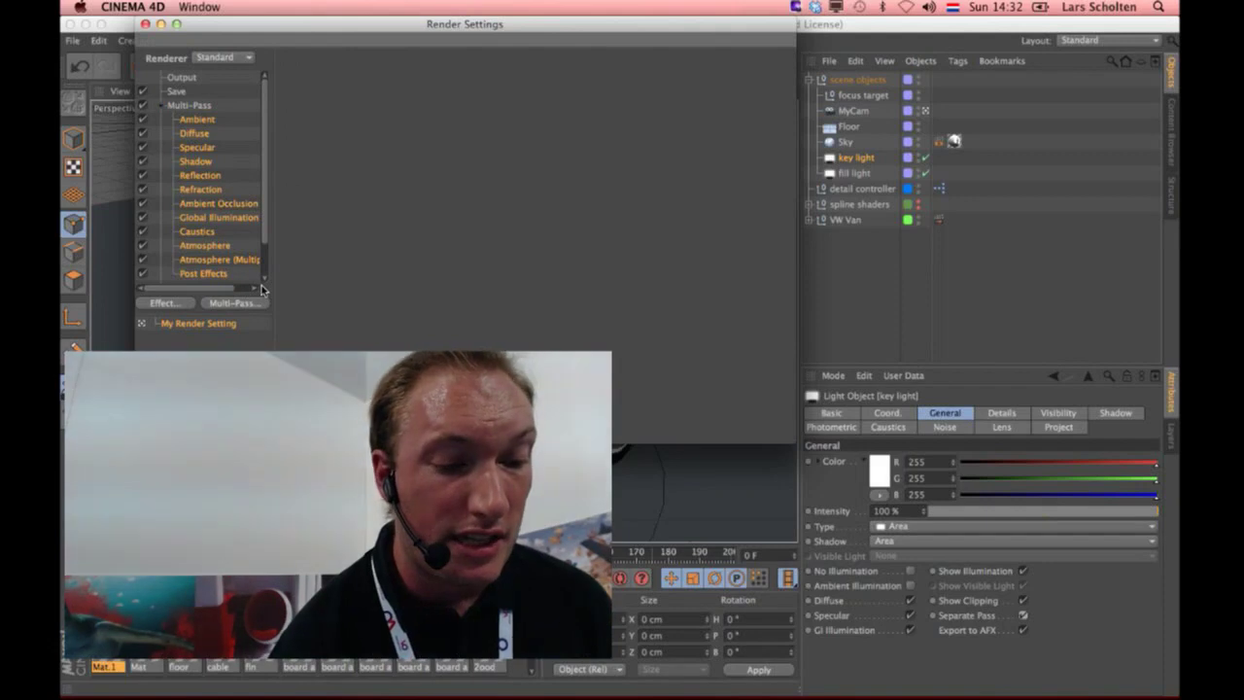
click(200, 133)
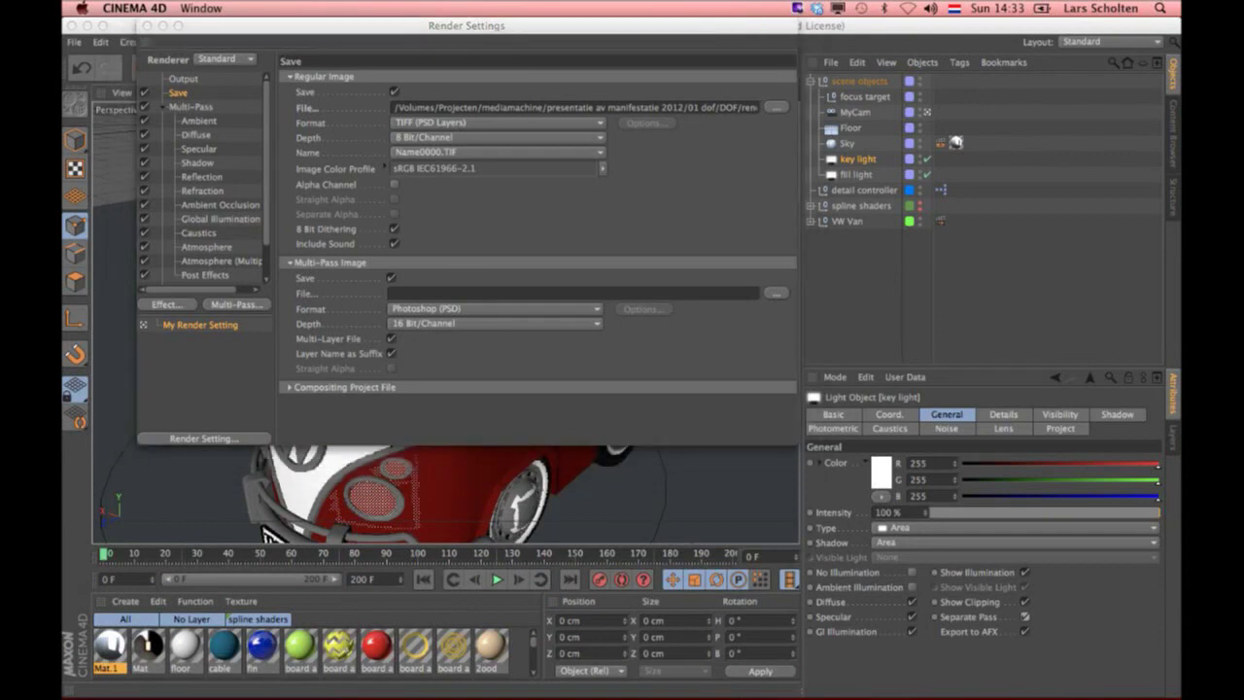
Step: Expand Compositing Project File options for After Effects and add Object Buffer plus further passes
click(287, 386)
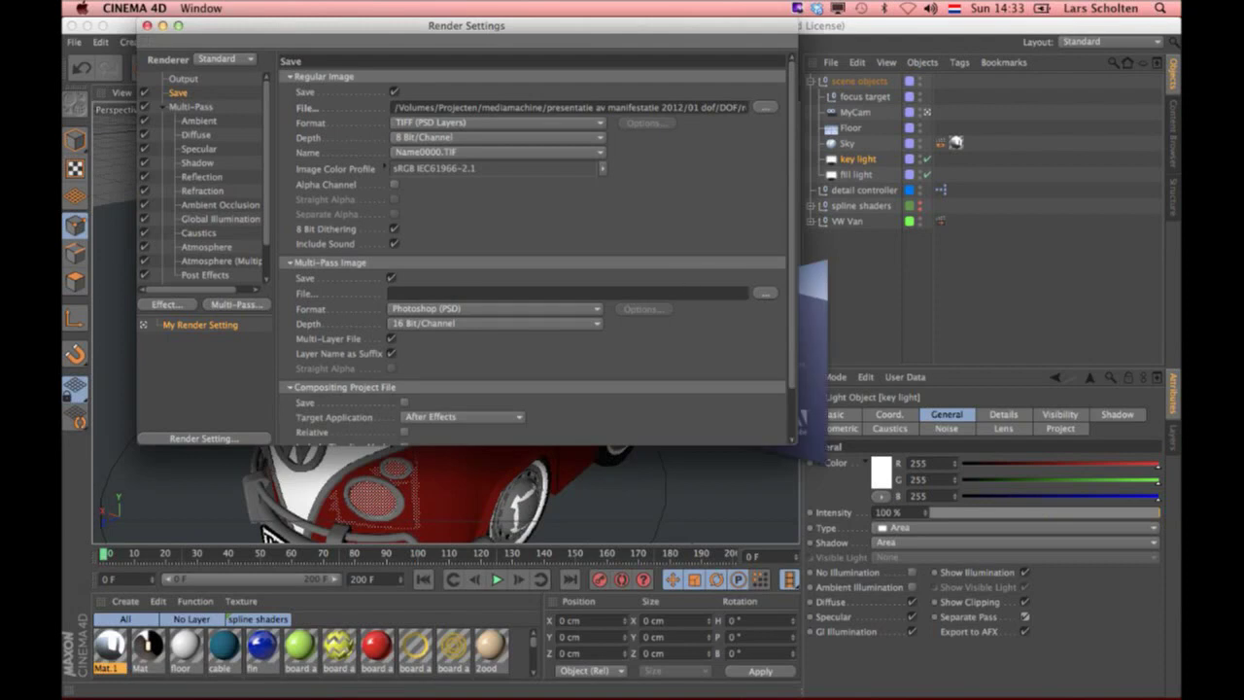
scroll(777, 393, down, 3)
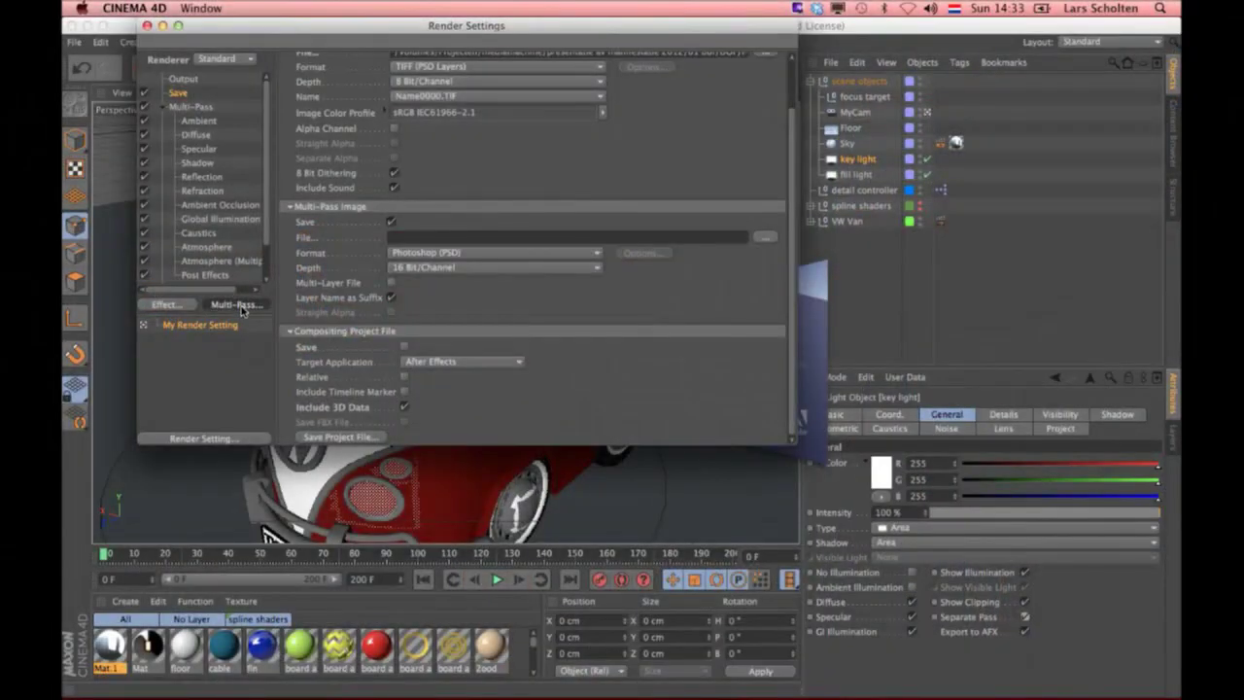
click(245, 305)
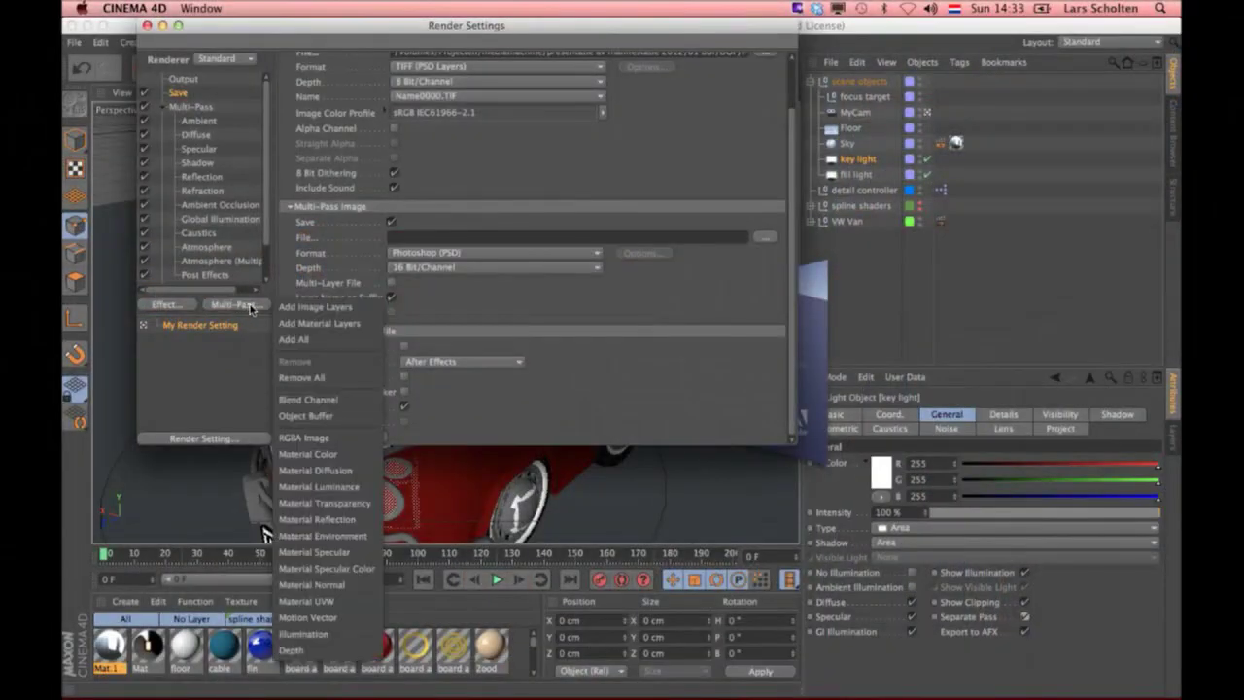
click(339, 414)
click(259, 305)
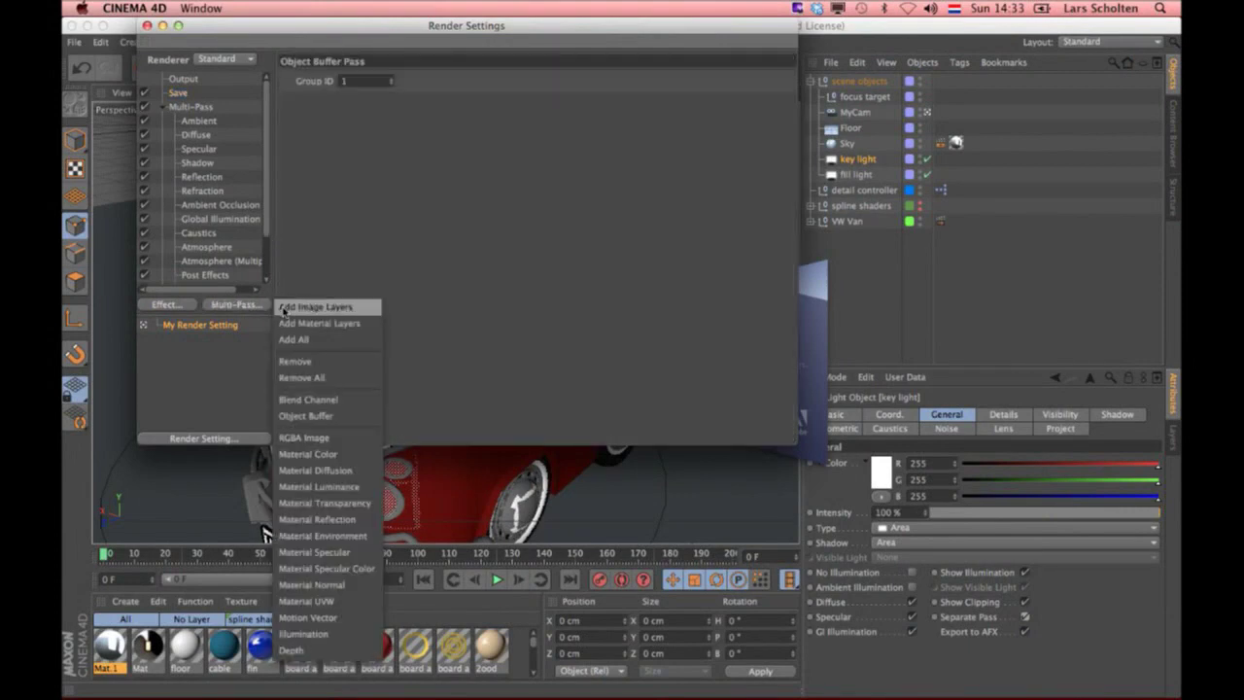
click(329, 649)
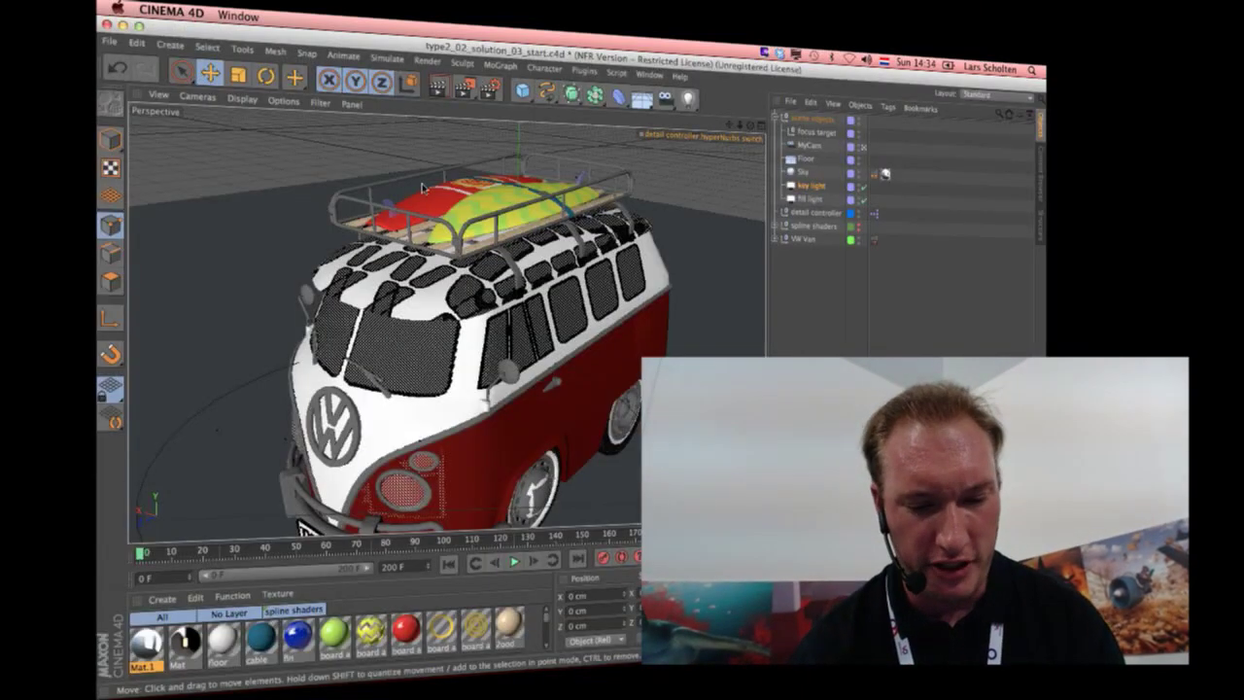
key(super+Tab)
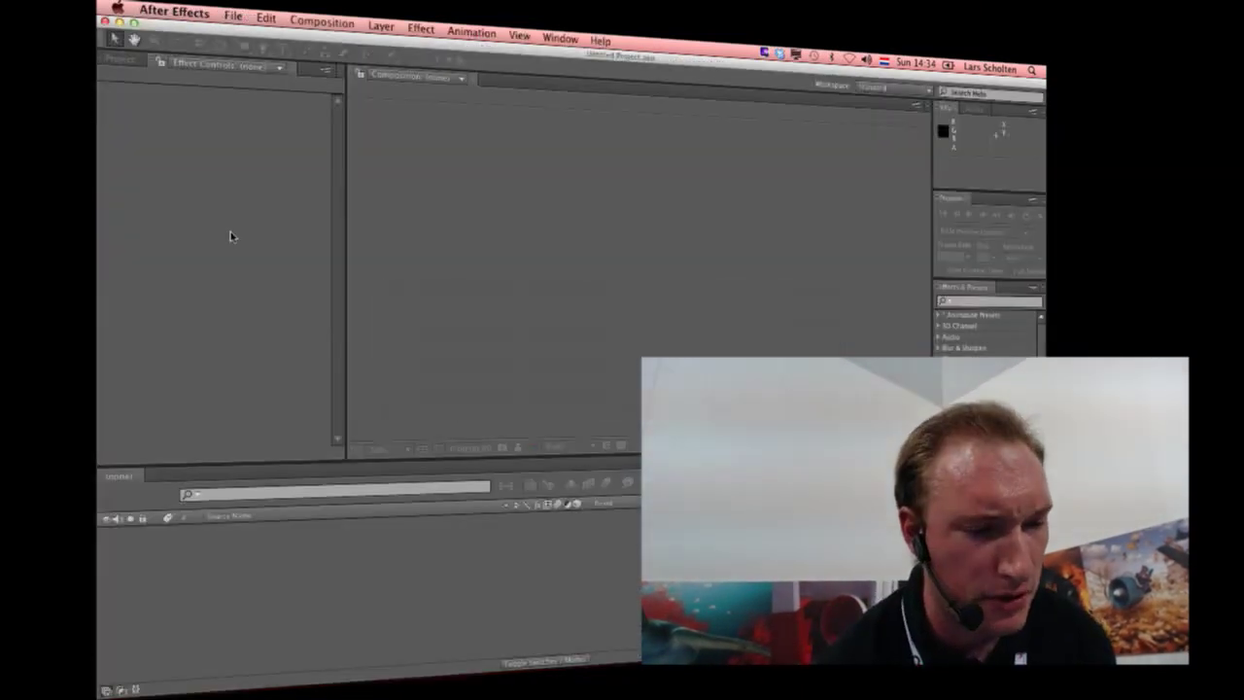
Step: Import the 08 - rendering folder into the Project panel, then delete it as the wrong import
click(224, 239)
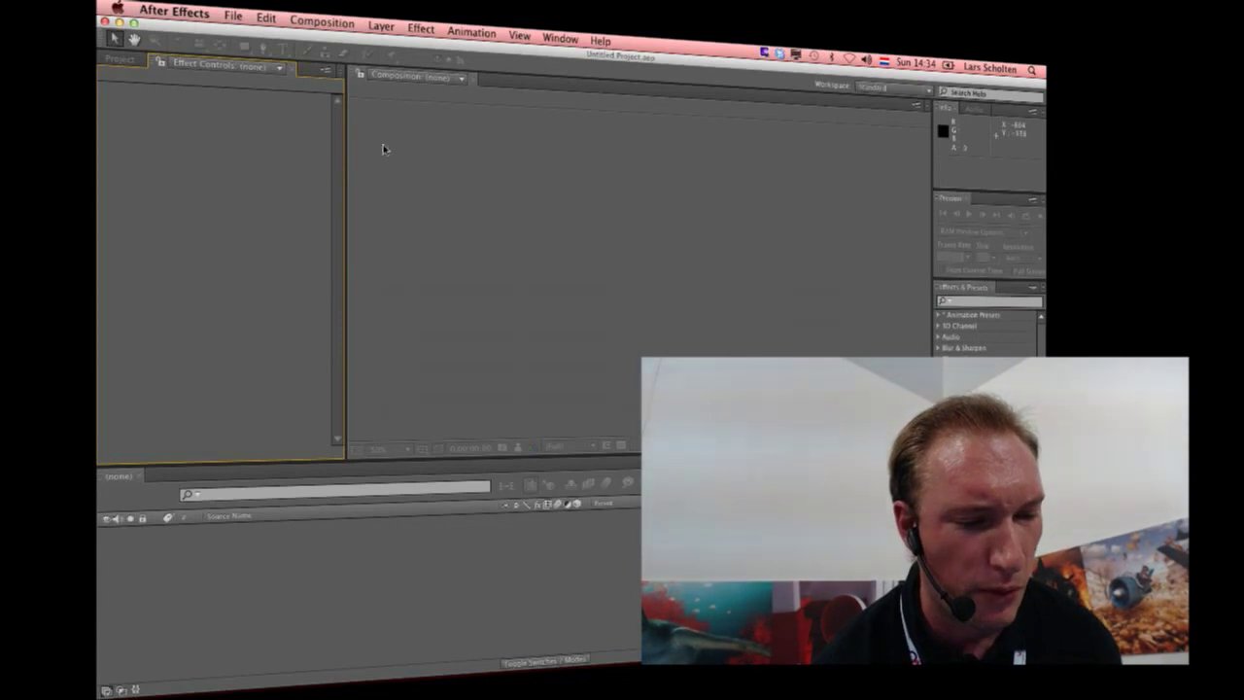
click(119, 59)
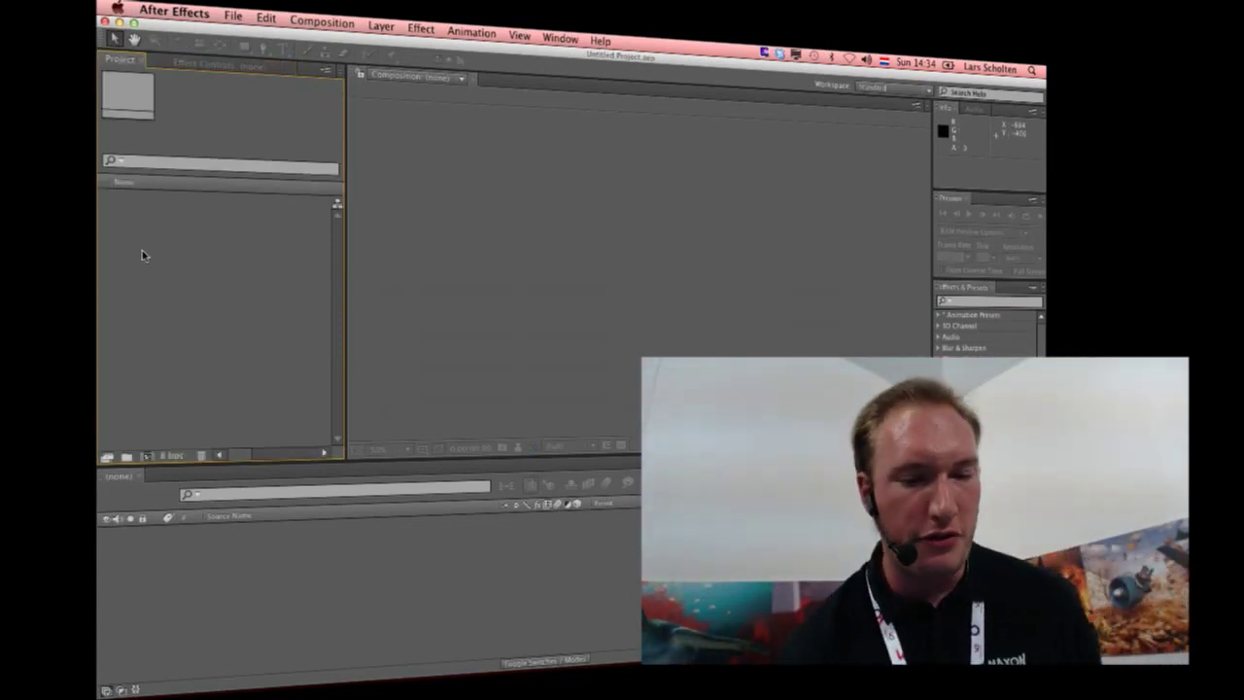
double_click(233, 240)
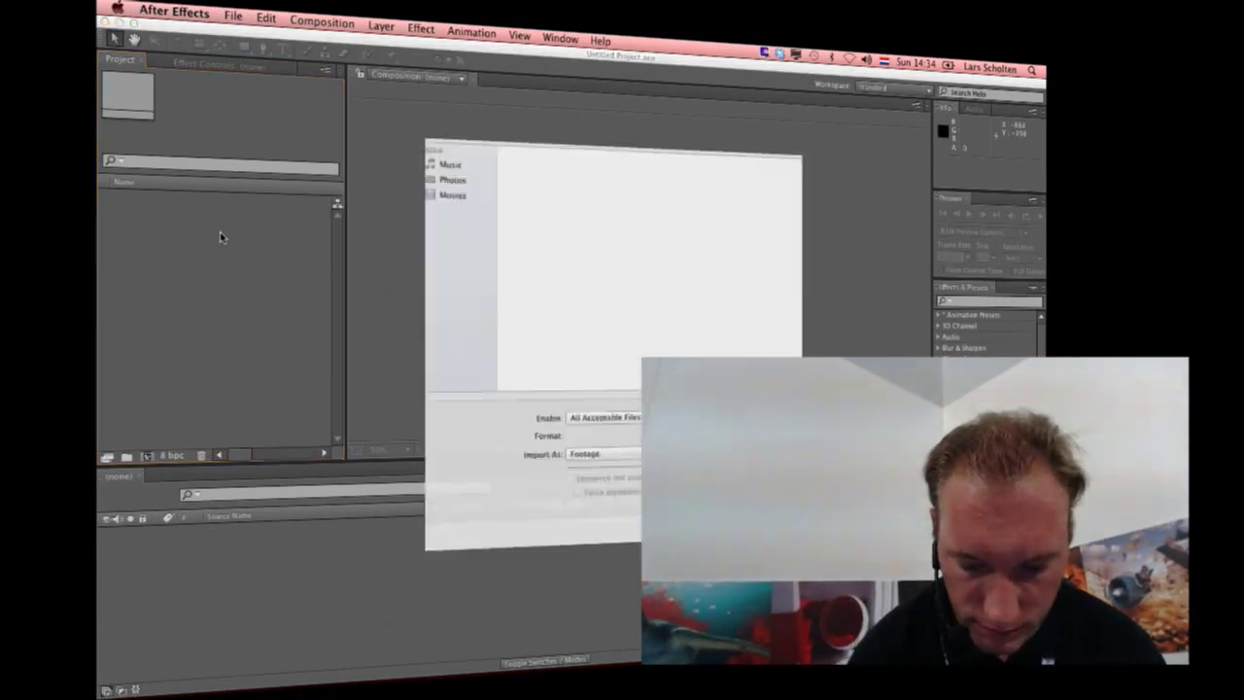
double_click(545, 159)
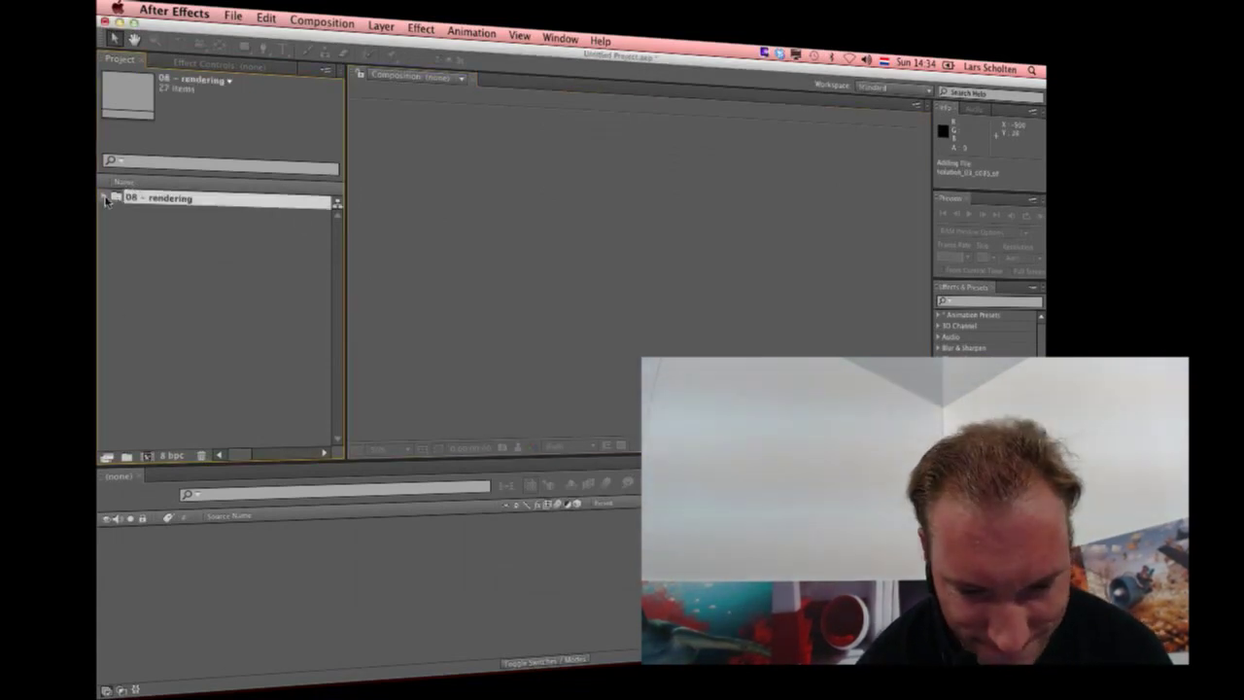
key(Delete)
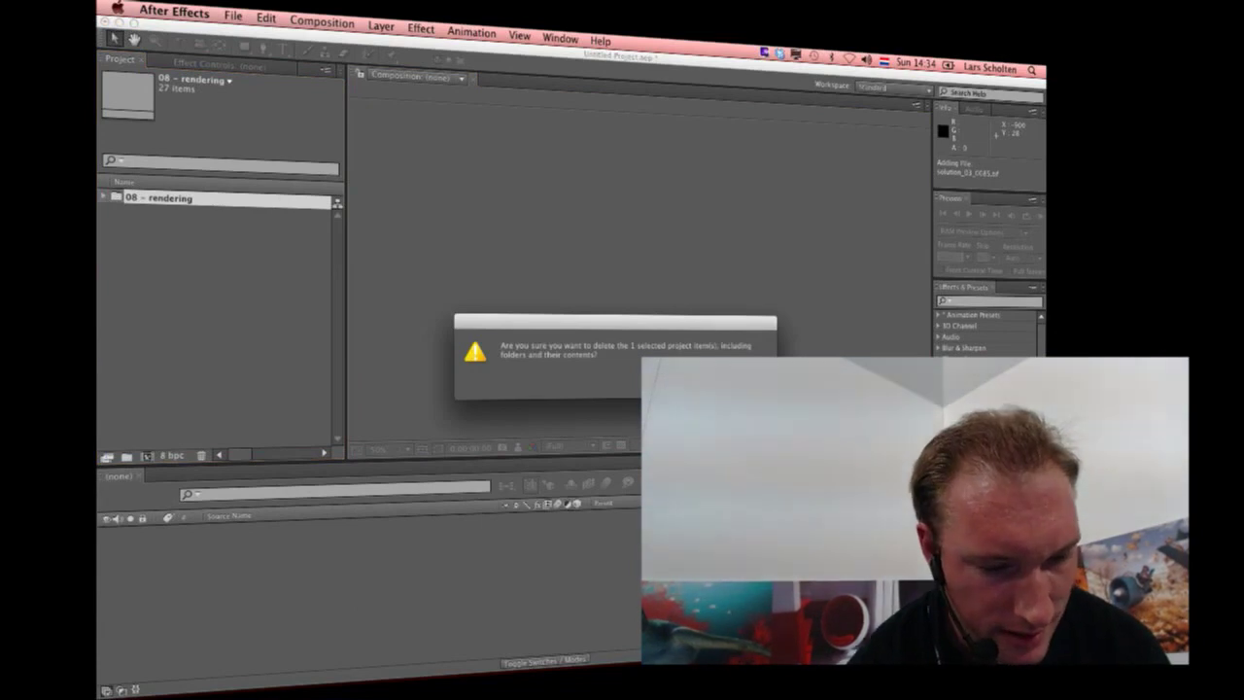
key(Return)
Step: Import the multipass compositing .aec file and expand the vdub_singlepass folder
double_click(195, 248)
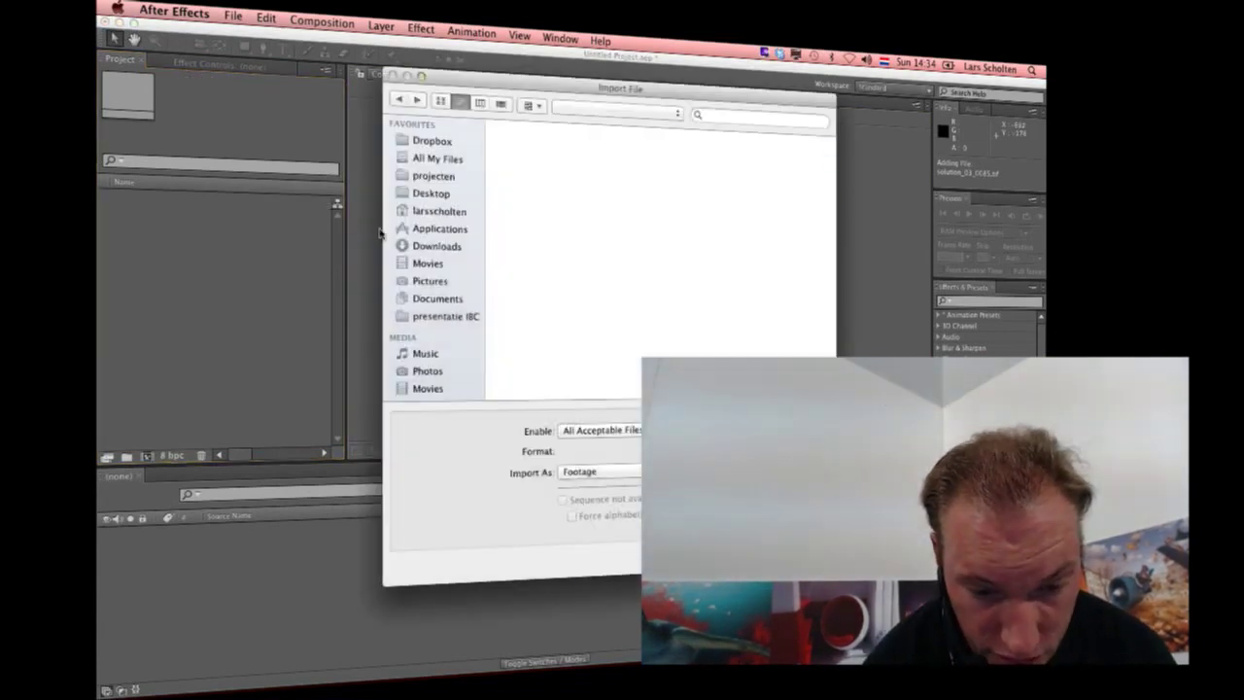
key(Up)
key(Up)
key(Up)
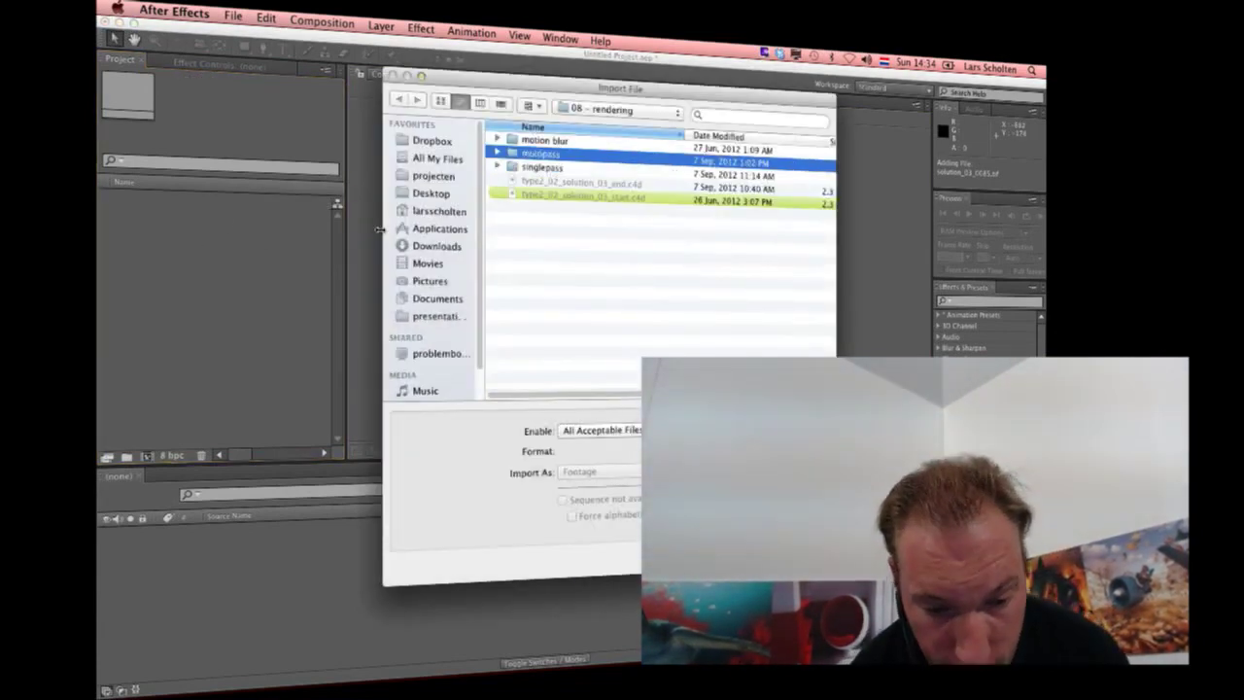
key(super+Down)
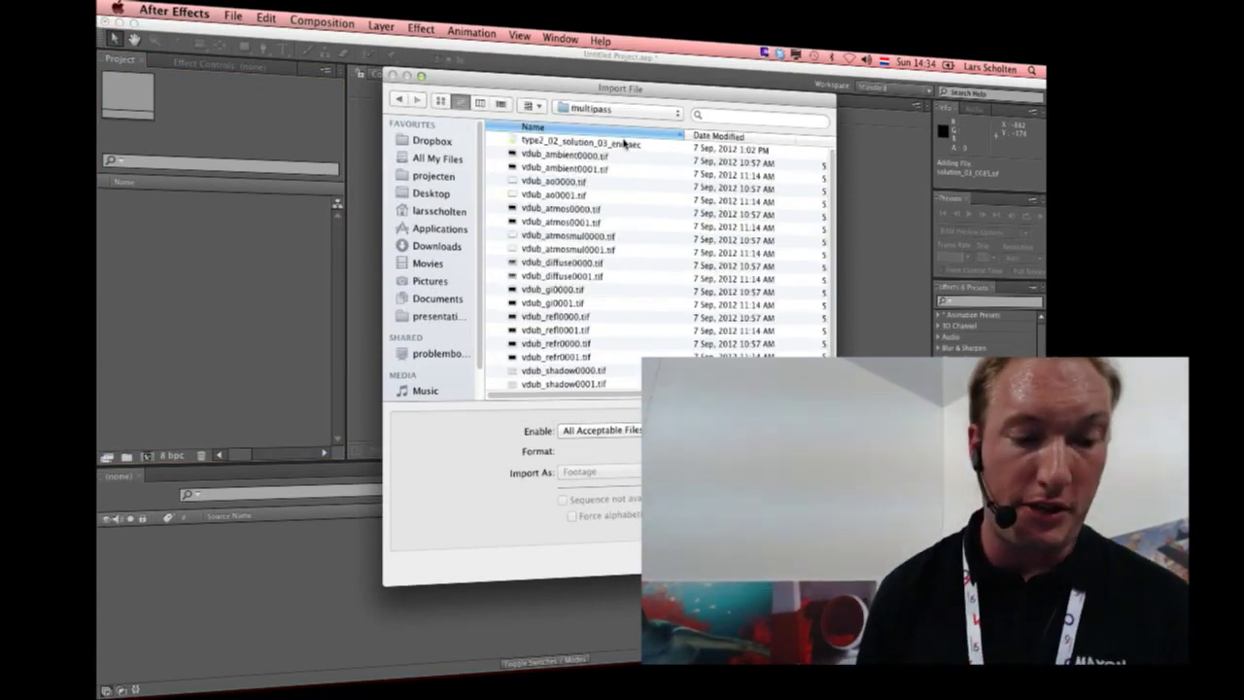
double_click(612, 143)
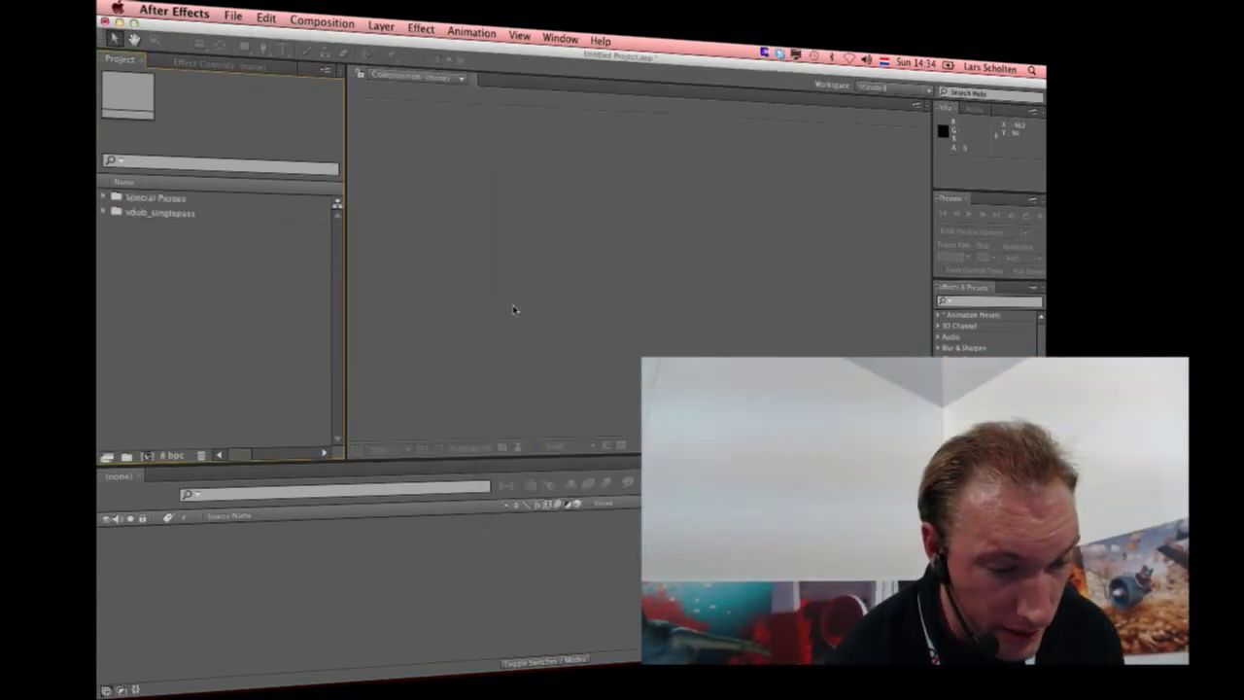
click(104, 212)
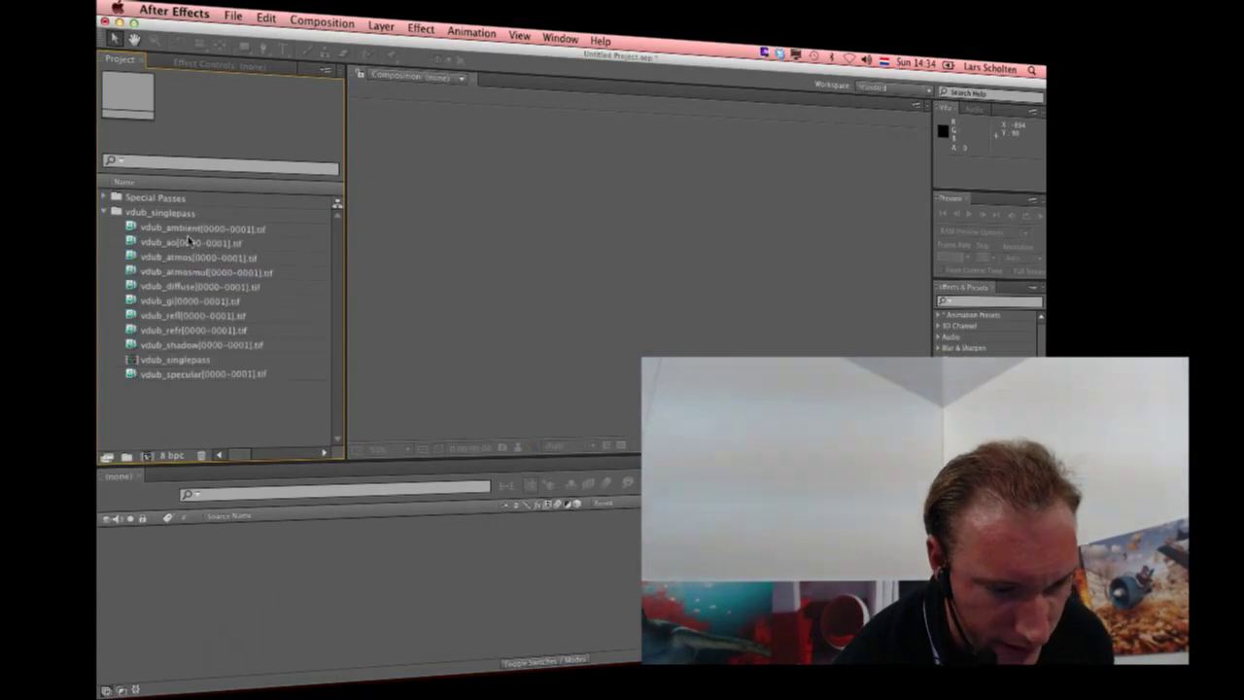
Step: Open the vdub_singlepass composition and enlarge its timeline layer list
double_click(178, 361)
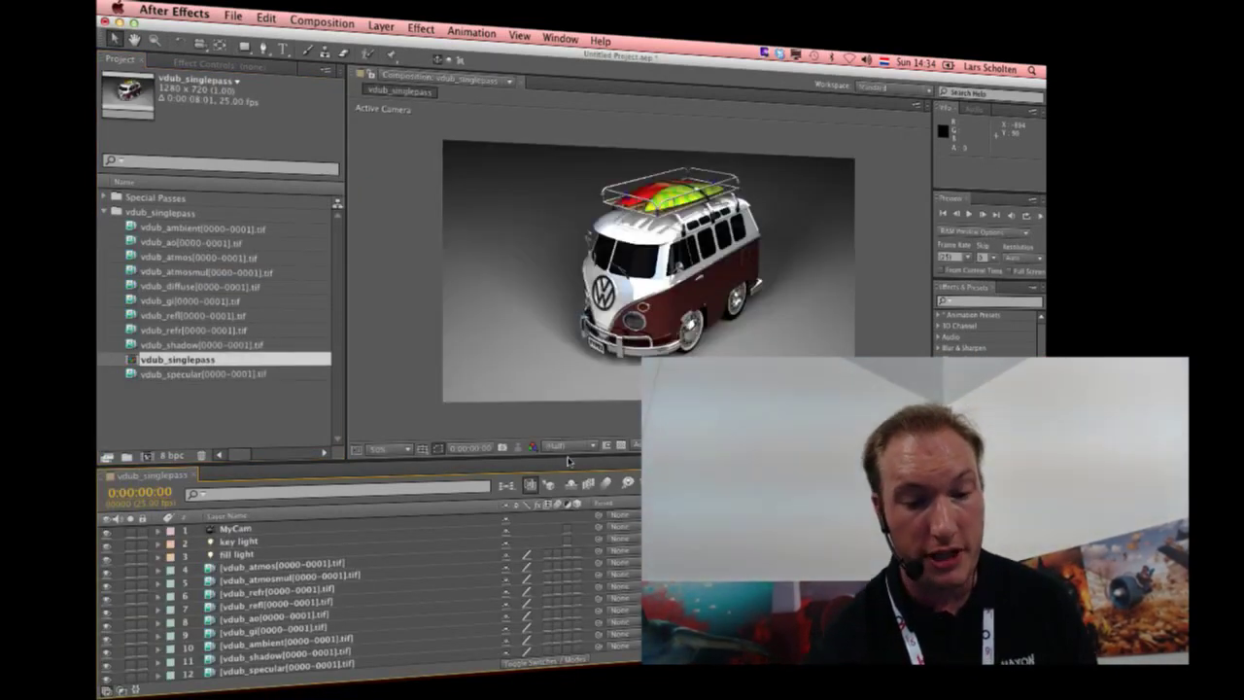
drag(568, 457, 437, 350)
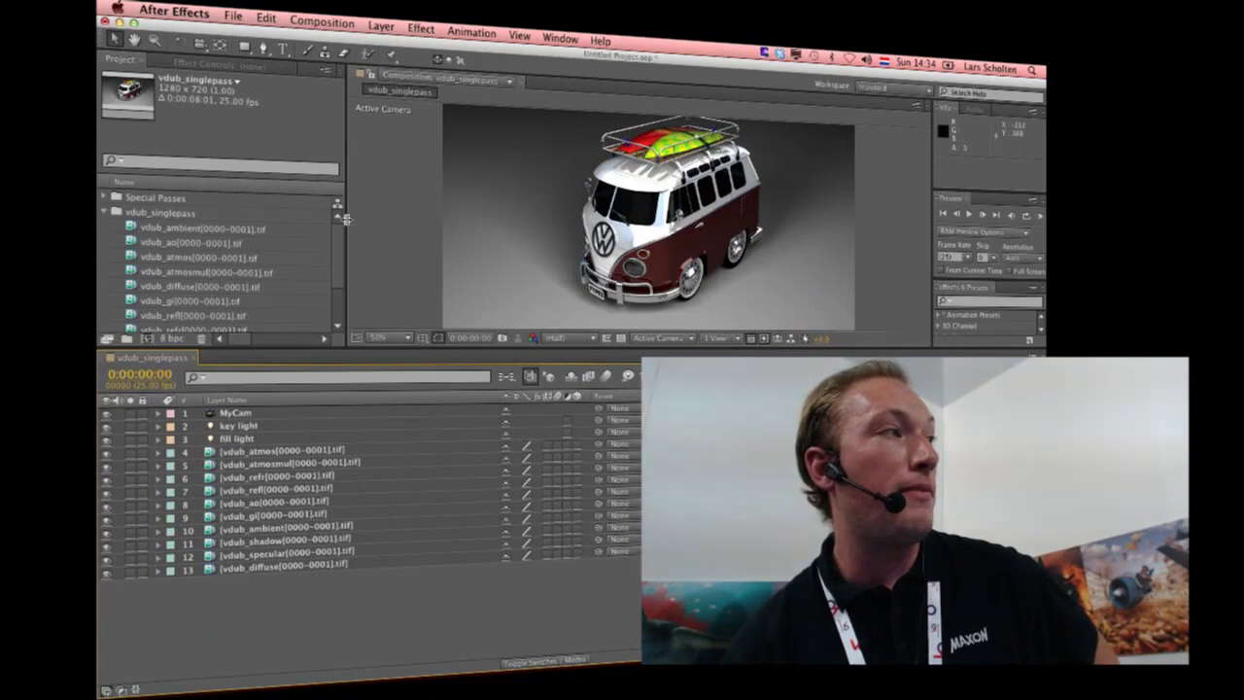
click(277, 413)
click(282, 426)
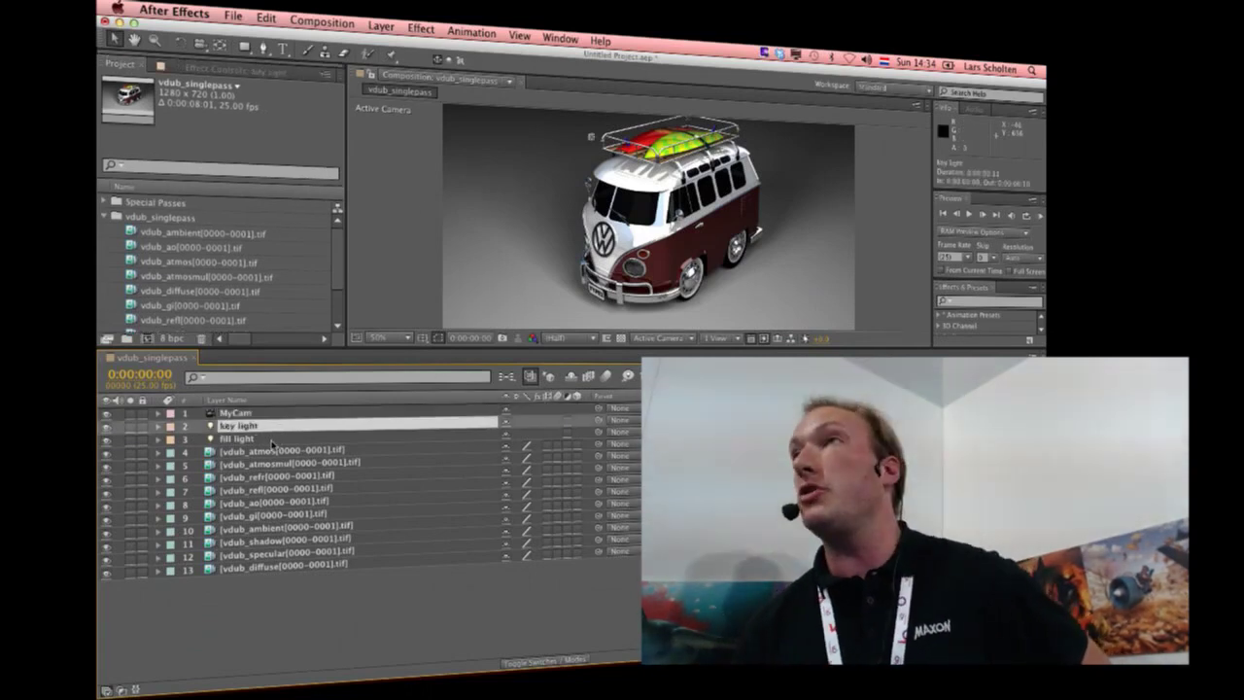
click(287, 439)
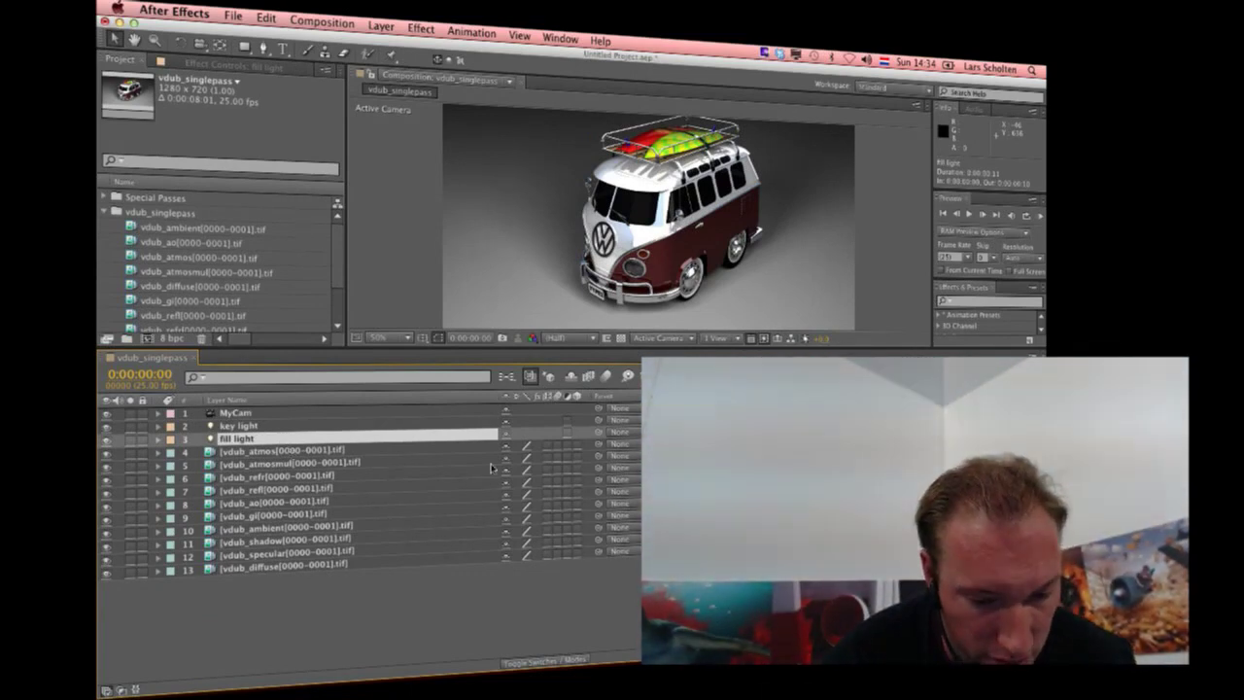
Step: Lower the vdub_shadow layer's opacity to 56%, then close the project
click(284, 541)
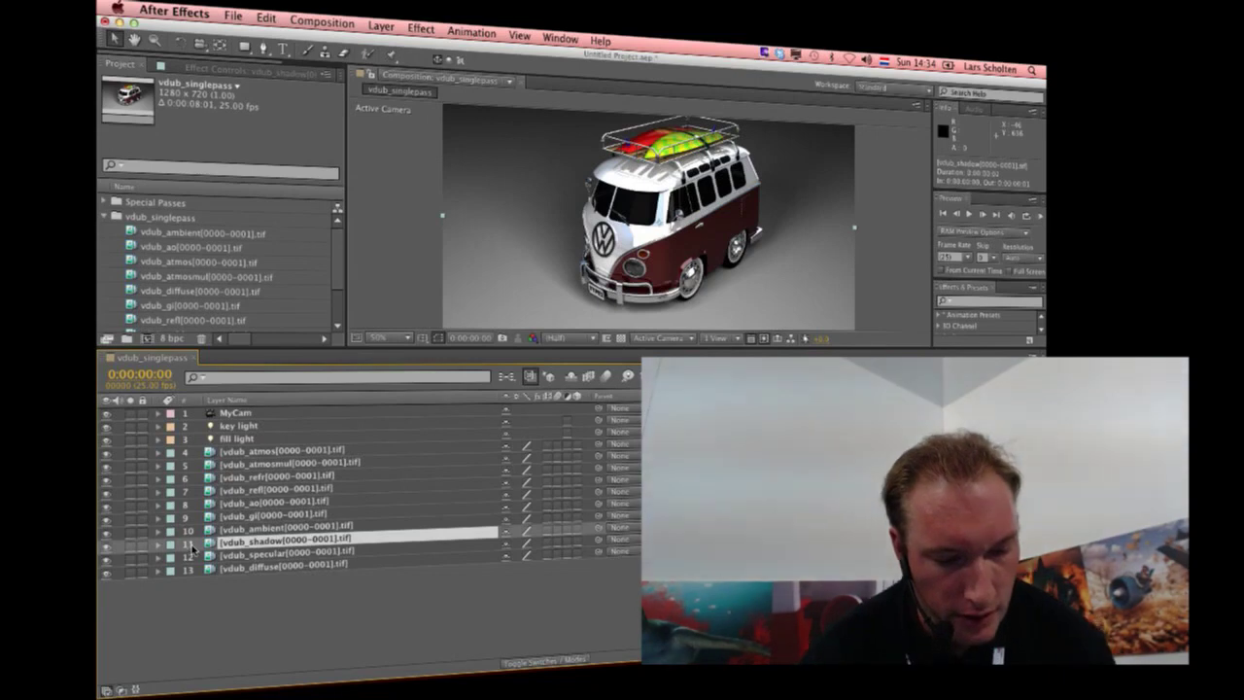
click(159, 544)
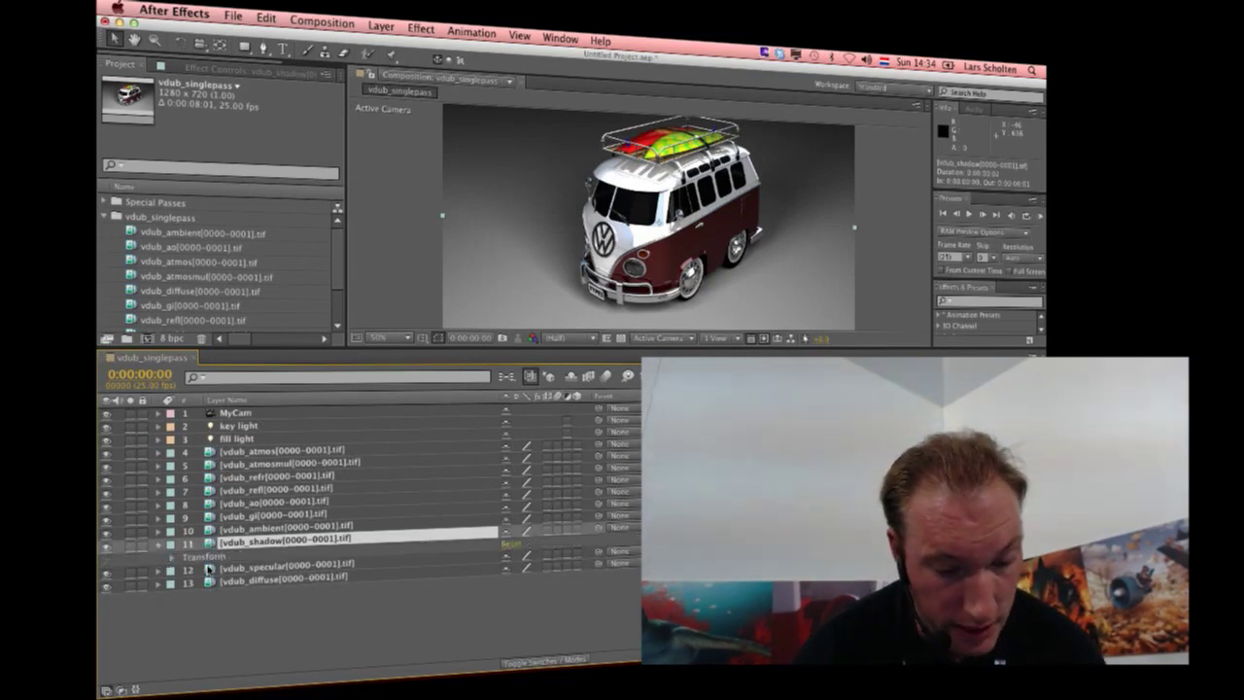
key(t)
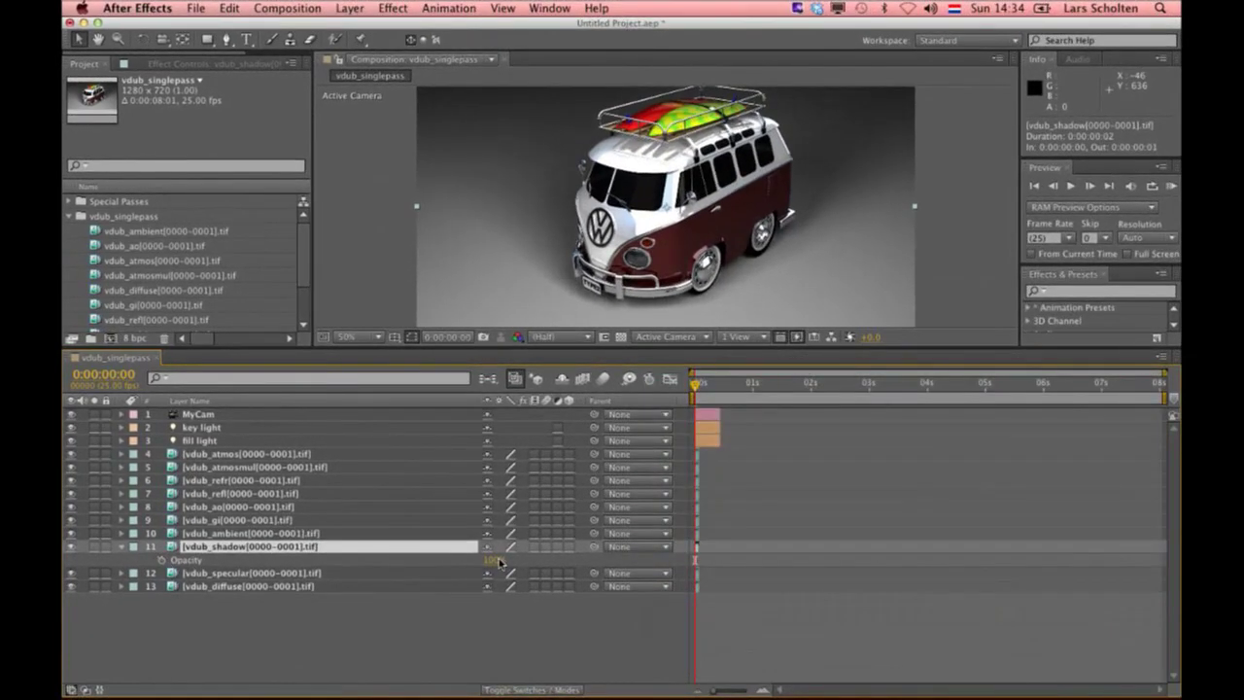
drag(498, 562, 473, 560)
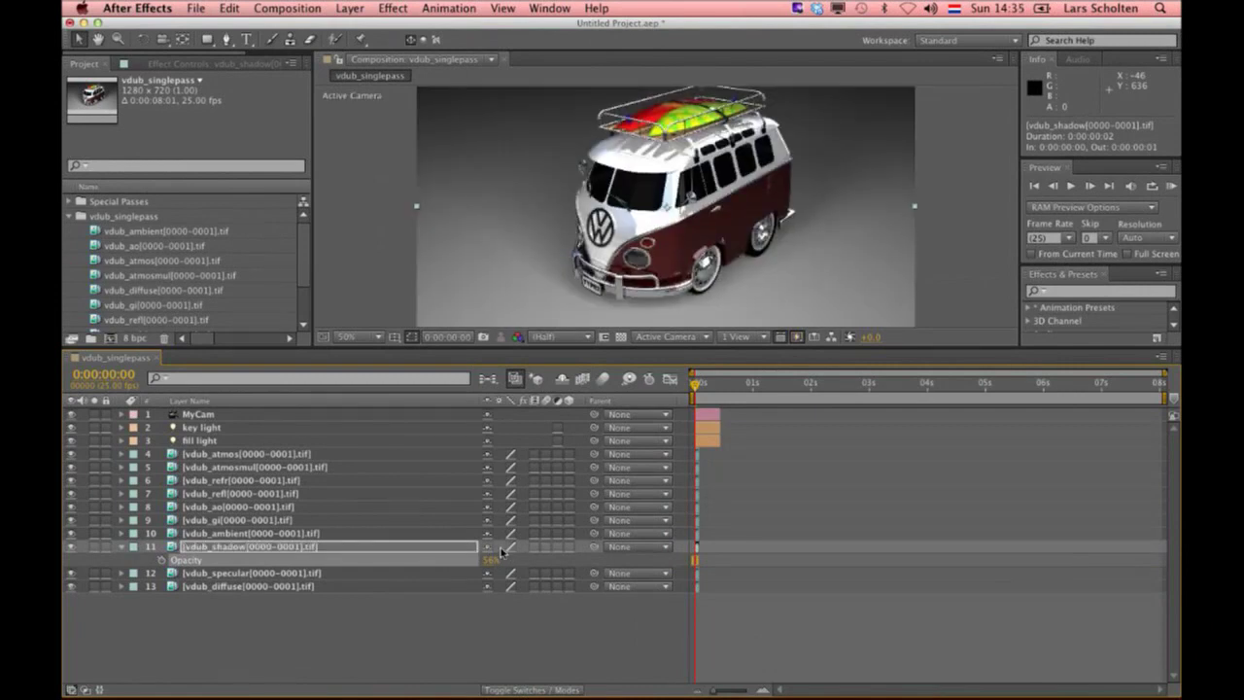
click(195, 7)
click(230, 123)
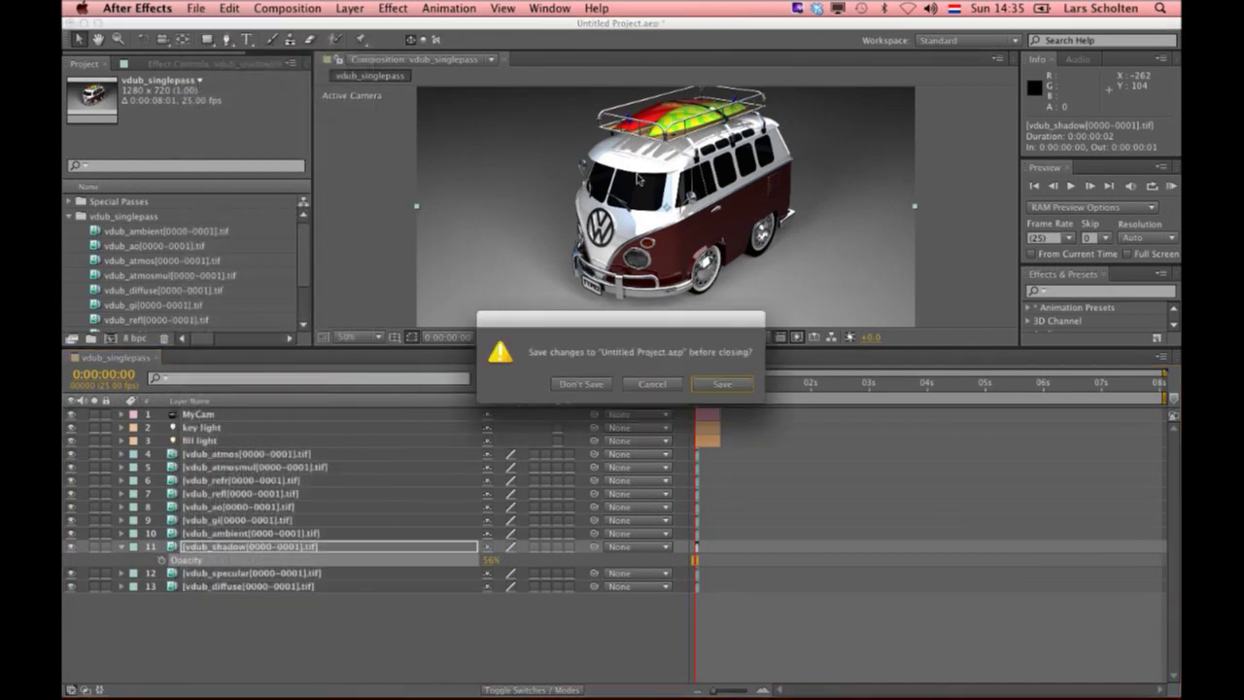
Step: Discard the project changes and import solution_03_0060.tif onward from the motion blur folder as a TIFF sequence
click(580, 384)
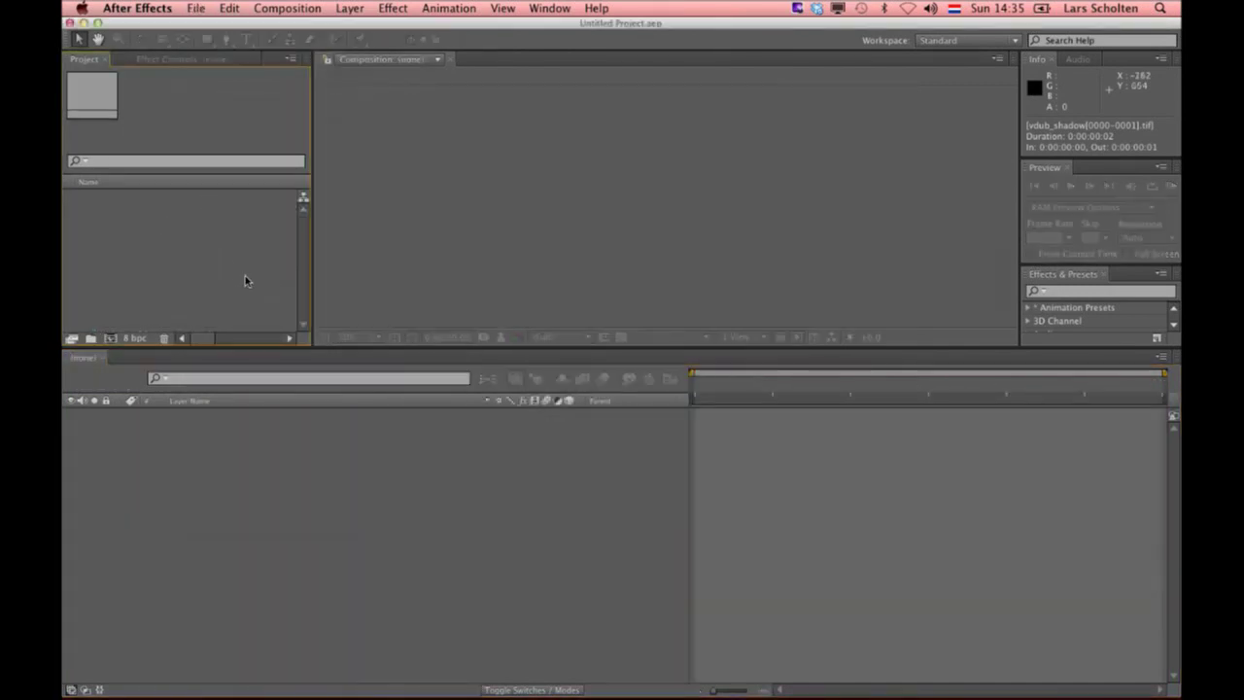
double_click(244, 278)
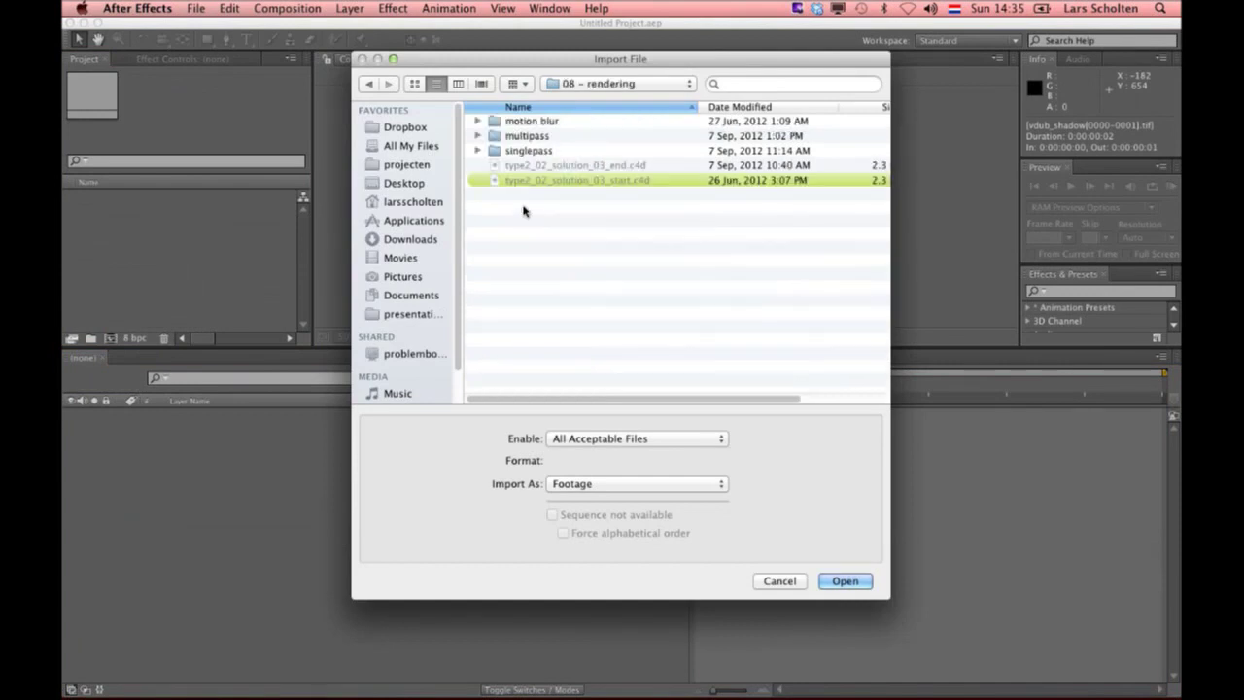
key(Up)
key(Up)
key(Up)
key(super+Down)
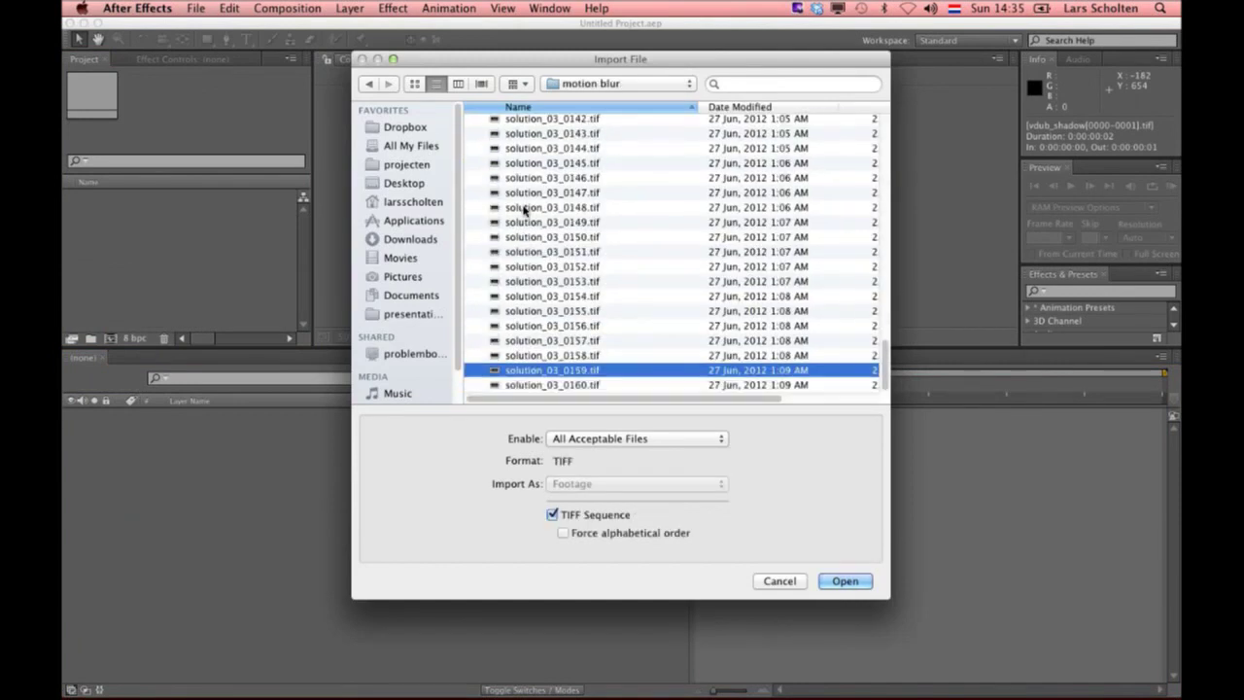
scroll(885, 362, up, 15)
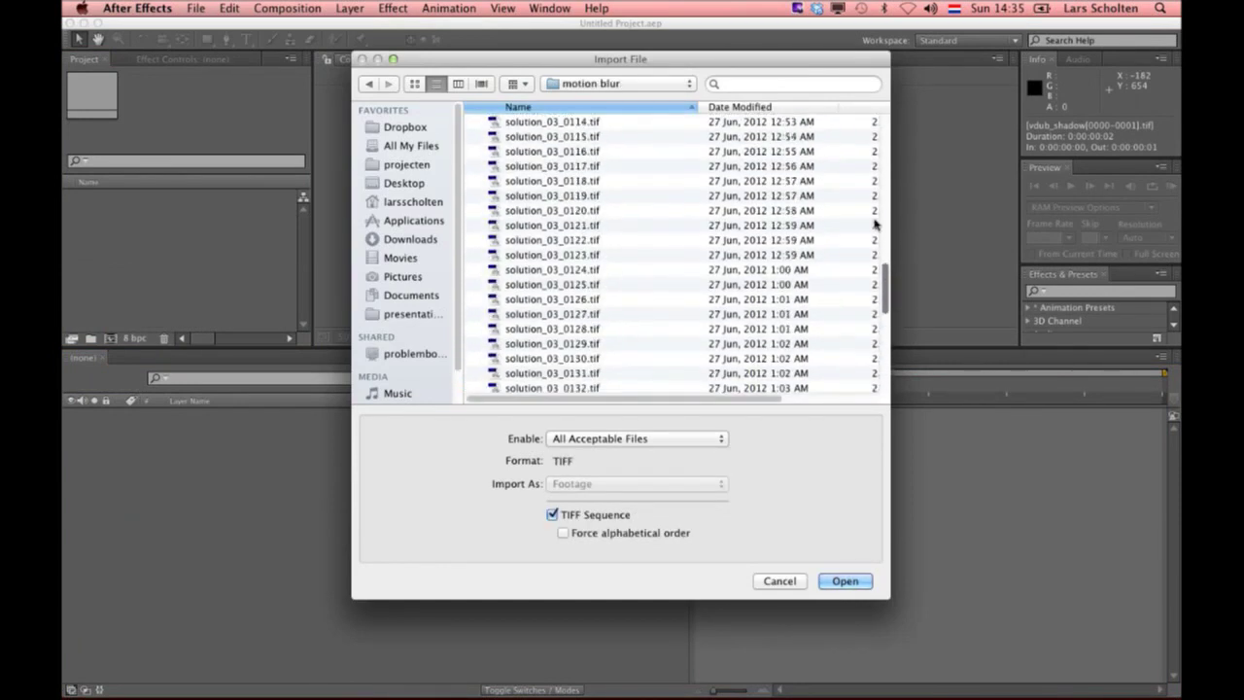
click(595, 123)
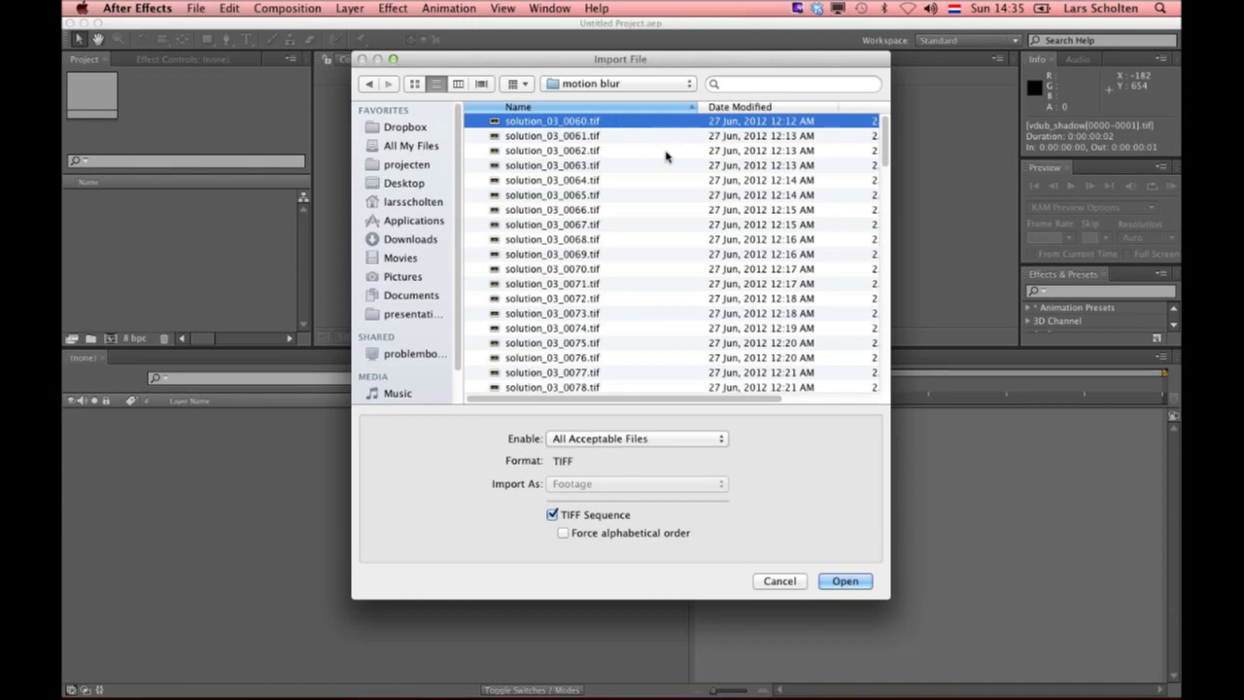
key(Return)
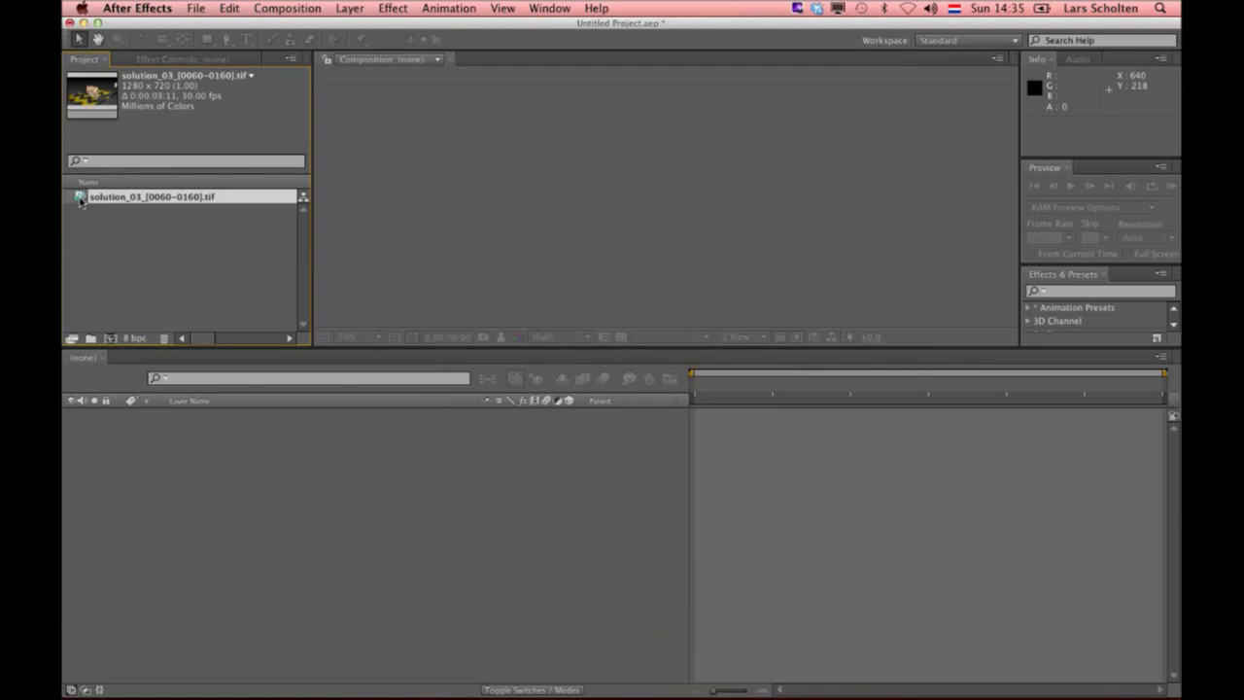
Step: Create the solution_03 composition from the imported motion blur sequence
drag(441, 175, 543, 218)
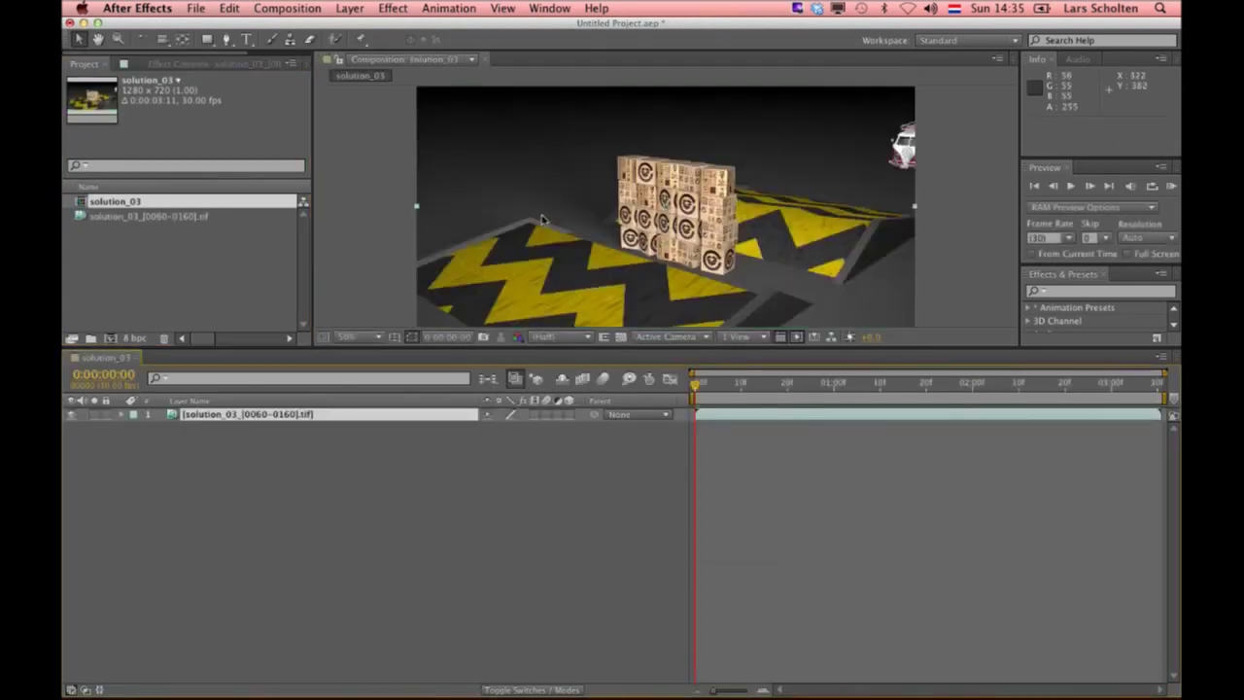
click(393, 8)
mouse_move(418, 273)
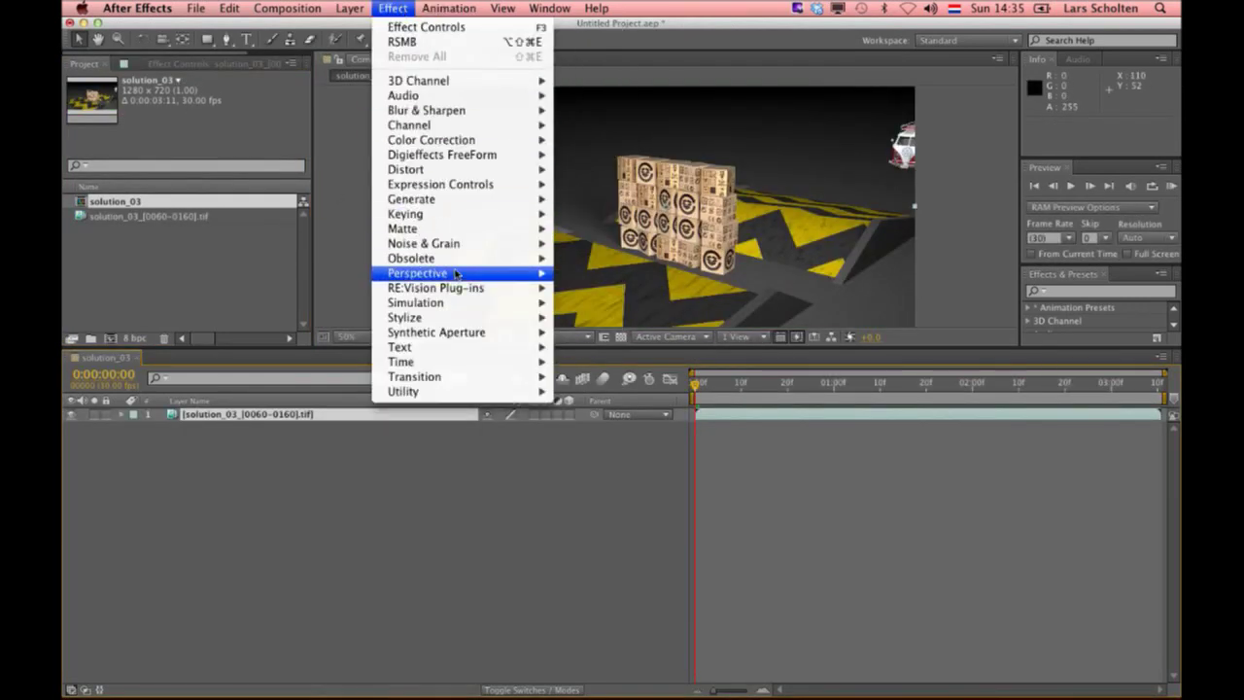
click(512, 472)
Step: At 0:00:01:16, apply RSMB to the footage layer, with Blur Amount 0.50 and Motion Sensitivity 70, then switch to Keynote
drag(756, 391, 910, 386)
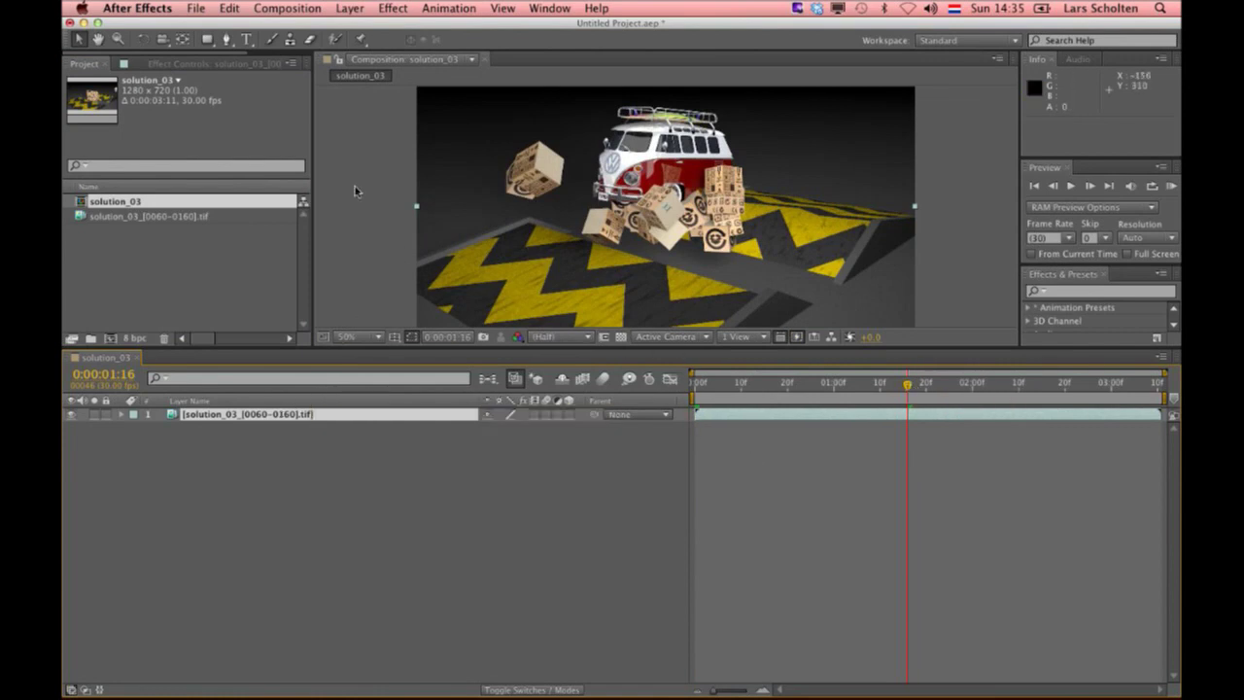
click(393, 10)
mouse_move(418, 273)
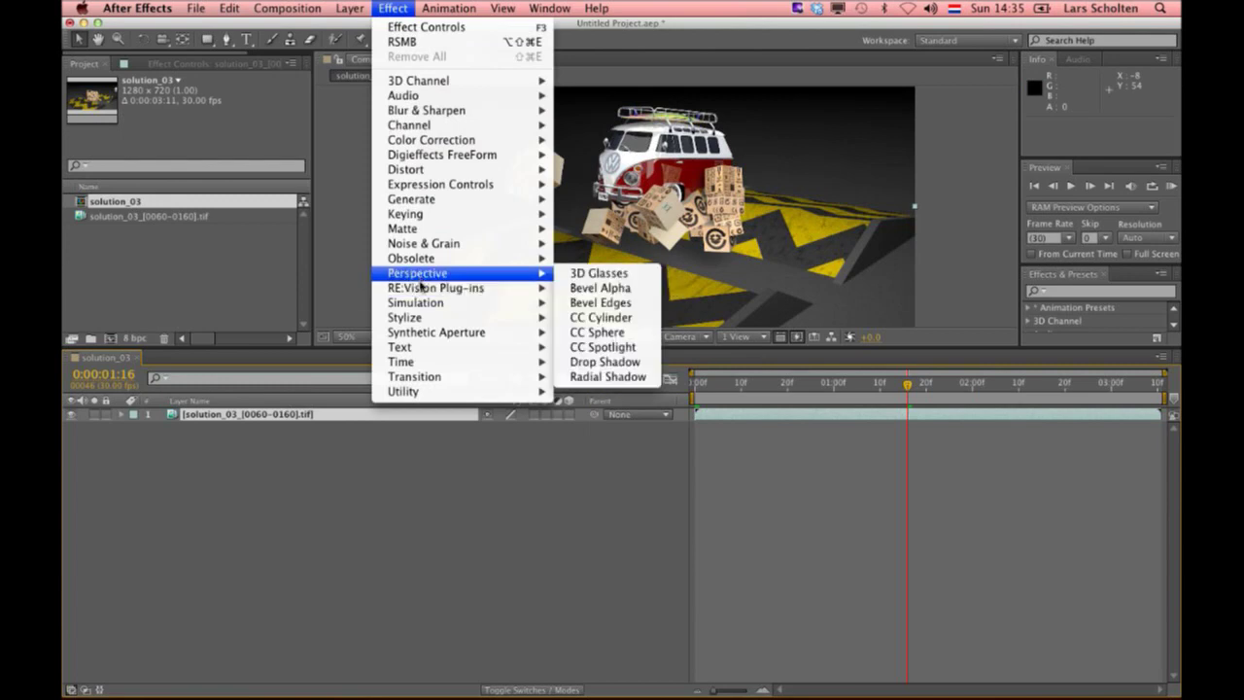
click(584, 289)
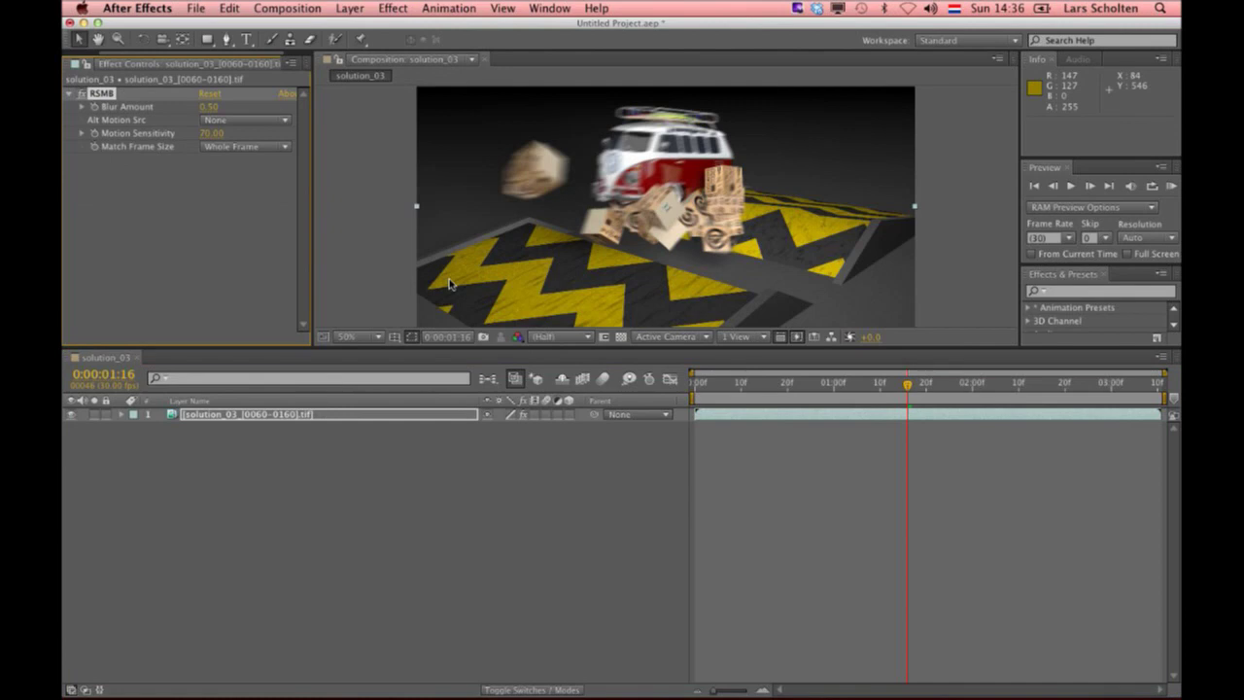
key(super+Tab)
key(super+Tab)
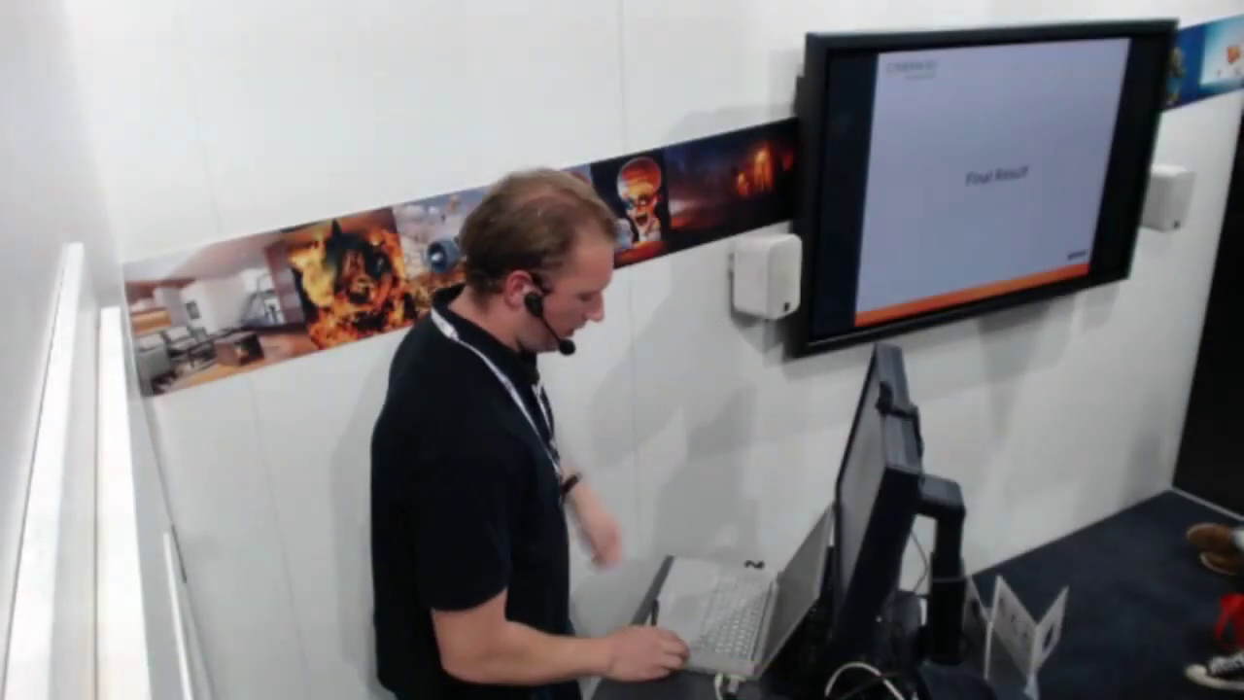
Step: Advance the Keynote presentation to the final result video slide
key(Right)
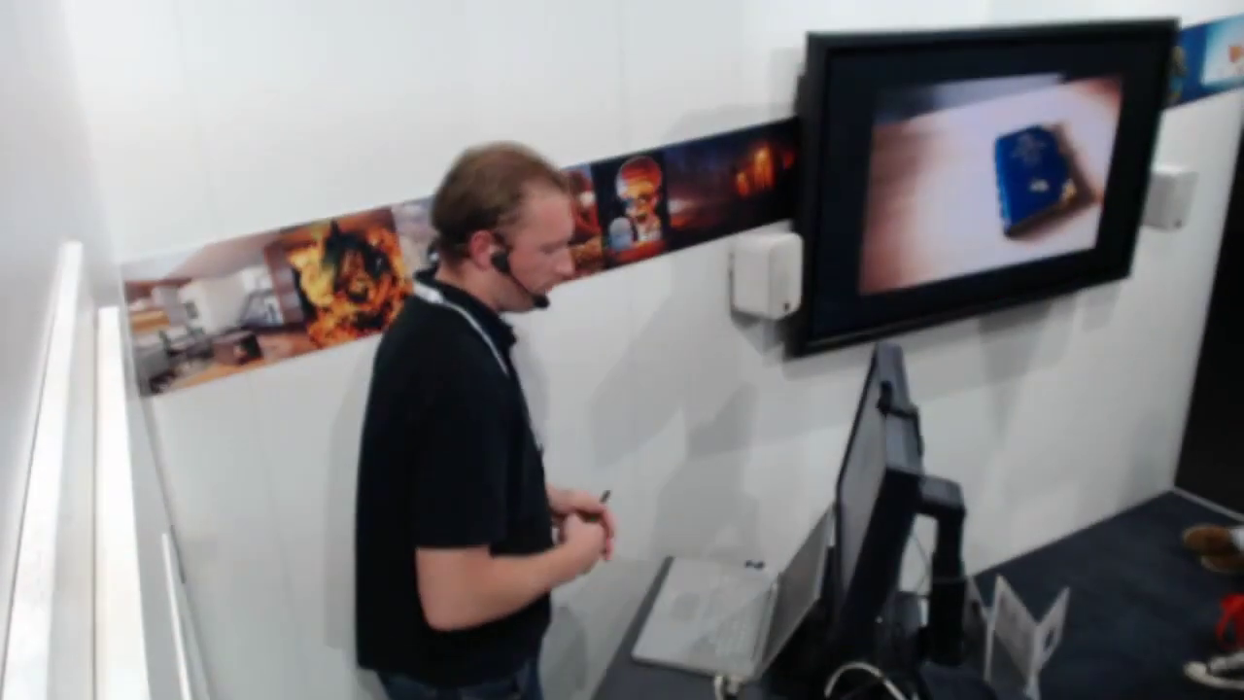